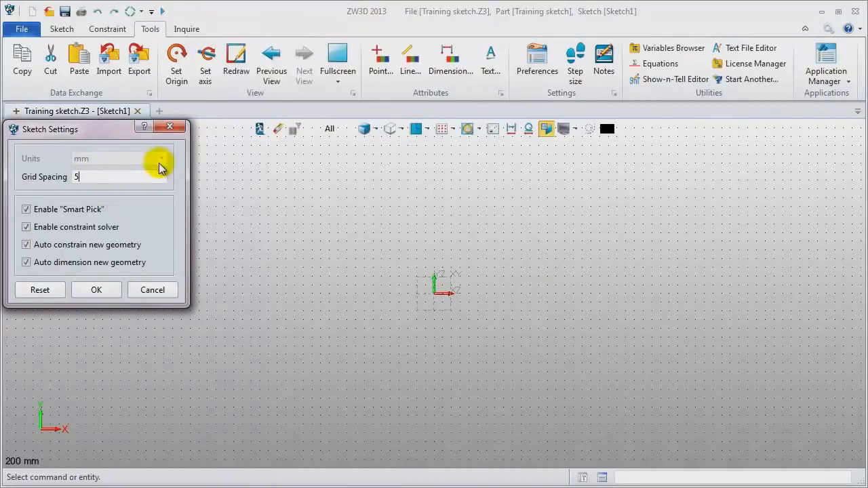
Step: Disable the constraint solver in the sketch settings, keeping the 5 mm grid spacing
{"action": "left_click", "coordinate": [86, 230]}
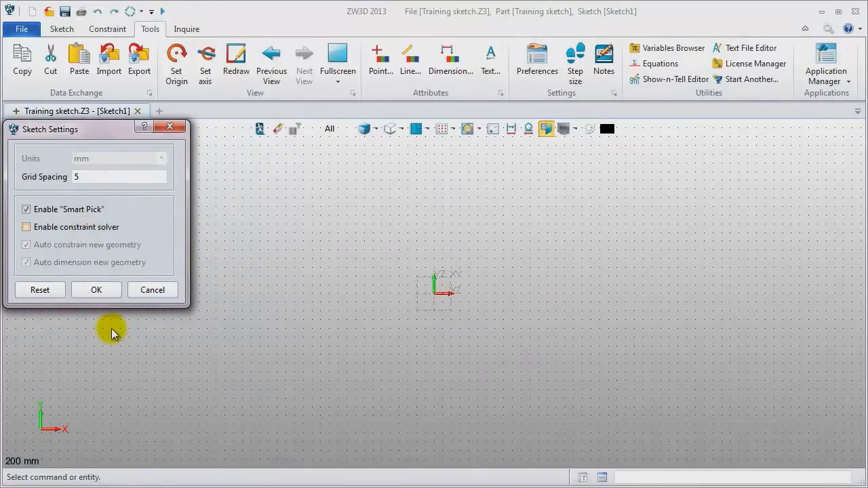
{"action": "left_click", "coordinate": [96, 290]}
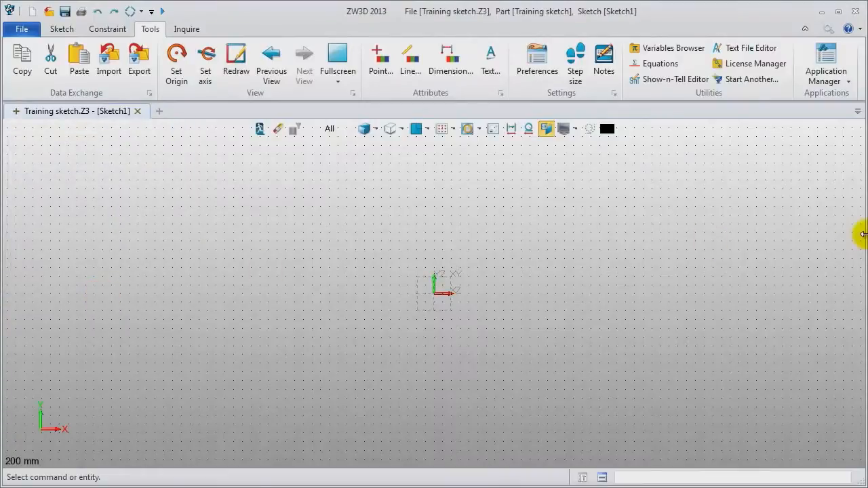
Step: Turn off the 2D constraint solver and adding constraints when dependent in the 2D configuration, check the file settings, and accept
{"action": "left_click", "coordinate": [828, 30]}
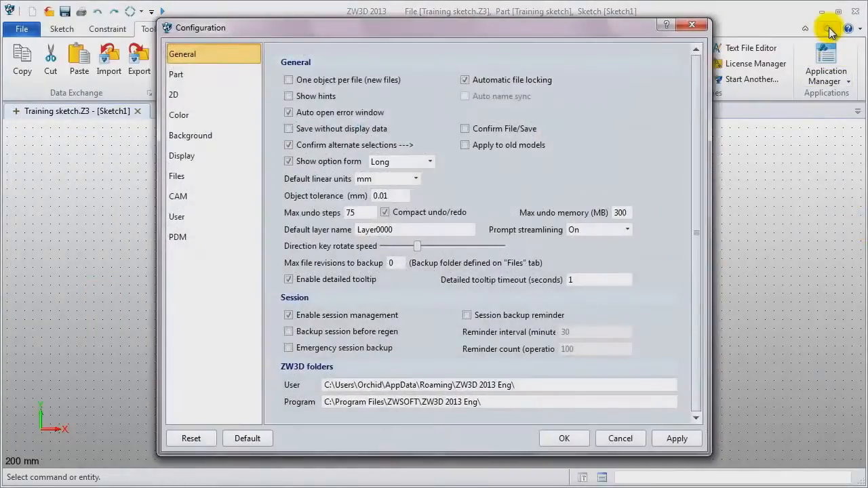
{"action": "left_click", "coordinate": [187, 97]}
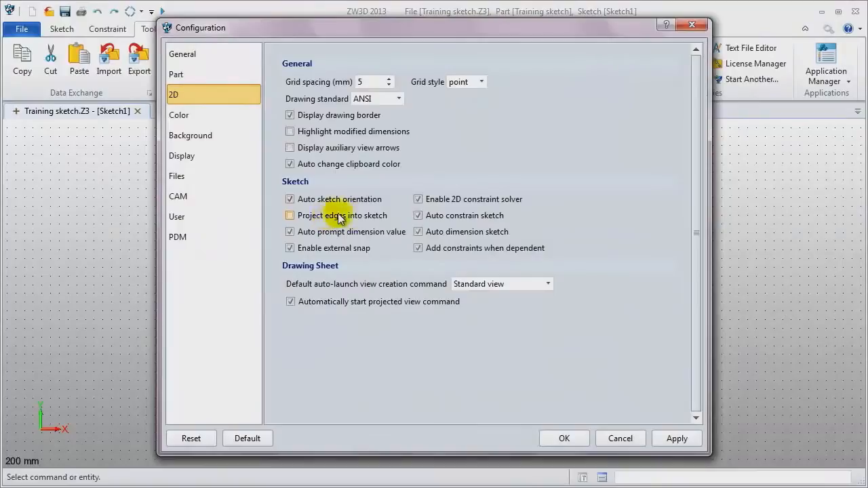
{"action": "left_click", "coordinate": [418, 199]}
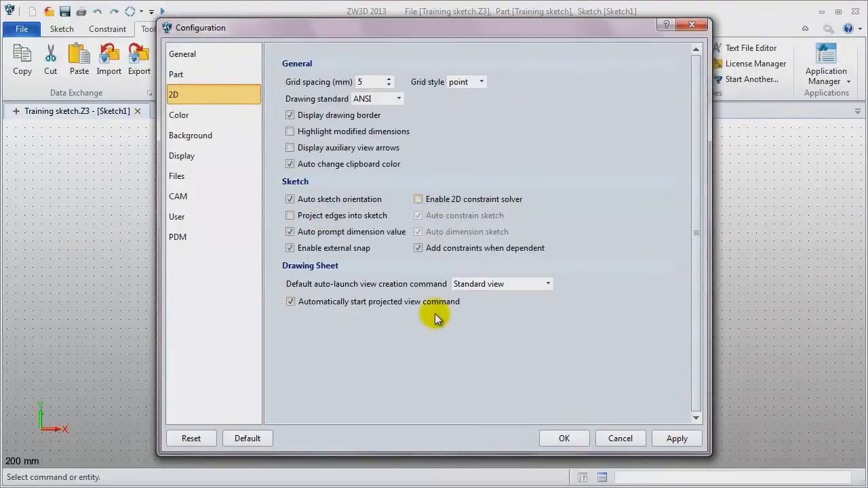
{"action": "left_click", "coordinate": [418, 248]}
{"action": "left_click", "coordinate": [178, 178]}
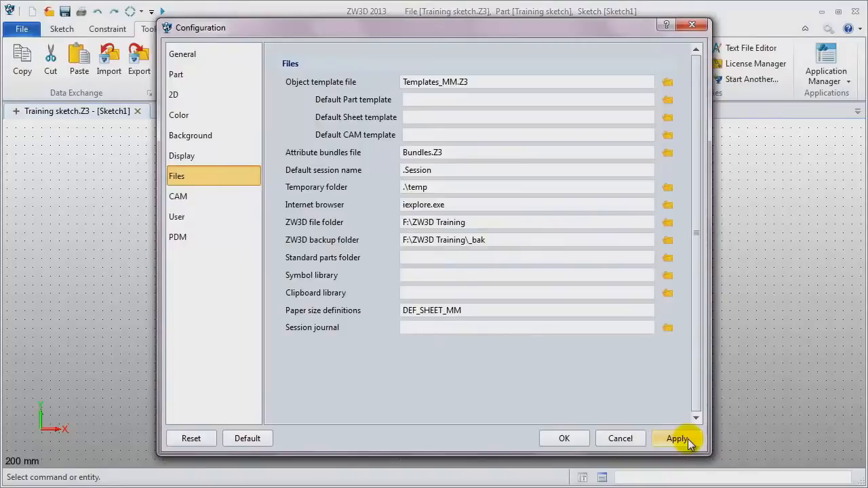
{"action": "left_click", "coordinate": [562, 439]}
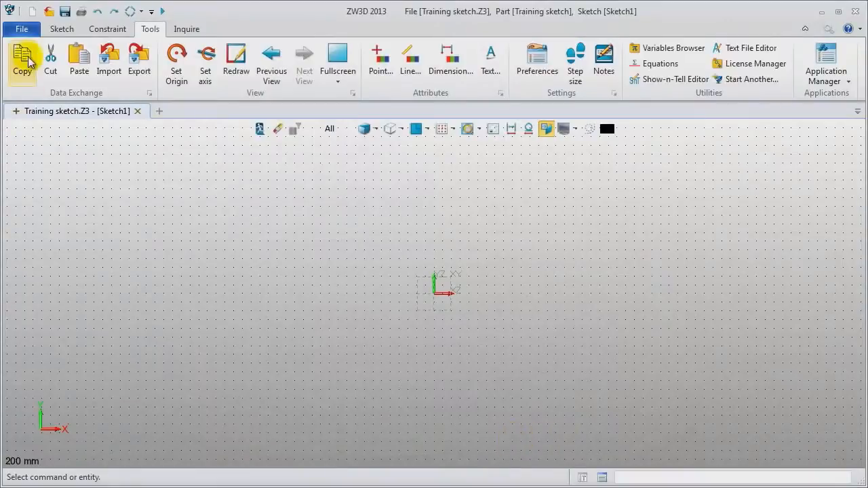
Step: Draw a triangular double line returning to its start point, with arcs inserted at the corners and the double-lines closed
{"action": "left_click", "coordinate": [61, 31]}
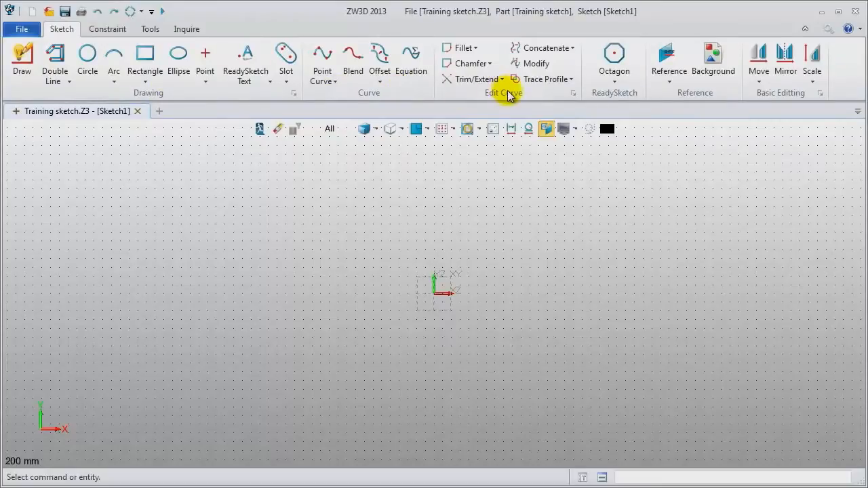
{"action": "left_click", "coordinate": [68, 82]}
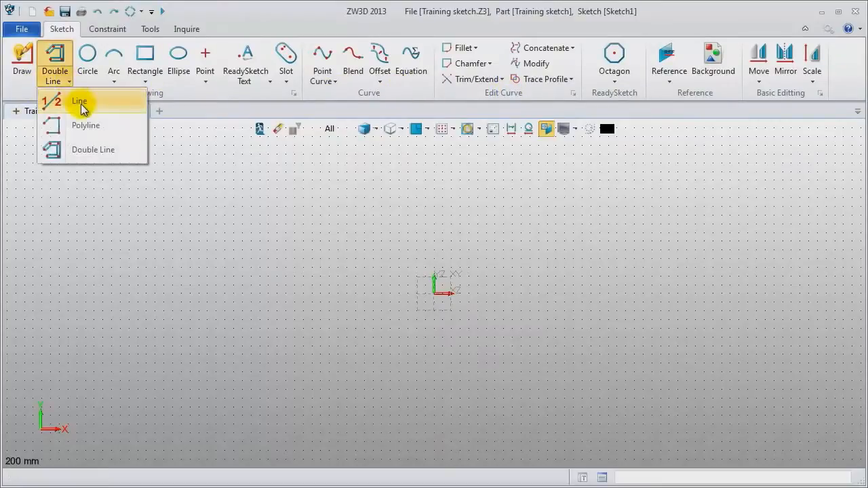
{"action": "left_click", "coordinate": [95, 151]}
{"action": "left_click", "coordinate": [43, 258]}
{"action": "left_click", "coordinate": [146, 161]}
{"action": "left_click", "coordinate": [224, 287]}
{"action": "left_click", "coordinate": [43, 264]}
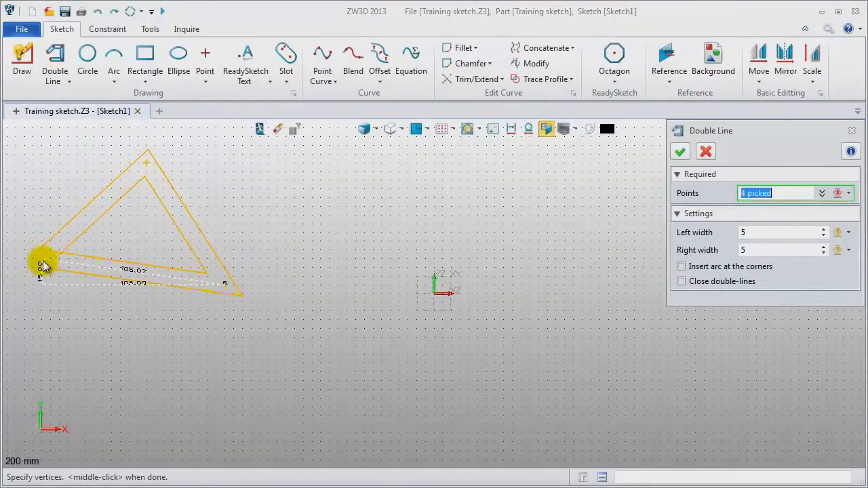
{"action": "middle_click", "coordinate": [184, 314]}
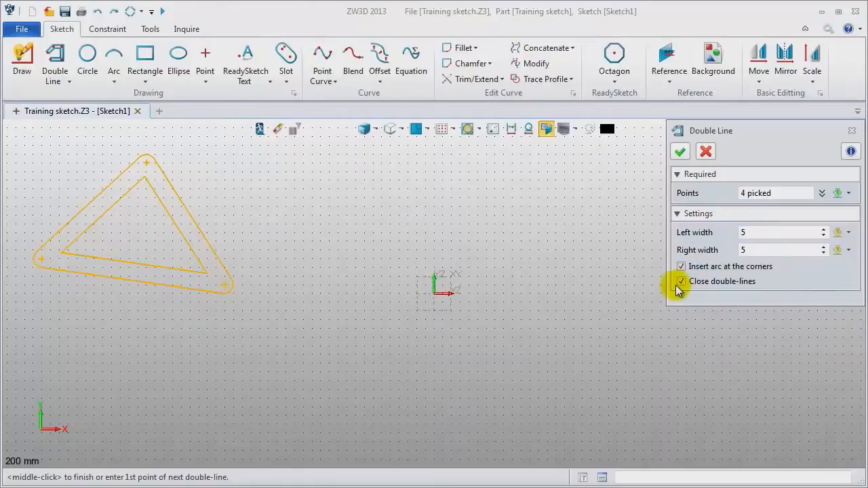
Step: Set the double line's right width to 9 and left width to 7, and finish the triangle
{"action": "left_click", "coordinate": [762, 248]}
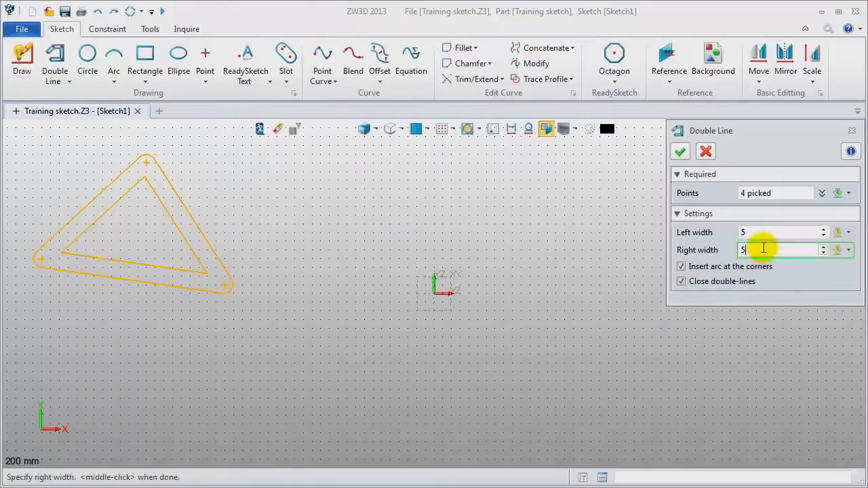
{"action": "type", "text": "9"}
{"action": "left_click", "coordinate": [760, 233]}
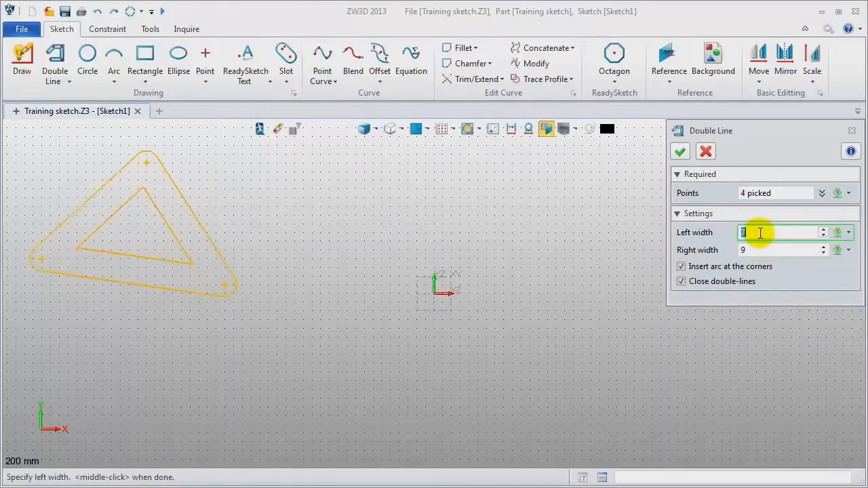
{"action": "left_click", "coordinate": [679, 151]}
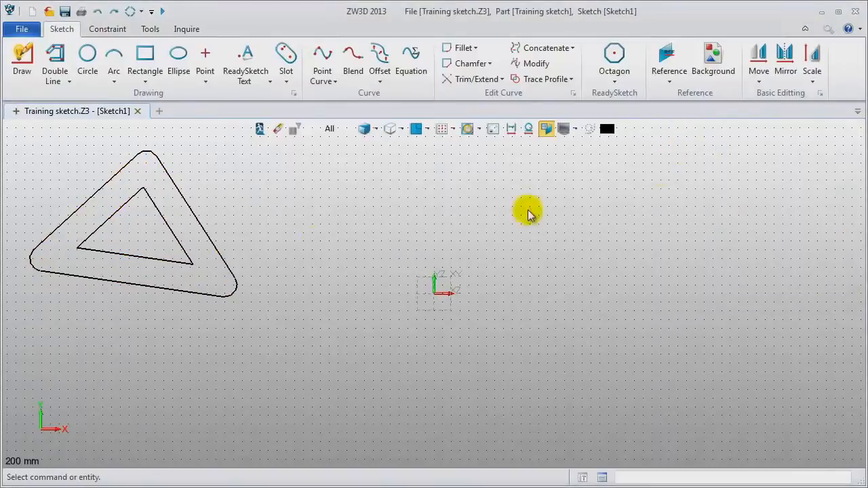
Step: Draw a corner-to-corner rectangle just above the sketch origin, between the triangle and the empty area beside it
{"action": "left_click", "coordinate": [144, 81]}
{"action": "left_click", "coordinate": [179, 109]}
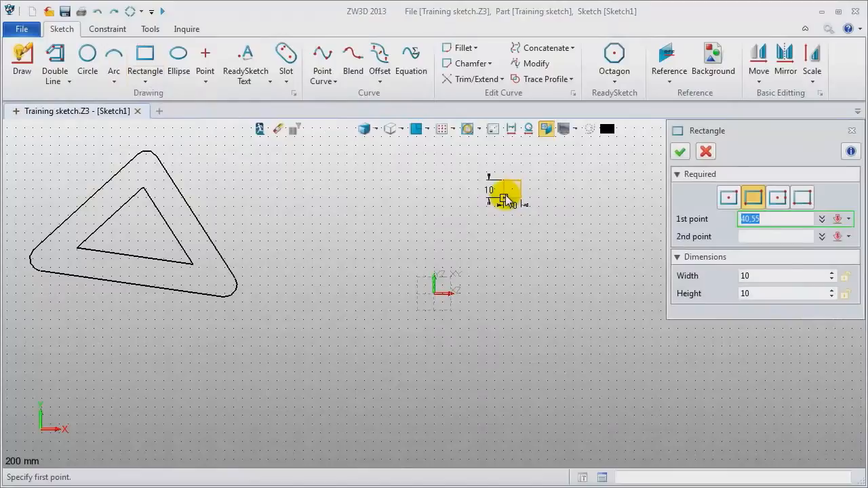
{"action": "left_click", "coordinate": [338, 271]}
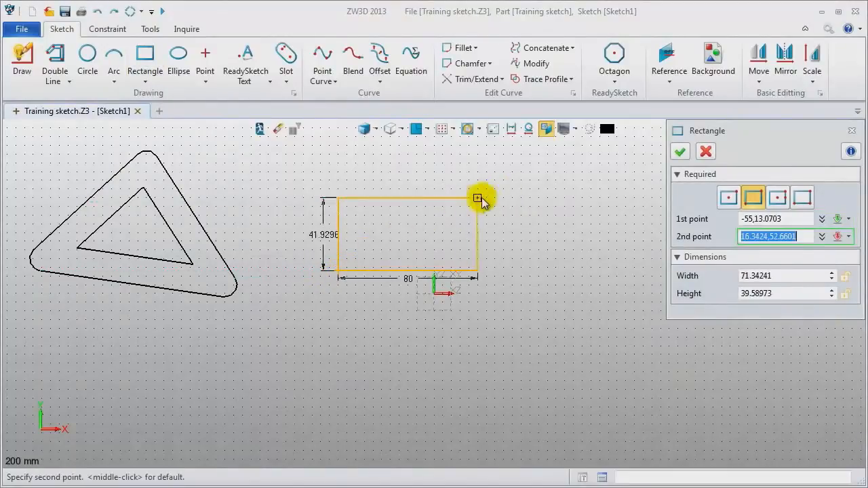
{"action": "left_click", "coordinate": [513, 188]}
{"action": "middle_click", "coordinate": [569, 294]}
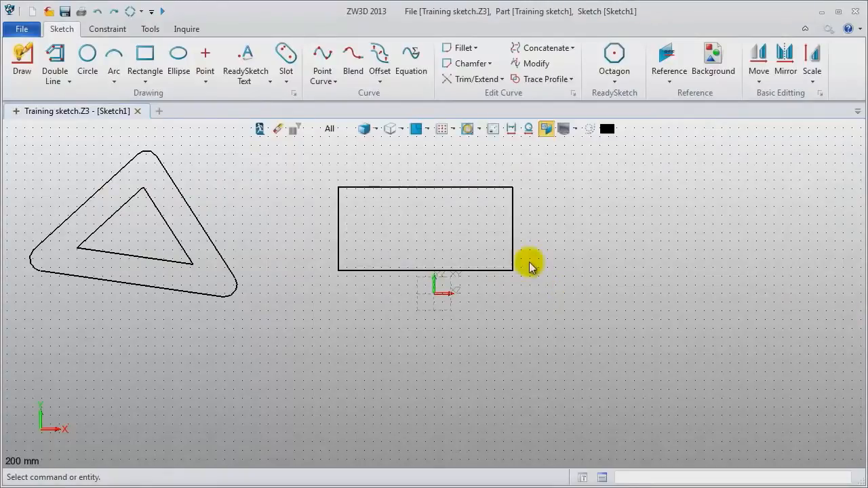
Step: Draw a diagonal slot beside the rectangle with centers at about (105, 75) and (215, 9) and a 15 mm radius
{"action": "left_click", "coordinate": [286, 56]}
{"action": "left_click_drag", "start_coordinate": [784, 139], "coordinate": [776, 337]}
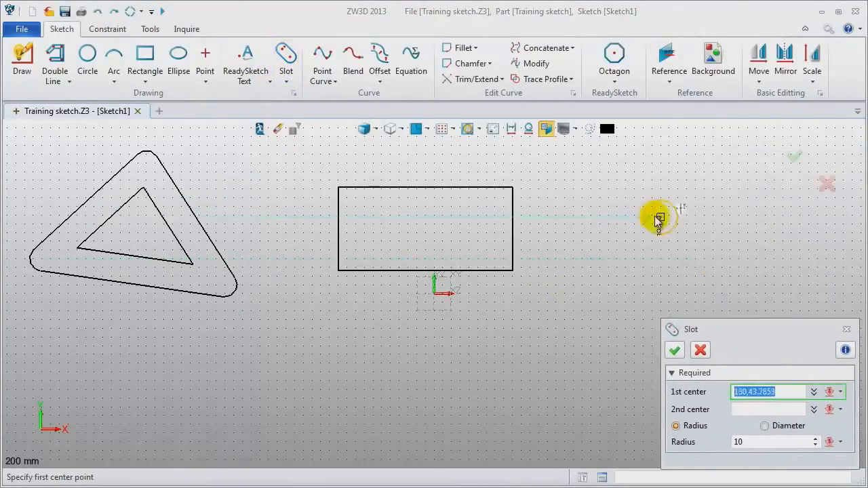
{"action": "left_click", "coordinate": [618, 167]}
{"action": "left_click", "coordinate": [805, 278]}
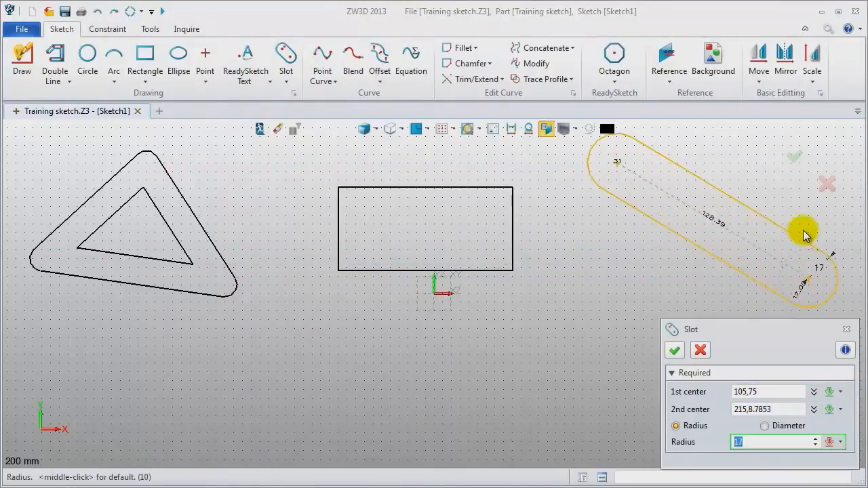
{"action": "left_click", "coordinate": [799, 236]}
{"action": "middle_click", "coordinate": [760, 213]}
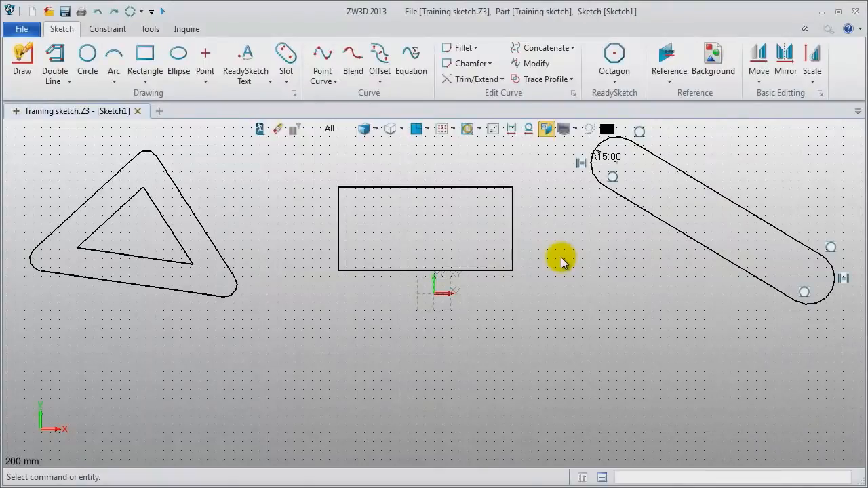
Step: Draw an open degree 3 point curve as a wave through four points below the triangle and rectangle
{"action": "left_click", "coordinate": [320, 67]}
{"action": "left_click", "coordinate": [94, 425]}
{"action": "left_click", "coordinate": [215, 381]}
{"action": "left_click", "coordinate": [298, 427]}
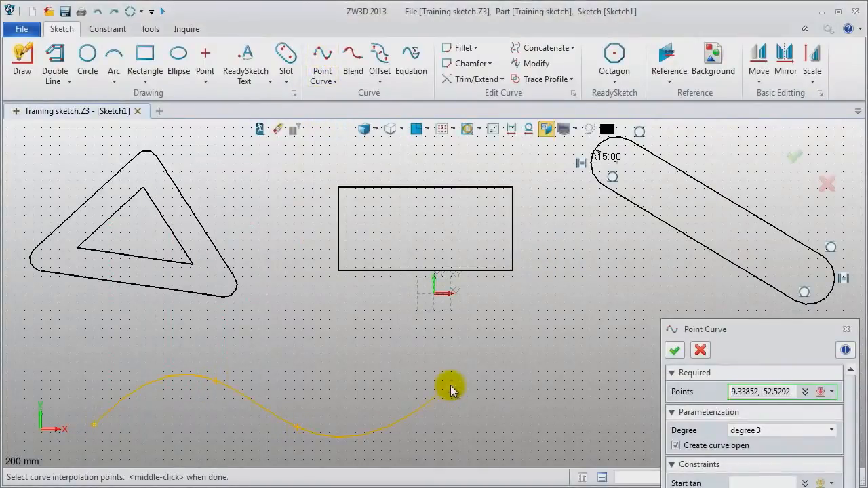
{"action": "left_click", "coordinate": [450, 388]}
{"action": "middle_click", "coordinate": [347, 377]}
{"action": "middle_click", "coordinate": [347, 377]}
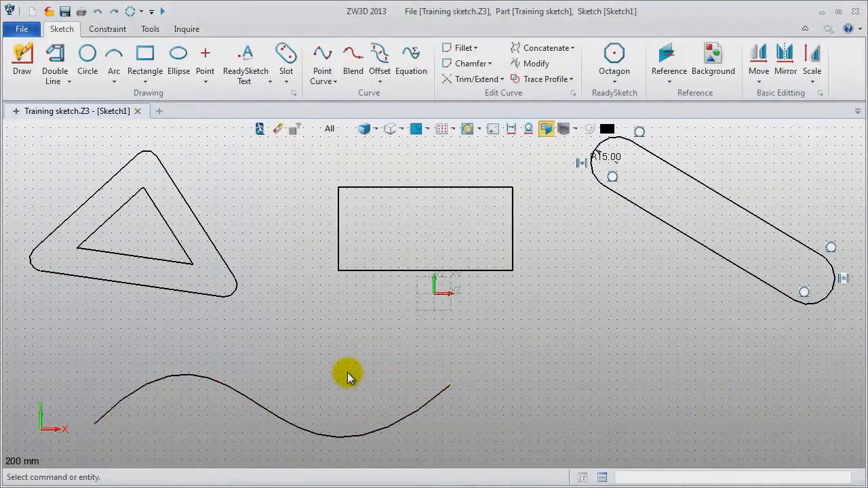
Step: Modify the spline curve by moving its upper control point down toward the curve
{"action": "scroll", "coordinate": [347, 372], "scroll_direction": "down", "scroll_amount": 3}
{"action": "middle_click_drag", "start_coordinate": [347, 372], "coordinate": [368, 339]}
{"action": "double_click", "coordinate": [426, 372]}
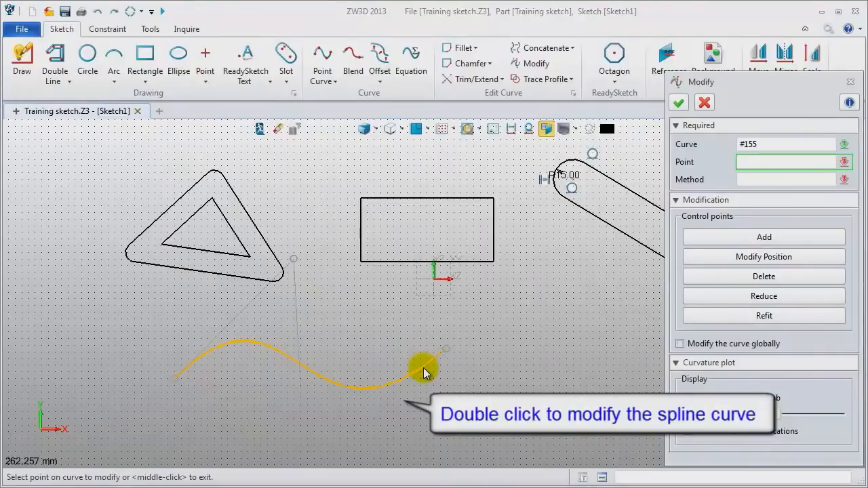
{"action": "left_click", "coordinate": [764, 258]}
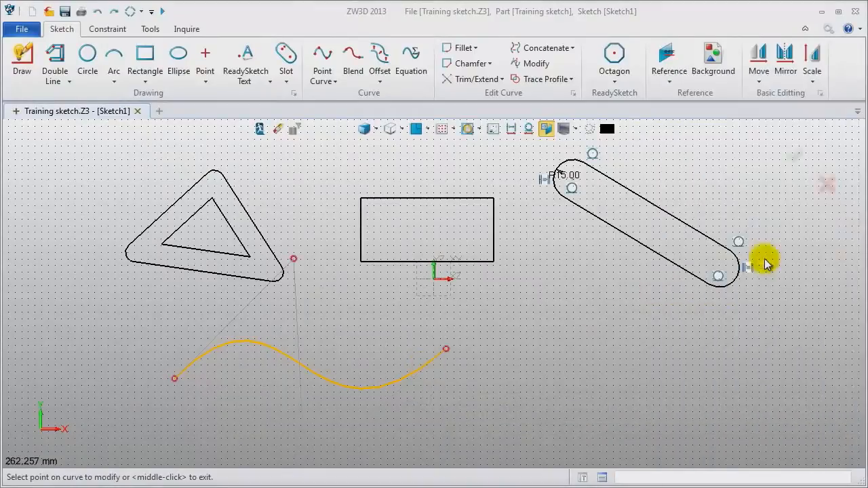
{"action": "left_click", "coordinate": [294, 259]}
{"action": "middle_click", "coordinate": [326, 333]}
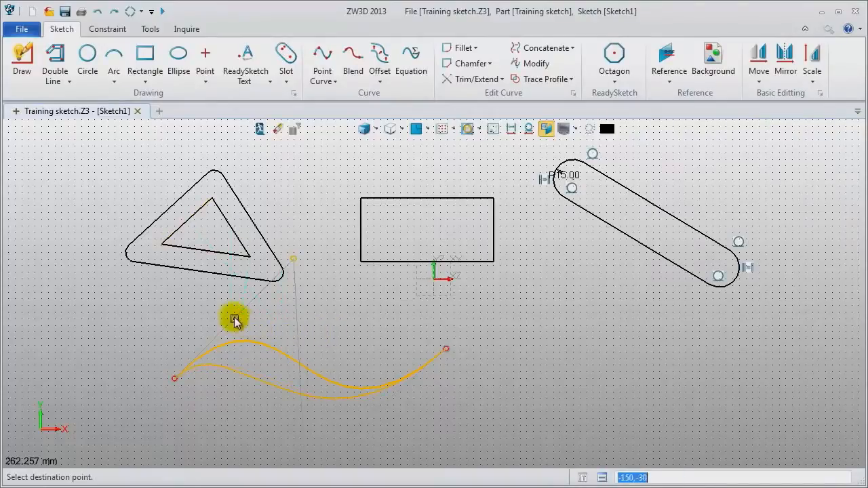
{"action": "left_click", "coordinate": [307, 307]}
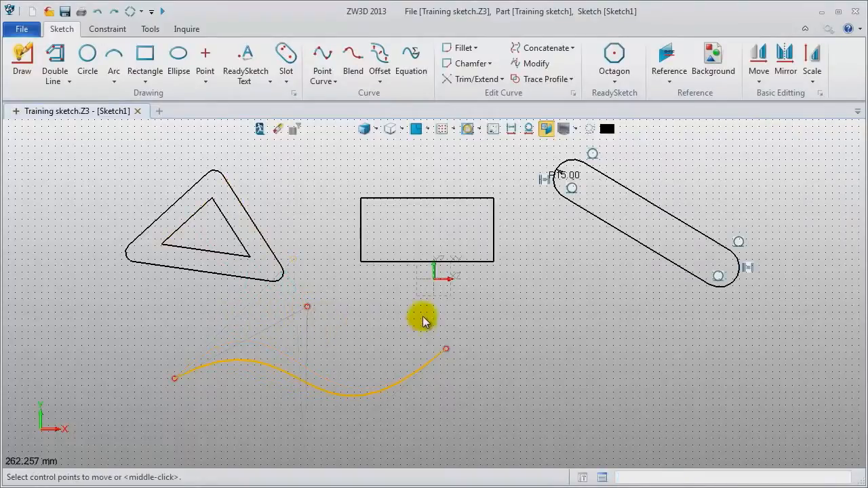
Step: Move the spline's lower control point up and toward the curve's far end, and finish the modification
{"action": "scroll", "coordinate": [421, 316], "scroll_direction": "up", "scroll_amount": 1}
{"action": "left_click", "coordinate": [295, 450]}
{"action": "middle_click", "coordinate": [374, 423]}
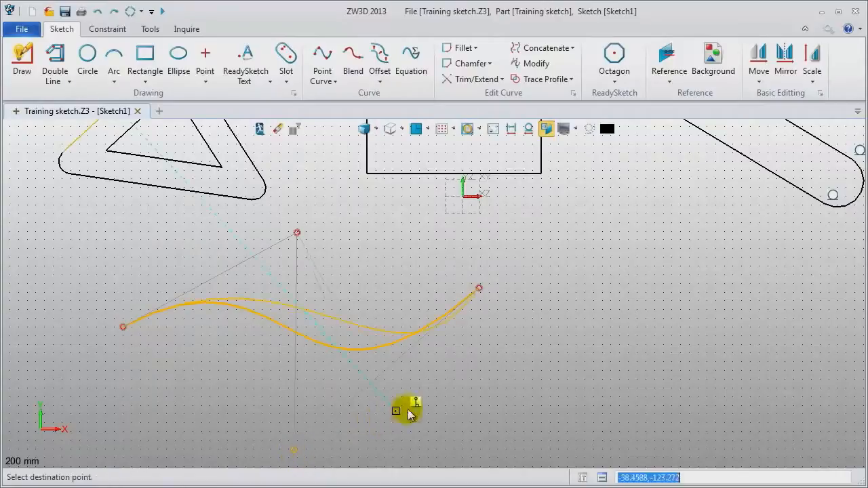
{"action": "left_click", "coordinate": [339, 423]}
{"action": "middle_click", "coordinate": [459, 403]}
{"action": "scroll", "coordinate": [448, 404], "scroll_direction": "down", "scroll_amount": 1}
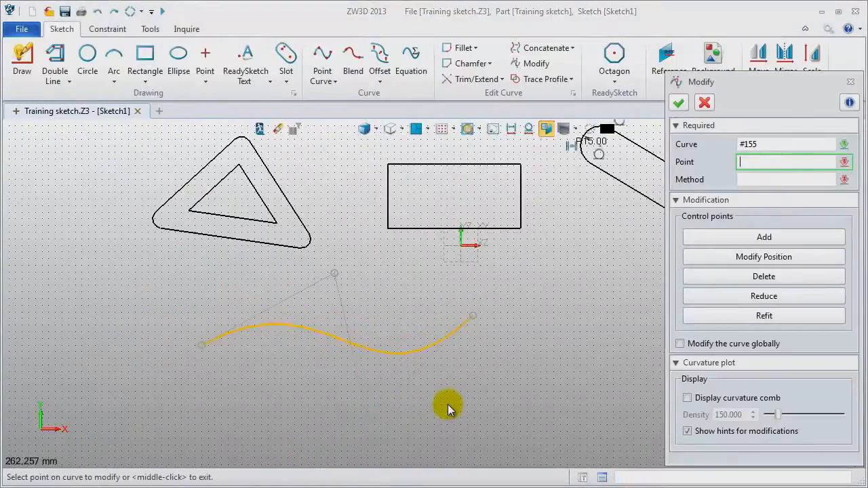
{"action": "middle_click", "coordinate": [447, 404]}
Step: Display the spline's curvature comb and move its lower control point to about (-90, -125)
{"action": "left_click", "coordinate": [396, 353]}
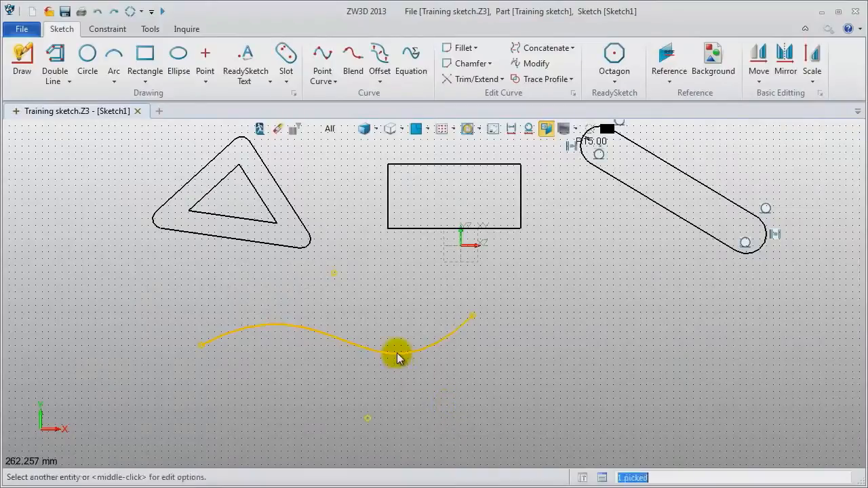
{"action": "middle_click", "coordinate": [397, 352]}
{"action": "left_click", "coordinate": [687, 397]}
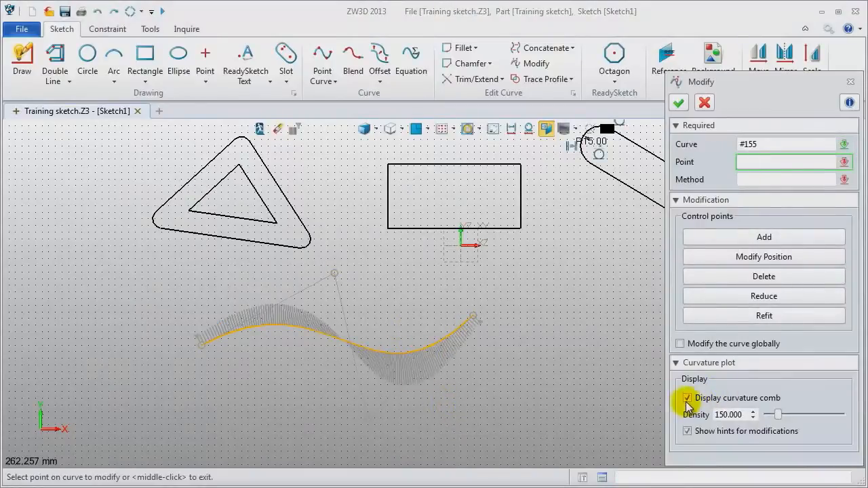
{"action": "left_click", "coordinate": [756, 259]}
{"action": "left_click", "coordinate": [364, 417]}
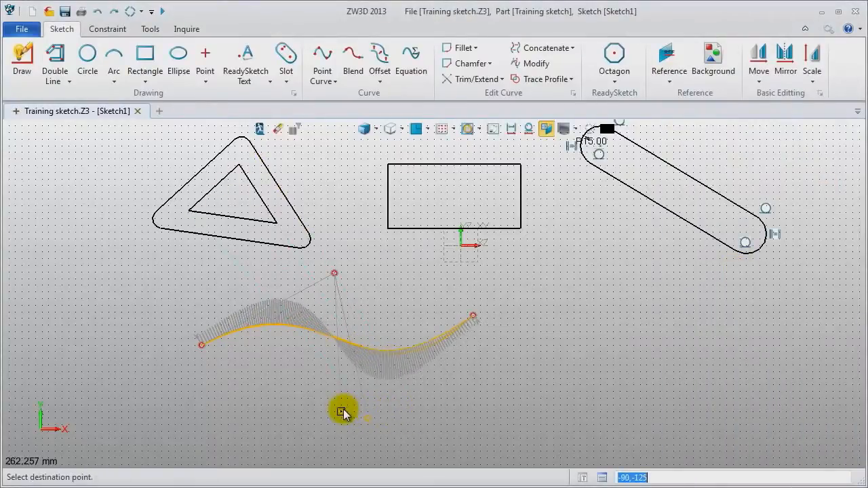
{"action": "left_click", "coordinate": [343, 409]}
{"action": "middle_click", "coordinate": [567, 407]}
{"action": "middle_click", "coordinate": [567, 410]}
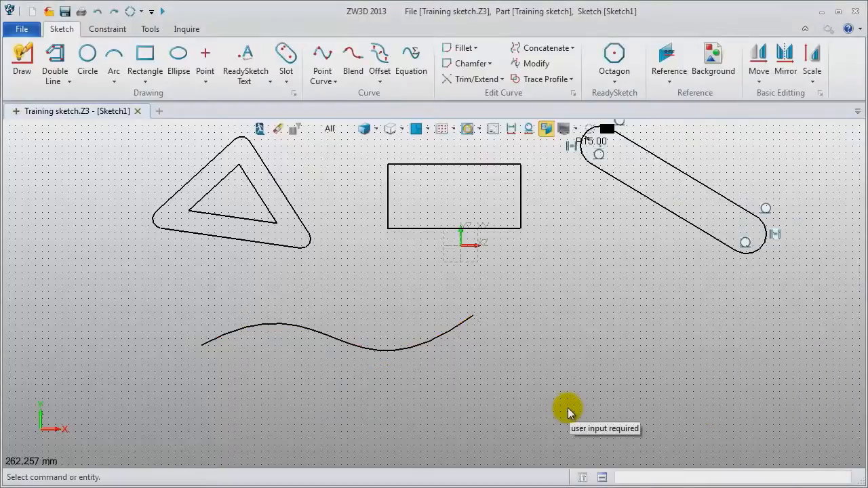
Step: Offset the wave spline by 10 mm in both directions, making one copy on each side
{"action": "mouse_move", "coordinate": [562, 411]}
{"action": "middle_mouse_down"}
{"action": "mouse_move", "coordinate": [520, 411]}
{"action": "mouse_move", "coordinate": [513, 422]}
{"action": "middle_mouse_up"}
{"action": "left_click", "coordinate": [374, 65]}
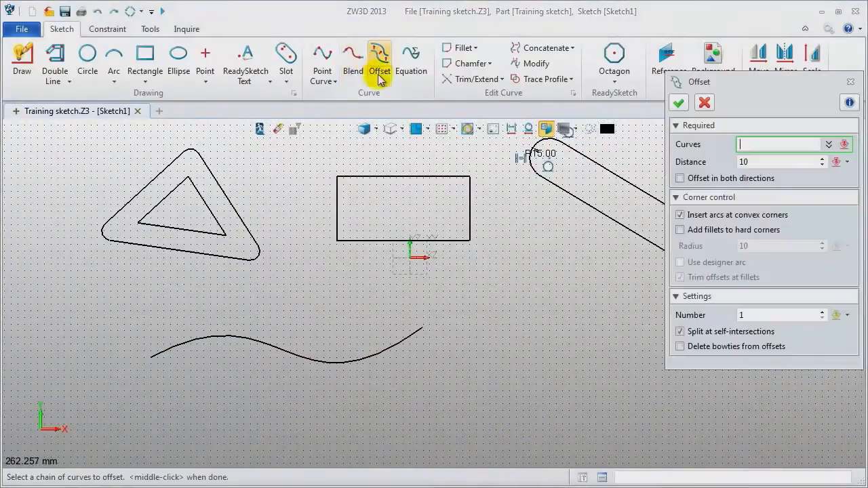
{"action": "left_click", "coordinate": [366, 357]}
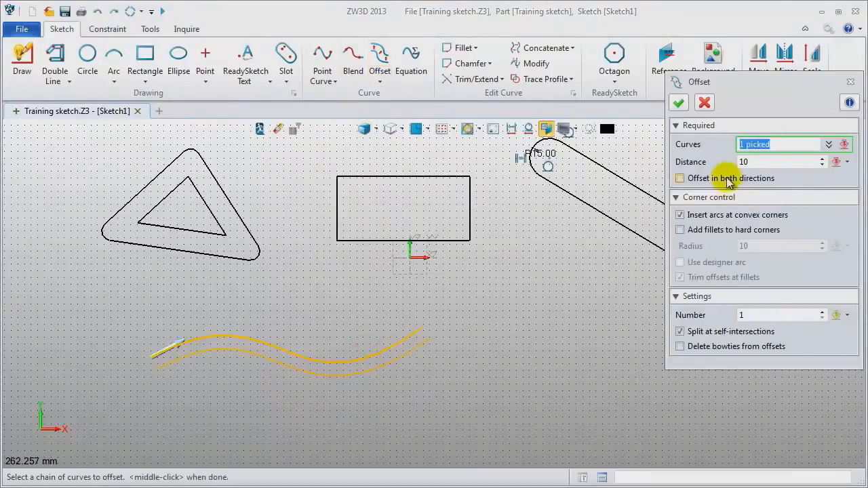
{"action": "middle_click", "coordinate": [525, 387]}
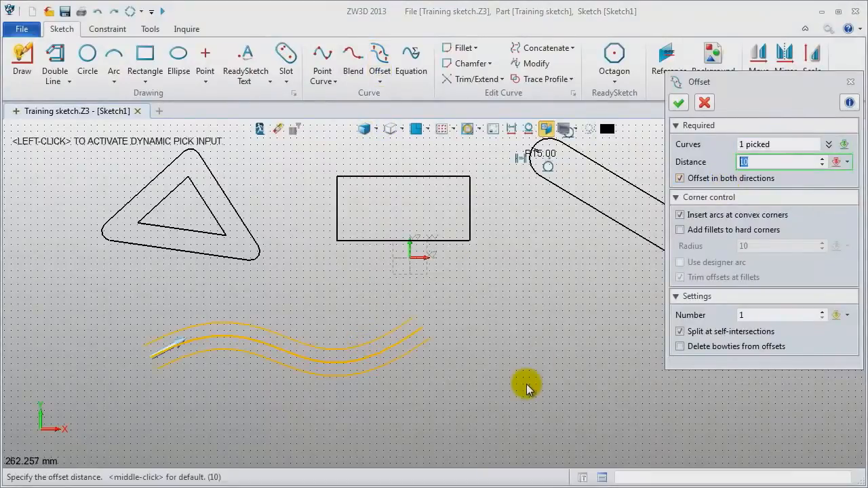
{"action": "middle_click", "coordinate": [527, 388]}
{"action": "middle_click", "coordinate": [527, 388]}
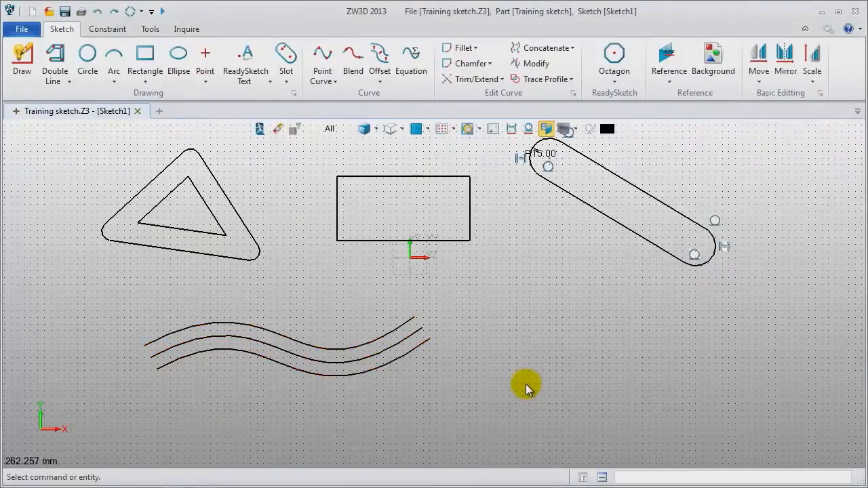
Step: Browse the predefined equation curves, previewing Anabantid, Astroid, Cardioid, Clover line and Epicycloid
{"action": "left_click", "coordinate": [411, 59]}
{"action": "left_click_drag", "start_coordinate": [485, 67], "coordinate": [228, 111]}
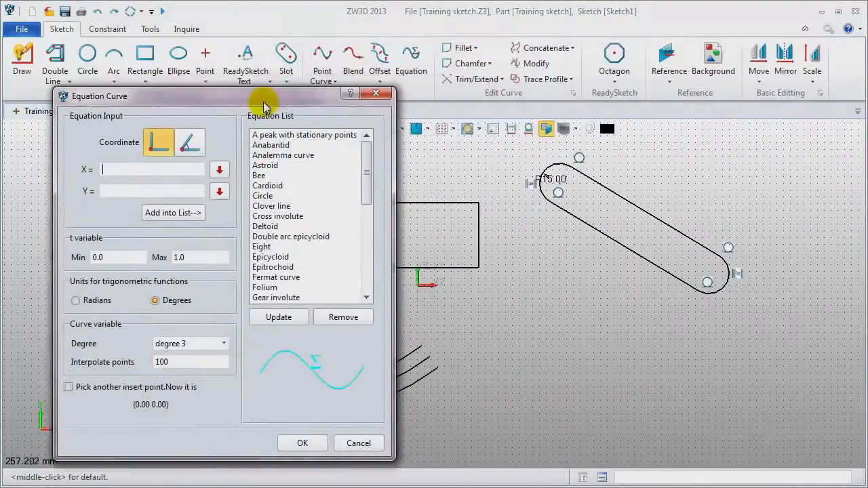
{"action": "left_click", "coordinate": [230, 152]}
{"action": "left_click", "coordinate": [228, 171]}
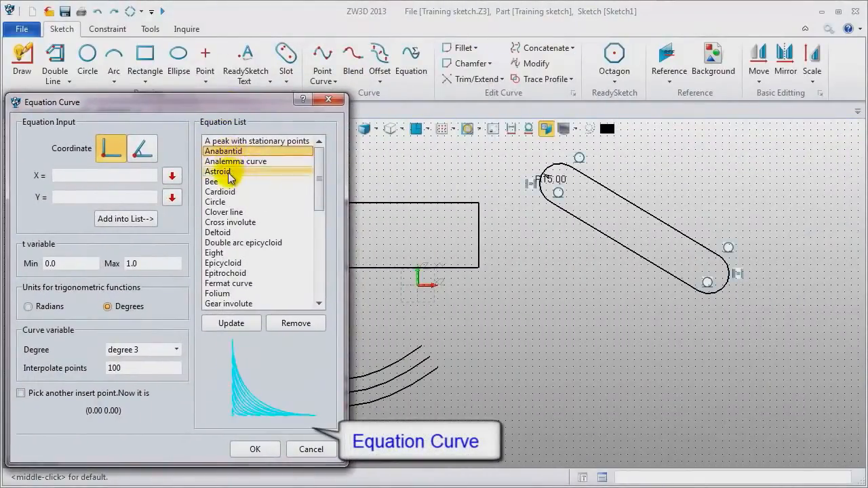
{"action": "left_click", "coordinate": [223, 192]}
{"action": "left_click", "coordinate": [223, 213]}
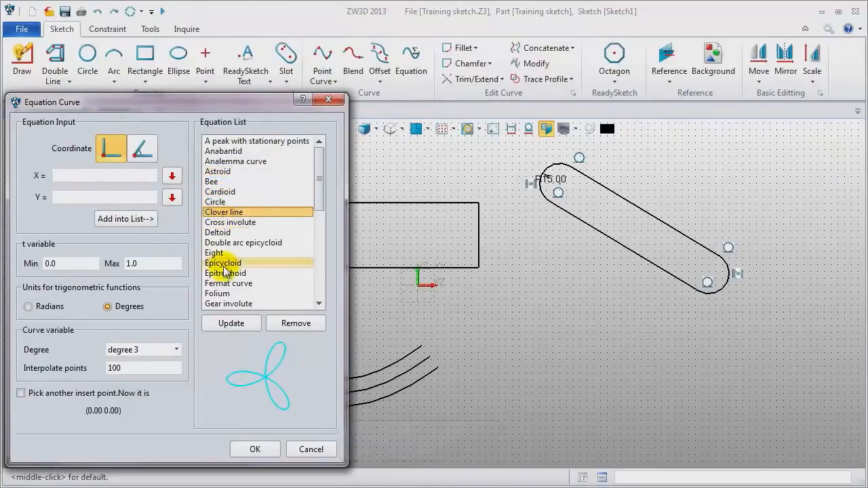
{"action": "left_click", "coordinate": [224, 265]}
{"action": "scroll", "coordinate": [225, 271], "scroll_direction": "down", "scroll_amount": 1}
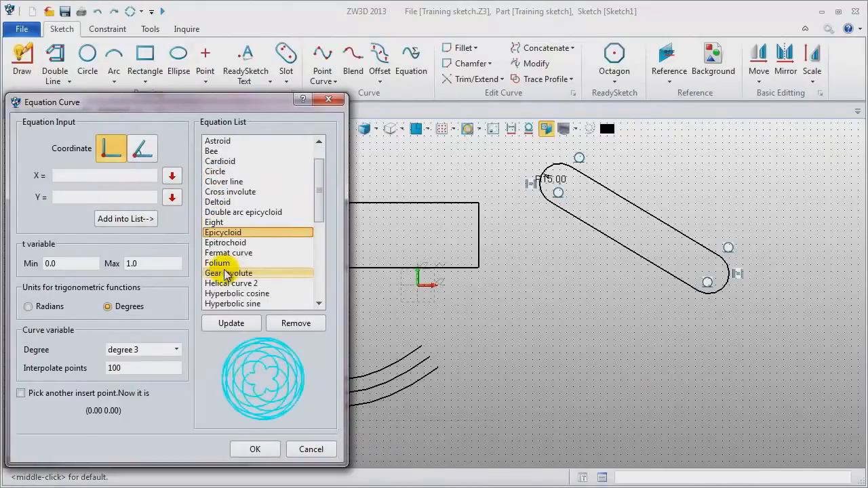
Step: Load the Helical curve 2 equation with its default parameters and insert the spiral below the slot
{"action": "left_click", "coordinate": [231, 283]}
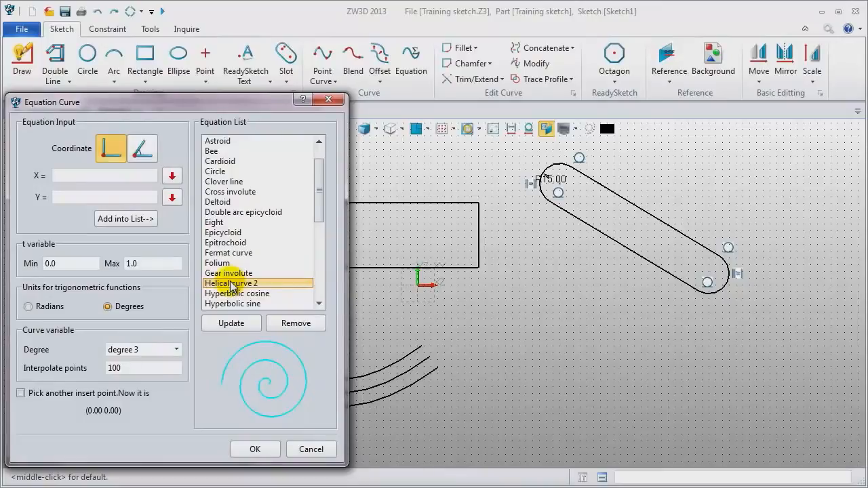
{"action": "double_click", "coordinate": [259, 283]}
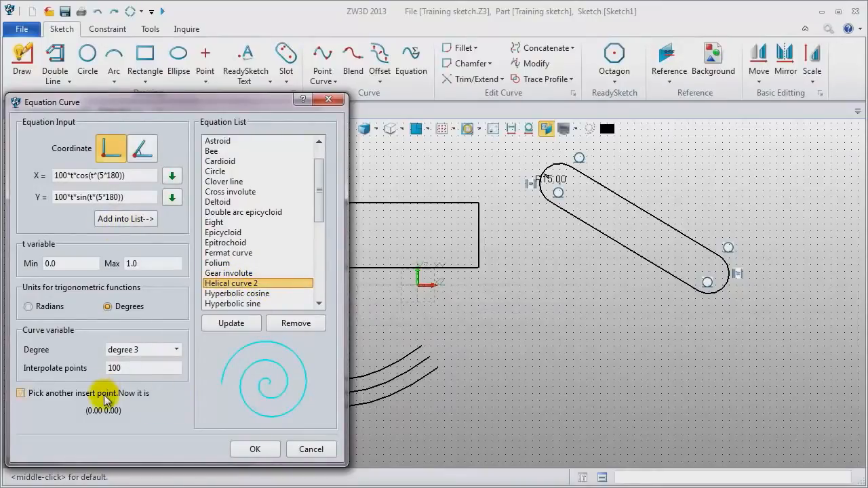
{"action": "left_click", "coordinate": [253, 450]}
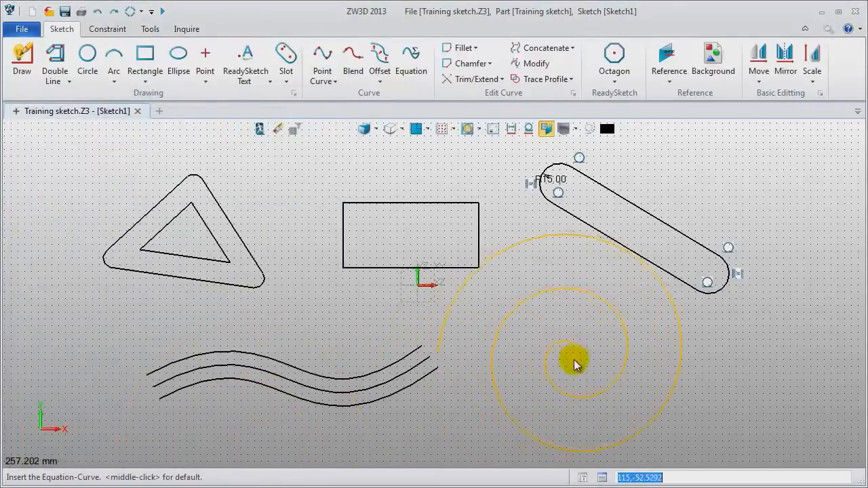
{"action": "left_click", "coordinate": [592, 379]}
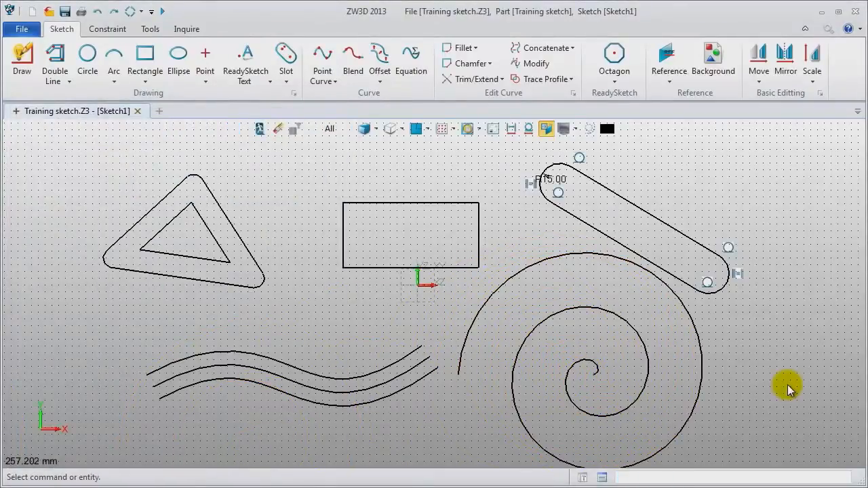
Step: Create a new standalone sketch named Quick Draw using the default template
{"action": "scroll", "coordinate": [787, 385], "scroll_direction": "down", "scroll_amount": 3}
{"action": "middle_click_drag", "start_coordinate": [788, 386], "coordinate": [677, 354]}
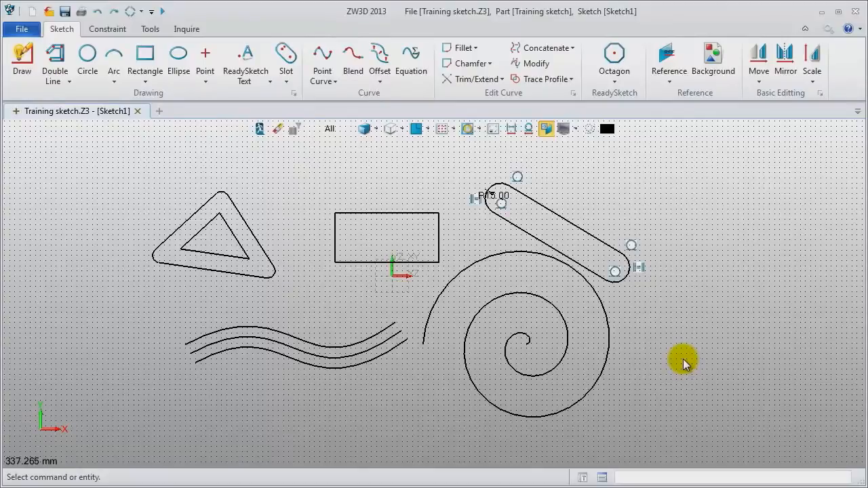
{"action": "left_click", "coordinate": [15, 112]}
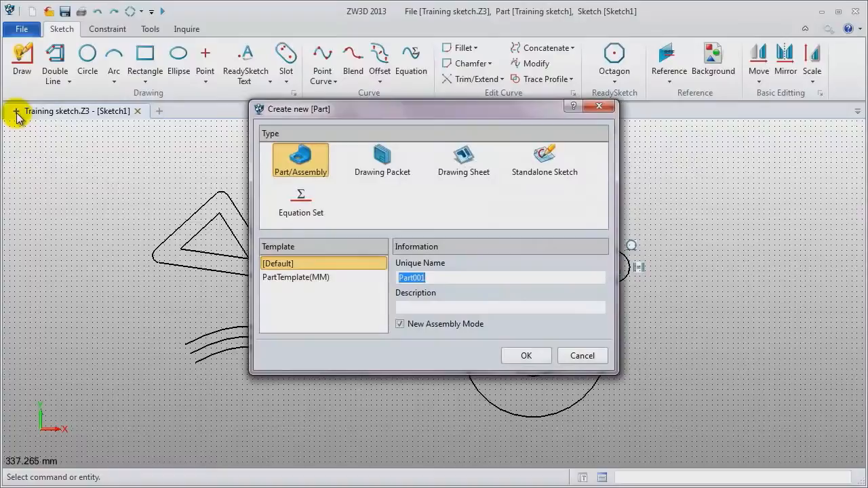
{"action": "left_click", "coordinate": [544, 158]}
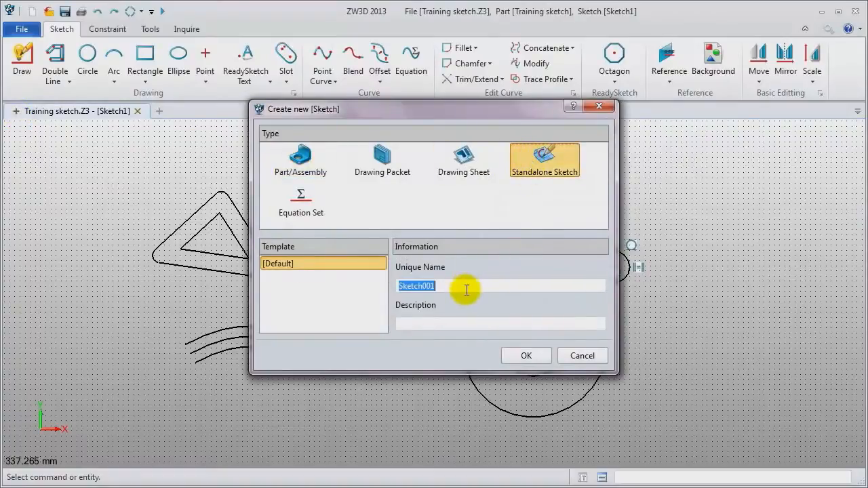
{"action": "key", "text": "BackSpace"}
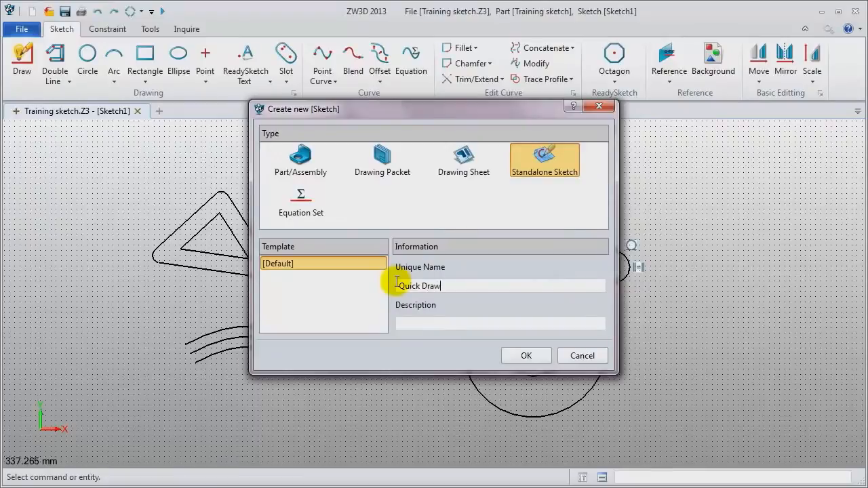
{"action": "key", "text": "Return"}
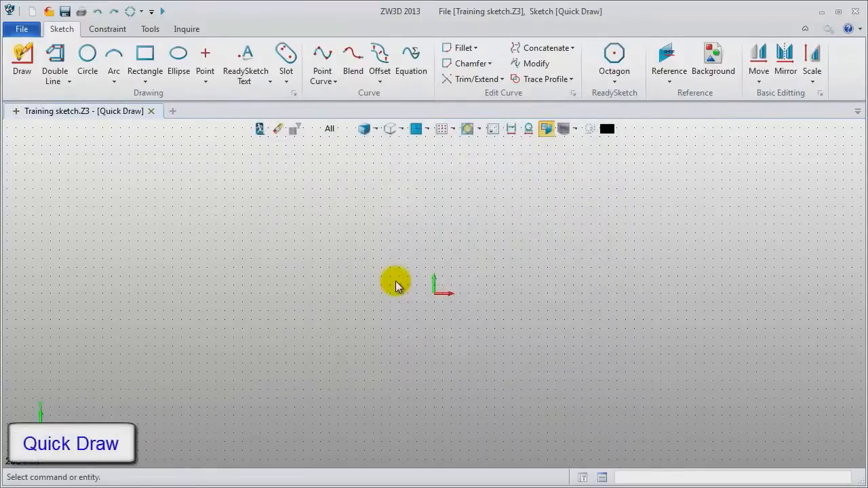
Step: Draw a closed triangle from three lines with the Draw command, starting its horizontal base at (-210, 40)
{"action": "left_click", "coordinate": [20, 64]}
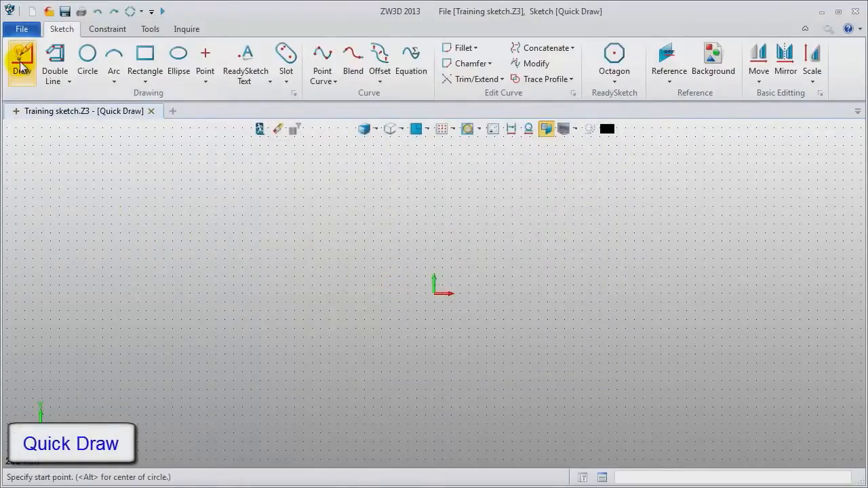
{"action": "left_click", "coordinate": [66, 222]}
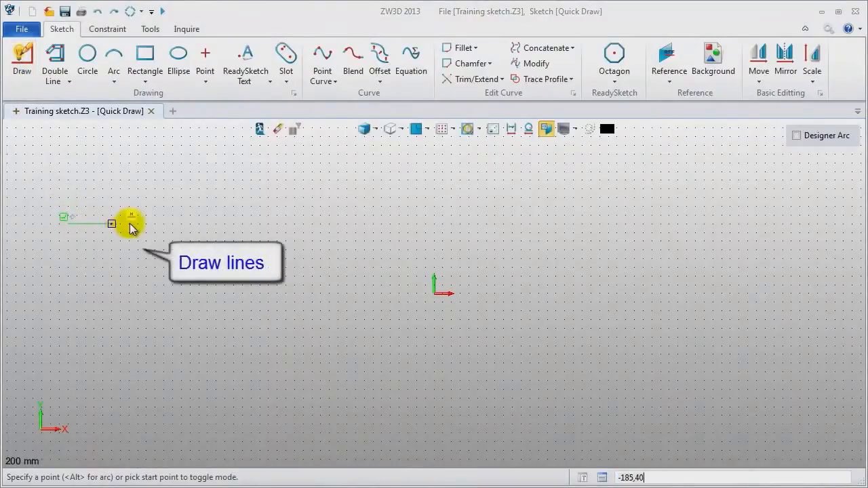
{"action": "left_click", "coordinate": [192, 223]}
{"action": "left_click", "coordinate": [102, 144]}
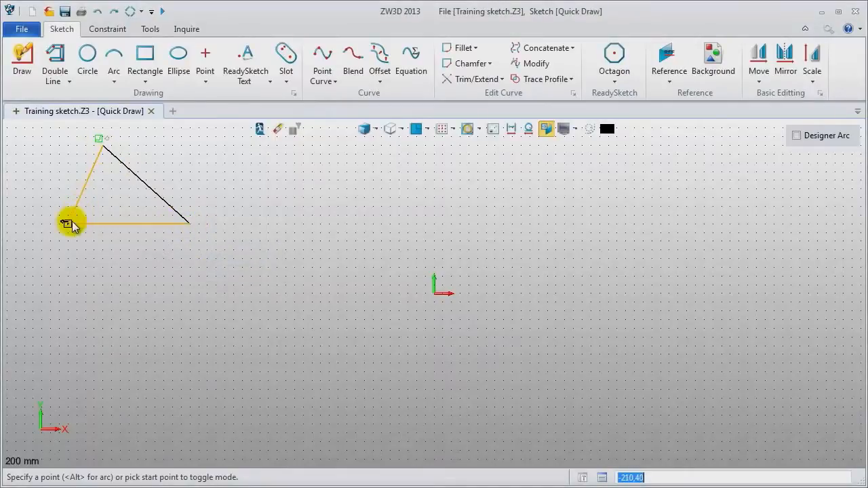
{"action": "left_click", "coordinate": [68, 224]}
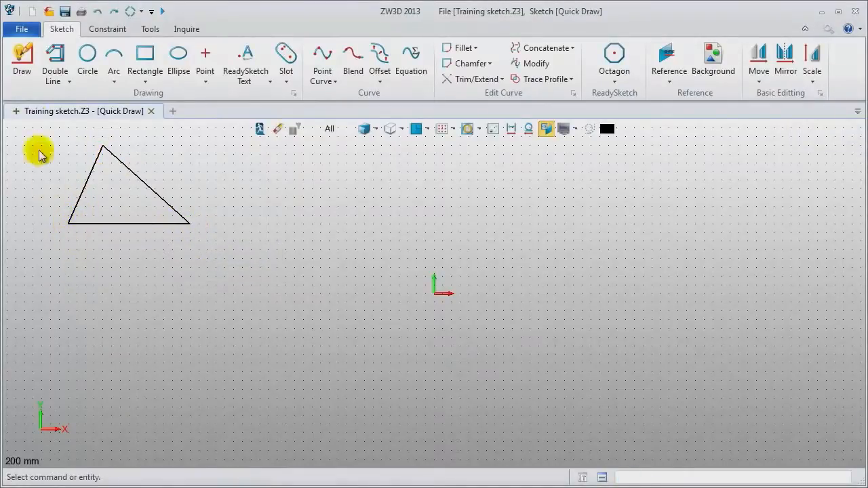
Step: Draw a horizontal line level with the triangle's base, continued by two tangent arcs that curve up and hook back down
{"action": "left_click", "coordinate": [19, 57]}
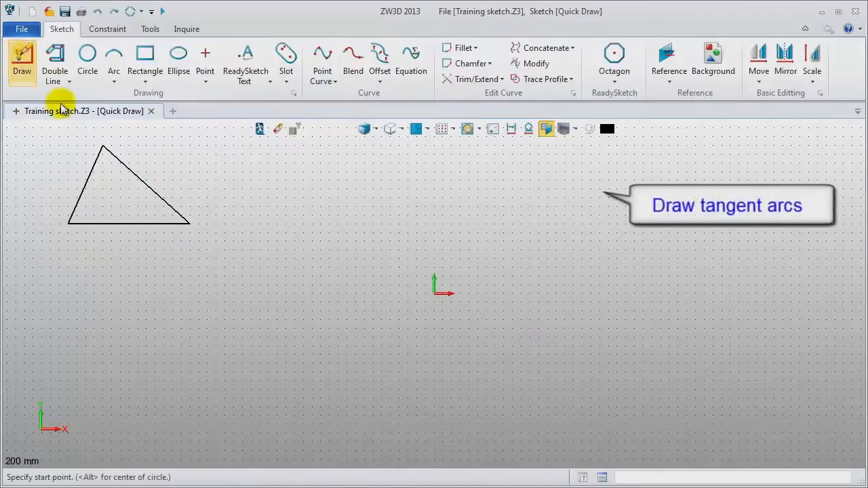
{"action": "left_click", "coordinate": [278, 223]}
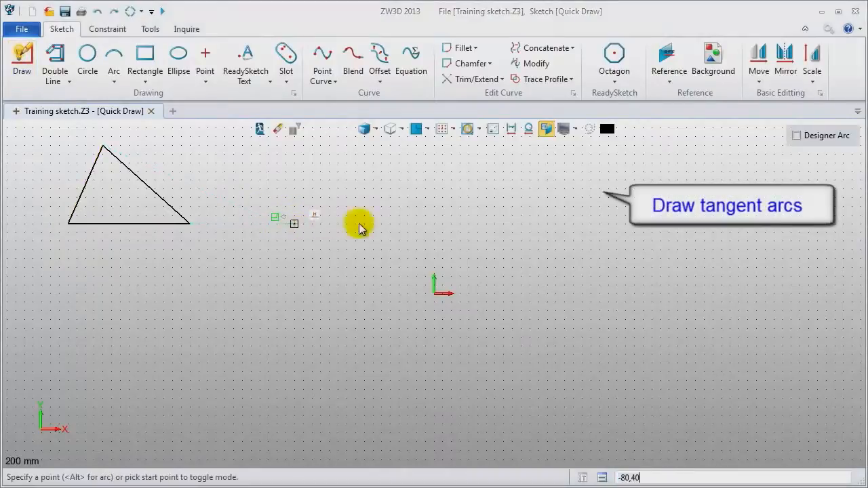
{"action": "left_click", "coordinate": [401, 223]}
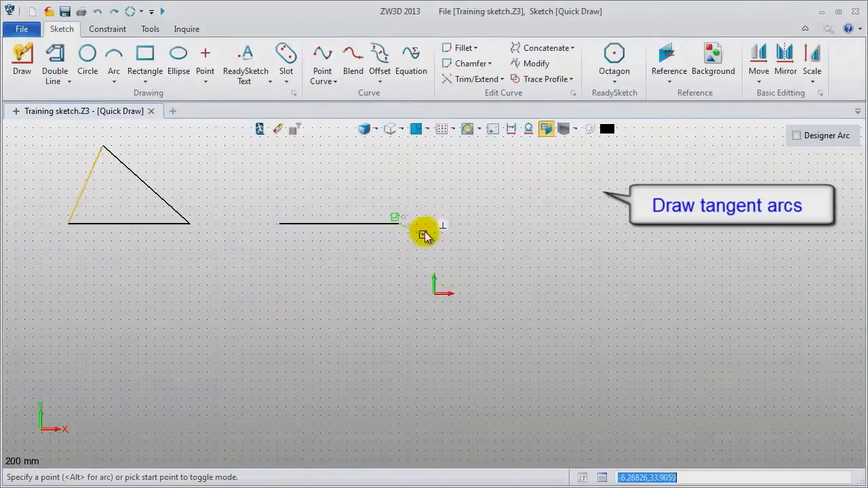
{"action": "left_click", "coordinate": [399, 225]}
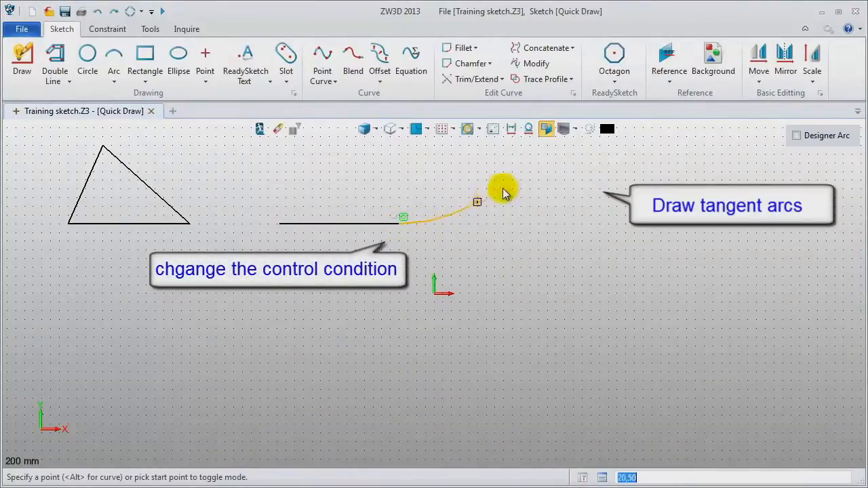
{"action": "left_click", "coordinate": [515, 169]}
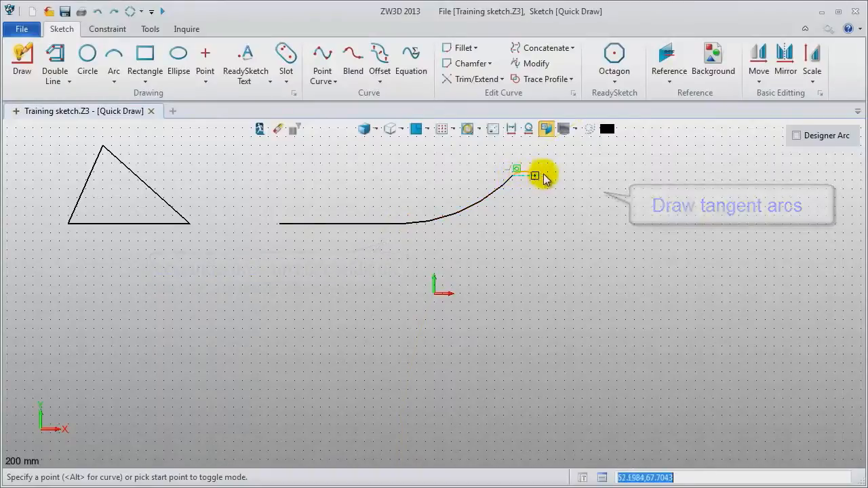
{"action": "left_click", "coordinate": [554, 253]}
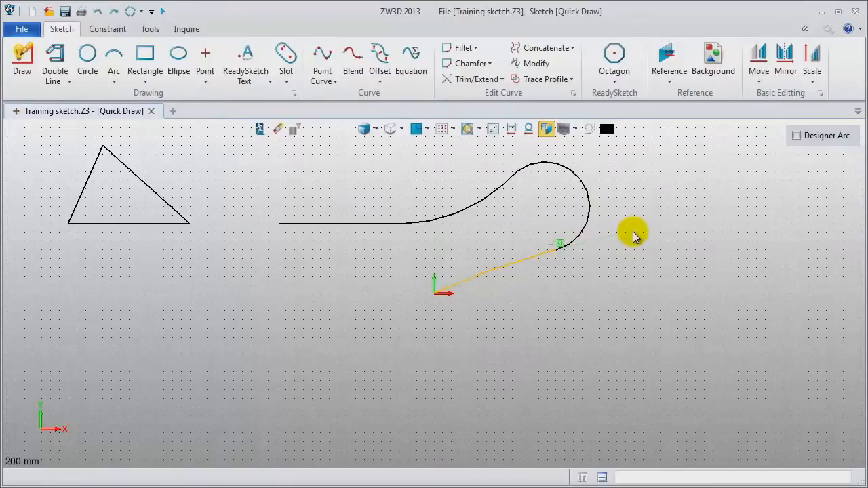
{"action": "middle_click", "coordinate": [633, 234]}
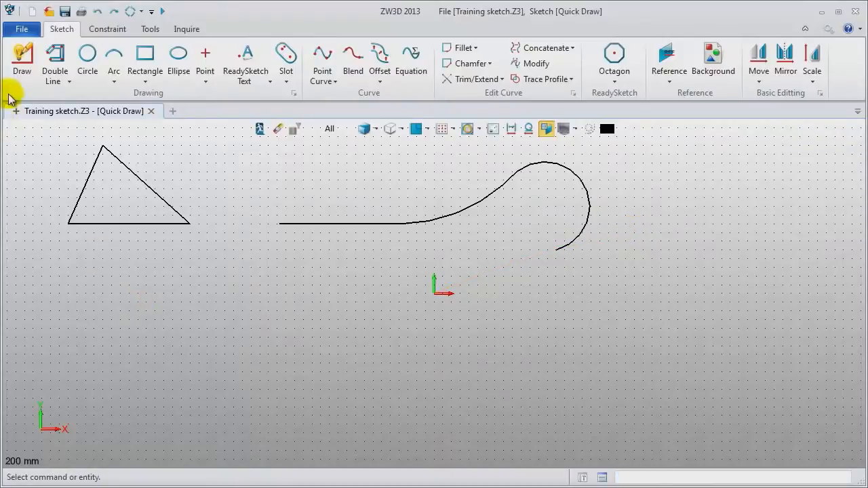
Step: Draw an upward-bulging three-point arc beyond the tangent arcs, with both ends level with the triangle's base
{"action": "left_click", "coordinate": [22, 65]}
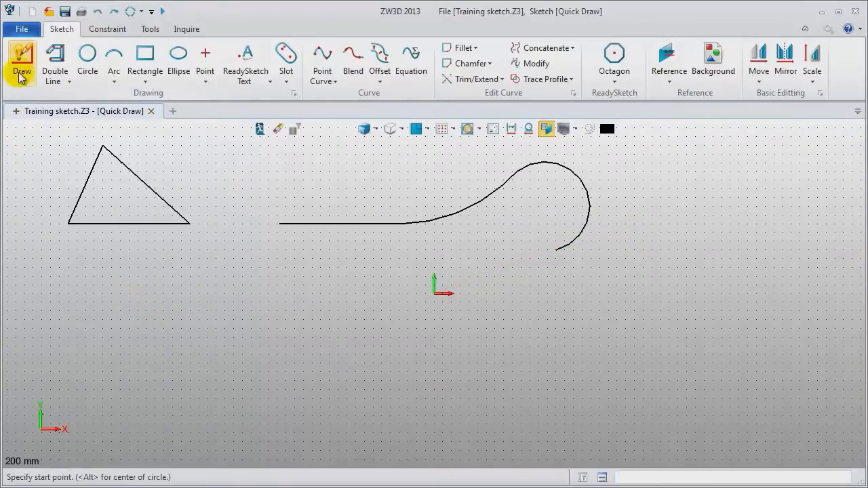
{"action": "left_click", "coordinate": [690, 224]}
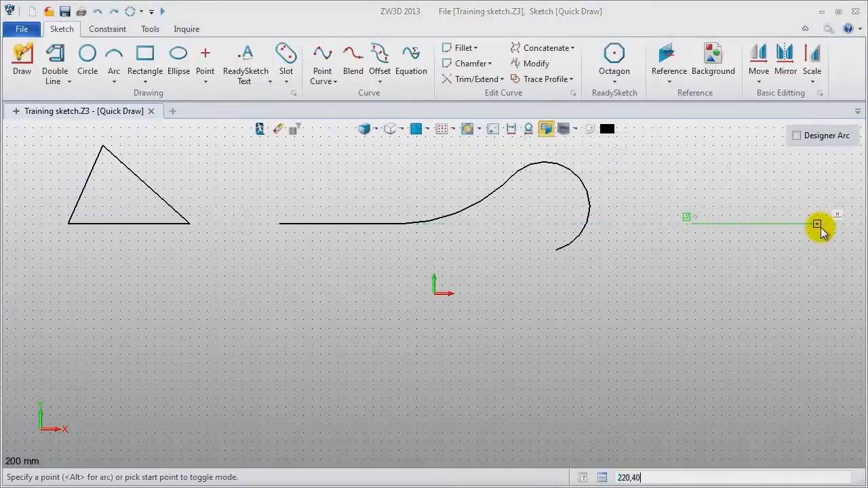
{"action": "key", "text": "alt"}
{"action": "left_click", "coordinate": [833, 225]}
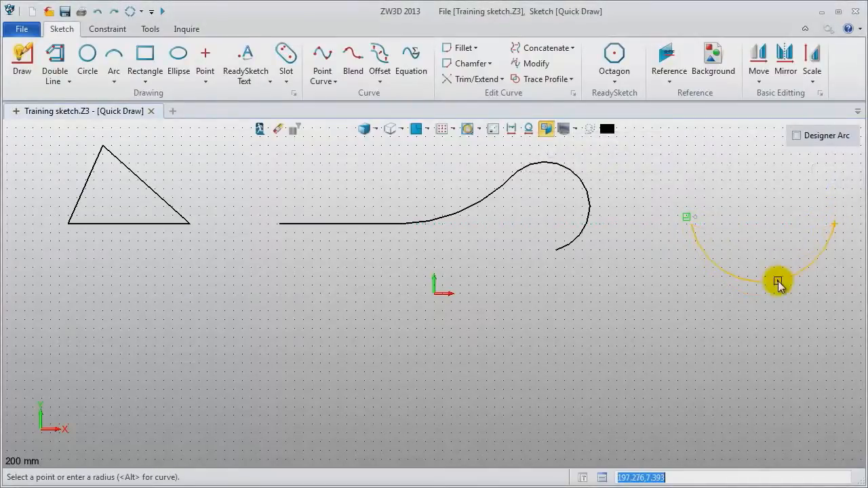
{"action": "left_click", "coordinate": [762, 176]}
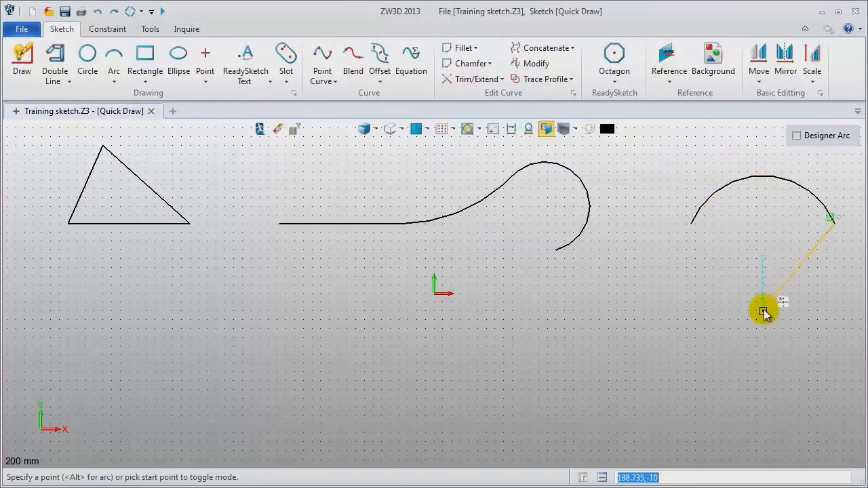
{"action": "key", "text": "Escape"}
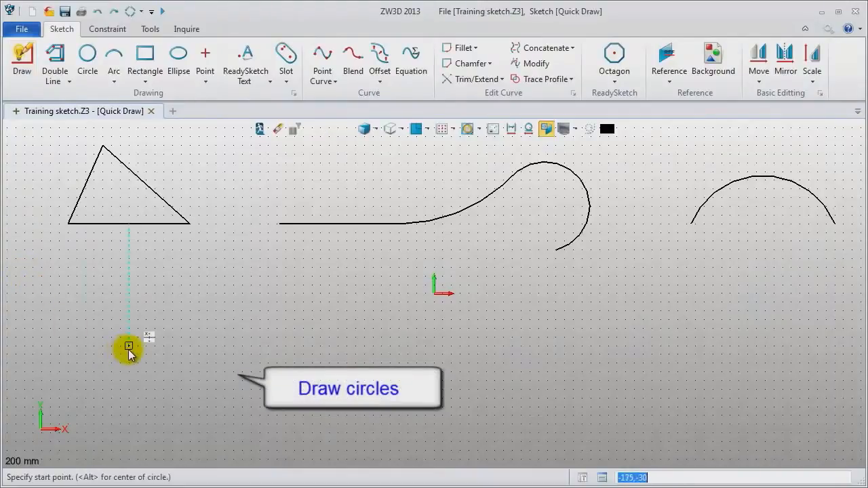
Step: Draw two concentric circles below the triangle using the Draw command's circle mode
{"action": "left_click", "coordinate": [151, 345], "text": "alt"}
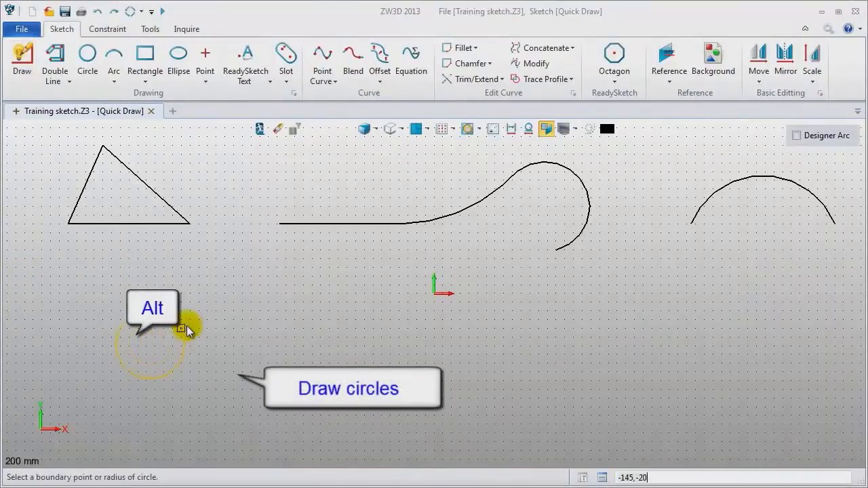
{"action": "left_click", "coordinate": [233, 309]}
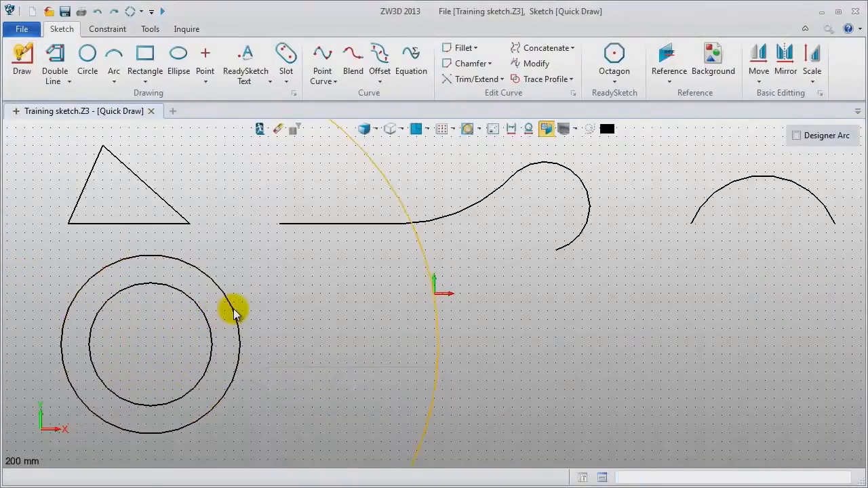
Step: Add a third, smaller concentric circle inside the two existing circles and finish the Draw command
{"action": "left_click", "coordinate": [184, 334]}
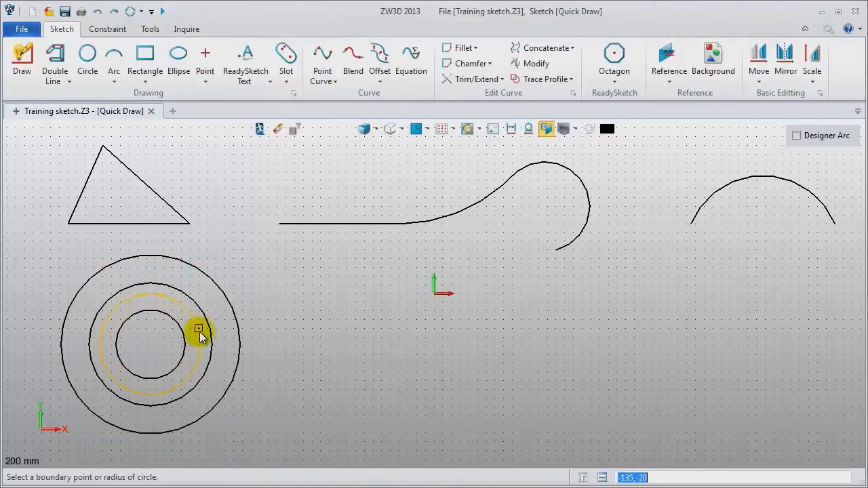
{"action": "middle_click", "coordinate": [200, 334]}
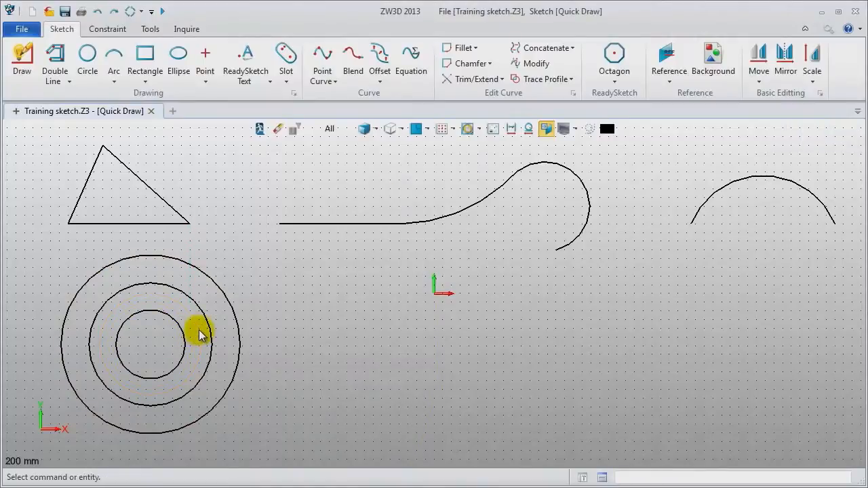
Step: Draw a downward-bulging arc below the sketch origin with the Draw command, using two level endpoints and an entered radius
{"action": "scroll", "coordinate": [332, 347], "scroll_direction": "up", "scroll_amount": 1}
{"action": "middle_click", "coordinate": [338, 342]}
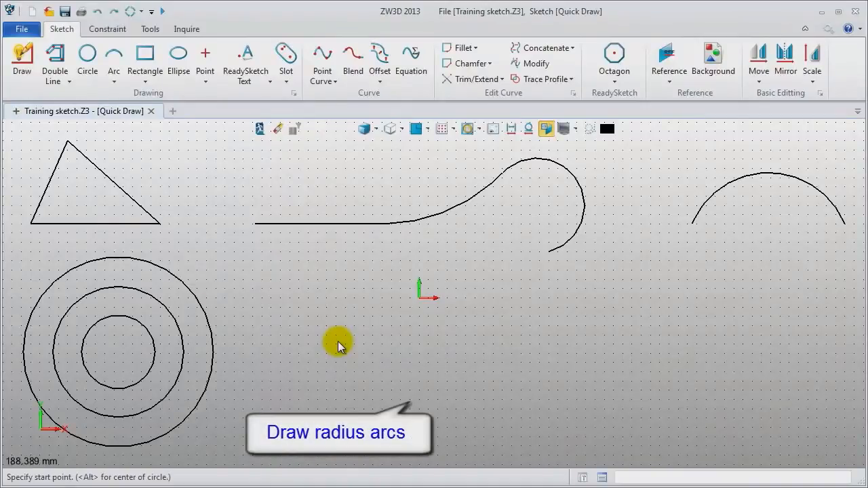
{"action": "left_click", "coordinate": [326, 344]}
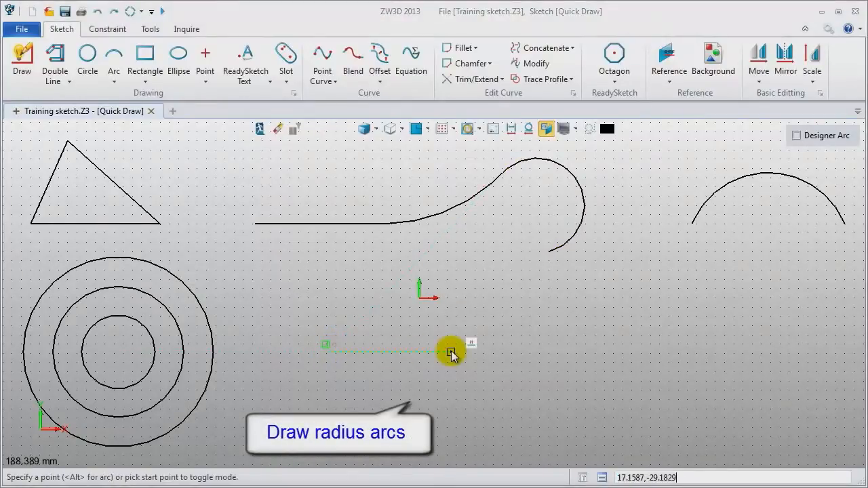
{"action": "key", "text": "alt"}
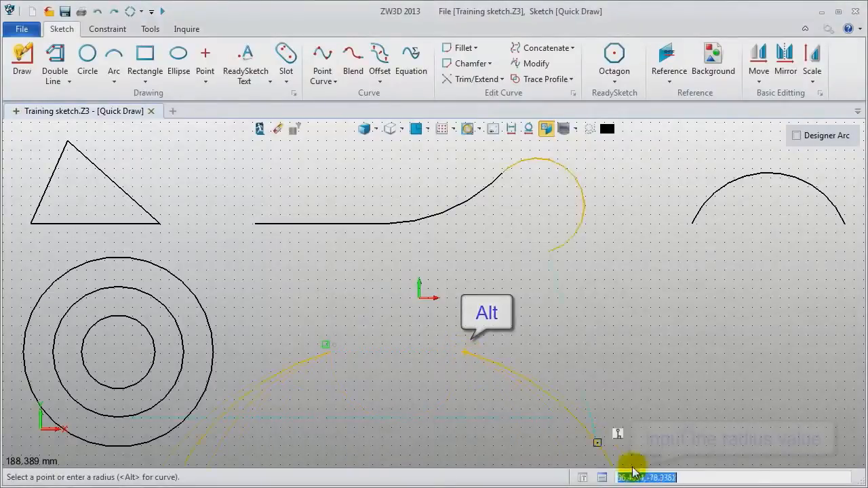
{"action": "key", "text": "Return"}
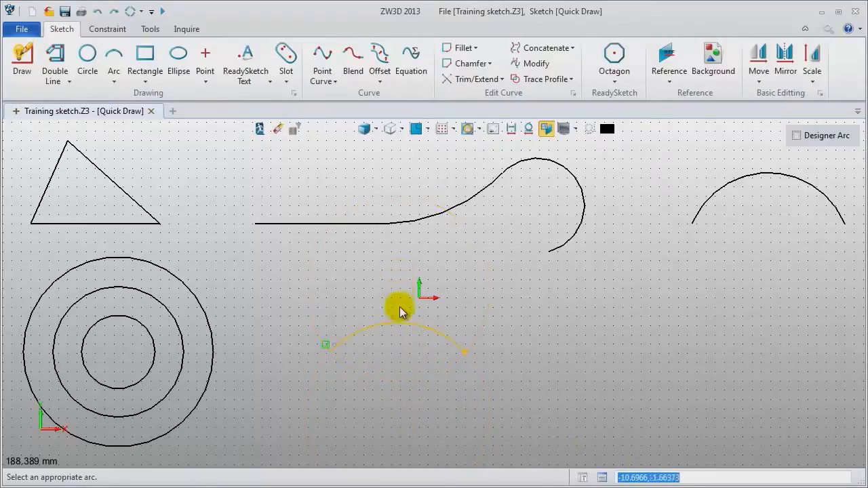
{"action": "left_click", "coordinate": [399, 374]}
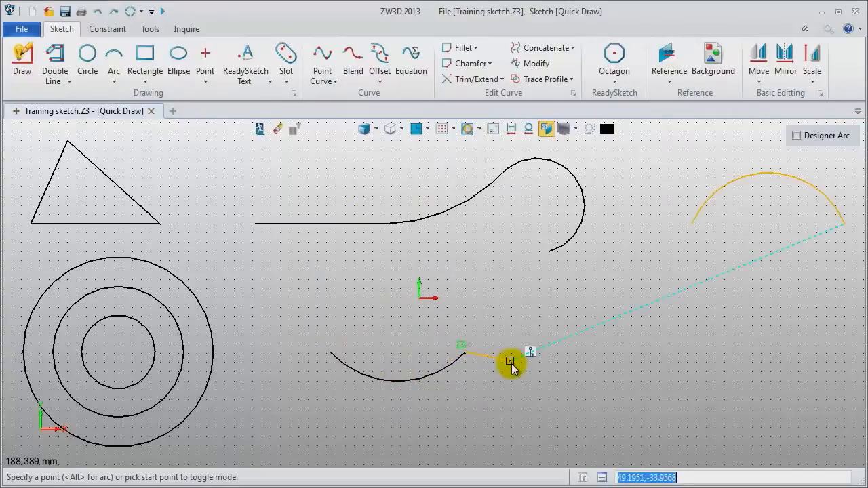
{"action": "middle_click", "coordinate": [512, 368]}
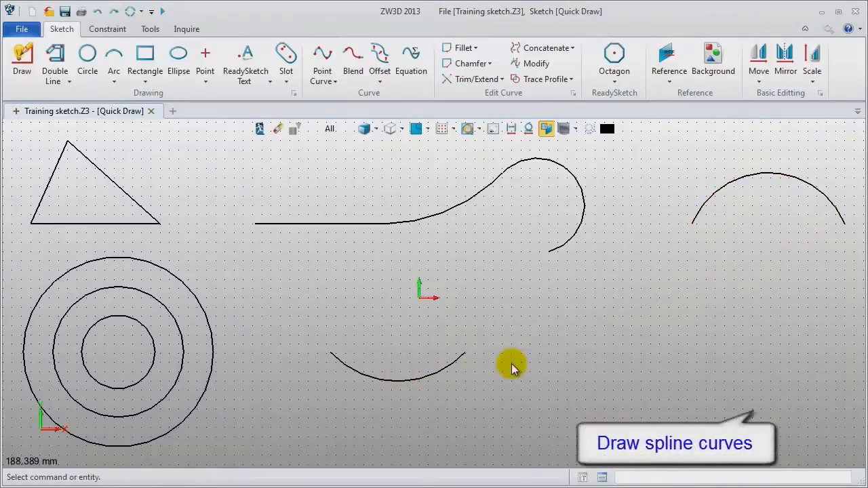
Step: Draw a wavy five-point spline below the three-point arc using the Draw command's curve mode
{"action": "middle_click", "coordinate": [512, 368]}
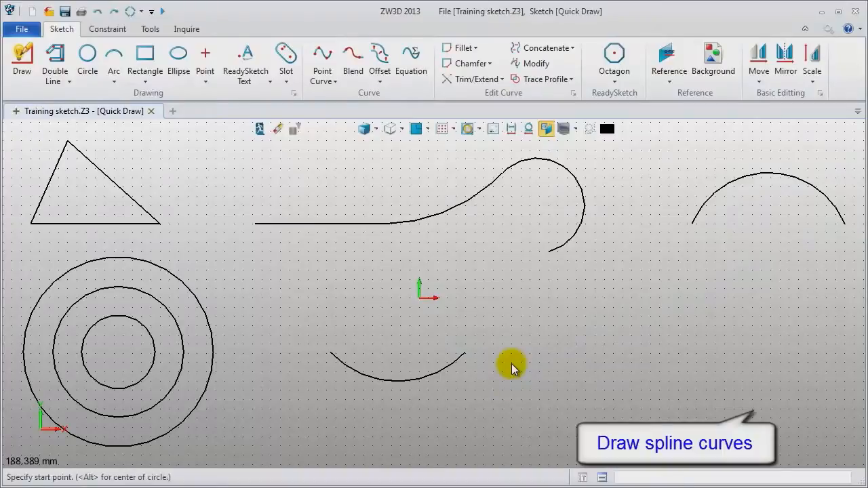
{"action": "left_click", "coordinate": [480, 410]}
{"action": "key", "text": "alt"}
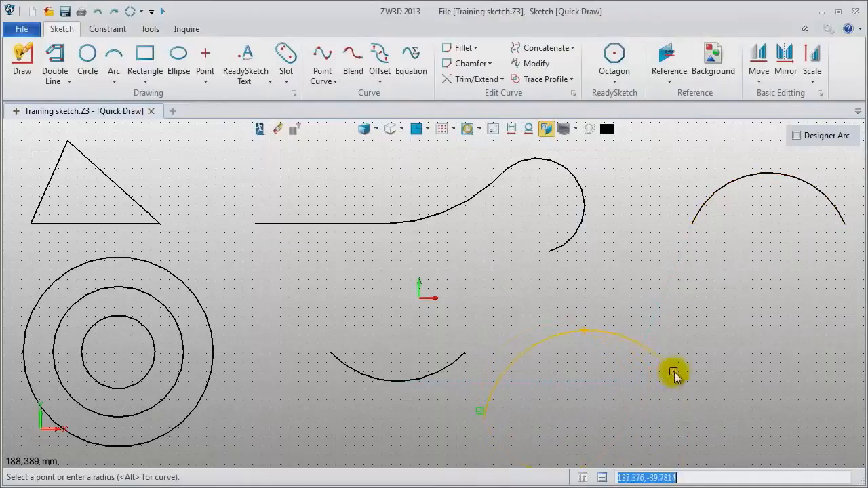
{"action": "key", "text": "alt"}
{"action": "left_click", "coordinate": [691, 383]}
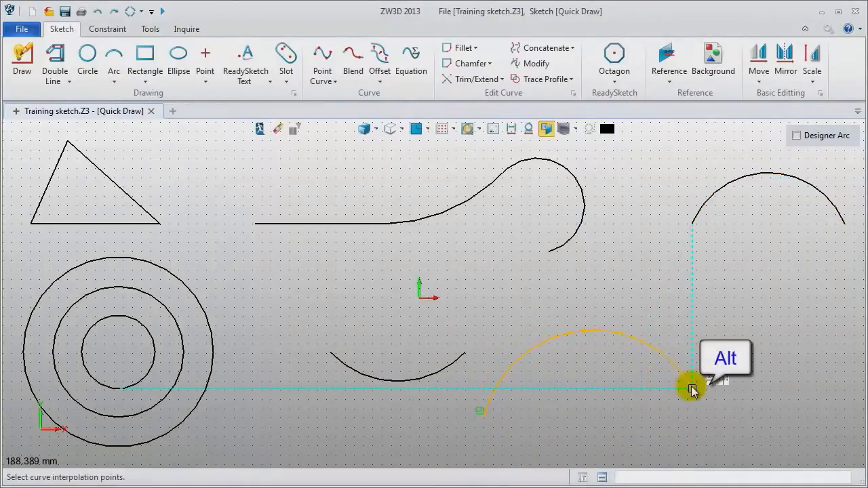
{"action": "left_click", "coordinate": [783, 366]}
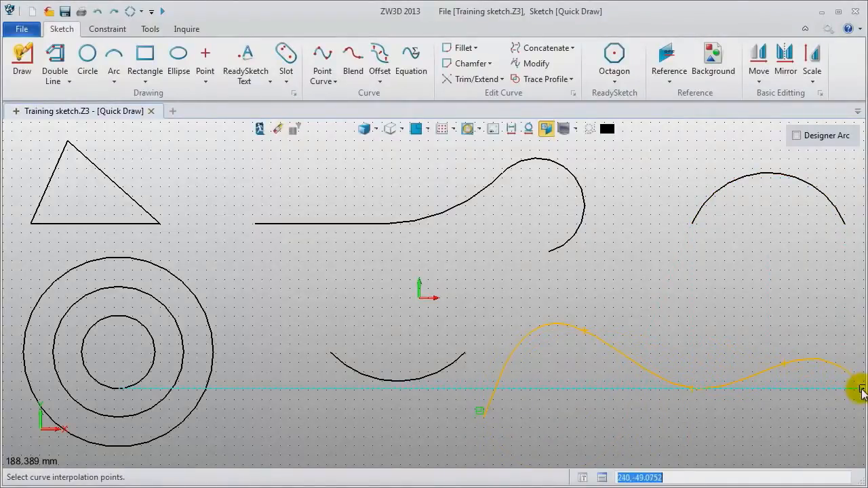
{"action": "left_click", "coordinate": [854, 389]}
{"action": "middle_click", "coordinate": [758, 352]}
{"action": "middle_click", "coordinate": [757, 353]}
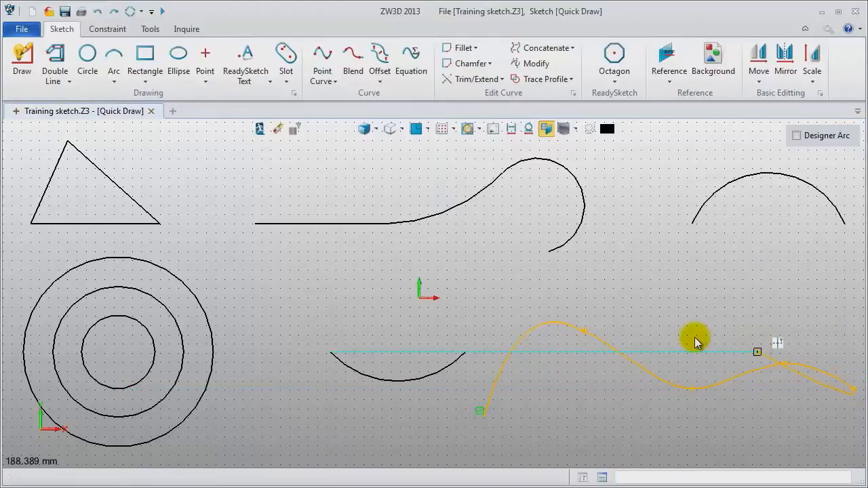
Step: Modify the spline by moving the control point above its first crest down and toward the curve's middle
{"action": "left_click", "coordinate": [637, 358]}
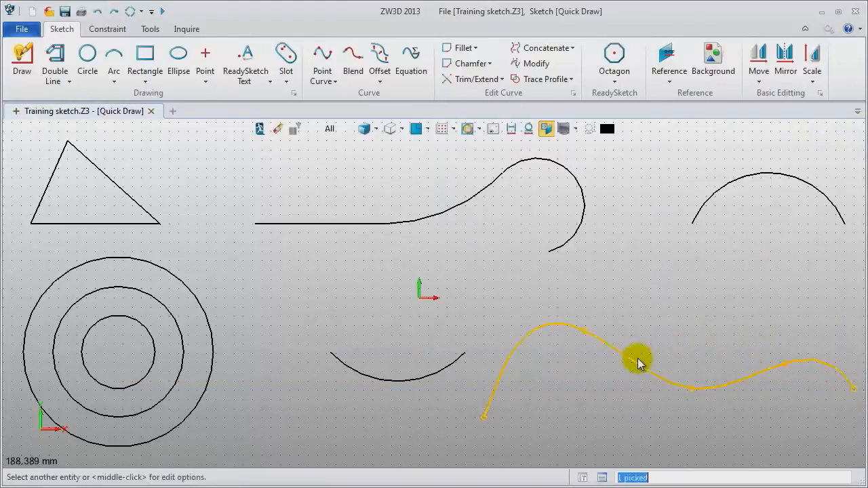
{"action": "middle_click", "coordinate": [637, 358]}
{"action": "left_click", "coordinate": [737, 253]}
{"action": "left_click", "coordinate": [540, 233]}
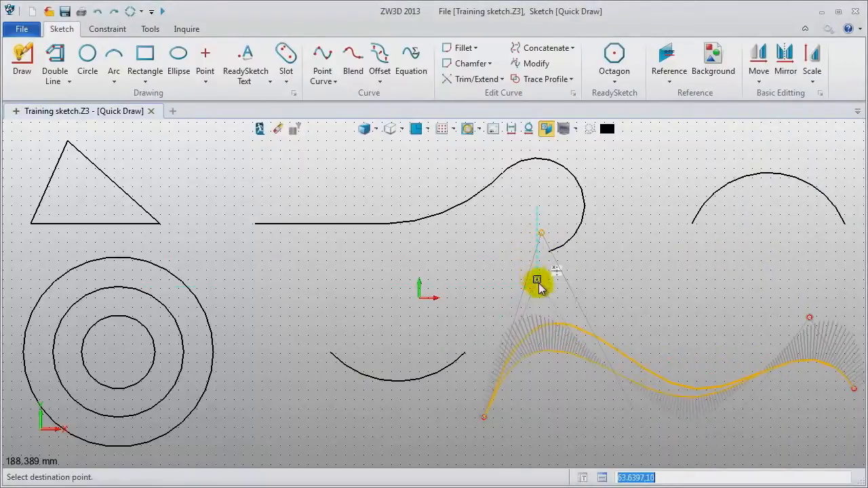
{"action": "left_click", "coordinate": [594, 297]}
{"action": "middle_click", "coordinate": [653, 319]}
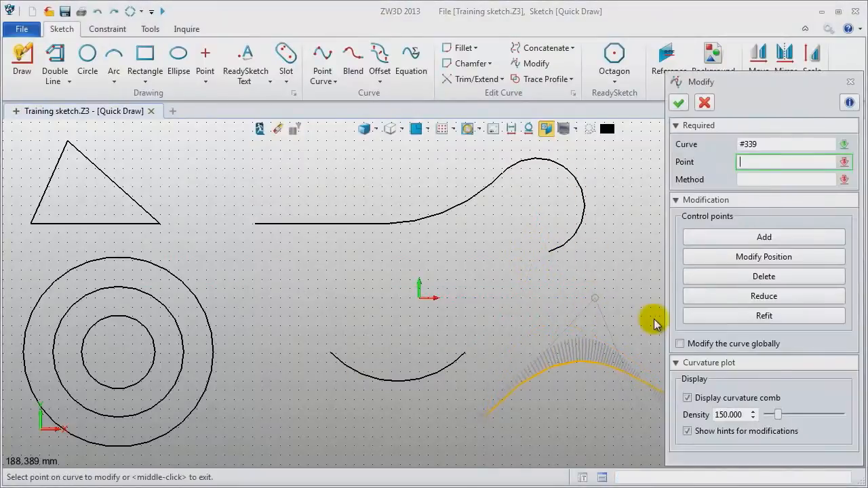
{"action": "left_click", "coordinate": [850, 81]}
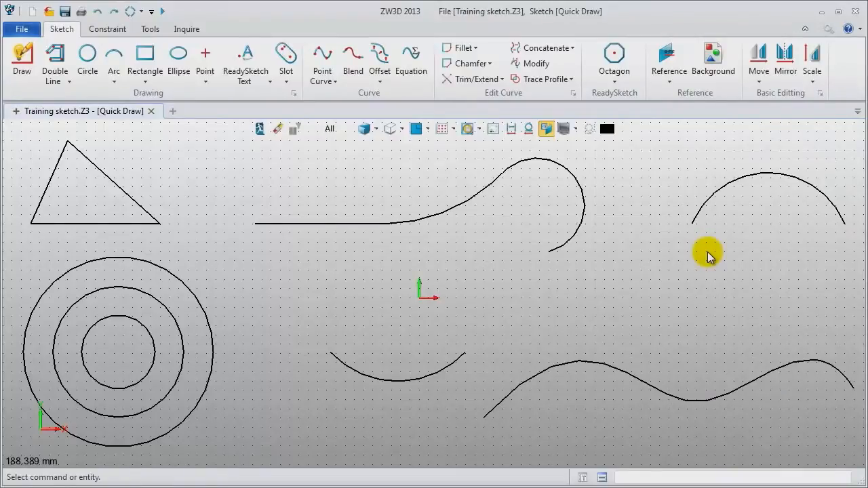
Step: Create a new part named Trace profile and start a sketch on its XY plane
{"action": "key", "text": "ctrl+n"}
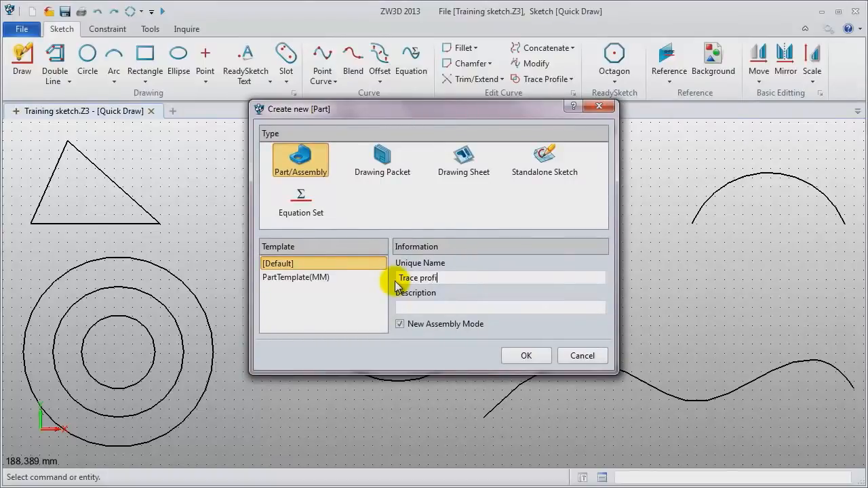
{"action": "left_click", "coordinate": [511, 355]}
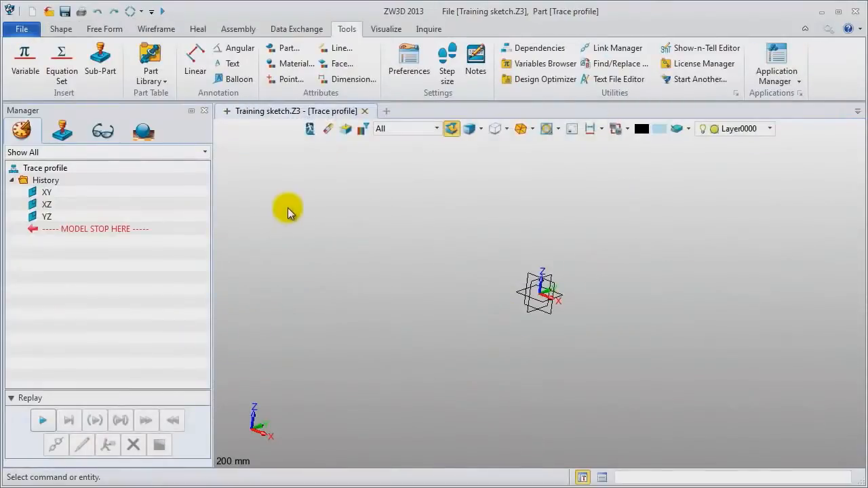
{"action": "right_click", "coordinate": [287, 208]}
{"action": "left_click", "coordinate": [339, 283]}
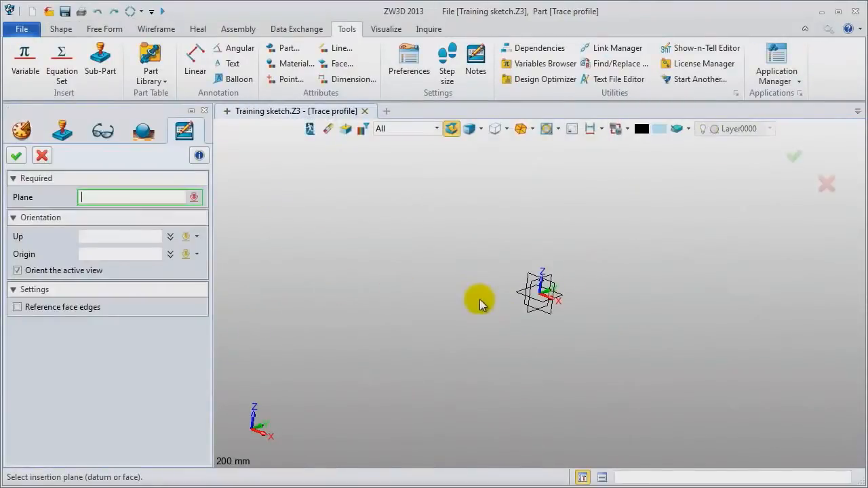
{"action": "left_click", "coordinate": [520, 293]}
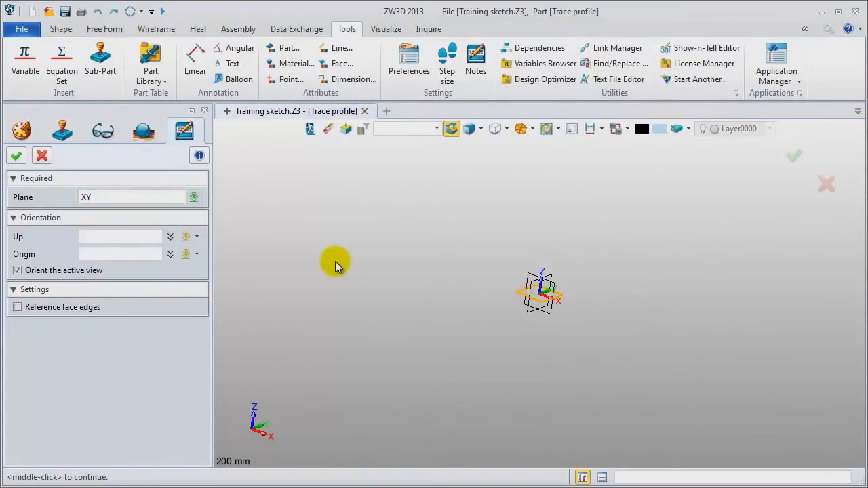
{"action": "middle_click", "coordinate": [335, 265]}
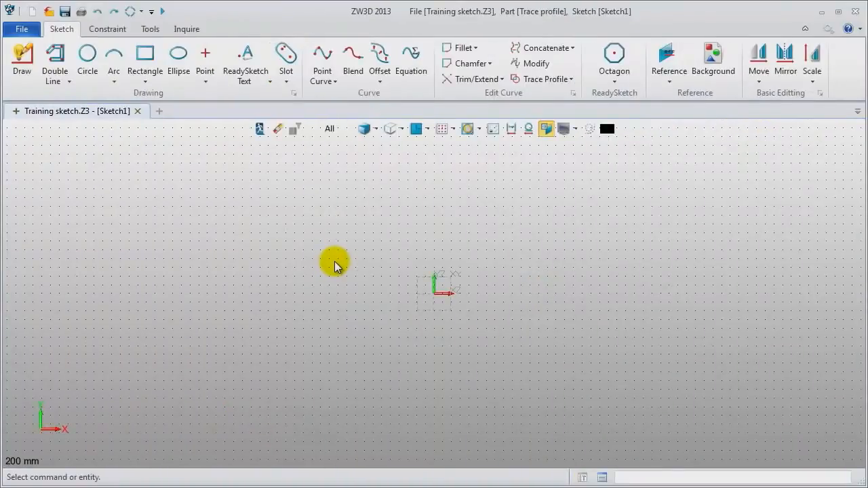
Step: Draw a two-corner rectangle from the origin, about 195 mm wide and 75 mm high
{"action": "left_click", "coordinate": [144, 59]}
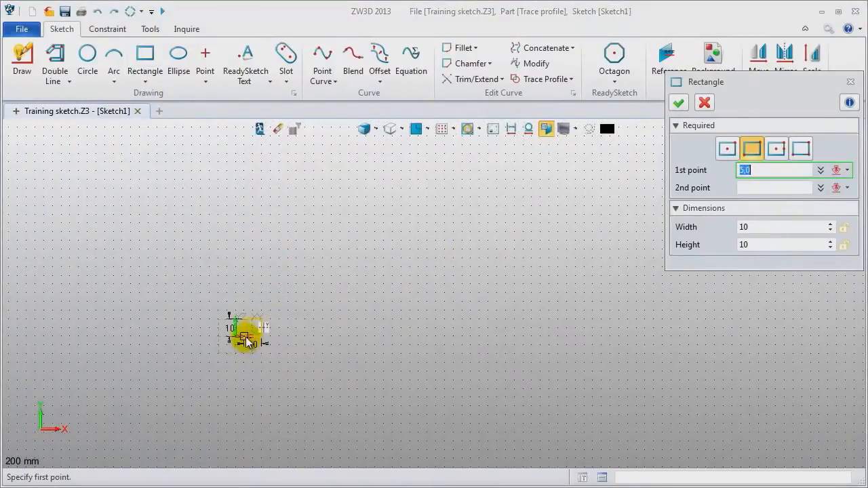
{"action": "left_click", "coordinate": [234, 336]}
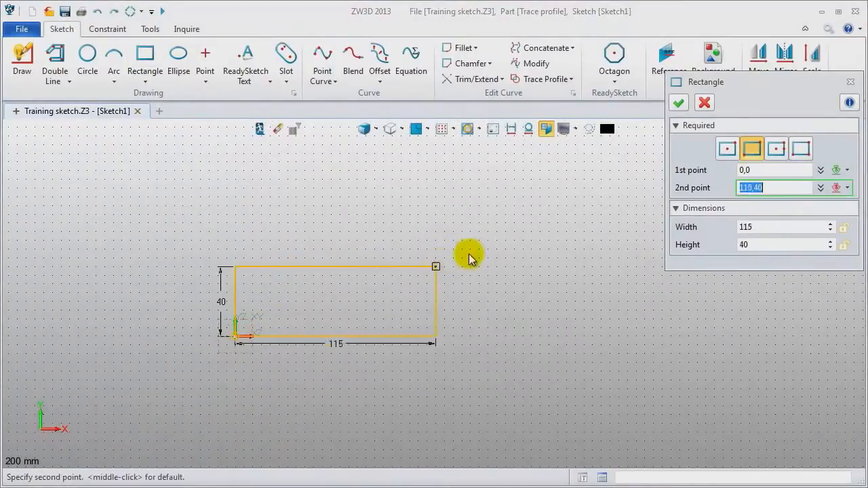
{"action": "left_click", "coordinate": [575, 207]}
{"action": "middle_click", "coordinate": [470, 190]}
{"action": "middle_click_drag", "start_coordinate": [399, 187], "coordinate": [398, 221]}
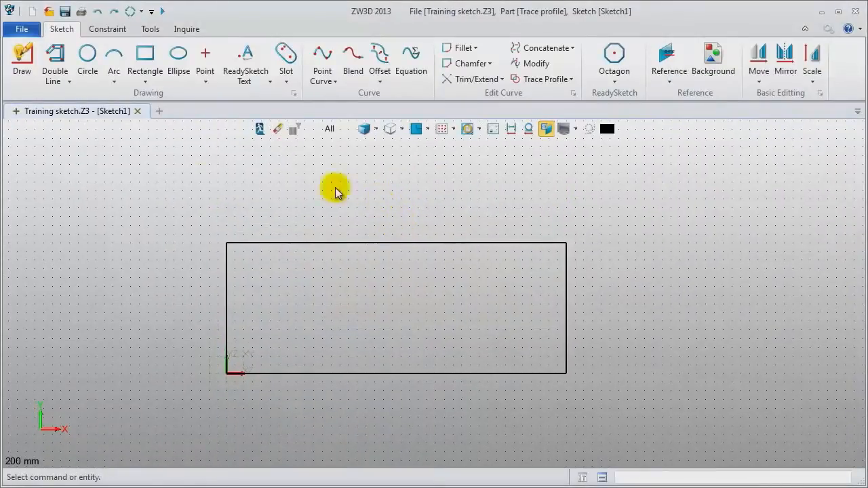
Step: Draw a large circle centred on the midpoint of the rectangle's right edge, extending past its upper and lower edges
{"action": "left_click", "coordinate": [87, 54]}
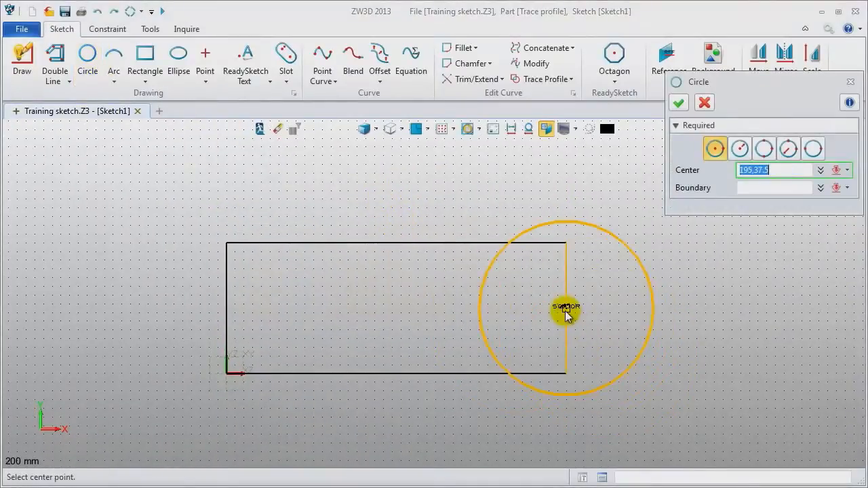
{"action": "left_click", "coordinate": [566, 310]}
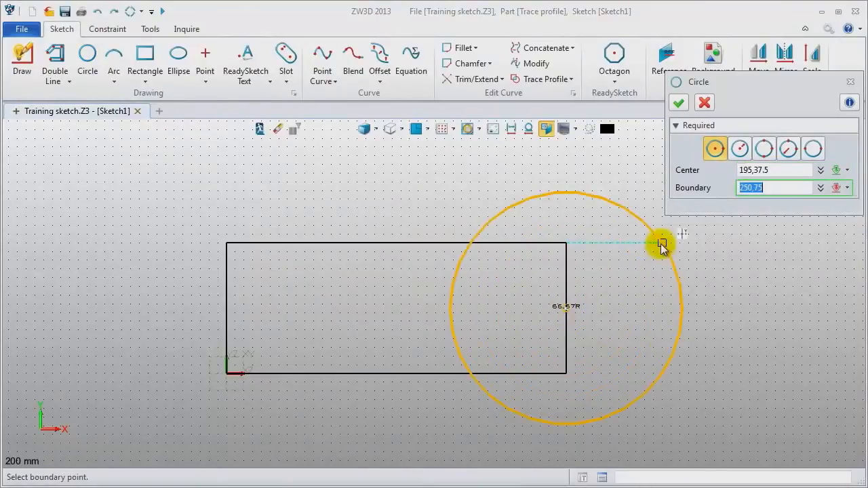
{"action": "left_click", "coordinate": [661, 263]}
{"action": "middle_click", "coordinate": [608, 284]}
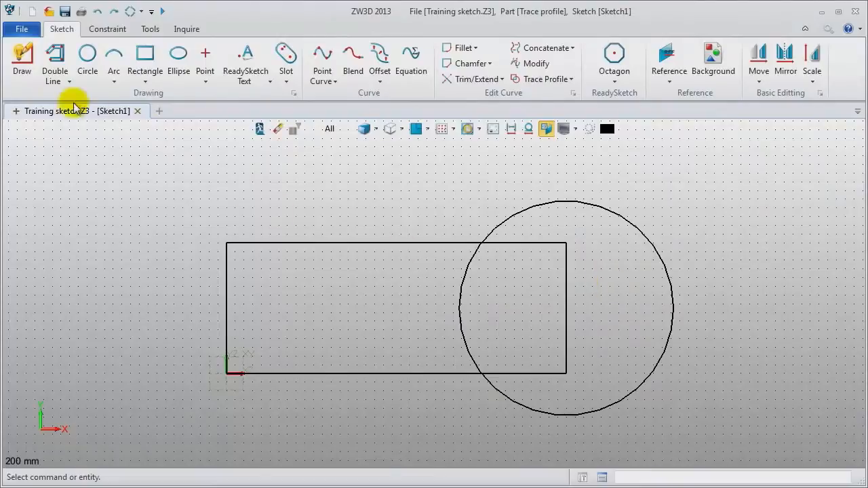
Step: Draw a circle of about 25 mm radius centred on the midpoint of the rectangle's left edge
{"action": "left_click", "coordinate": [87, 54]}
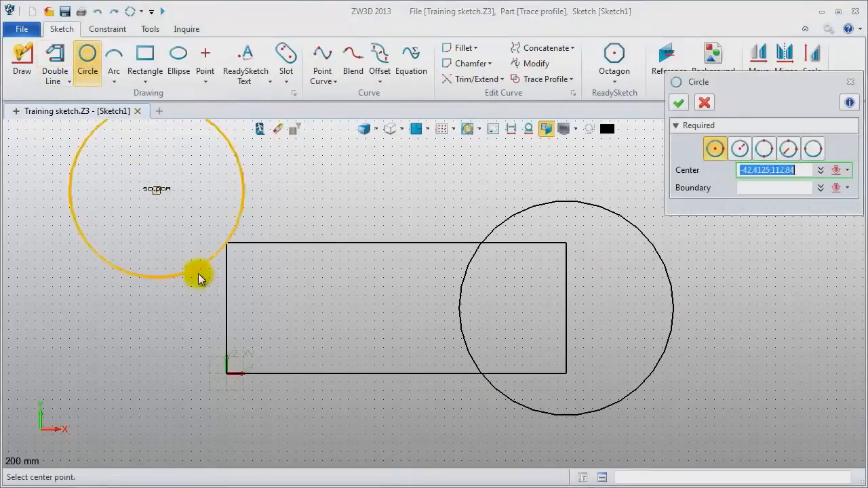
{"action": "left_click", "coordinate": [224, 313]}
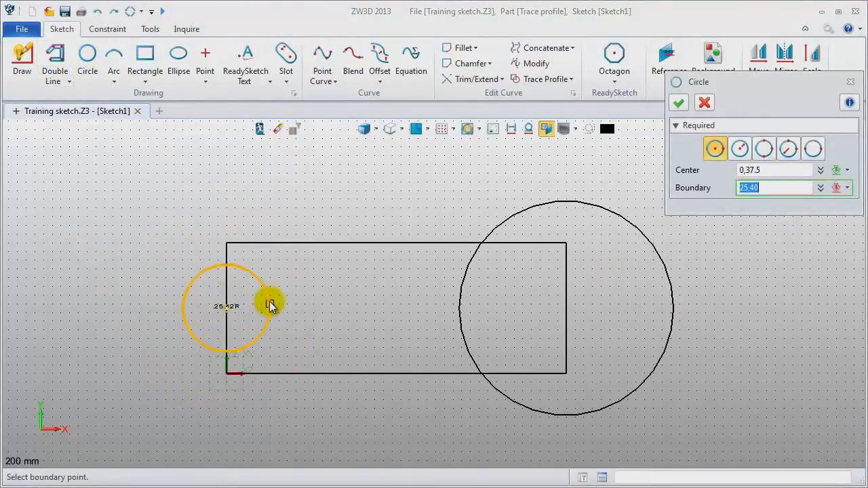
{"action": "left_click", "coordinate": [270, 305]}
{"action": "middle_click", "coordinate": [149, 266]}
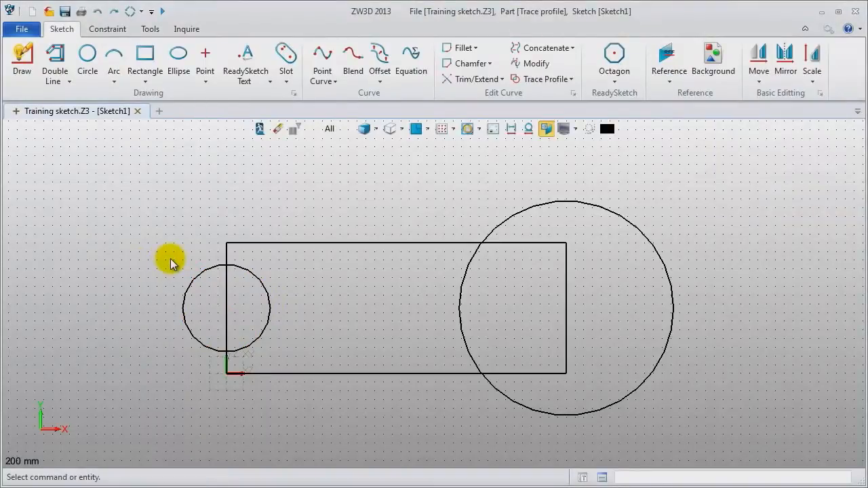
Step: Dimension the rectangle's upper edge and set its length to 200 mm
{"action": "left_click", "coordinate": [114, 28]}
{"action": "left_click", "coordinate": [331, 74]}
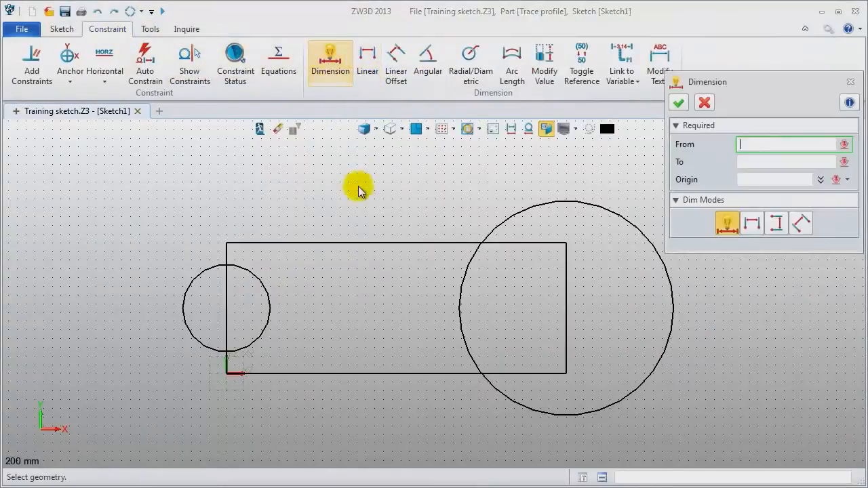
{"action": "left_click", "coordinate": [384, 243]}
{"action": "left_click", "coordinate": [373, 207]}
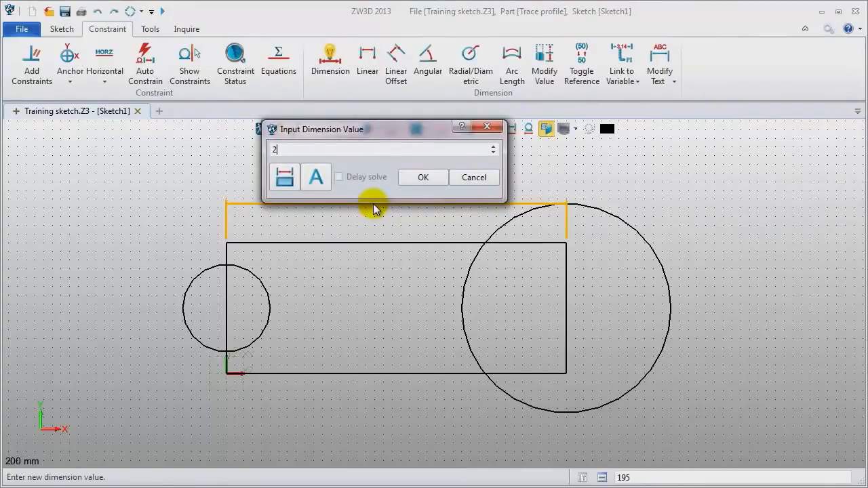
{"action": "key", "text": "Return"}
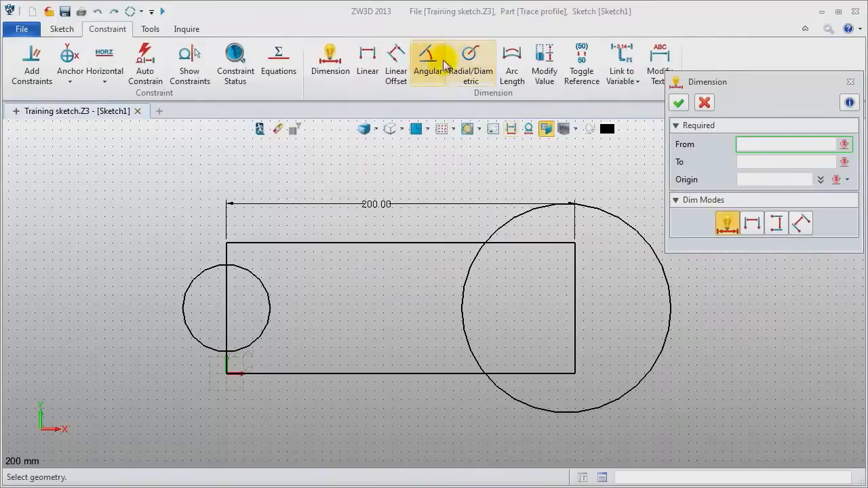
Step: Add a radius dimension of 60 mm to the large circle
{"action": "left_click", "coordinate": [474, 78]}
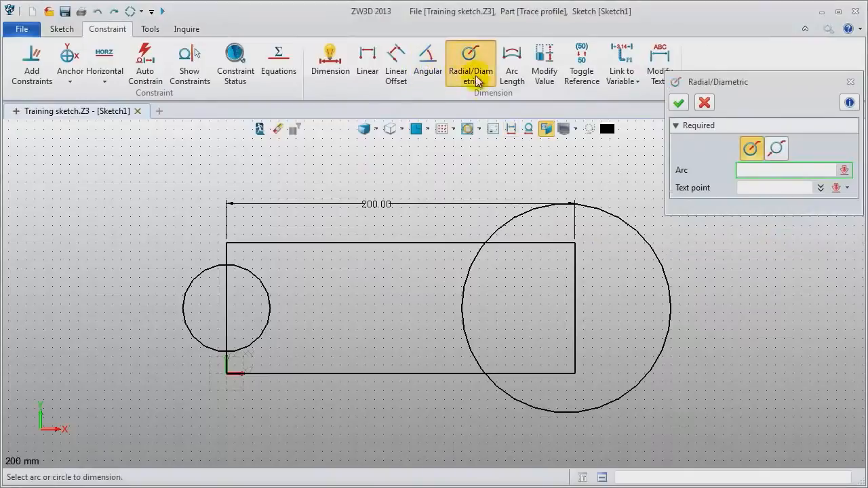
{"action": "left_click", "coordinate": [638, 245]}
{"action": "left_click", "coordinate": [617, 275]}
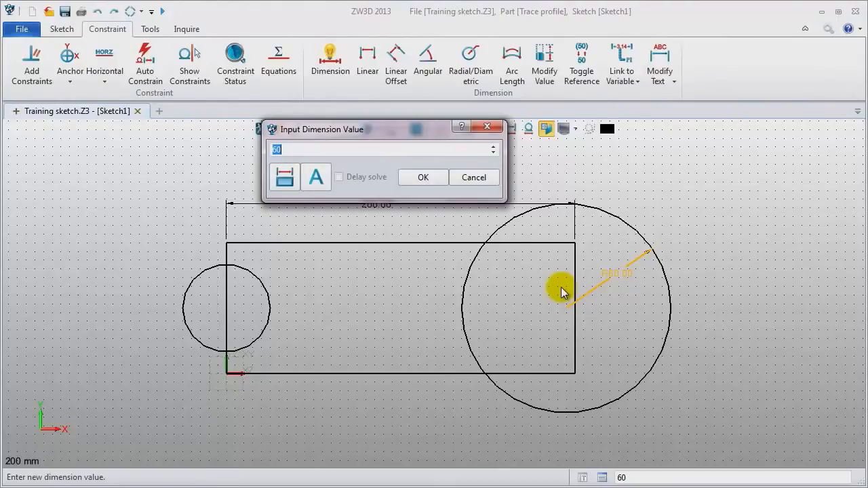
{"action": "key", "text": "Return"}
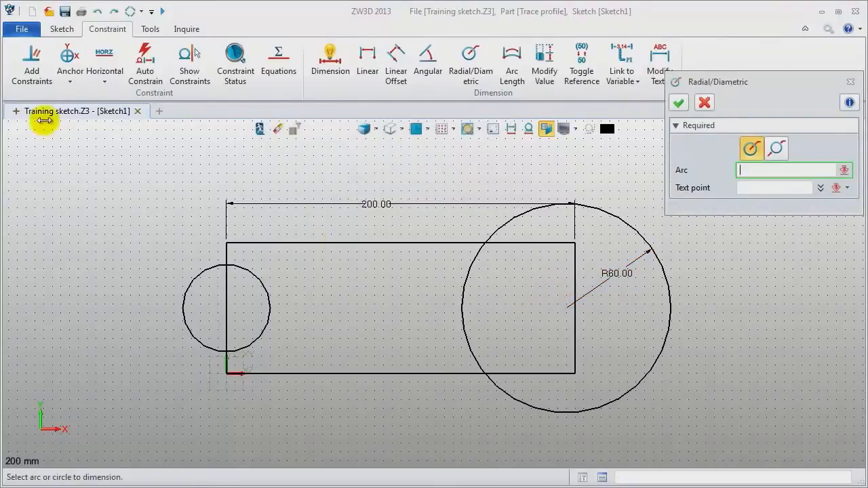
Step: Constrain the large circle's centre to lie on the rectangle's right edge, and hide the sketch dimensions
{"action": "left_click", "coordinate": [36, 67]}
{"action": "left_click", "coordinate": [571, 308]}
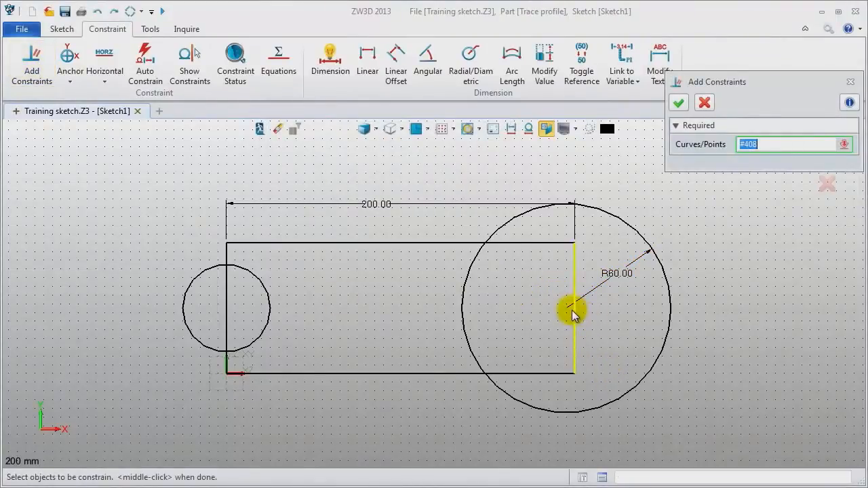
{"action": "left_click", "coordinate": [574, 313]}
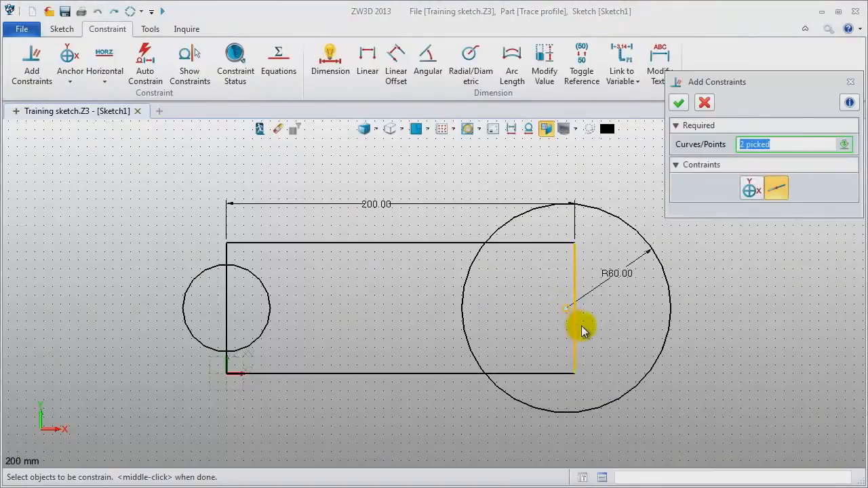
{"action": "middle_click", "coordinate": [779, 307]}
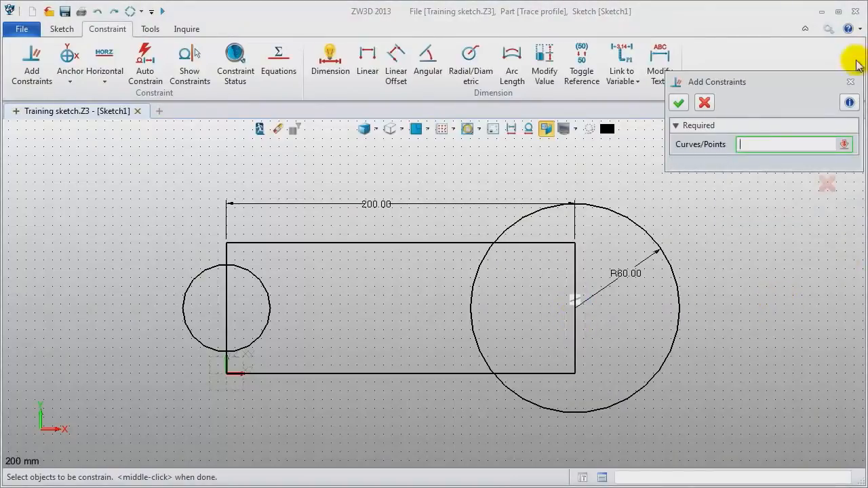
{"action": "left_click", "coordinate": [850, 82]}
{"action": "left_click", "coordinate": [508, 136]}
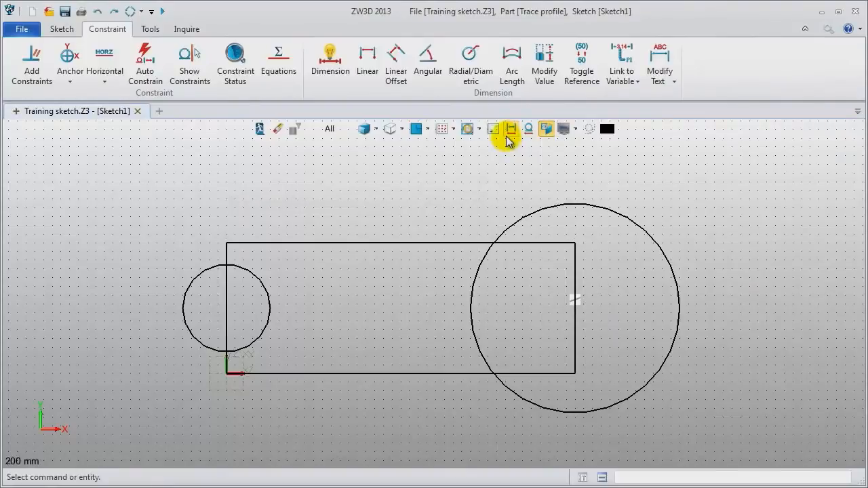
Step: Create a trace profile along the rectangle's outer edges, the large circle's outer arc and the small circle's arc inside the rectangle
{"action": "left_click", "coordinate": [60, 30]}
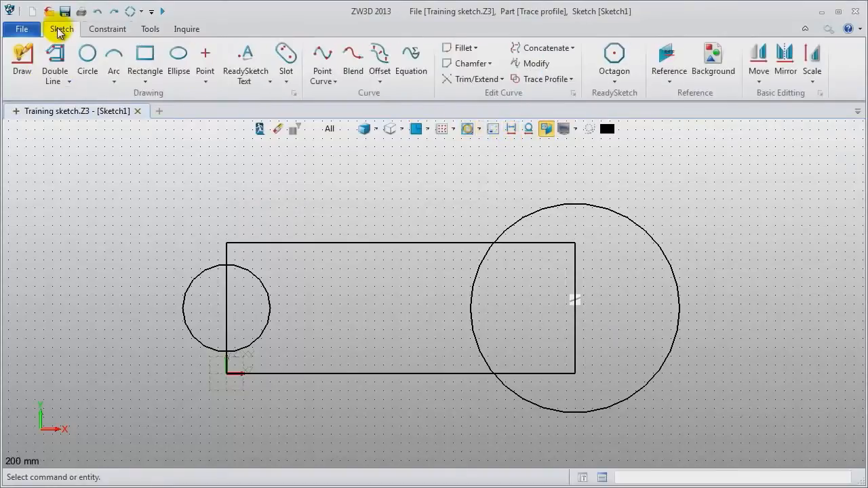
{"action": "left_click", "coordinate": [532, 78]}
{"action": "left_click", "coordinate": [433, 242]}
{"action": "middle_click", "coordinate": [544, 217]}
{"action": "left_click", "coordinate": [545, 217]}
{"action": "left_click", "coordinate": [442, 374]}
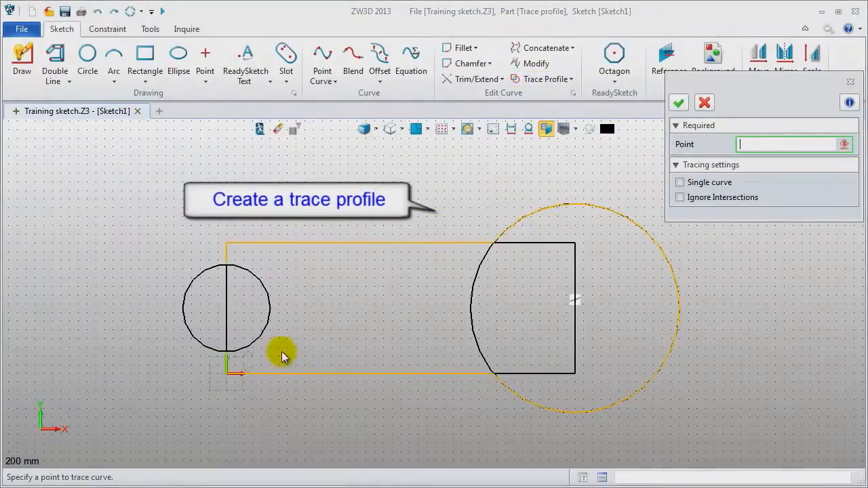
{"action": "middle_click", "coordinate": [269, 330]}
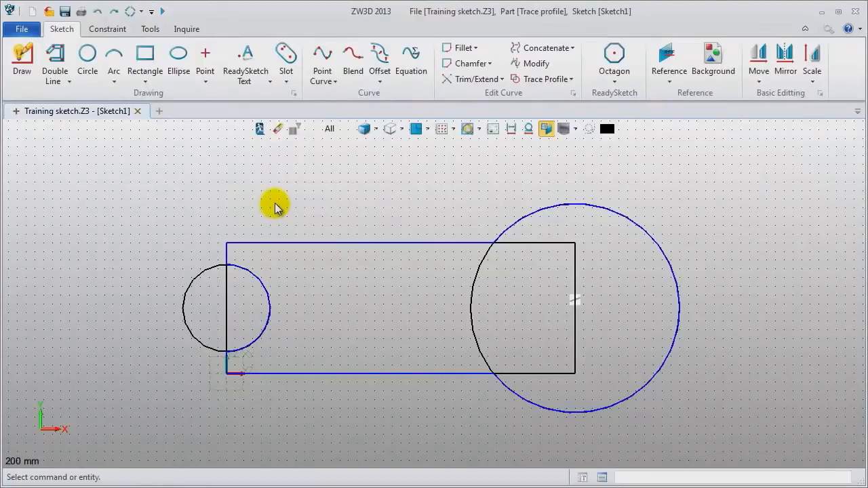
Step: Exit the sketch and extrude its traced profile as a base solid with the Symmetrical type and an end value of 18 mm
{"action": "left_click", "coordinate": [259, 131]}
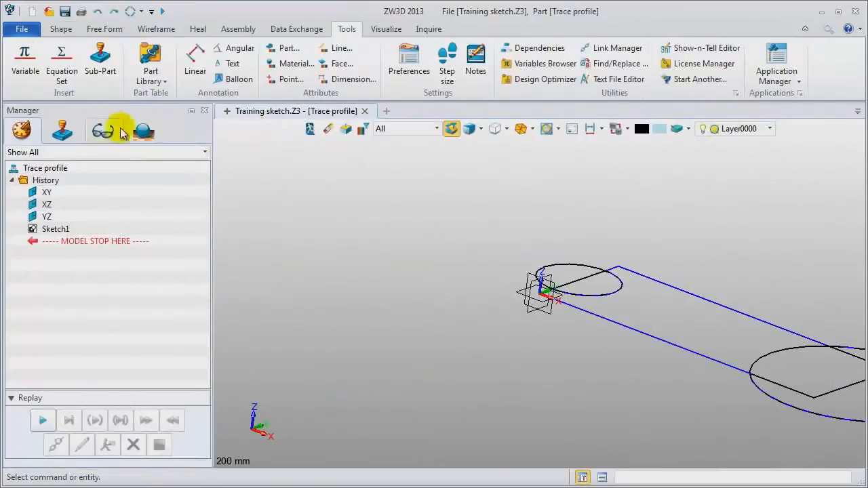
{"action": "left_click", "coordinate": [60, 29]}
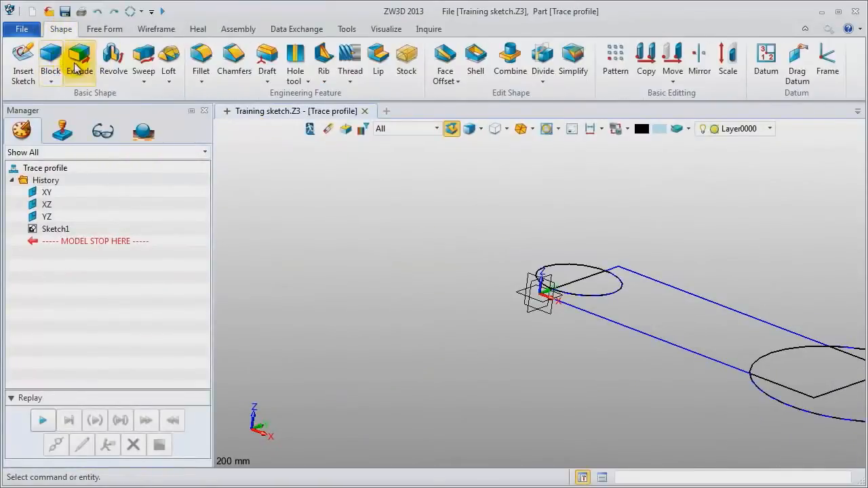
{"action": "left_click", "coordinate": [79, 64]}
{"action": "left_click", "coordinate": [633, 333]}
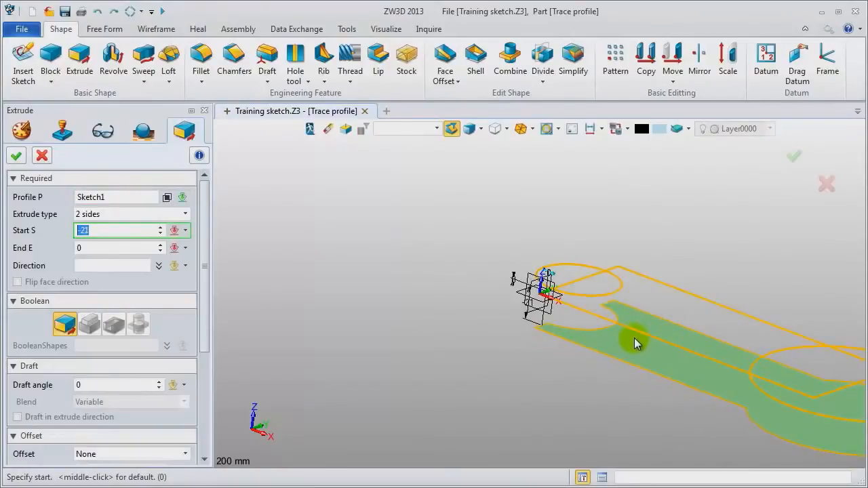
{"action": "left_click", "coordinate": [634, 338]}
{"action": "left_click", "coordinate": [638, 273]}
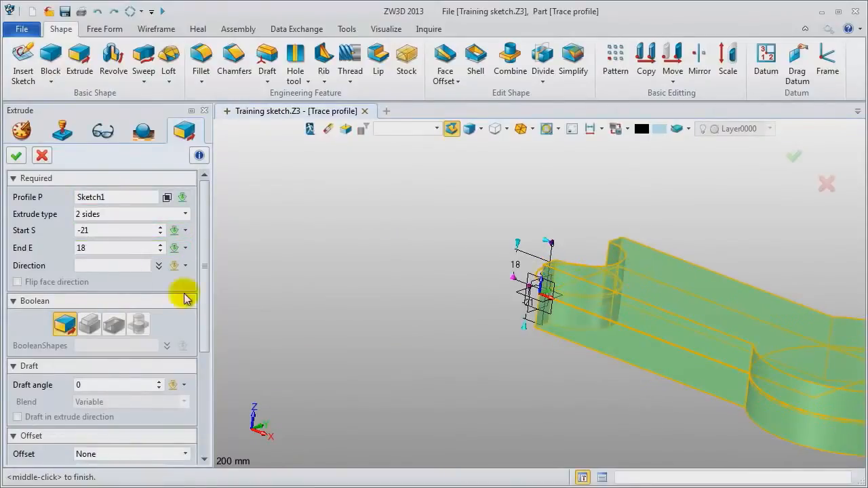
{"action": "left_click", "coordinate": [161, 214]}
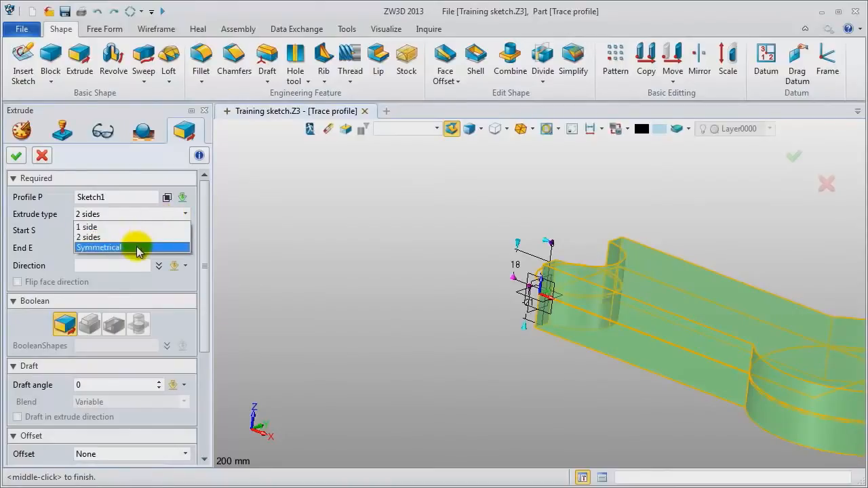
{"action": "left_click", "coordinate": [138, 248]}
{"action": "middle_click", "coordinate": [281, 280]}
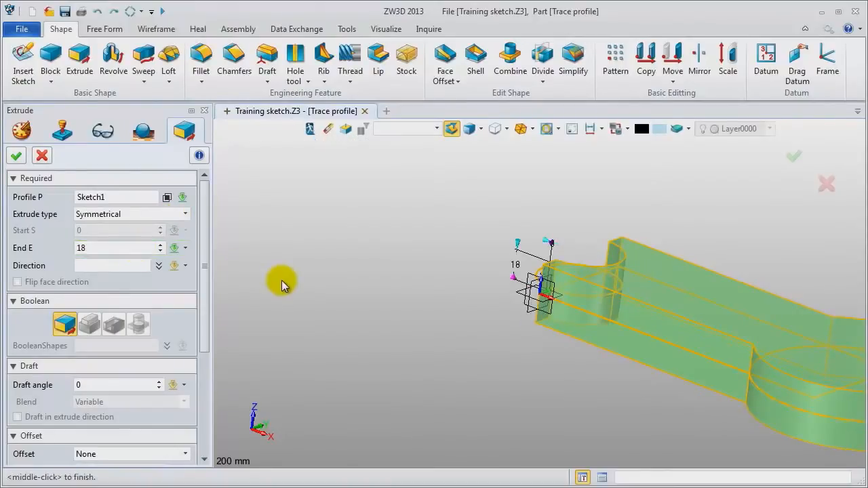
{"action": "middle_click", "coordinate": [281, 280]}
{"action": "key", "text": "ctrl+Home"}
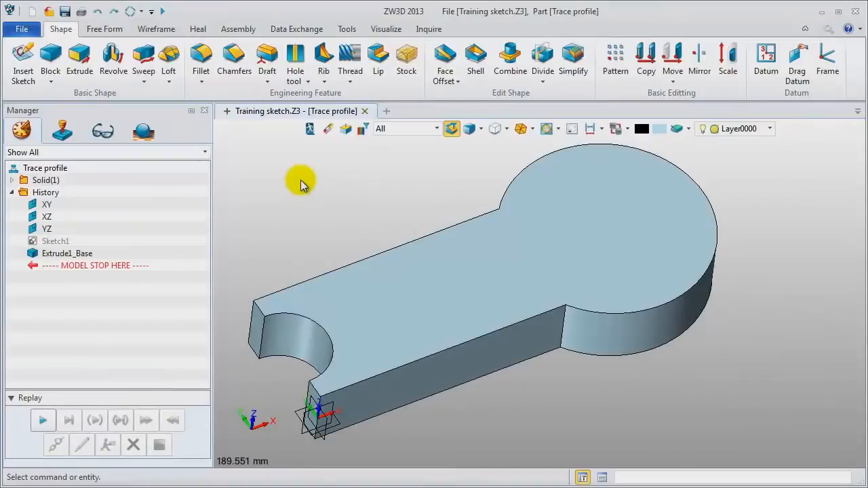
Step: Start a new sketch on the top face of the extruded solid
{"action": "right_click", "coordinate": [300, 179]}
{"action": "left_click", "coordinate": [347, 260]}
{"action": "left_click", "coordinate": [474, 267]}
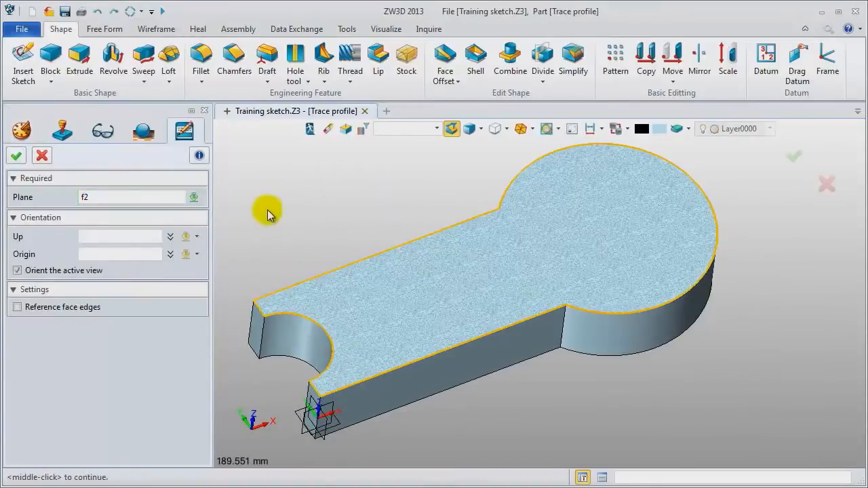
{"action": "middle_click", "coordinate": [323, 213]}
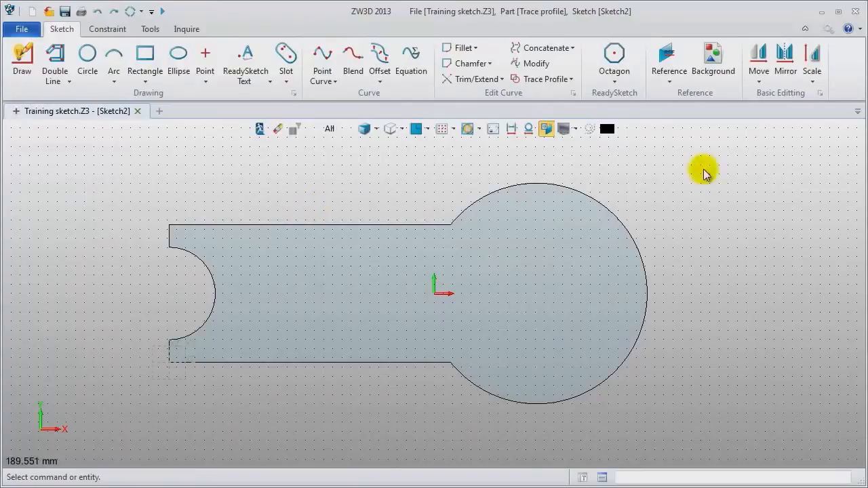
Step: Insert an octagon ReadySketch with its base point at 60,0, near the centre of the part's round end
{"action": "left_click", "coordinate": [618, 81]}
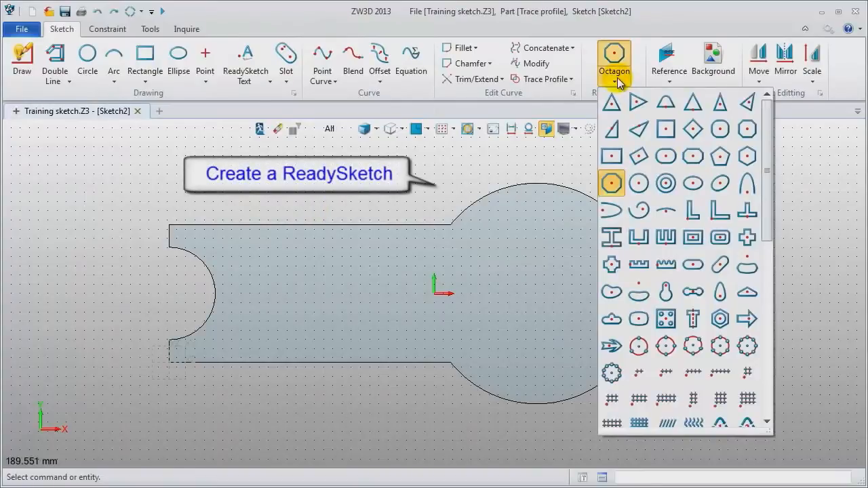
{"action": "left_click", "coordinate": [610, 184]}
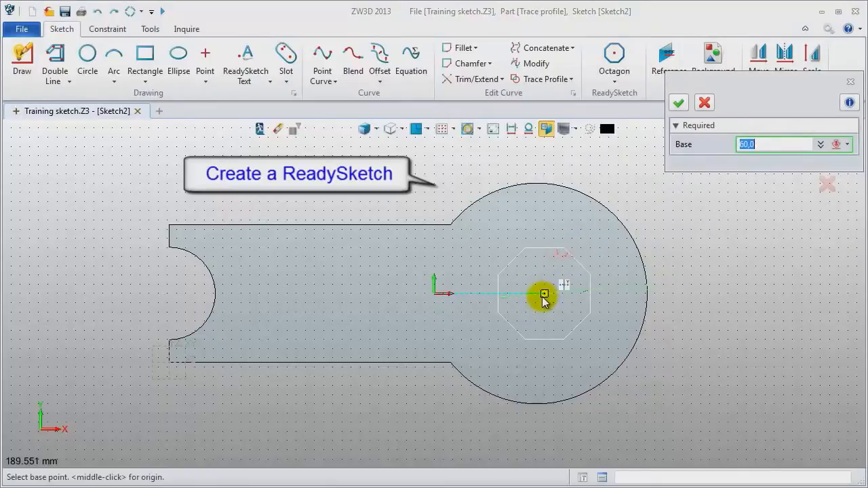
{"action": "left_click", "coordinate": [544, 294]}
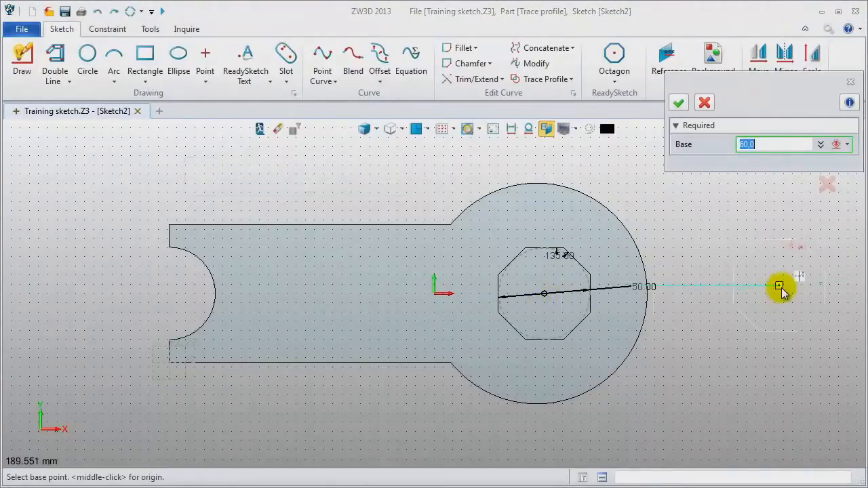
{"action": "middle_click", "coordinate": [780, 287]}
Step: Switch the current sketch to automatic solving, leaving the octagon's size dimension unedited
{"action": "double_click", "coordinate": [638, 290]}
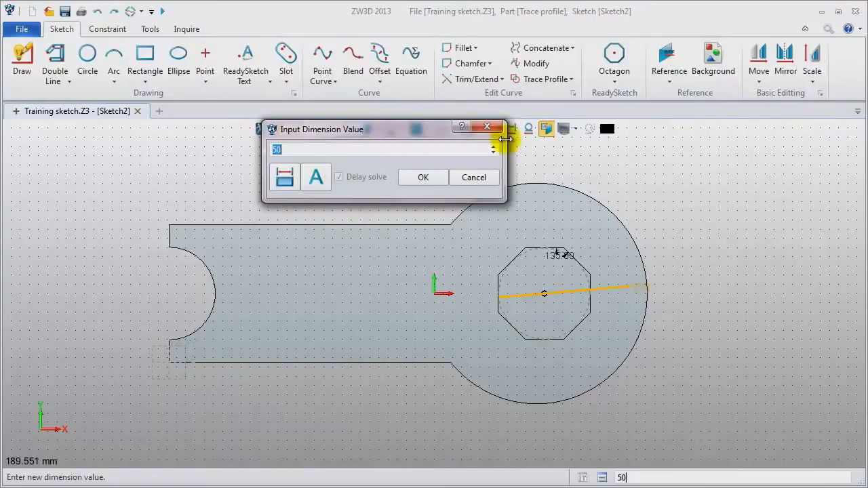
{"action": "left_click", "coordinate": [498, 127]}
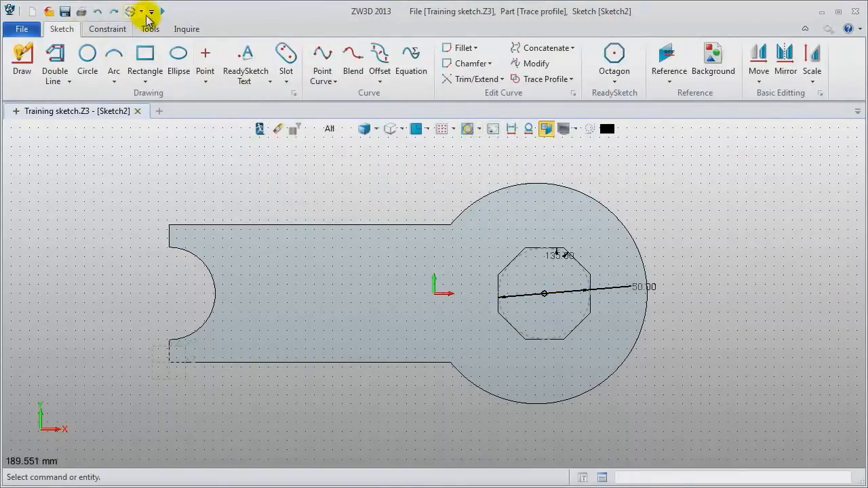
{"action": "left_click", "coordinate": [141, 12]}
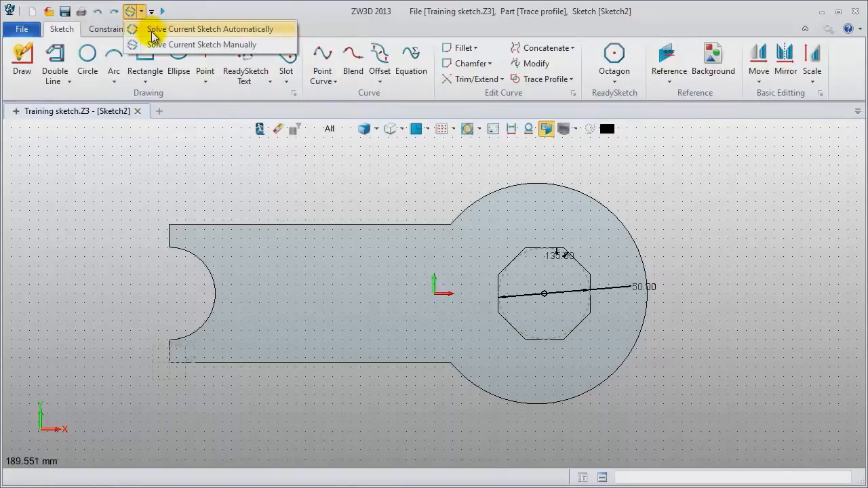
{"action": "left_click", "coordinate": [153, 34]}
Step: Set the octagon's size dimension to 60 mm and hide the sketch dimensions
{"action": "left_click", "coordinate": [652, 289]}
{"action": "middle_click", "coordinate": [634, 287]}
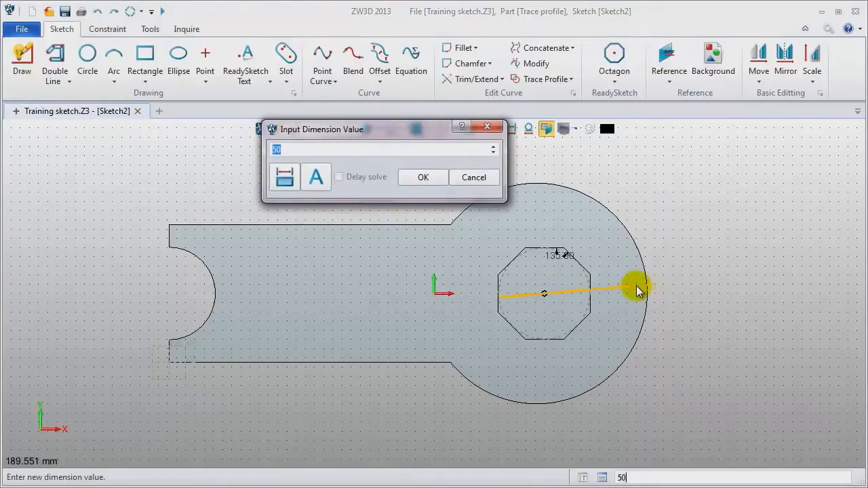
{"action": "key", "text": "Return"}
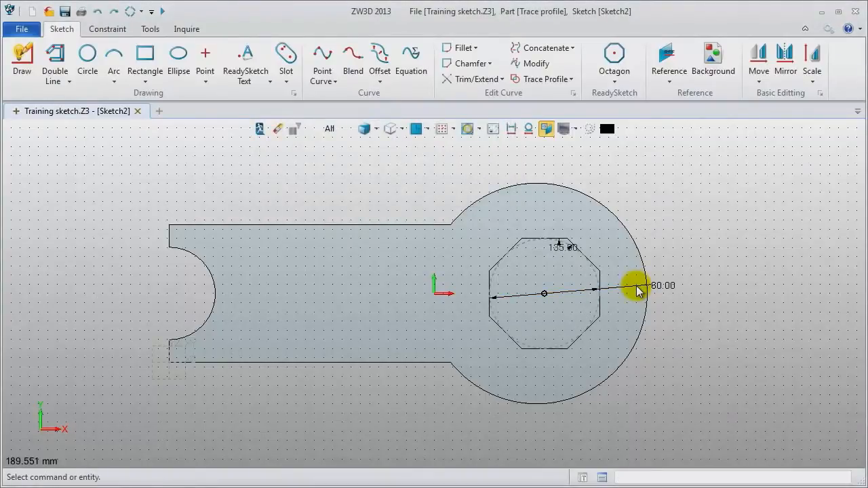
{"action": "left_click", "coordinate": [510, 129]}
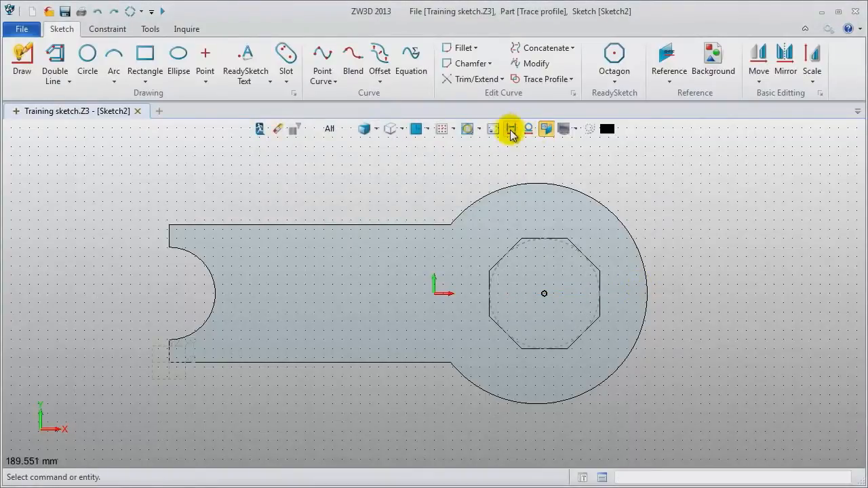
Step: Exit the sketch and cut the octagon through the solid with a Symmetrical extrude and an end value of 34 mm
{"action": "left_click", "coordinate": [263, 133]}
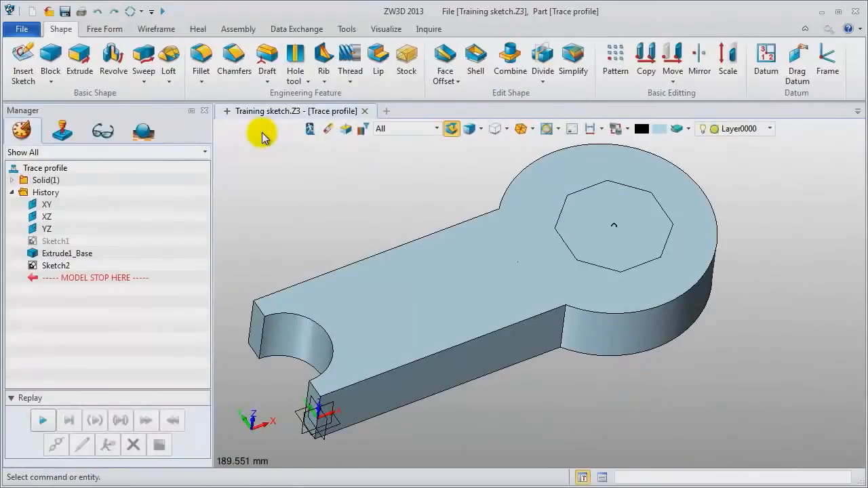
{"action": "left_click", "coordinate": [79, 60]}
{"action": "left_click", "coordinate": [613, 271]}
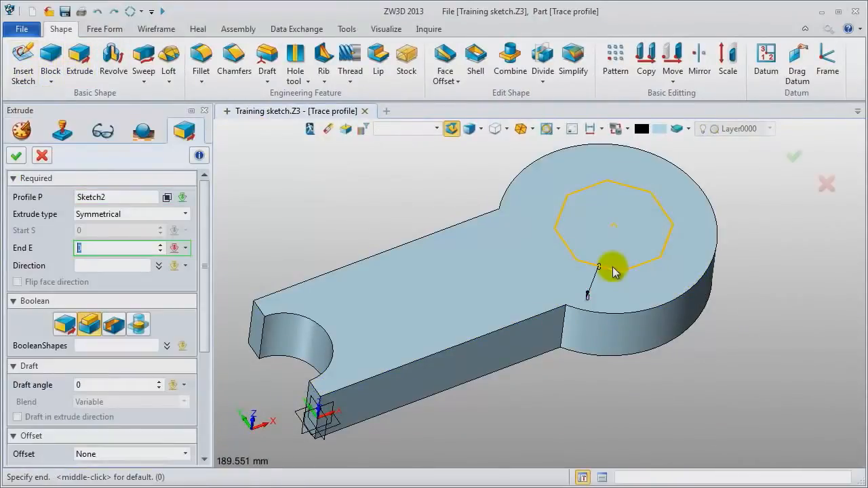
{"action": "type", "text": "-32"}
{"action": "left_click", "coordinate": [116, 325]}
{"action": "type", "text": "32"}
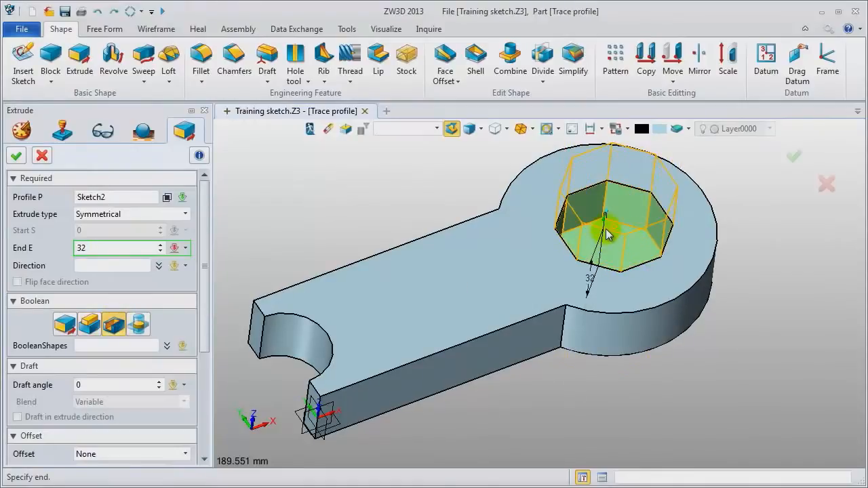
{"action": "left_click", "coordinate": [102, 249]}
{"action": "scroll", "coordinate": [103, 249], "scroll_direction": "up", "scroll_amount": 8}
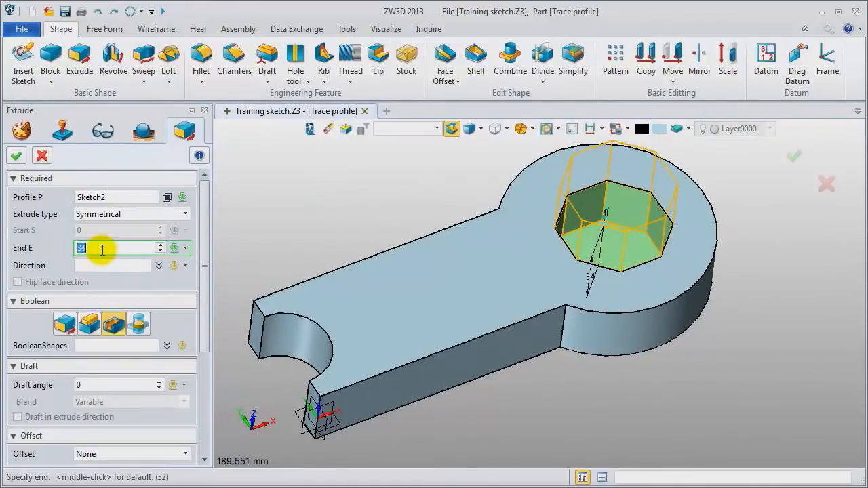
{"action": "left_click", "coordinate": [17, 158]}
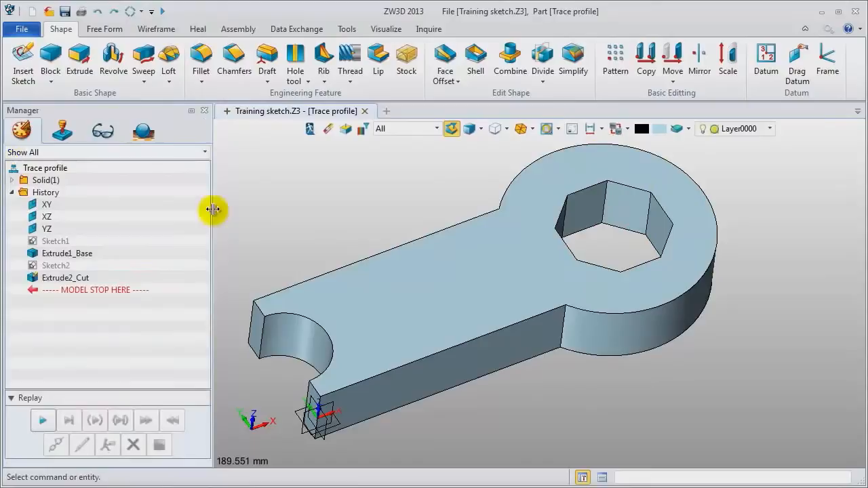
Step: Start another sketch on the part's top face, around the octagonal hole
{"action": "right_click", "coordinate": [355, 226]}
{"action": "left_click", "coordinate": [400, 300]}
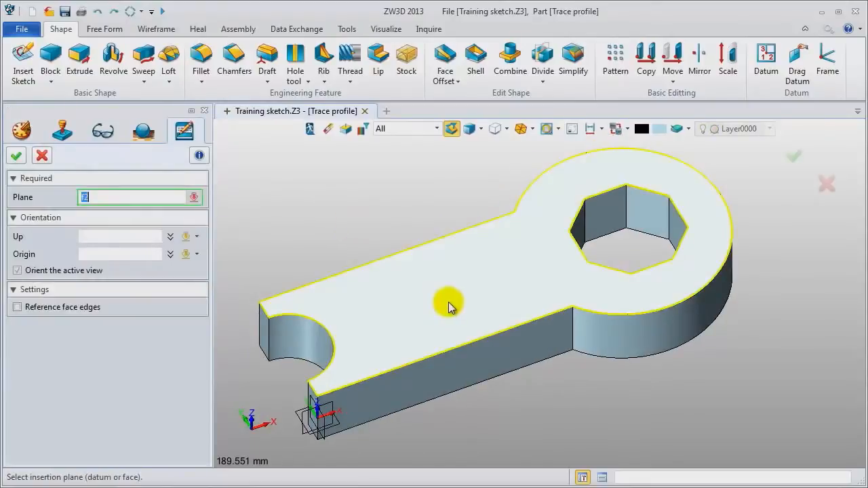
{"action": "left_click", "coordinate": [448, 302]}
{"action": "middle_click", "coordinate": [371, 226]}
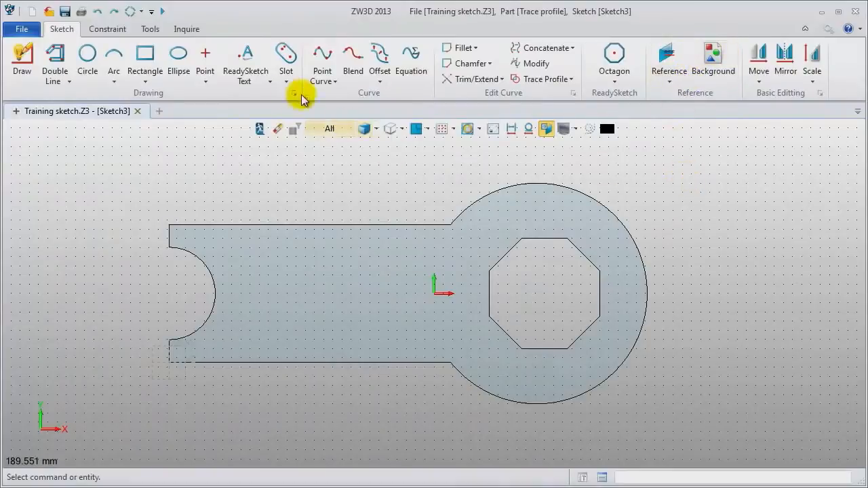
Step: Add ready-made sketch text reading "ReadySketch Text" at -115,-25 on the handle, using an enlarged font size
{"action": "left_click", "coordinate": [257, 71]}
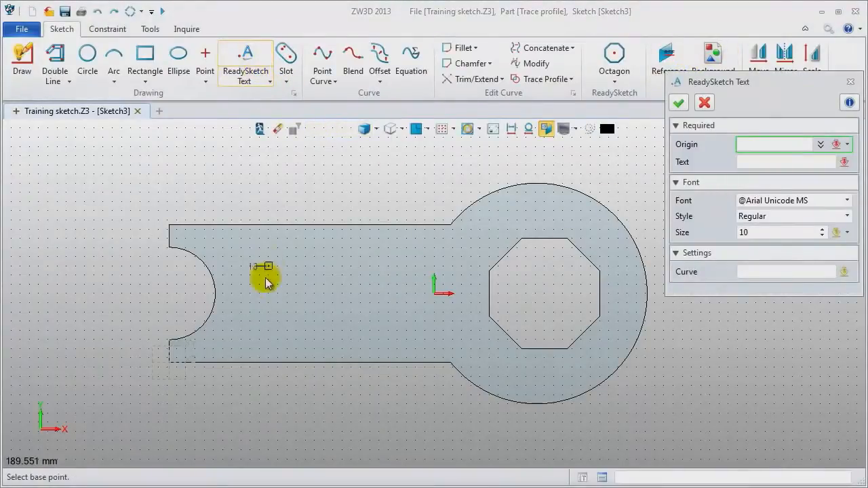
{"action": "left_click", "coordinate": [220, 344]}
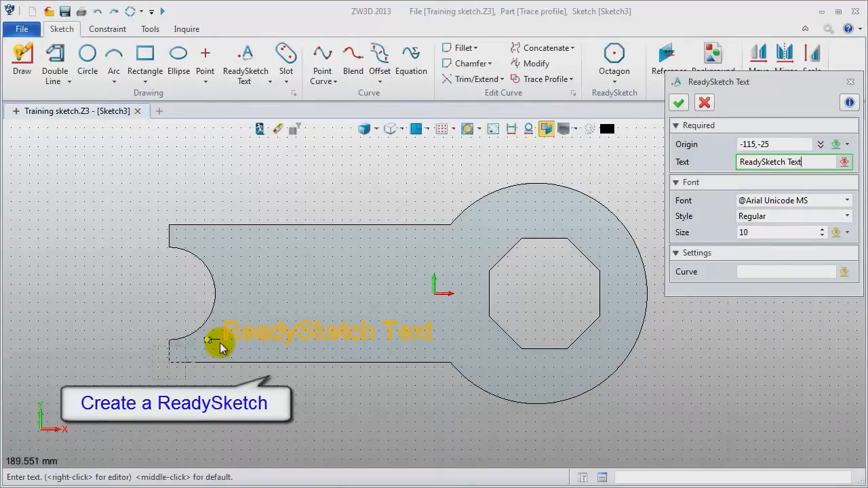
{"action": "left_click", "coordinate": [795, 233]}
{"action": "scroll", "coordinate": [791, 233], "scroll_direction": "up", "scroll_amount": 1}
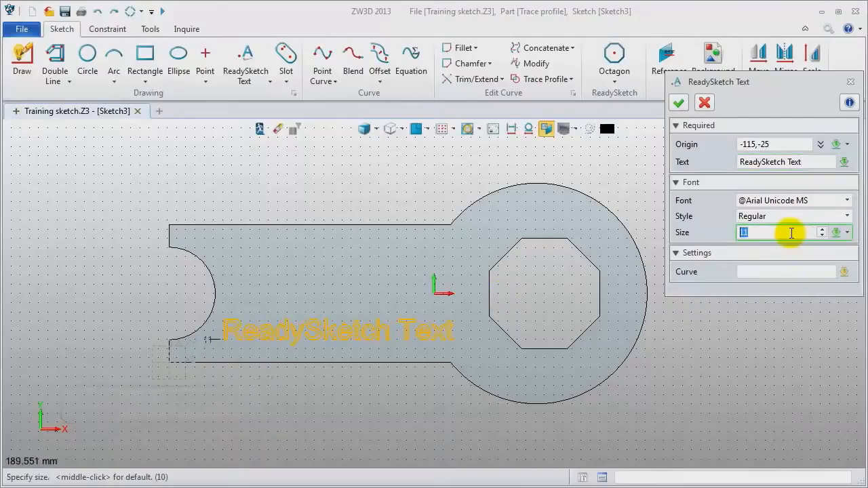
{"action": "left_click", "coordinate": [677, 103]}
{"action": "scroll", "coordinate": [362, 393], "scroll_direction": "up", "scroll_amount": 3}
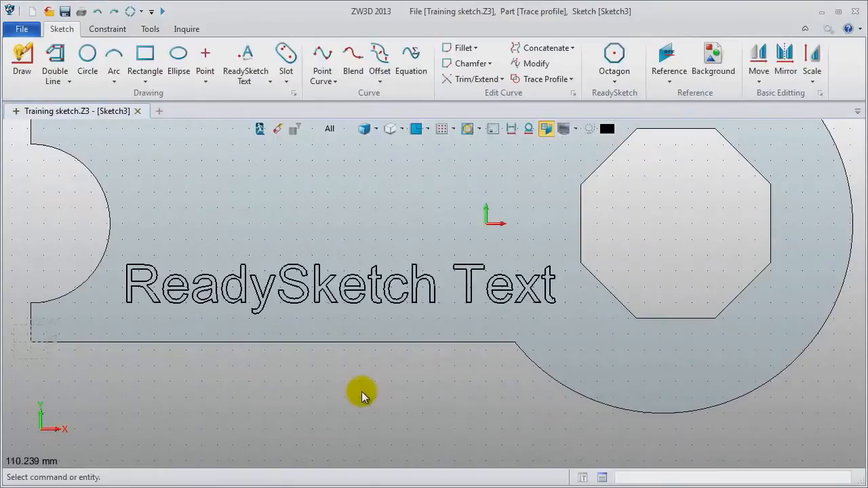
{"action": "scroll", "coordinate": [361, 392], "scroll_direction": "down", "scroll_amount": 2}
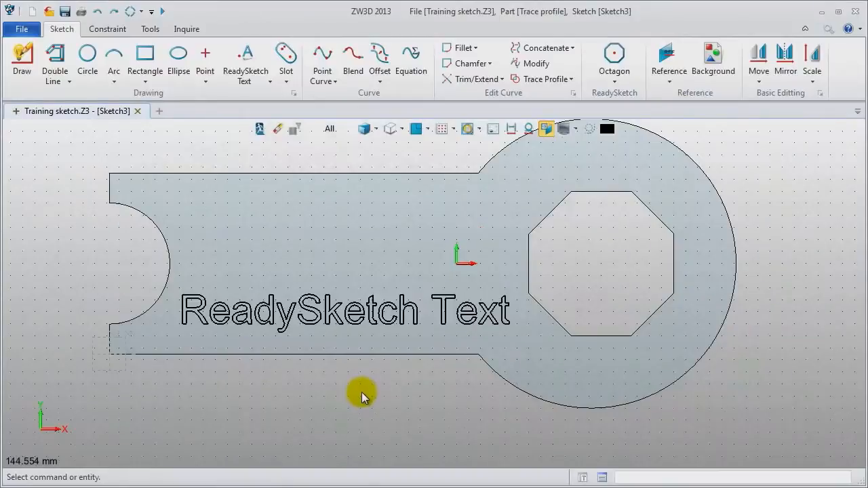
Step: Exit the sketch and extrude the text as a raised boss added to the solid, 2 sides, start 0 and end 2 mm
{"action": "left_click", "coordinate": [260, 129]}
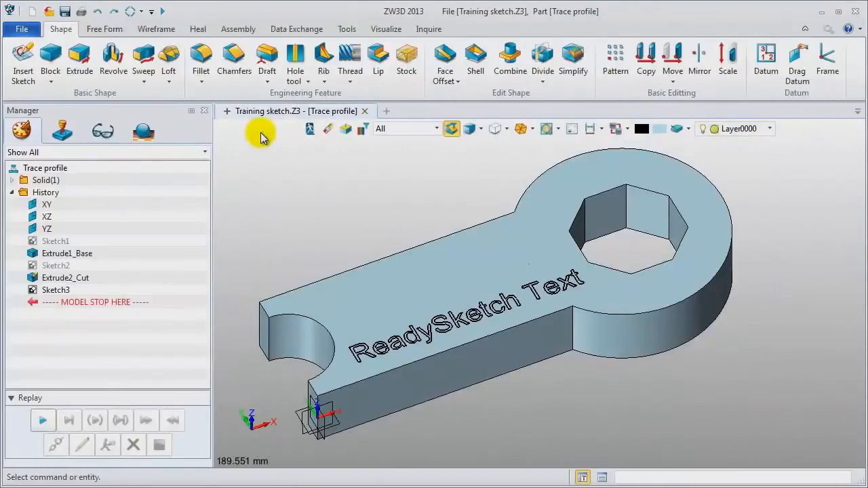
{"action": "left_click", "coordinate": [79, 59]}
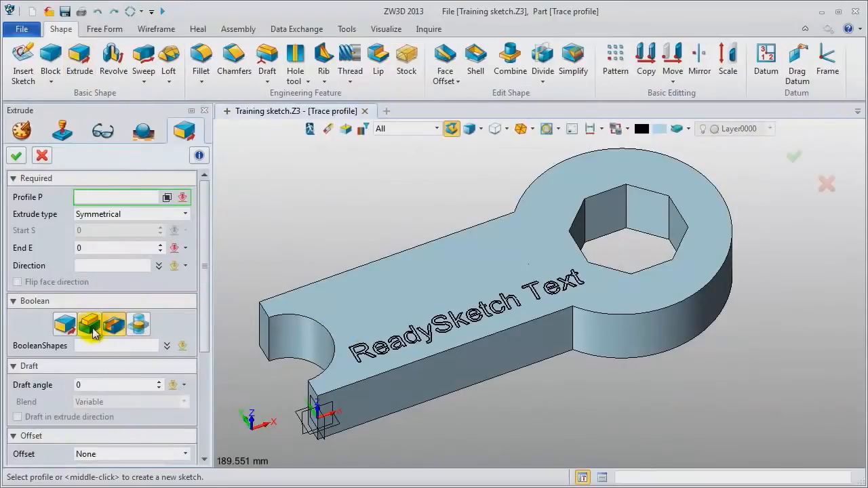
{"action": "left_click", "coordinate": [385, 354]}
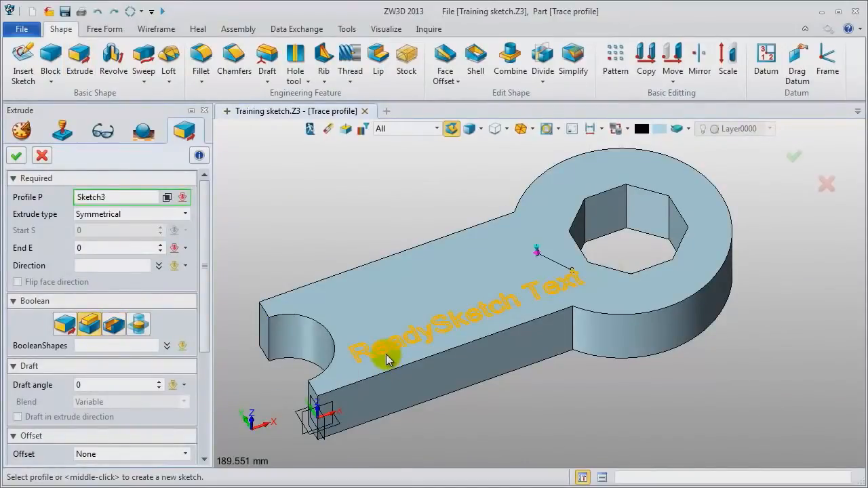
{"action": "left_click", "coordinate": [162, 215]}
{"action": "left_click", "coordinate": [124, 236]}
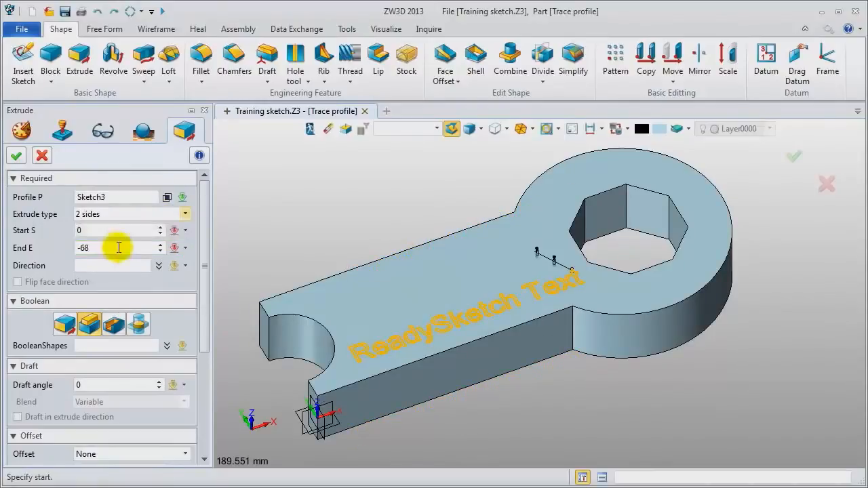
{"action": "left_click", "coordinate": [110, 247]}
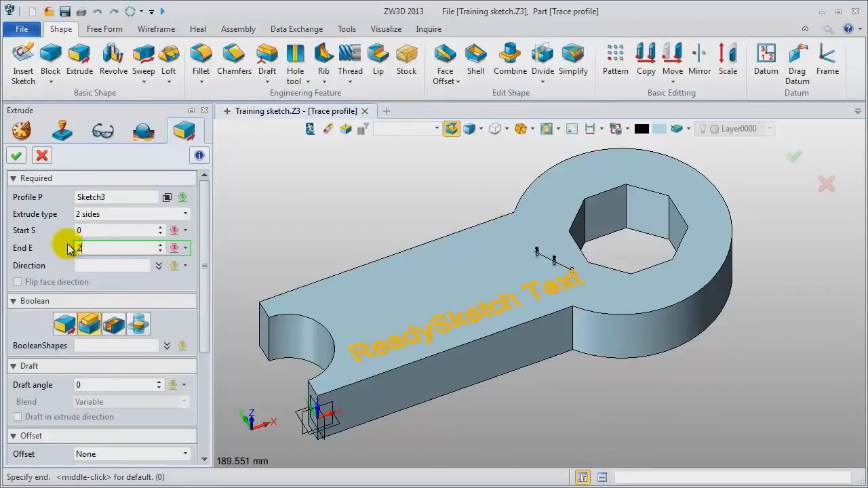
{"action": "type", "text": "2"}
{"action": "key", "text": "Return"}
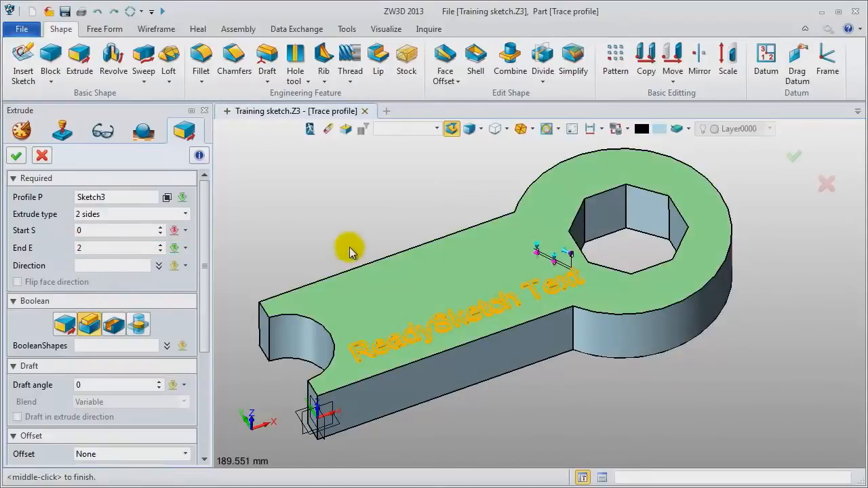
{"action": "middle_click_drag", "start_coordinate": [341, 213], "coordinate": [348, 235]}
{"action": "left_click", "coordinate": [16, 156]}
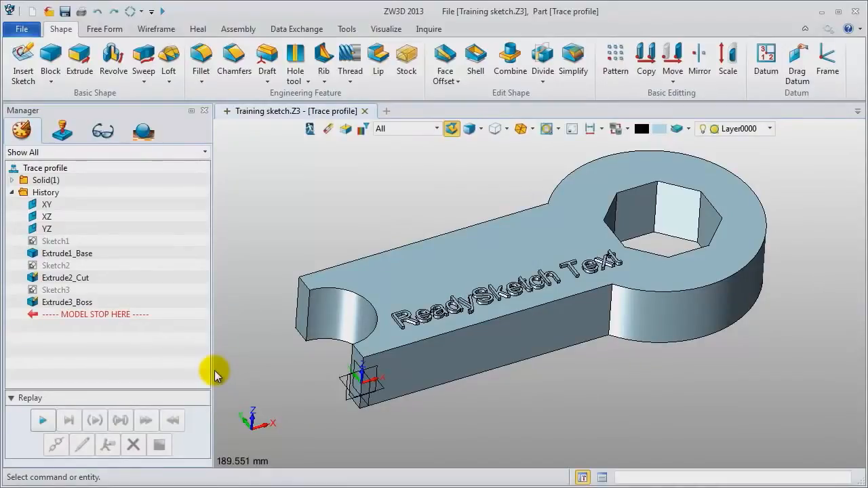
Step: Reopen the first sketch, the base profile, for editing and show its dimensions
{"action": "right_click", "coordinate": [60, 240]}
{"action": "left_click", "coordinate": [66, 230]}
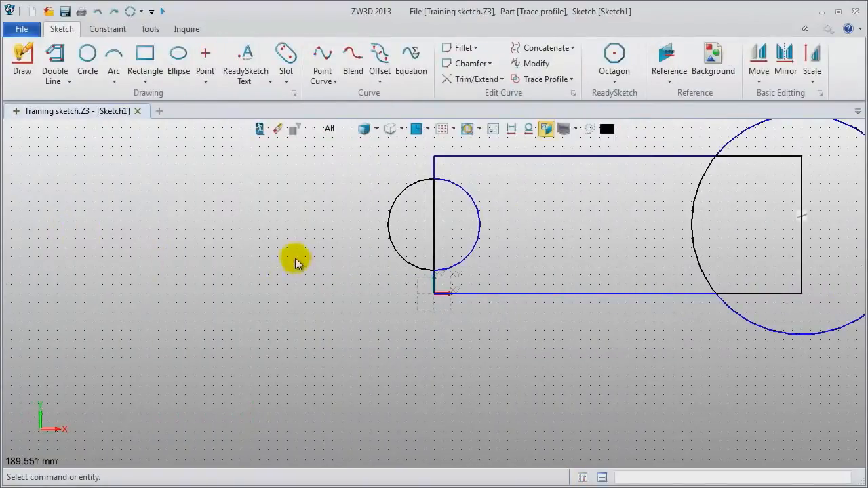
{"action": "left_click", "coordinate": [511, 130]}
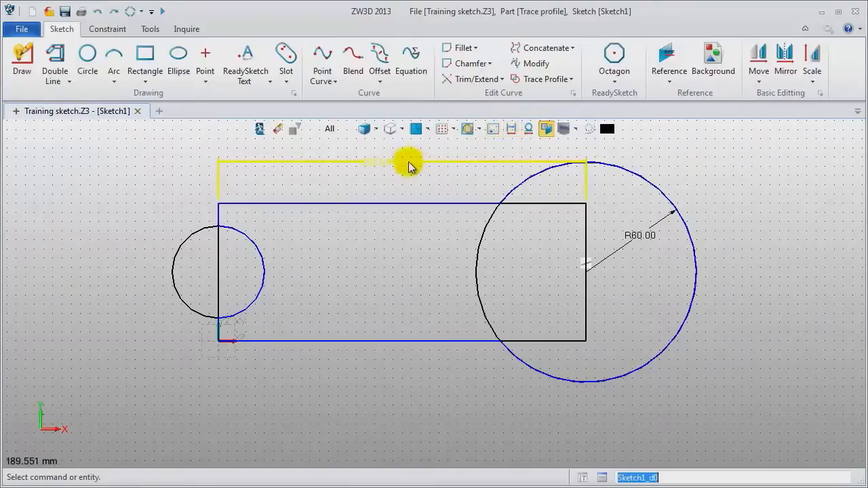
Step: Set the large circle's radius to 70 mm and solve the current sketch automatically
{"action": "double_click", "coordinate": [656, 231]}
{"action": "type", "text": "70"}
{"action": "key", "text": "Return"}
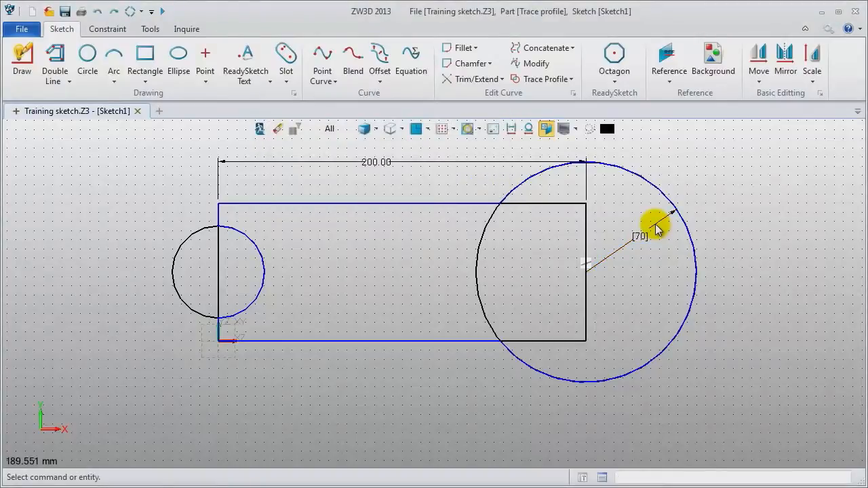
{"action": "left_click", "coordinate": [139, 10]}
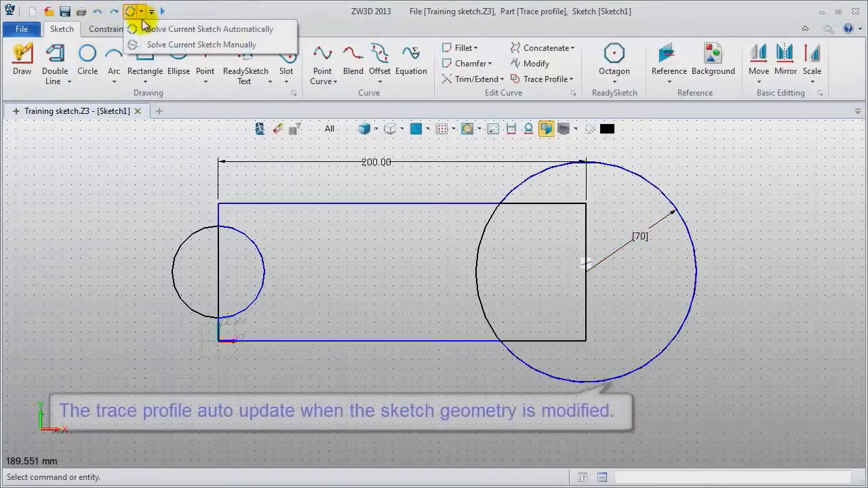
{"action": "left_click", "coordinate": [144, 27]}
{"action": "double_click", "coordinate": [643, 232]}
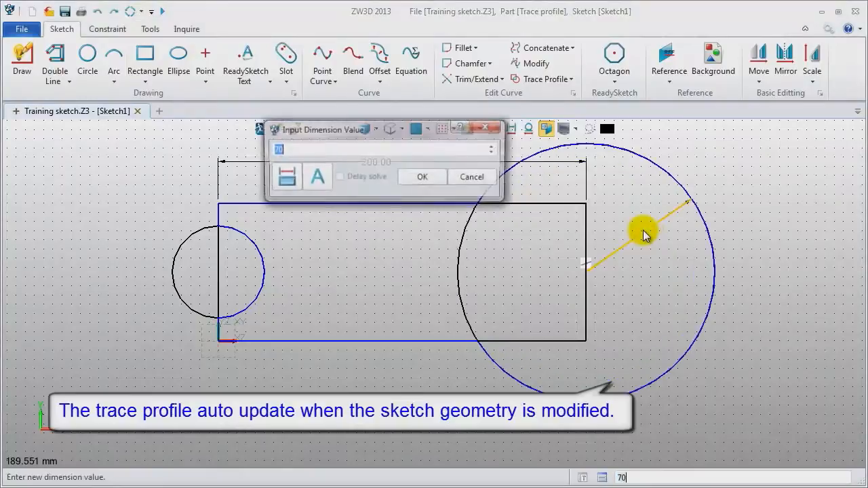
{"action": "left_click", "coordinate": [422, 177]}
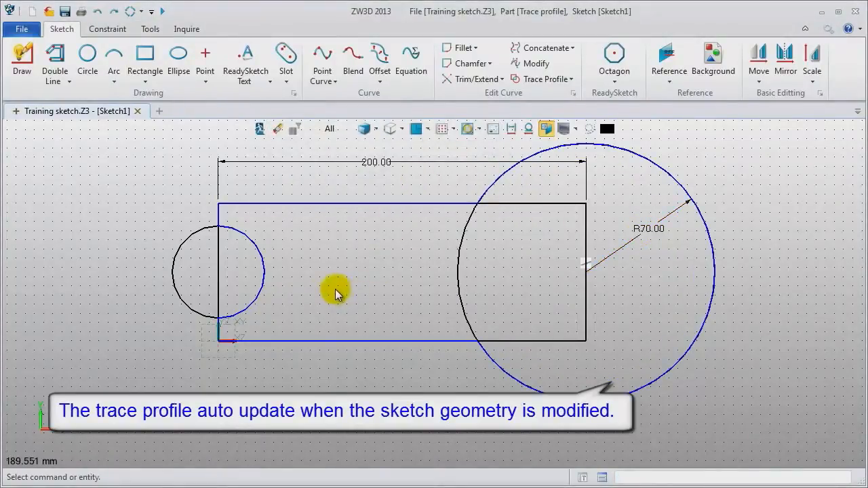
Step: Dimension the height of the rectangle along its side through the small circle and set it to 80 mm
{"action": "left_click", "coordinate": [107, 29]}
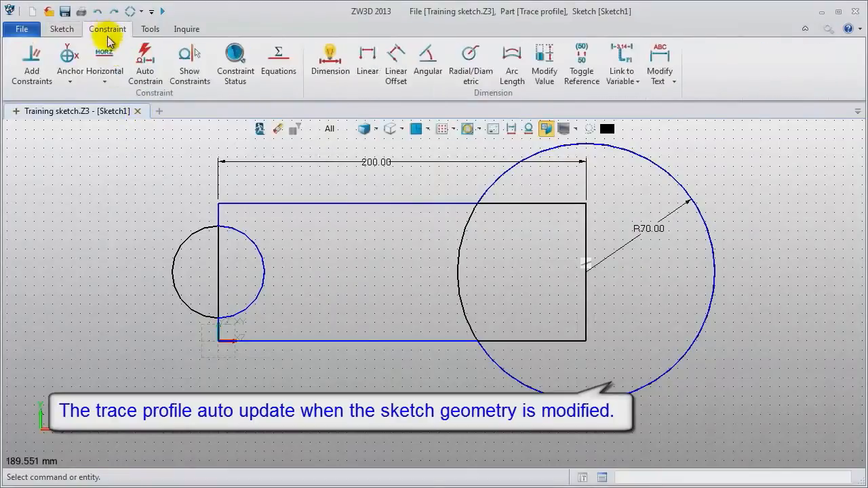
{"action": "left_click", "coordinate": [330, 61]}
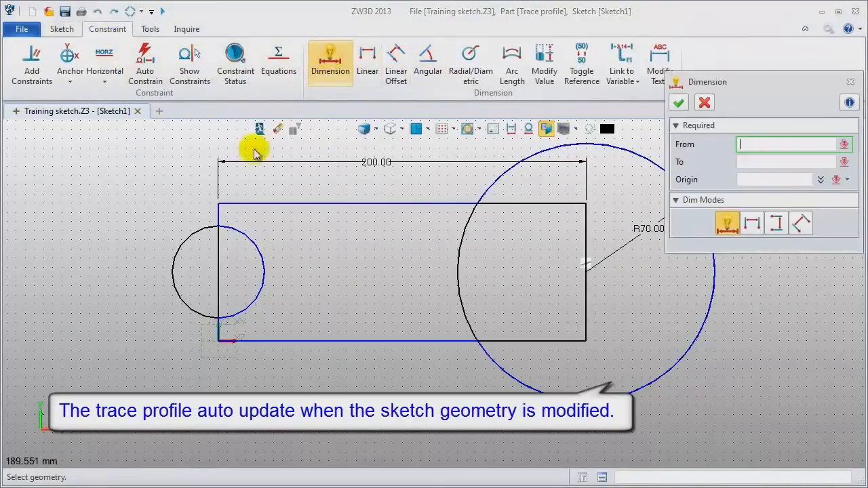
{"action": "left_click", "coordinate": [221, 262]}
{"action": "left_click", "coordinate": [122, 317]}
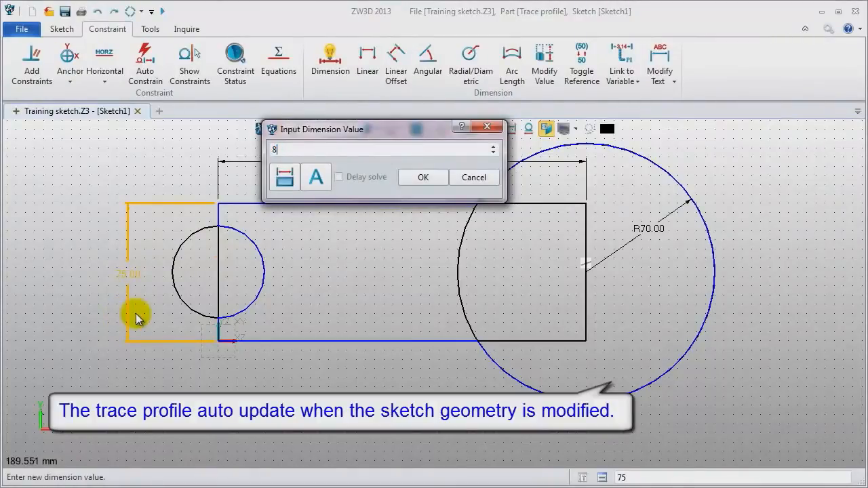
{"action": "type", "text": "80"}
{"action": "key", "text": "Return"}
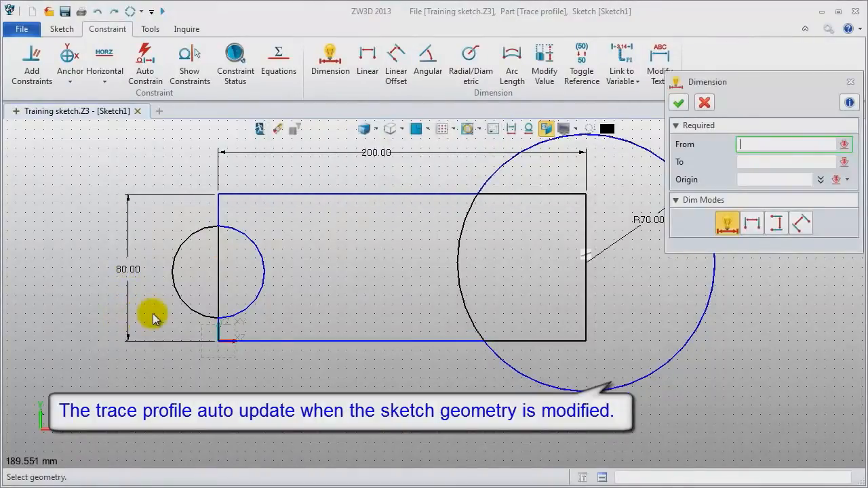
Step: Add a radial dimension of 30 mm to the small circle
{"action": "left_click", "coordinate": [469, 57]}
{"action": "left_click", "coordinate": [248, 257]}
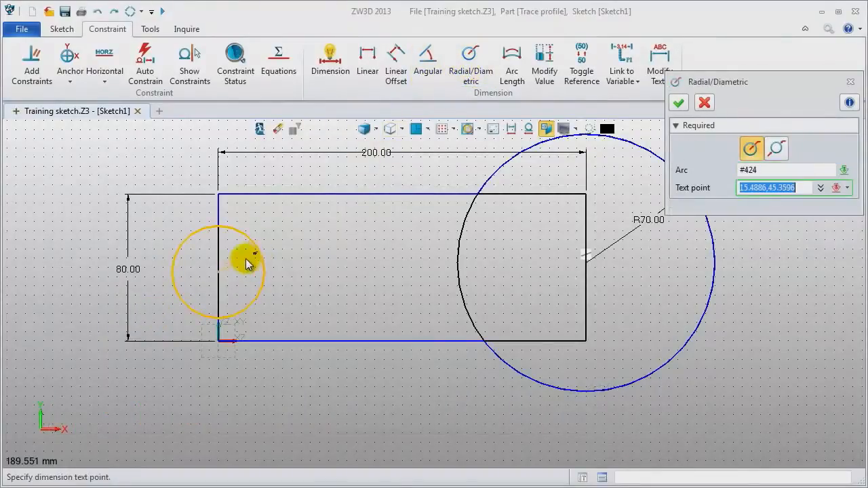
{"action": "left_click", "coordinate": [282, 238]}
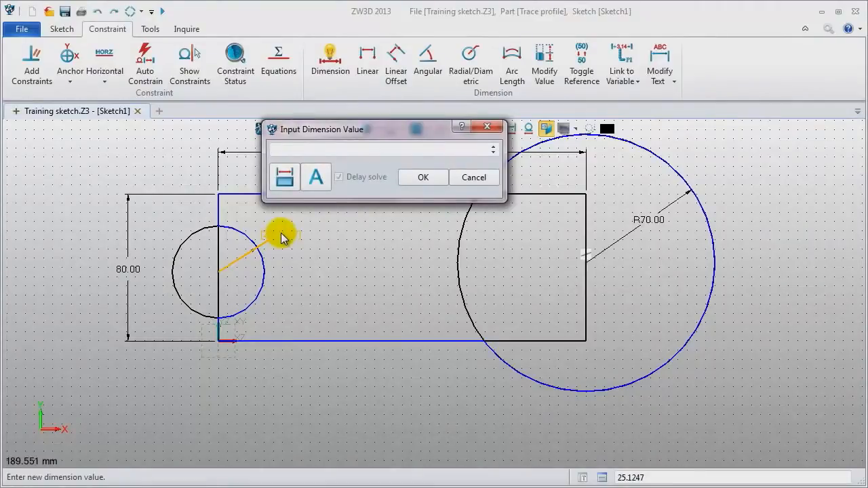
{"action": "key", "text": "Return"}
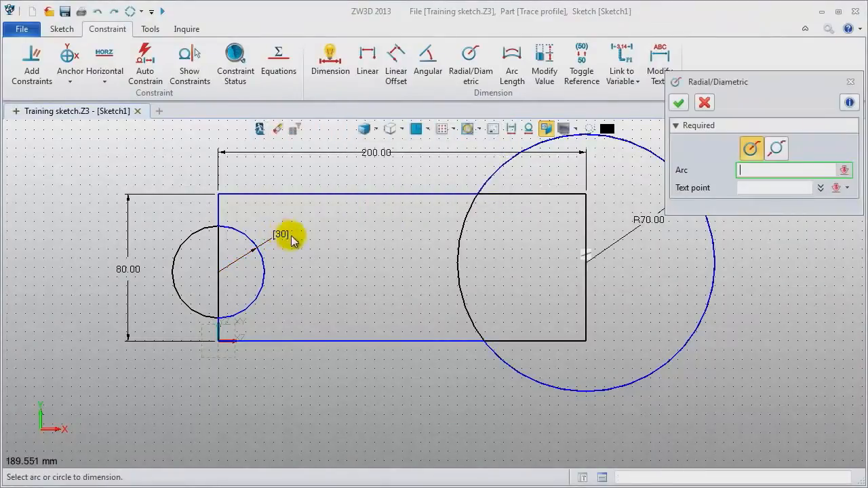
{"action": "left_click", "coordinate": [850, 82]}
Step: Solve the current sketch automatically and return to the part with the sketch dimensions hidden
{"action": "left_click", "coordinate": [141, 12]}
{"action": "left_click", "coordinate": [152, 28]}
{"action": "double_click", "coordinate": [287, 239]}
{"action": "left_click", "coordinate": [439, 174]}
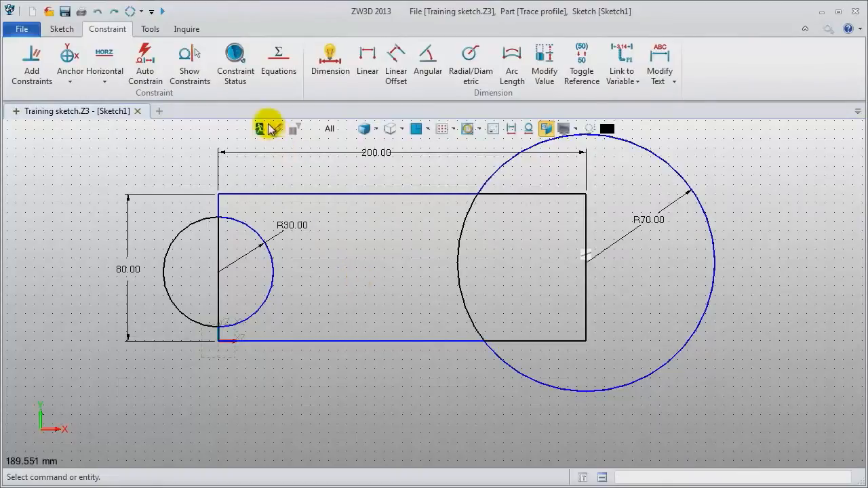
{"action": "left_click", "coordinate": [512, 129]}
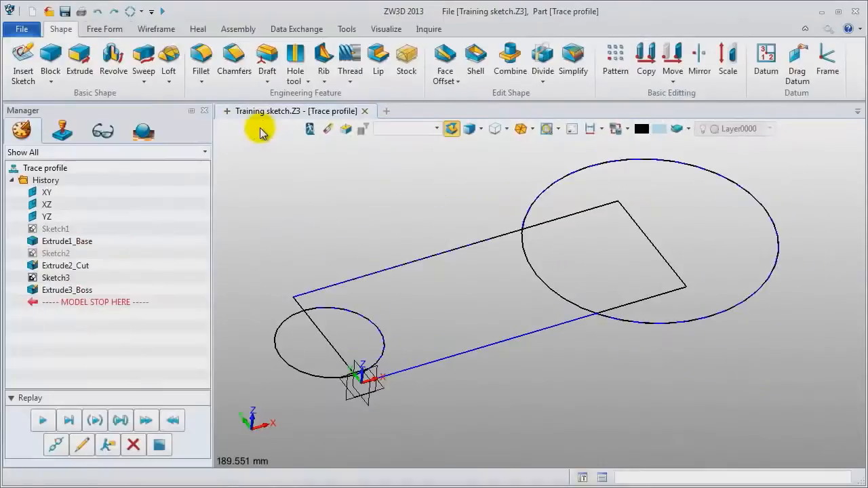
{"action": "mouse_move", "coordinate": [313, 230]}
{"action": "right_mouse_down"}
{"action": "mouse_move", "coordinate": [315, 215]}
{"action": "mouse_move", "coordinate": [306, 232]}
{"action": "right_mouse_up"}
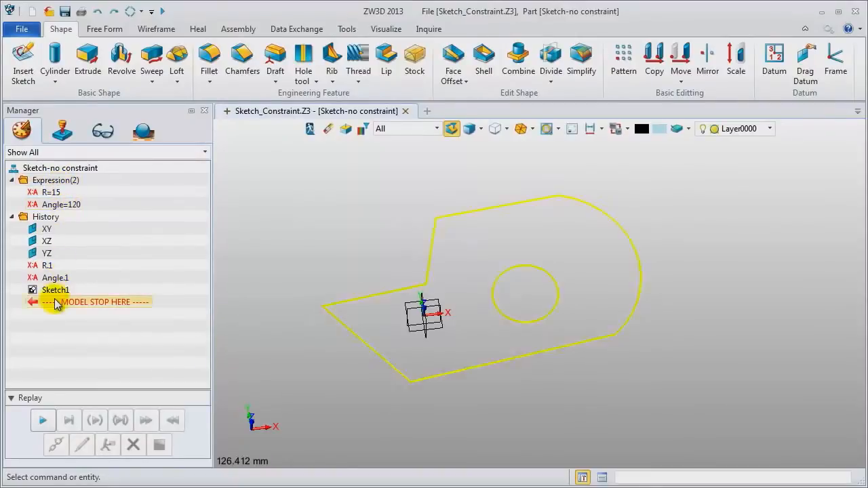
Step: Open the sketch of the Sketch-no constraint part for editing and enable "Add constraints when dependent" in the 2D configuration
{"action": "right_click", "coordinate": [322, 173]}
{"action": "left_click", "coordinate": [326, 169]}
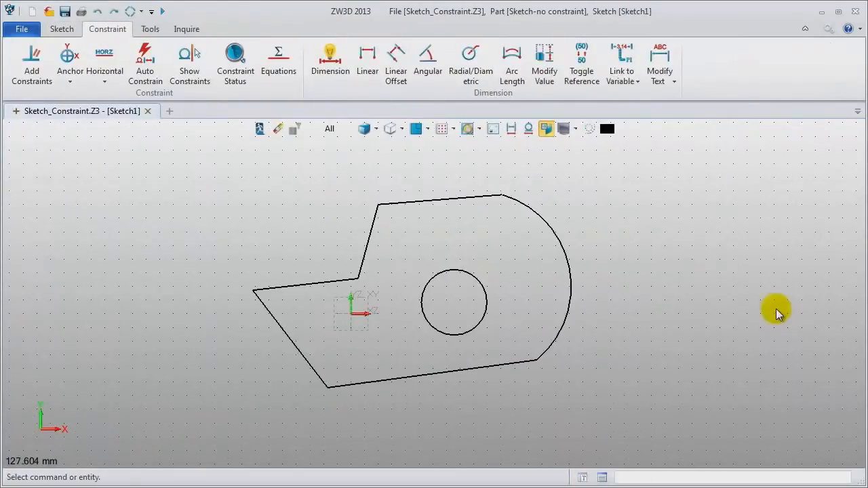
{"action": "left_click", "coordinate": [831, 29]}
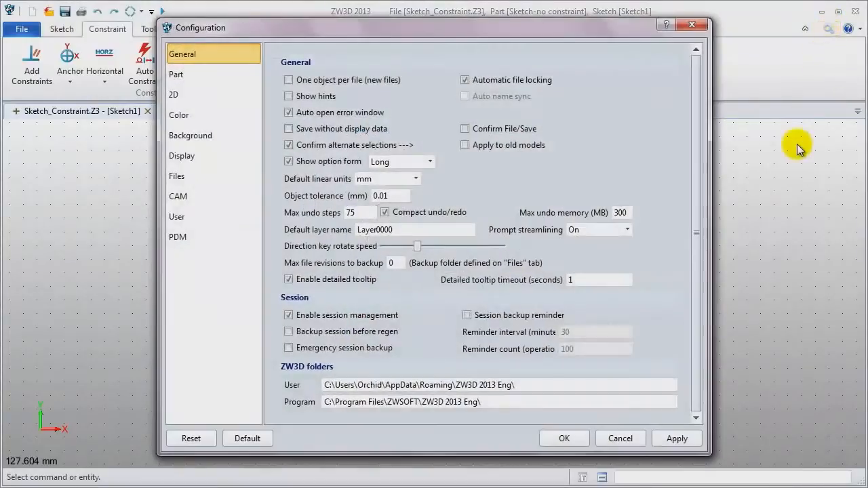
{"action": "left_click", "coordinate": [178, 96]}
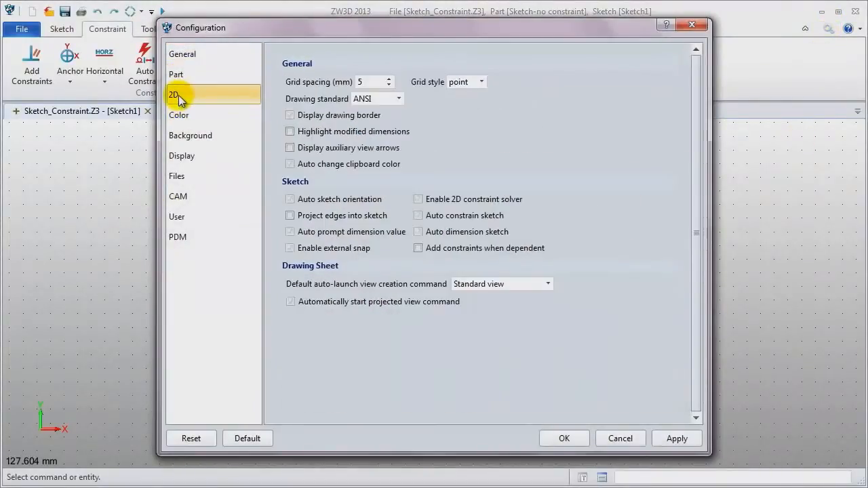
{"action": "left_click", "coordinate": [418, 248]}
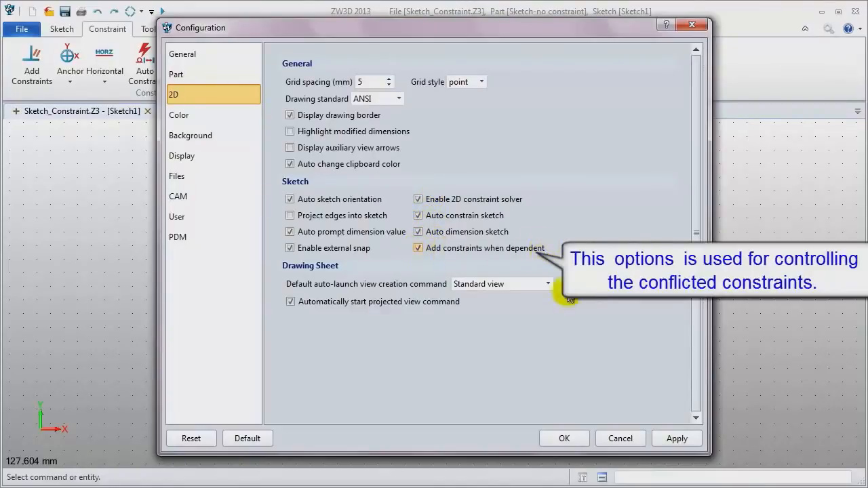
{"action": "left_click", "coordinate": [557, 439]}
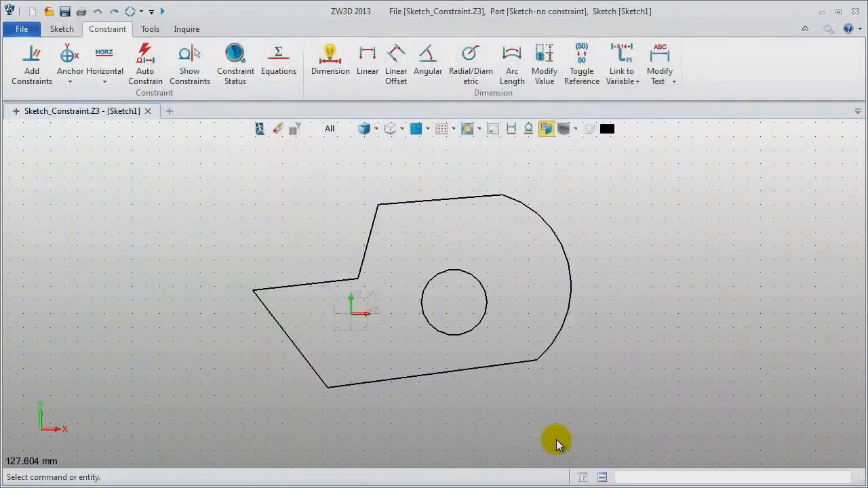
Step: Add a tangent constraint between the profile's upper straight line and the large arc
{"action": "left_click", "coordinate": [32, 68]}
{"action": "left_click", "coordinate": [474, 186]}
{"action": "left_click", "coordinate": [520, 193]}
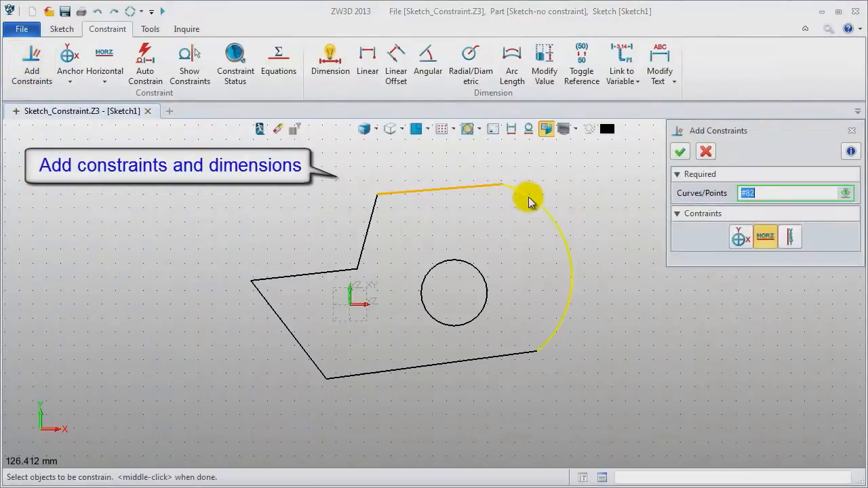
{"action": "middle_click", "coordinate": [591, 203]}
Step: Constrain the profile's upper line horizontal and make the adjoining steep line perpendicular to it
{"action": "left_click", "coordinate": [440, 190]}
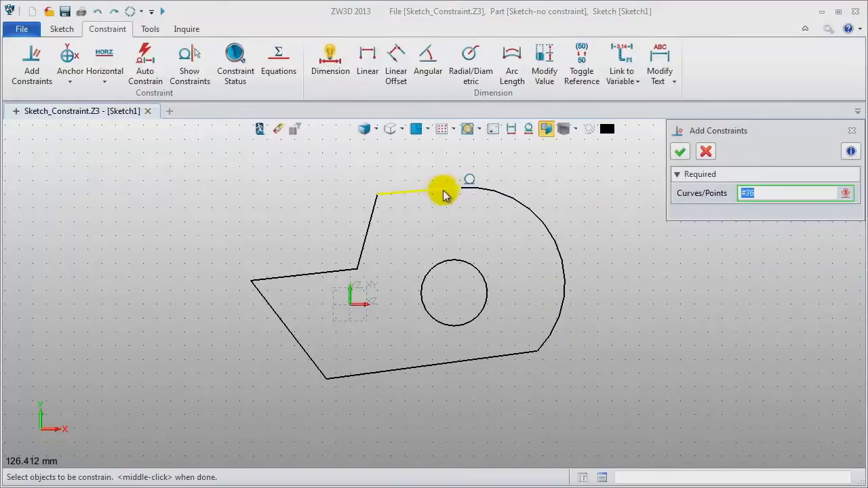
{"action": "middle_click", "coordinate": [594, 199]}
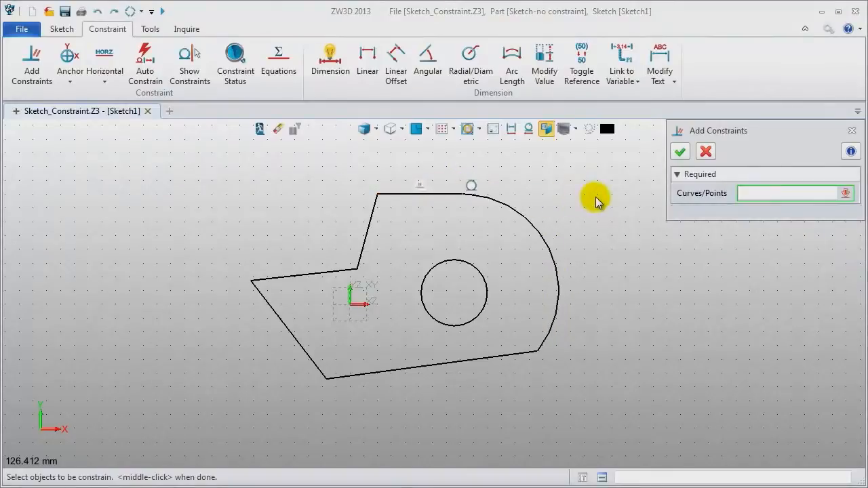
{"action": "left_click", "coordinate": [362, 231]}
{"action": "left_click", "coordinate": [392, 200]}
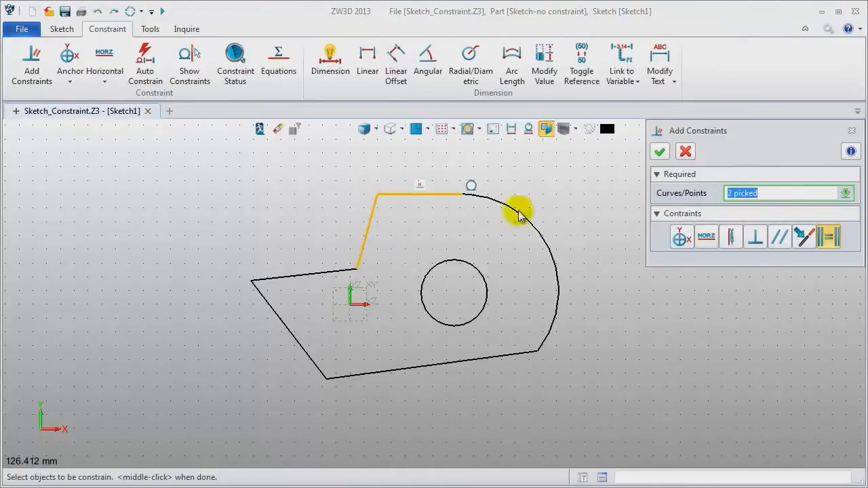
{"action": "left_click", "coordinate": [751, 246]}
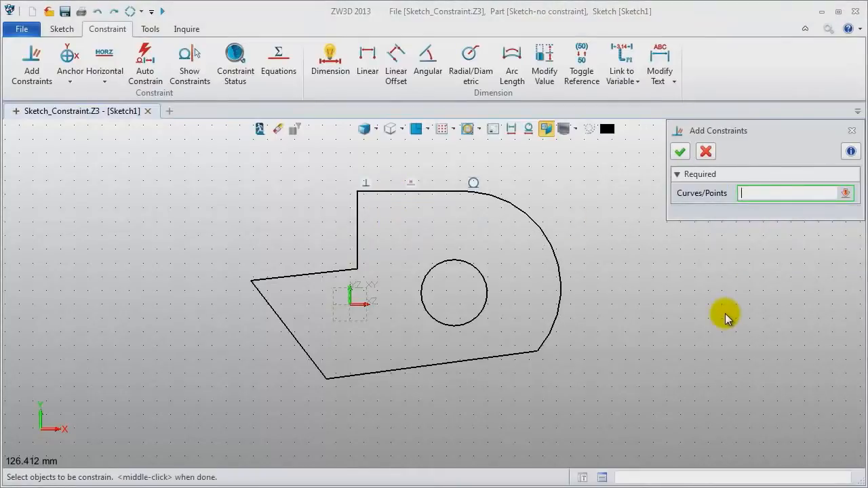
Step: Add a perpendicular constraint between the left near-horizontal line and the vertical line it meets at the inner corner
{"action": "left_click", "coordinate": [300, 275]}
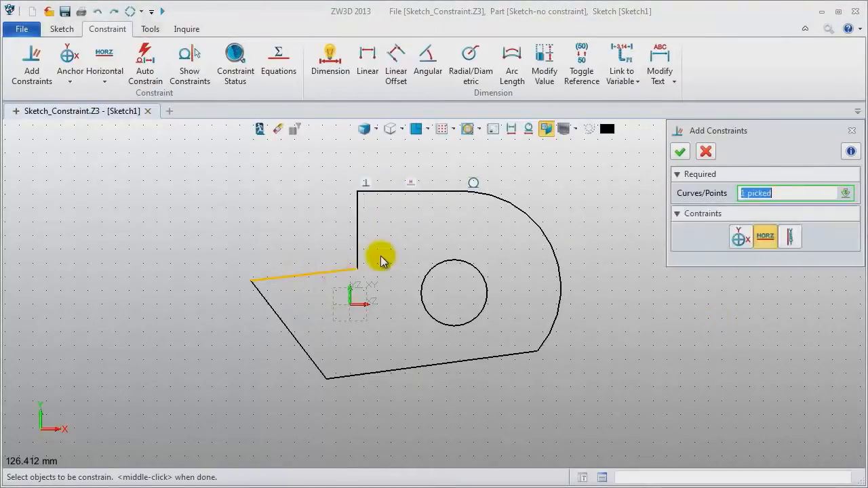
{"action": "left_click", "coordinate": [356, 250]}
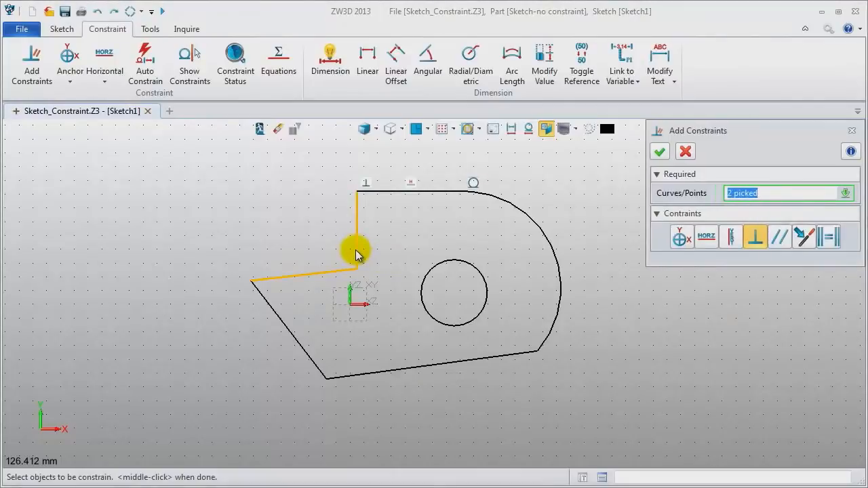
{"action": "middle_click", "coordinate": [656, 352]}
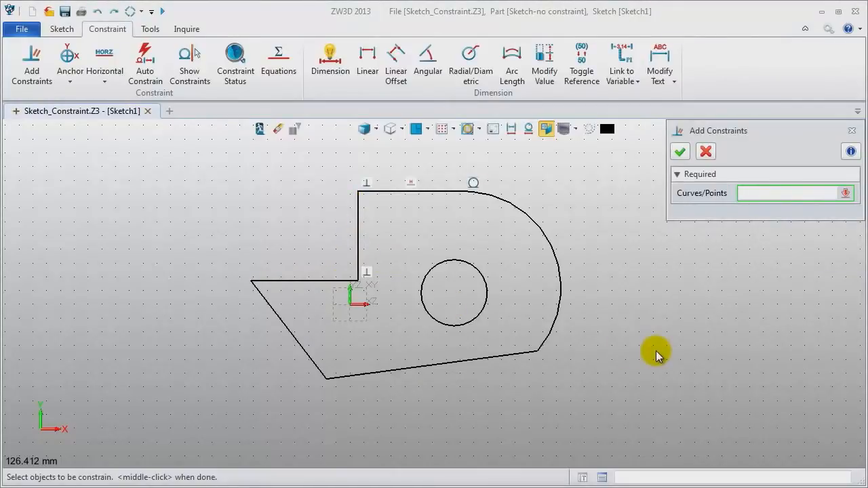
Step: Dimension the upper horizontal line at 35 mm and the left horizontal line at 45 mm
{"action": "left_click", "coordinate": [337, 66]}
{"action": "left_click", "coordinate": [432, 192]}
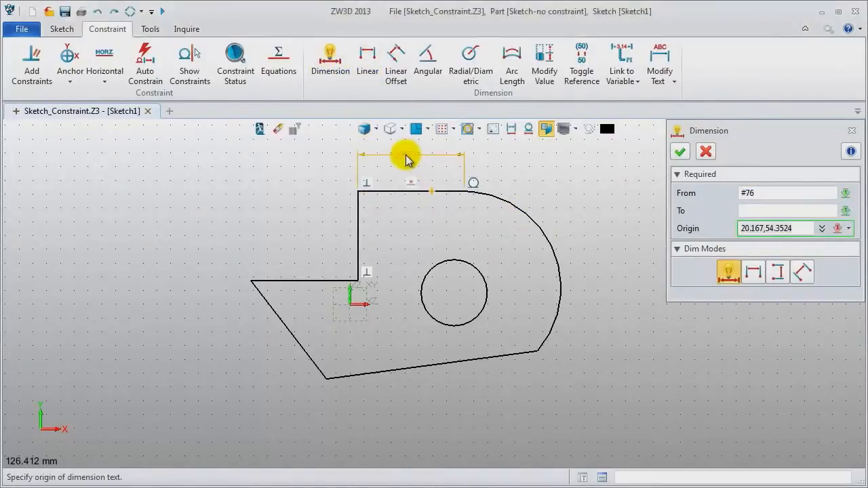
{"action": "left_click", "coordinate": [405, 156]}
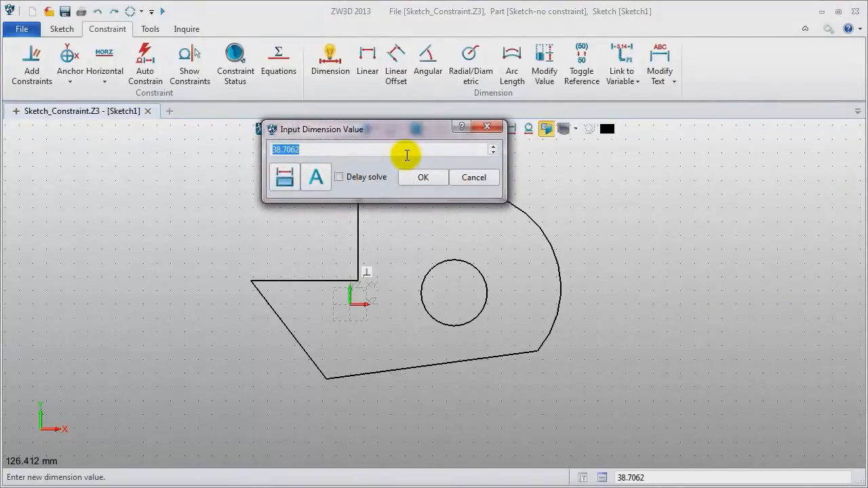
{"action": "key", "text": "Return"}
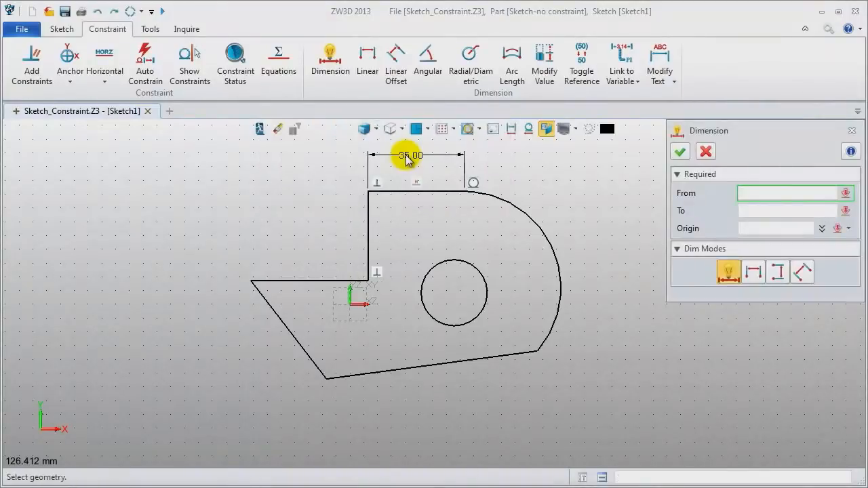
{"action": "left_click", "coordinate": [311, 282]}
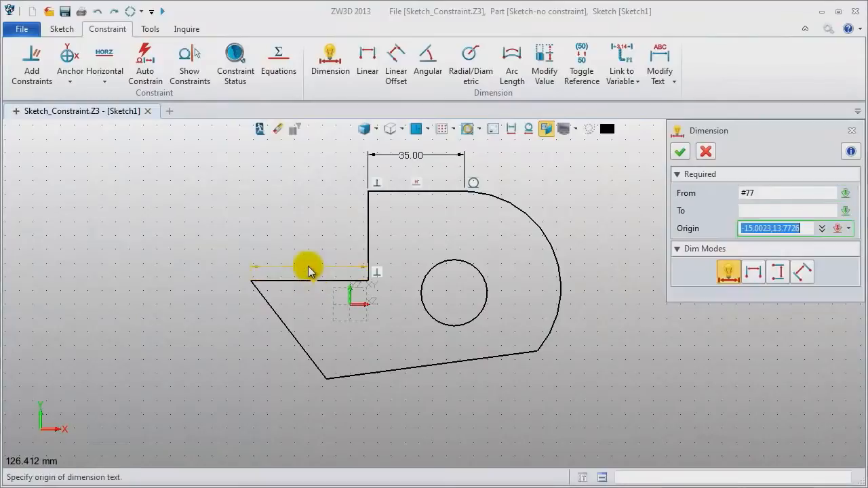
{"action": "left_click", "coordinate": [308, 265]}
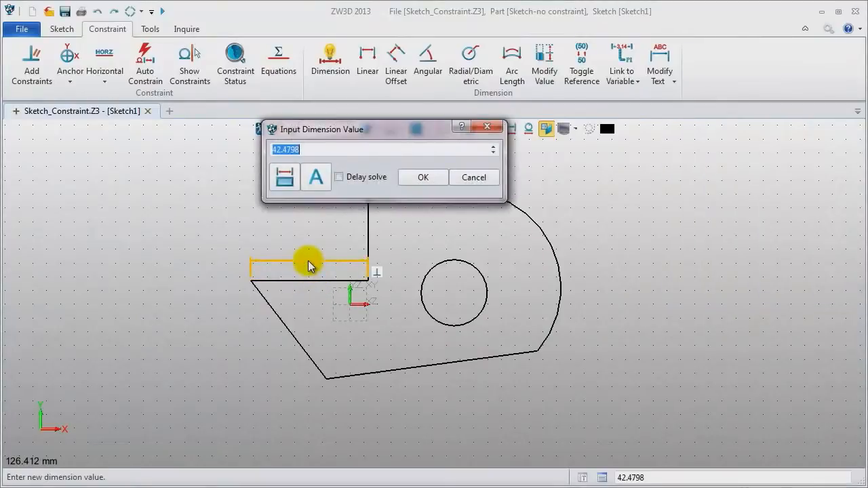
{"action": "key", "text": "Return"}
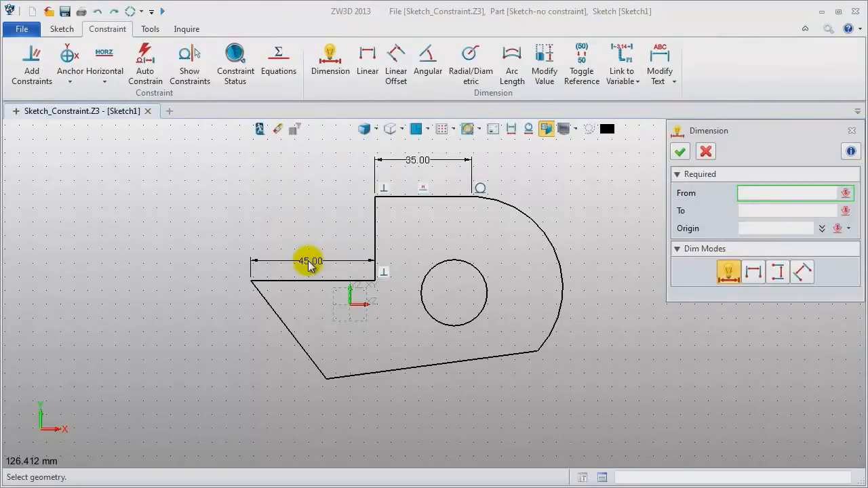
Step: Add an angular dimension of 110 degrees between the left slanted line and the lower line
{"action": "left_click", "coordinate": [431, 59]}
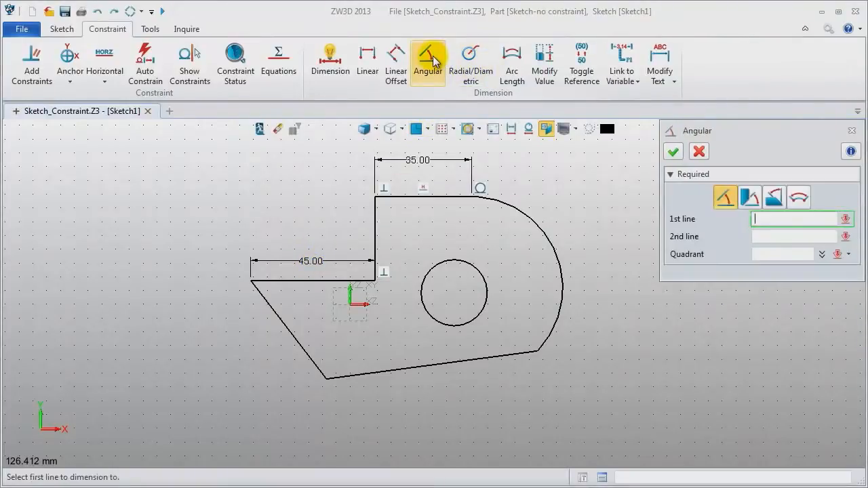
{"action": "left_click", "coordinate": [306, 364]}
{"action": "left_click", "coordinate": [351, 384]}
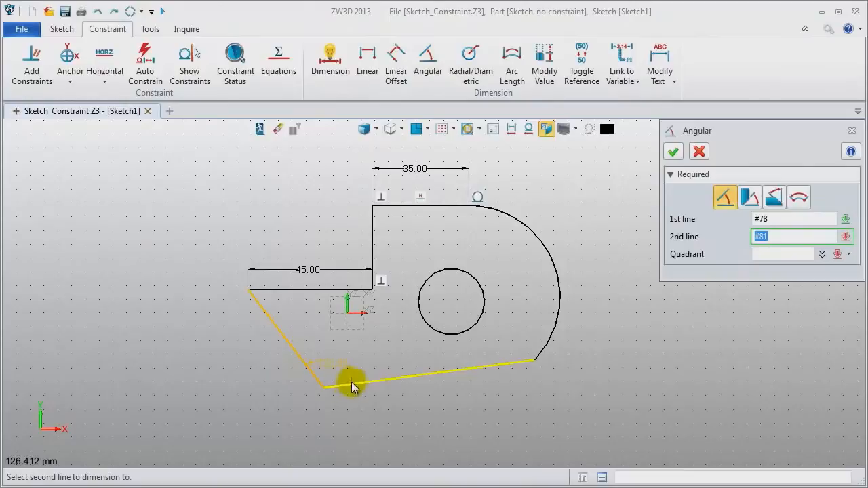
{"action": "left_click", "coordinate": [333, 369]}
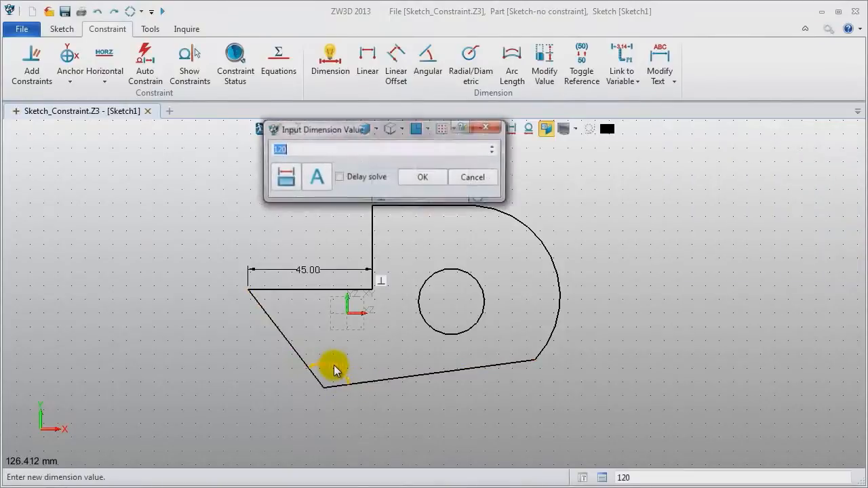
{"action": "type", "text": "110"}
{"action": "key", "text": "Return"}
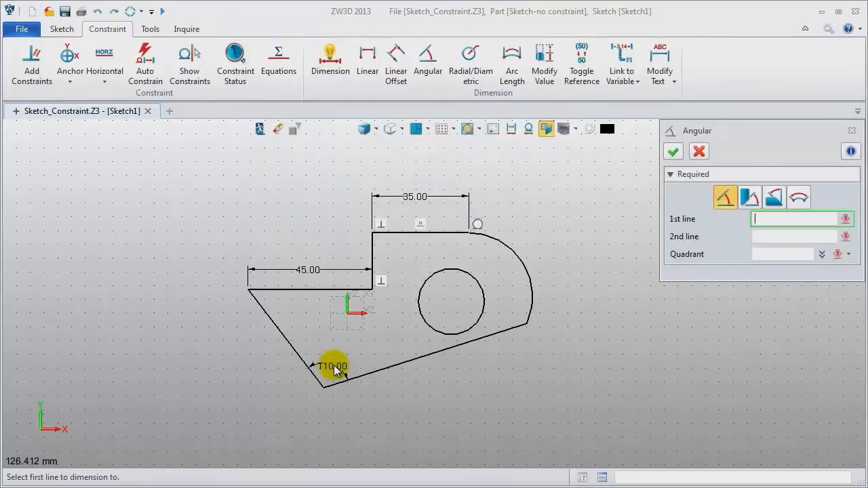
{"action": "left_click", "coordinate": [850, 132]}
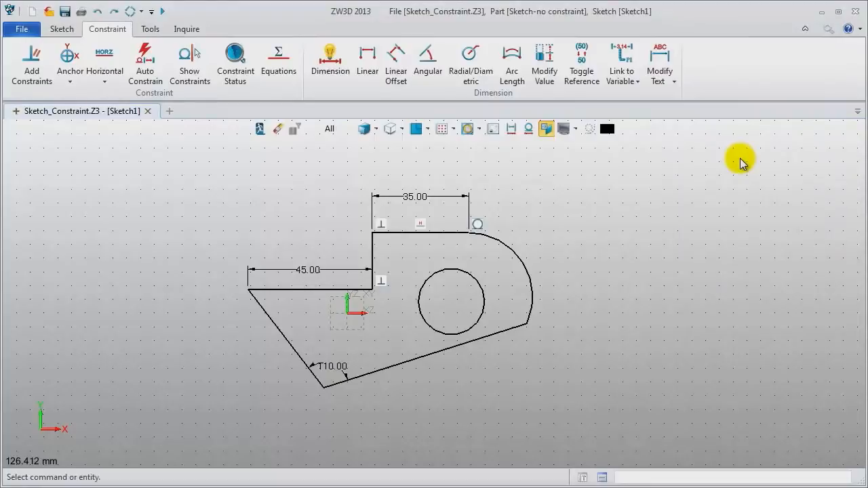
Step: Add a radial dimension of 35 mm to the large arc
{"action": "left_click", "coordinate": [470, 61]}
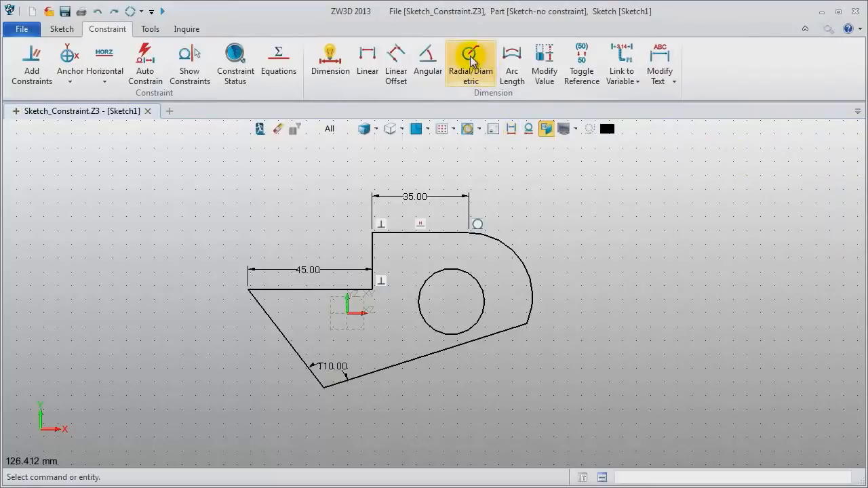
{"action": "left_click", "coordinate": [526, 257]}
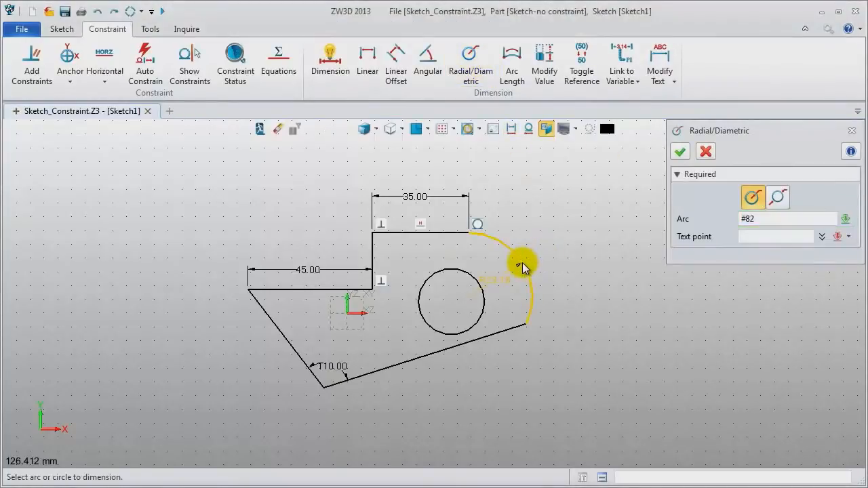
{"action": "left_click", "coordinate": [502, 282]}
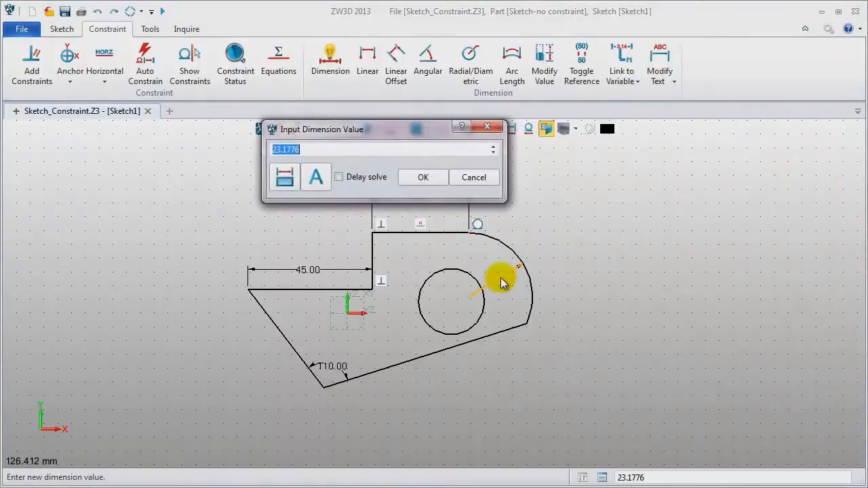
{"action": "type", "text": "35"}
{"action": "key", "text": "Return"}
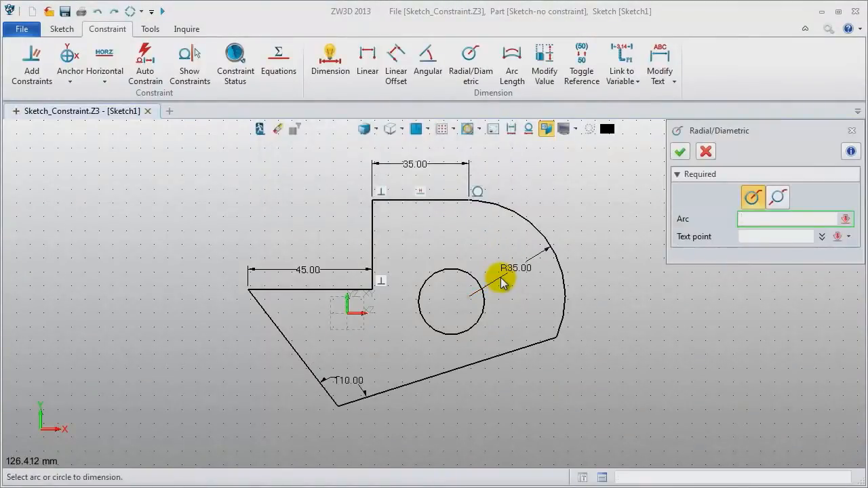
Step: Add a radial dimension of 12 mm to the inner circle, with its text placed inside
{"action": "left_click", "coordinate": [430, 282]}
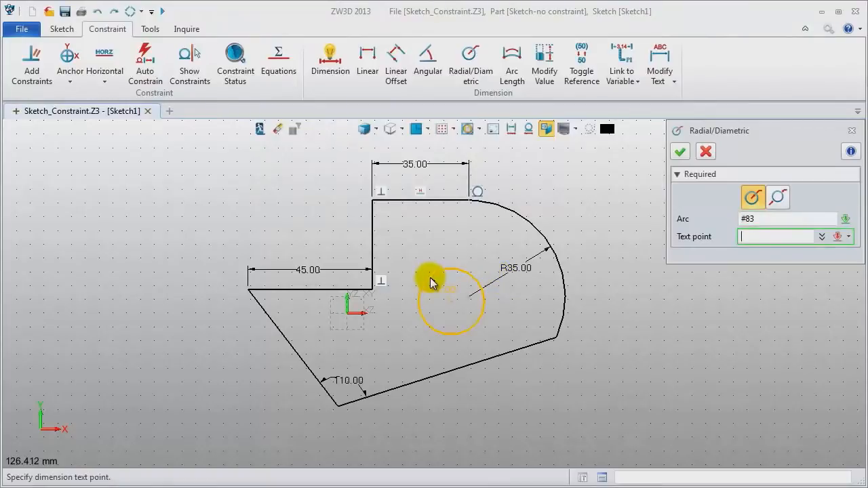
{"action": "left_click", "coordinate": [430, 282]}
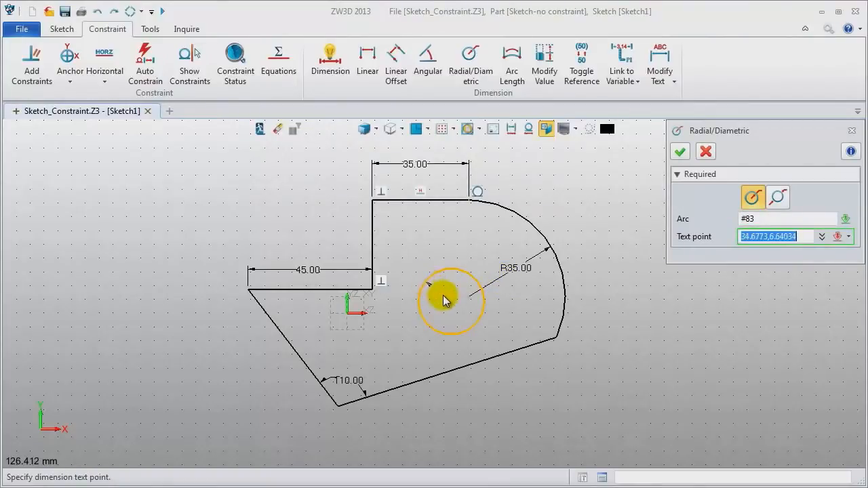
{"action": "left_click", "coordinate": [444, 298]}
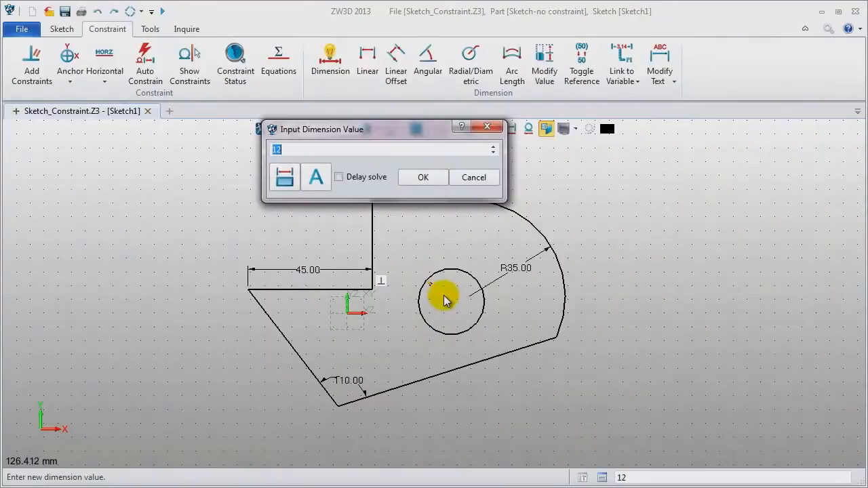
{"action": "key", "text": "Return"}
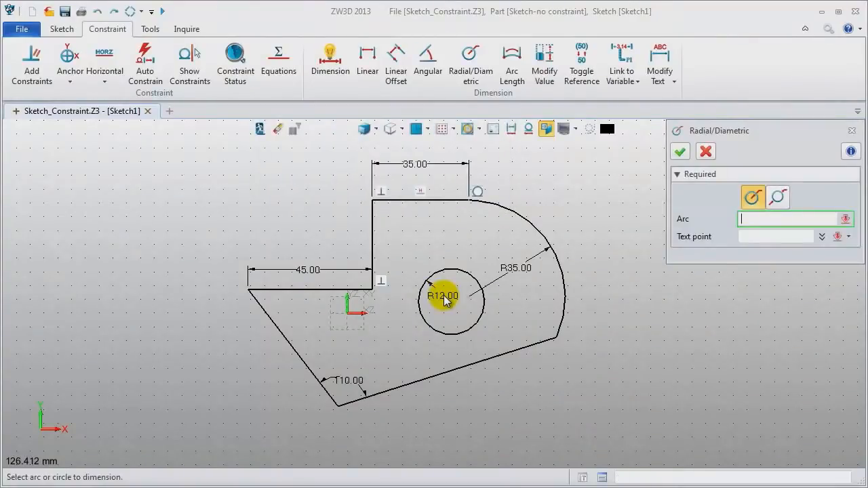
{"action": "left_click", "coordinate": [852, 131]}
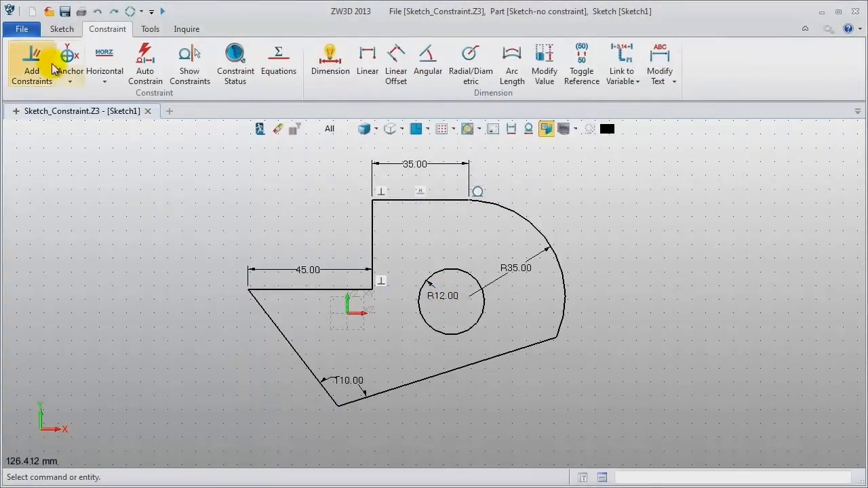
Step: Make the vertical line equal in length to the upper line, and the left slanted line equal to the left horizontal line
{"action": "left_click", "coordinate": [32, 63]}
{"action": "left_click", "coordinate": [372, 223]}
{"action": "left_click", "coordinate": [448, 200]}
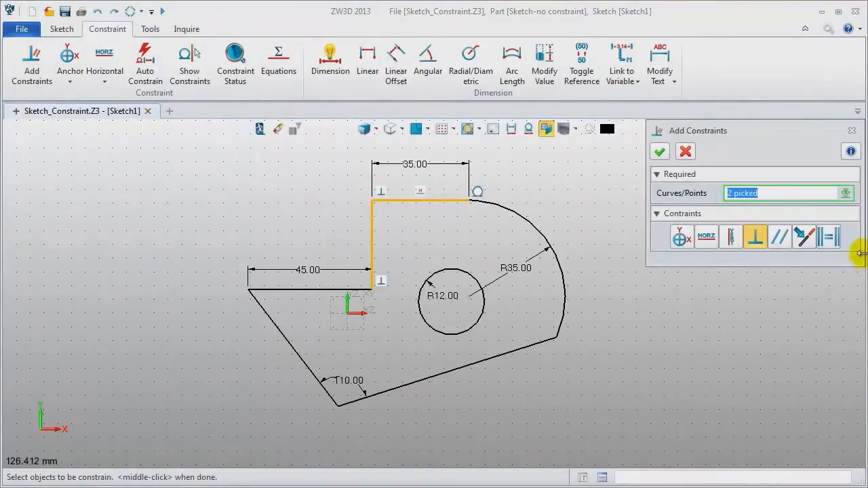
{"action": "left_click", "coordinate": [836, 241]}
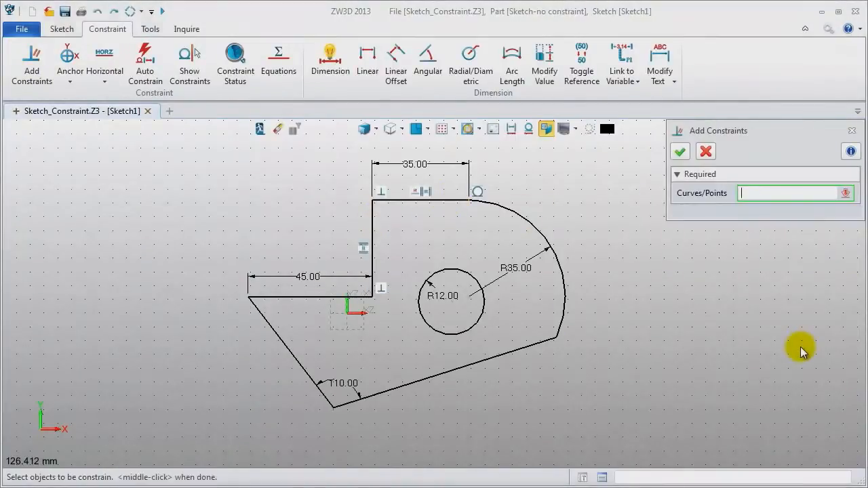
{"action": "left_click", "coordinate": [310, 377]}
{"action": "left_click", "coordinate": [294, 296]}
{"action": "middle_click", "coordinate": [149, 237]}
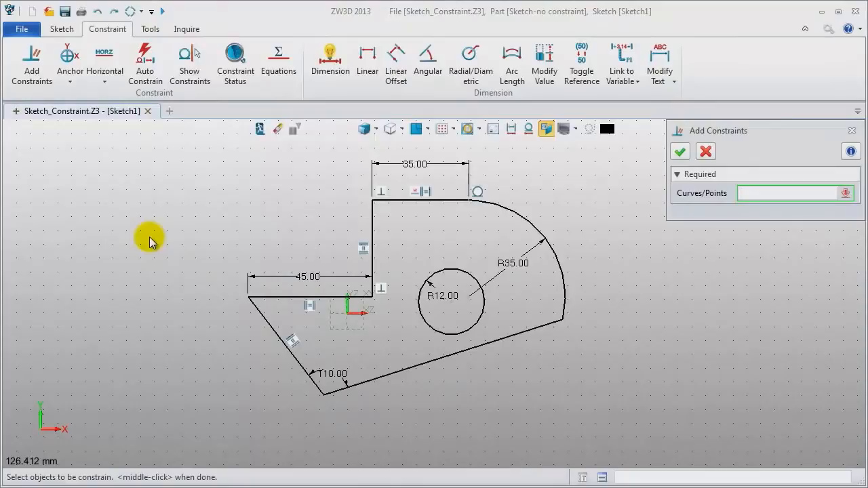
{"action": "left_click", "coordinate": [851, 130]}
Step: Add an arc length dimension of 80 mm to the large arc, placed outside the profile
{"action": "left_click", "coordinate": [512, 73]}
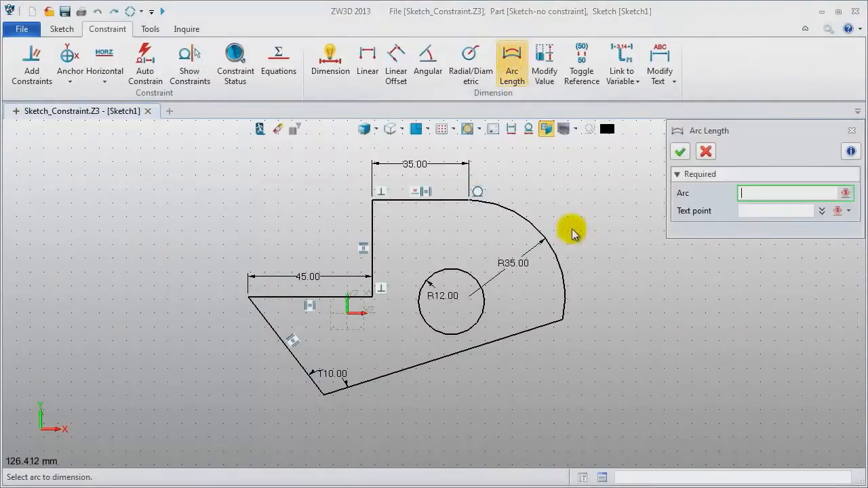
{"action": "left_click", "coordinate": [563, 269]}
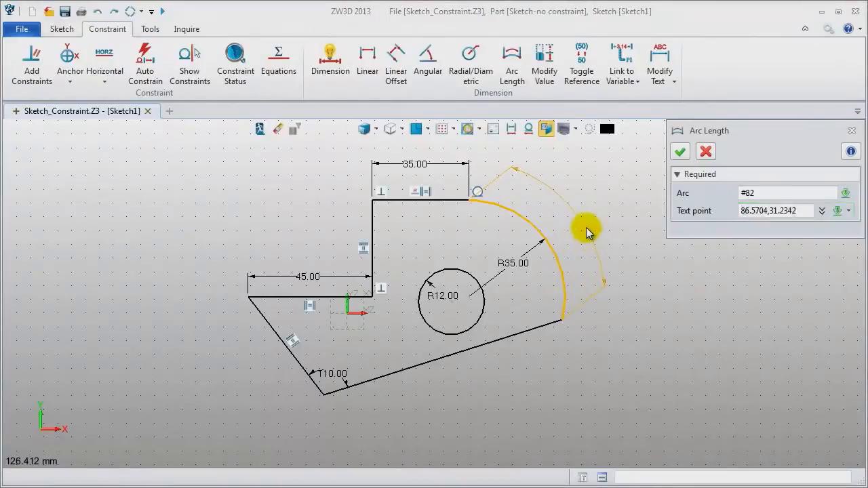
{"action": "left_click", "coordinate": [605, 269]}
{"action": "type", "text": "80"}
{"action": "key", "text": "Return"}
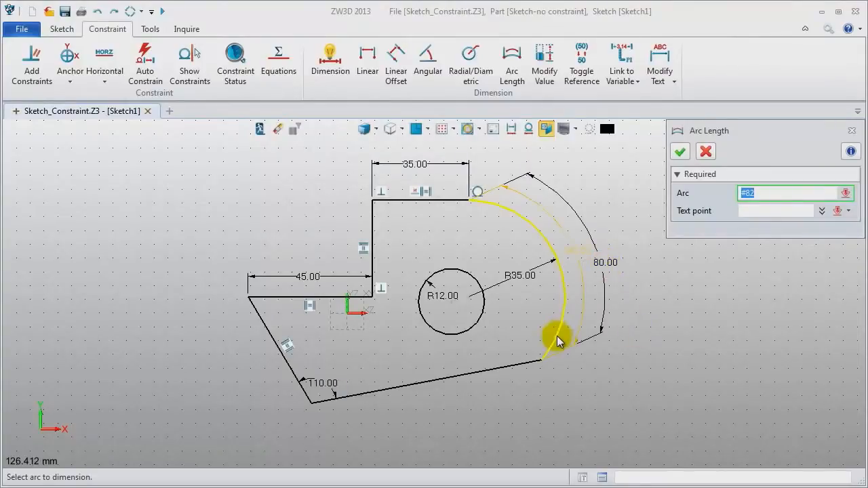
{"action": "left_click", "coordinate": [852, 131]}
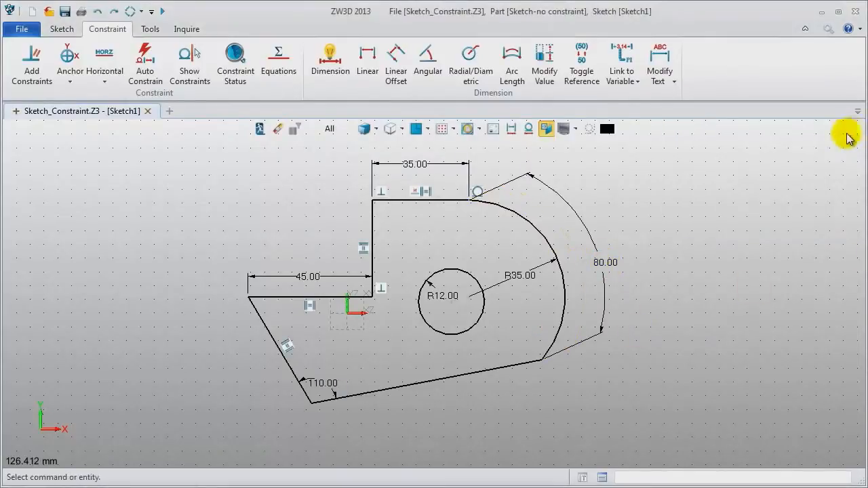
Step: Add a tangent constraint between the lower slanted line and the large arc
{"action": "left_click", "coordinate": [31, 67]}
{"action": "left_click", "coordinate": [458, 374]}
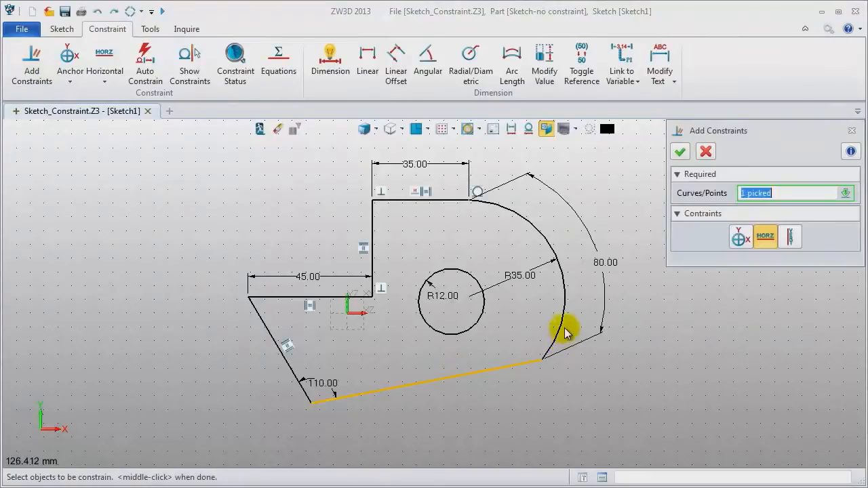
{"action": "left_click", "coordinate": [557, 331]}
{"action": "middle_click", "coordinate": [673, 343]}
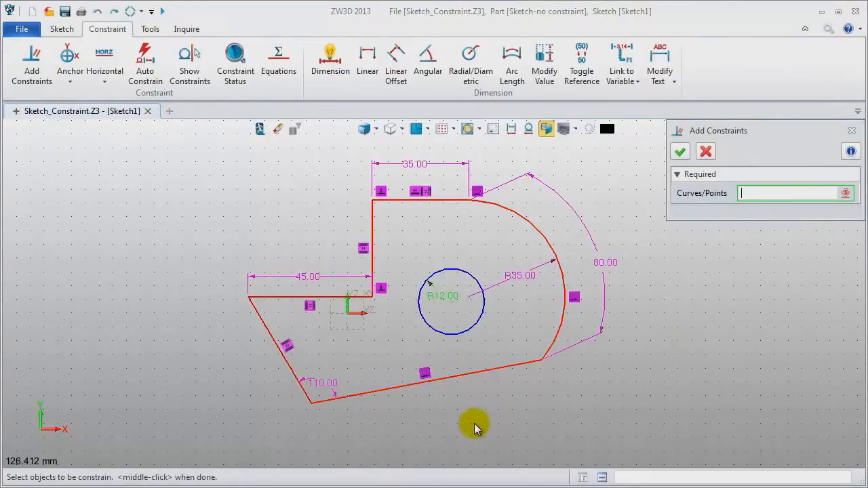
{"action": "left_click", "coordinate": [852, 131]}
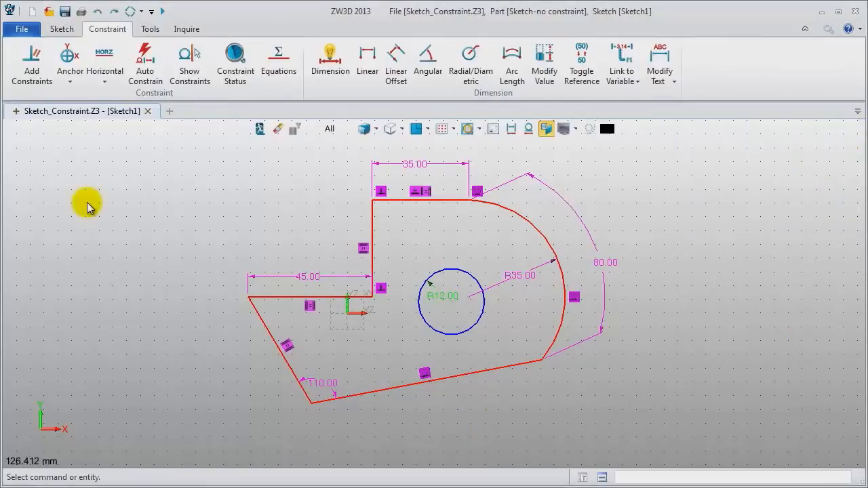
Step: Exit the sketch to the part without regenerating it, and reopen the sketch for editing
{"action": "left_click", "coordinate": [260, 132]}
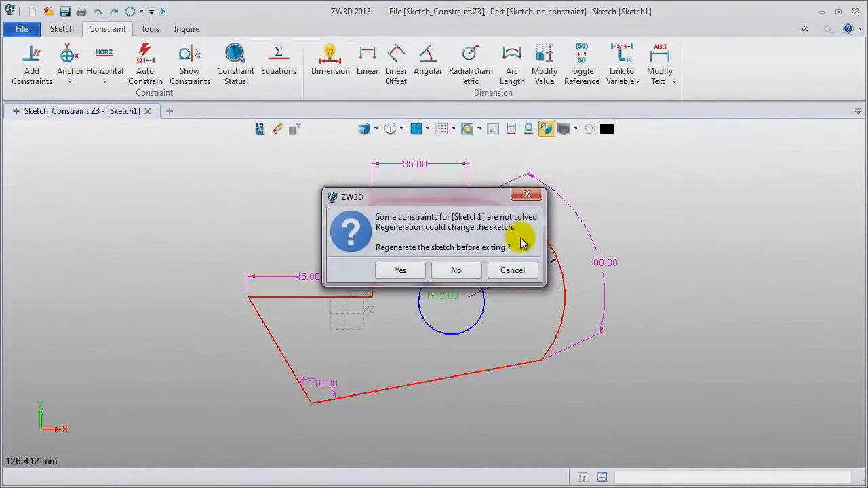
{"action": "left_click", "coordinate": [456, 270]}
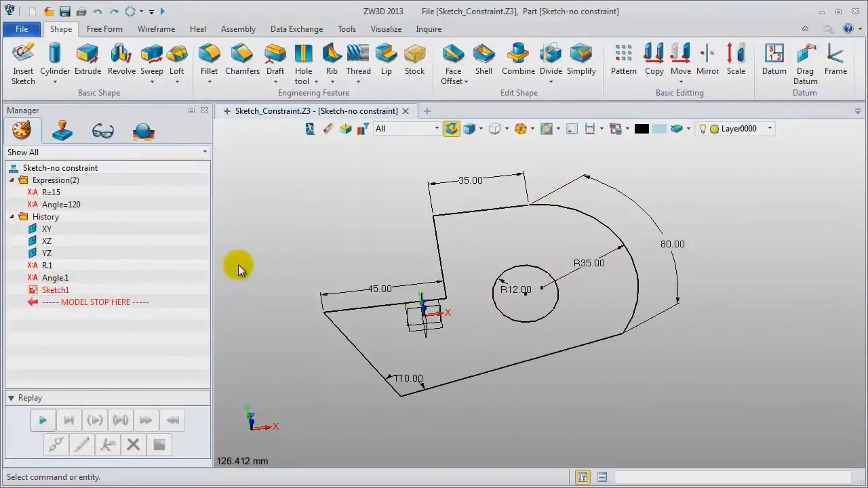
{"action": "right_click", "coordinate": [291, 168]}
{"action": "left_click", "coordinate": [300, 158]}
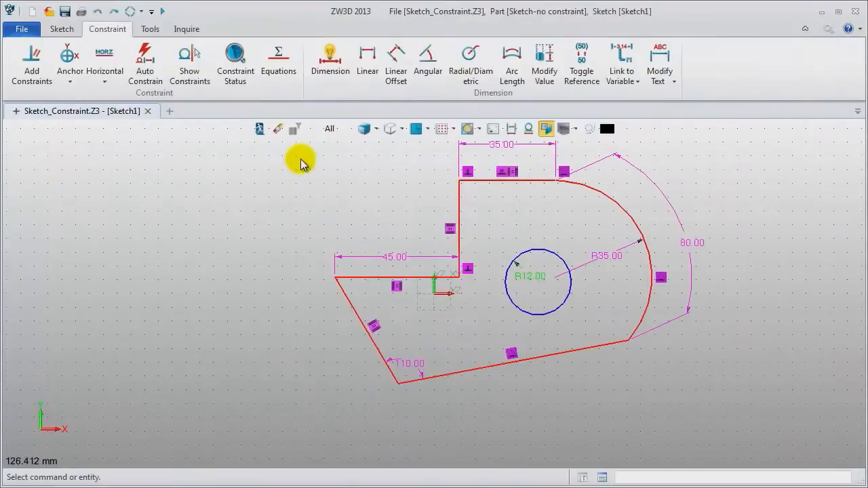
Step: Inspect the sketch's constraint status, listing the unsolved items and highlighting the lower tangent and an equal length constraint
{"action": "left_click", "coordinate": [230, 67]}
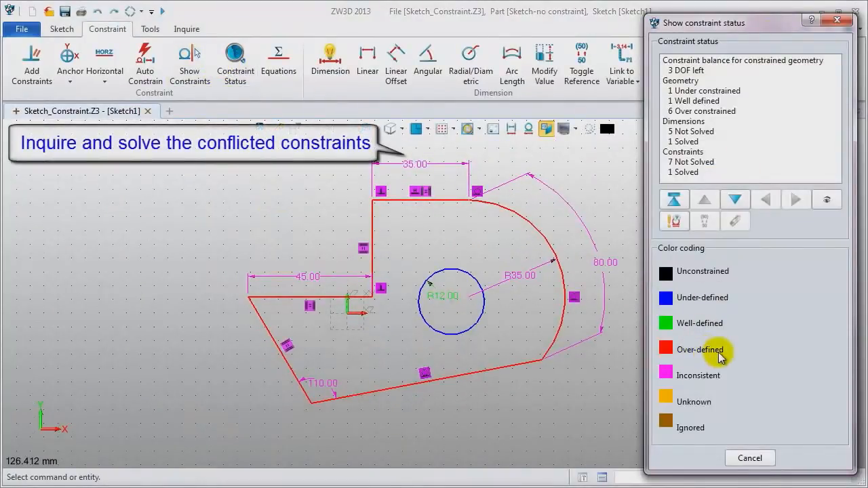
{"action": "left_click", "coordinate": [678, 222]}
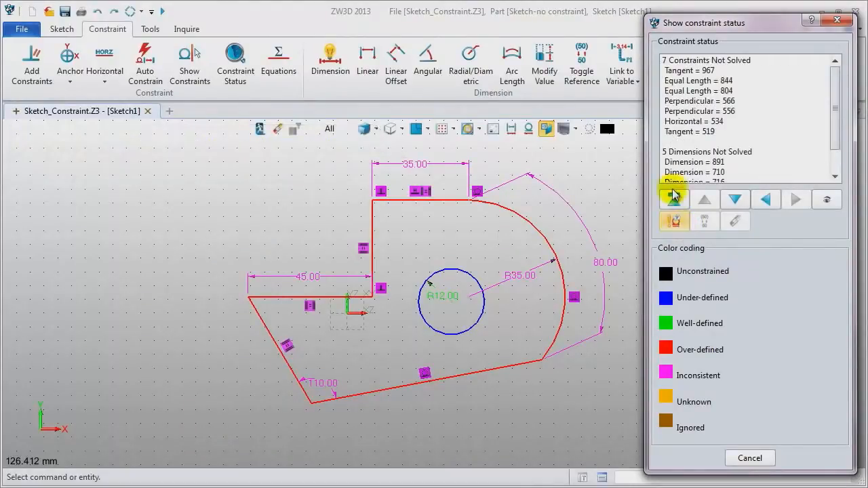
{"action": "left_click", "coordinate": [673, 72]}
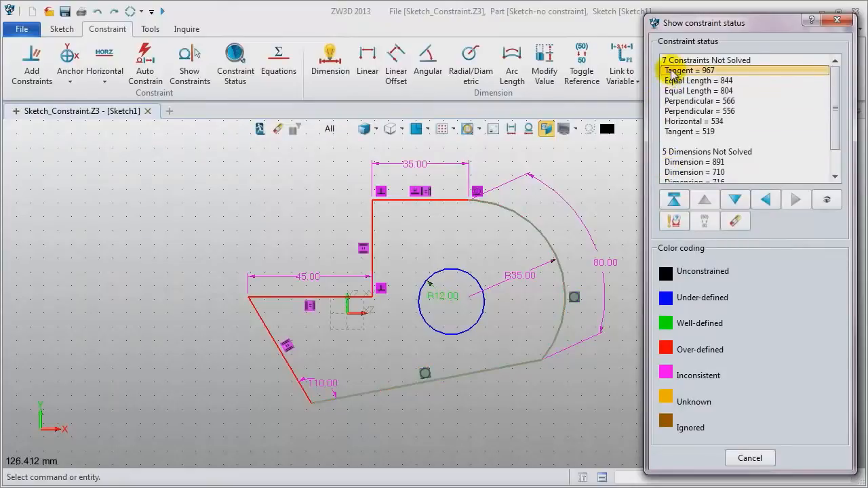
{"action": "left_click", "coordinate": [685, 82]}
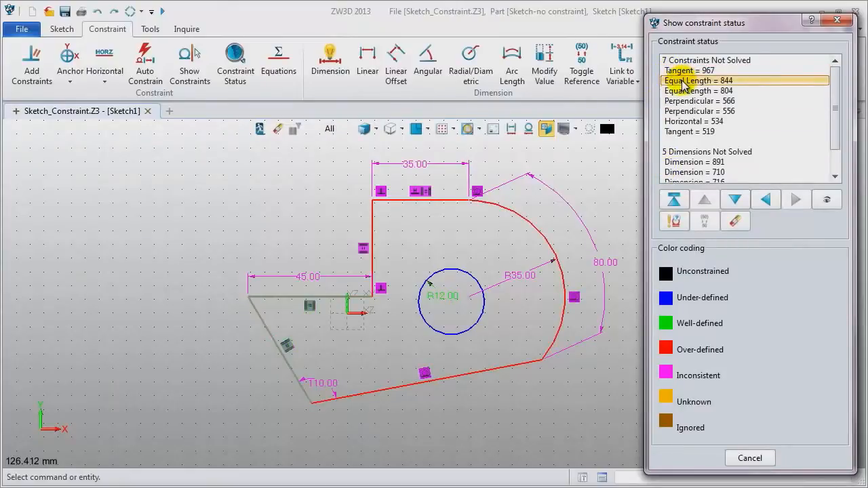
Step: Resolve the constraint conflict by converting the large arc's 80 mm arc length dimension to a reference dimension
{"action": "left_click", "coordinate": [676, 162]}
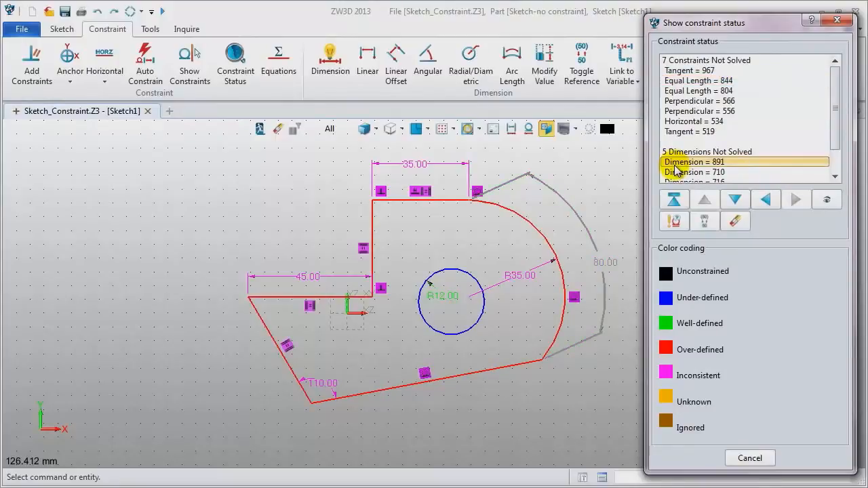
{"action": "scroll", "coordinate": [711, 136], "scroll_direction": "down", "scroll_amount": 1}
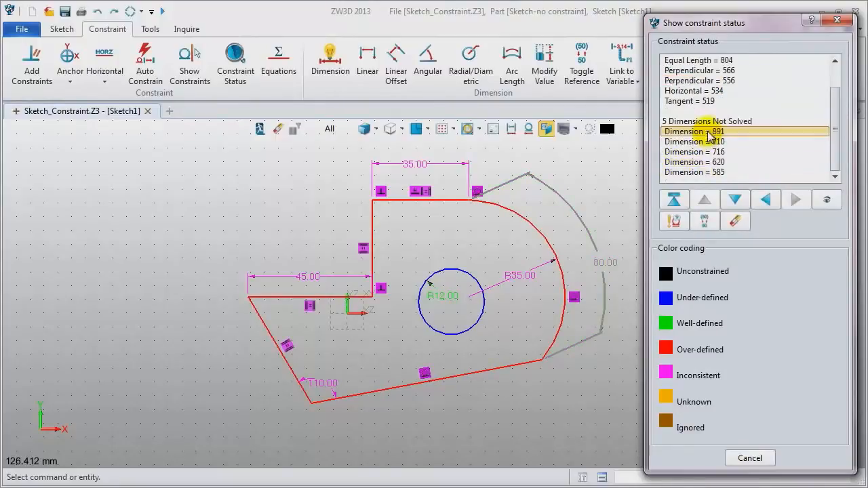
{"action": "left_click", "coordinate": [705, 223]}
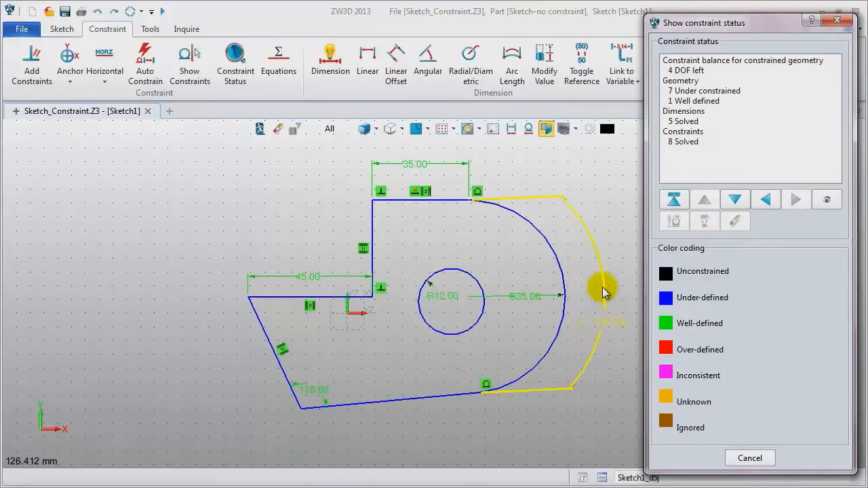
{"action": "left_click", "coordinate": [839, 21]}
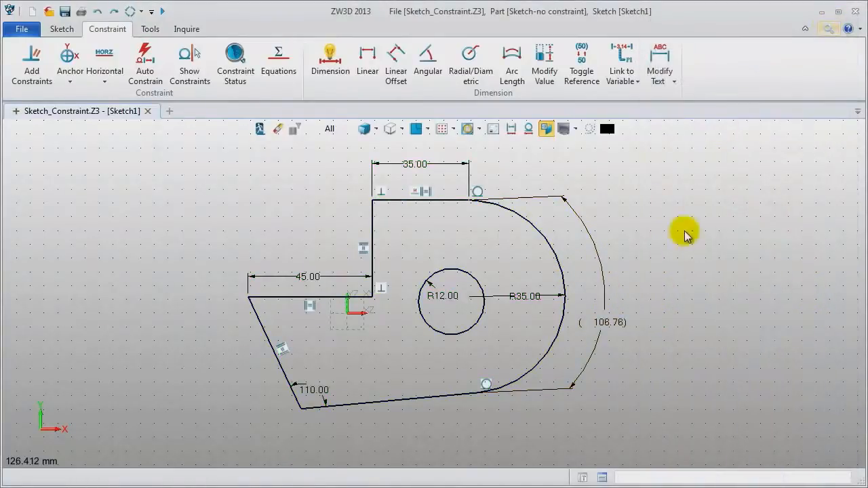
Step: Reposition the large arc's radial dimension text above the inner circle, inside the profile
{"action": "double_click", "coordinate": [537, 296]}
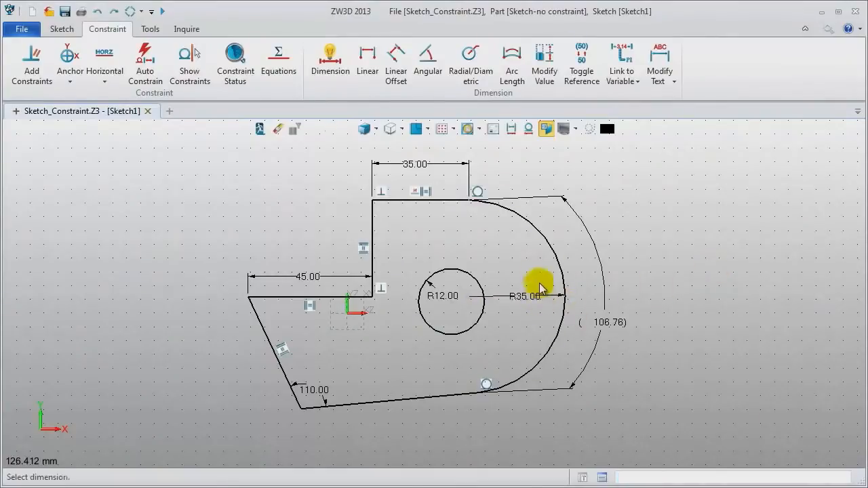
{"action": "left_click", "coordinate": [538, 296]}
{"action": "left_click", "coordinate": [510, 260]}
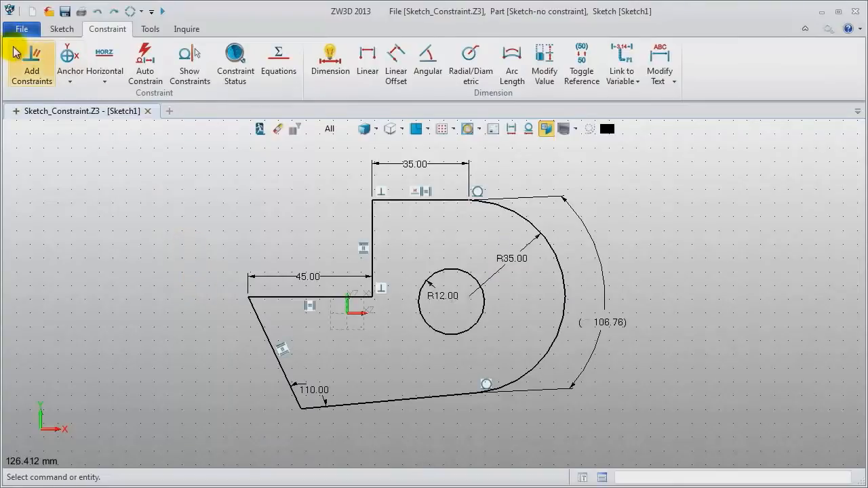
Step: Make the inner circle concentric with the large arc
{"action": "left_click", "coordinate": [30, 66]}
{"action": "left_click", "coordinate": [453, 272]}
{"action": "left_click", "coordinate": [564, 288]}
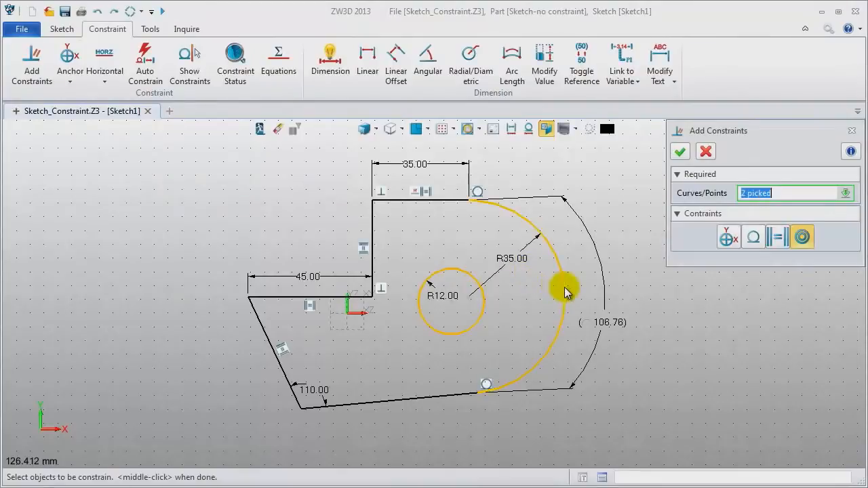
{"action": "middle_click", "coordinate": [745, 332]}
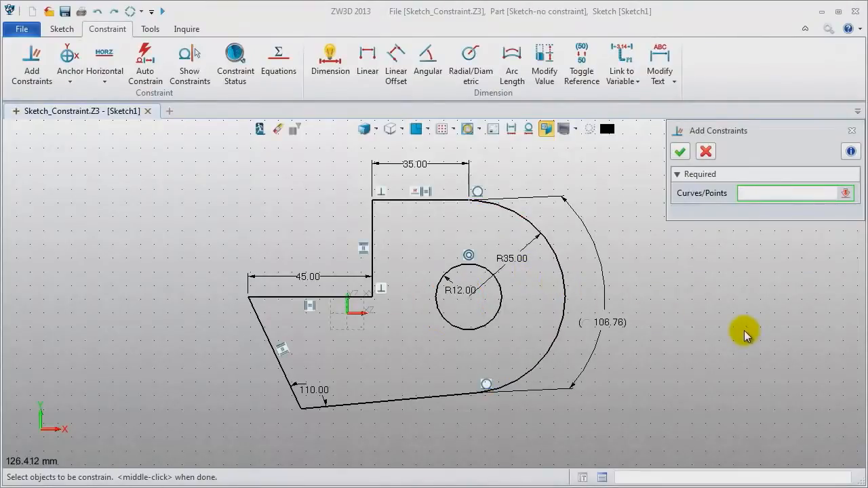
Step: Constrain the circle's centre to be horizontally aligned with the sketch origin
{"action": "left_click", "coordinate": [468, 297]}
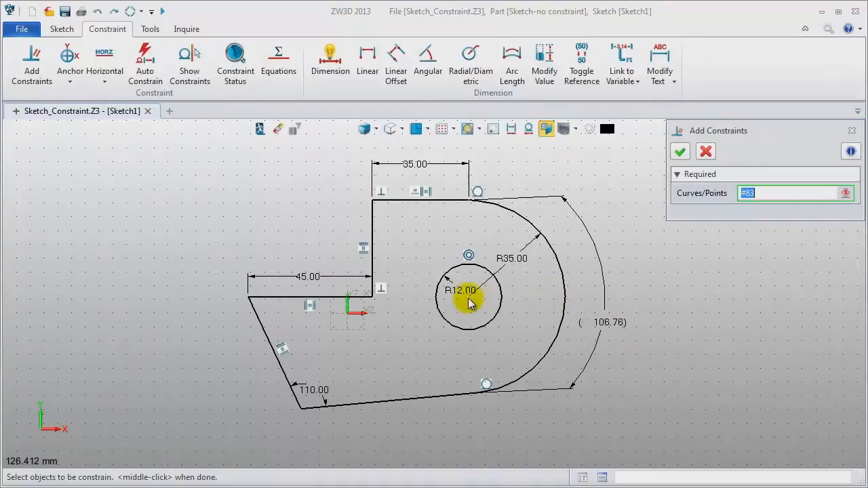
{"action": "left_click", "coordinate": [349, 317]}
{"action": "middle_click", "coordinate": [836, 350]}
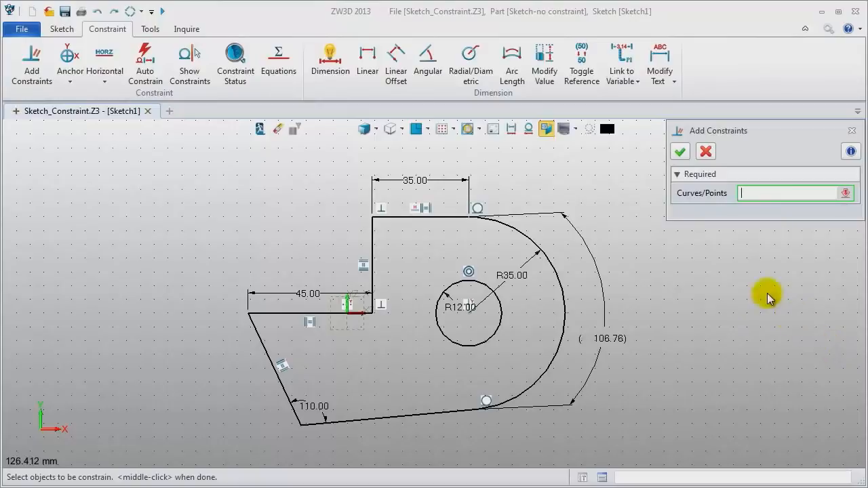
Step: Add a horizontal dimension of 40 mm between the circle's centre and the sketch origin, placed below the circle
{"action": "left_click", "coordinate": [341, 79]}
{"action": "left_click", "coordinate": [462, 307]}
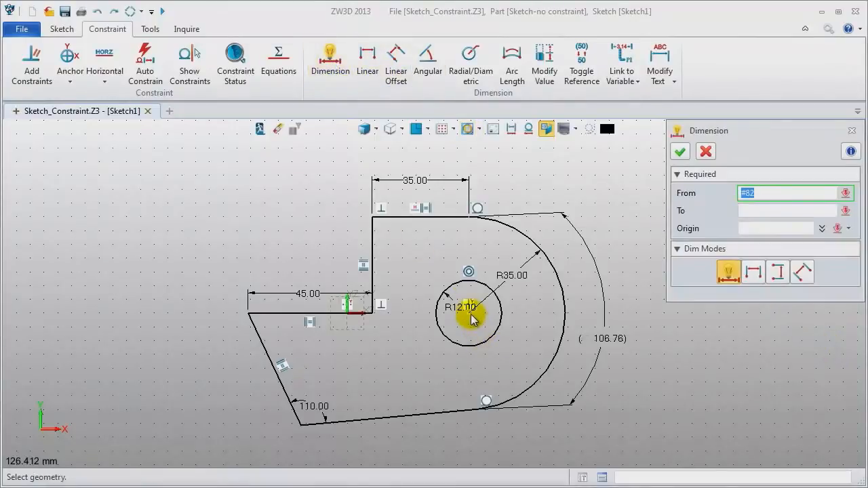
{"action": "left_click", "coordinate": [349, 316]}
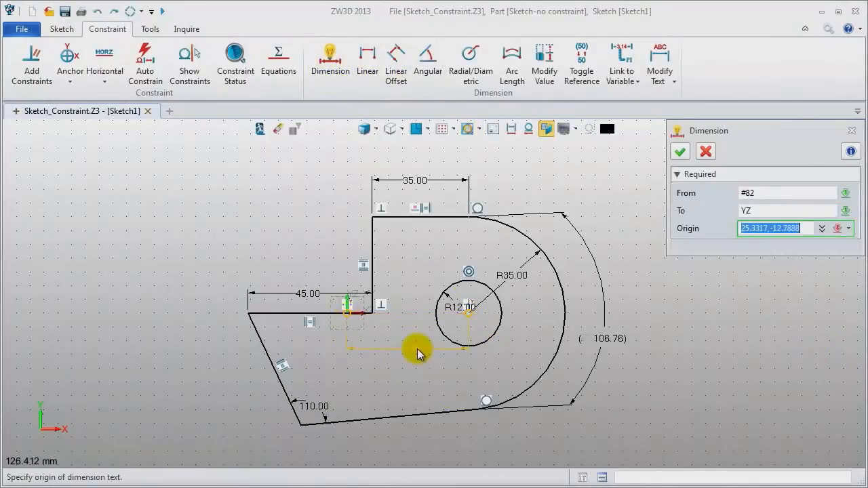
{"action": "left_click", "coordinate": [406, 350]}
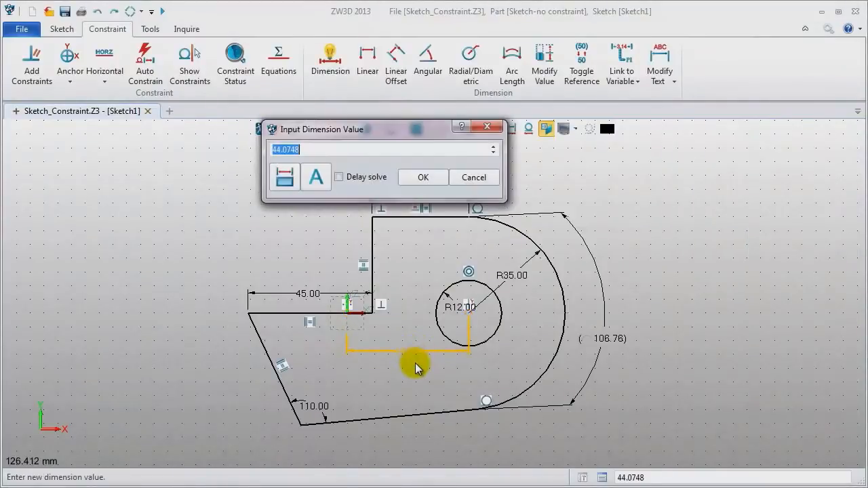
{"action": "type", "text": "40"}
{"action": "key", "text": "Return"}
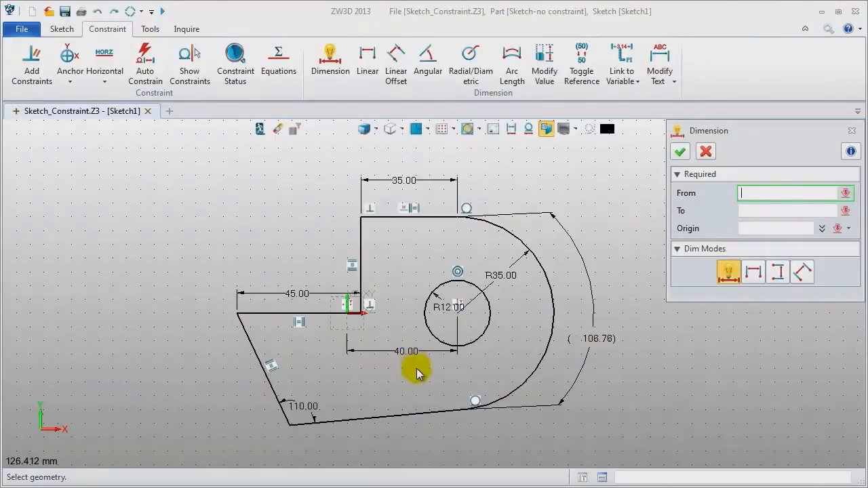
{"action": "left_click", "coordinate": [851, 131]}
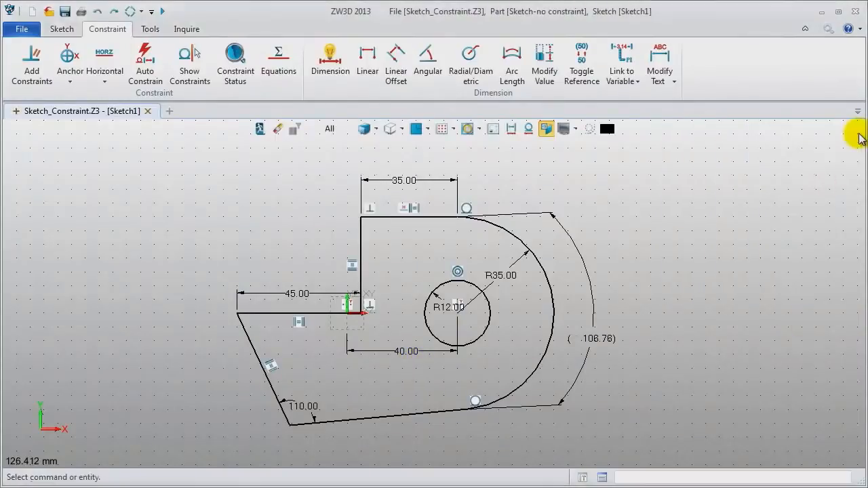
Step: Check the constraint status of the sketch's geometry, dimensions and constraints
{"action": "left_click", "coordinate": [252, 67]}
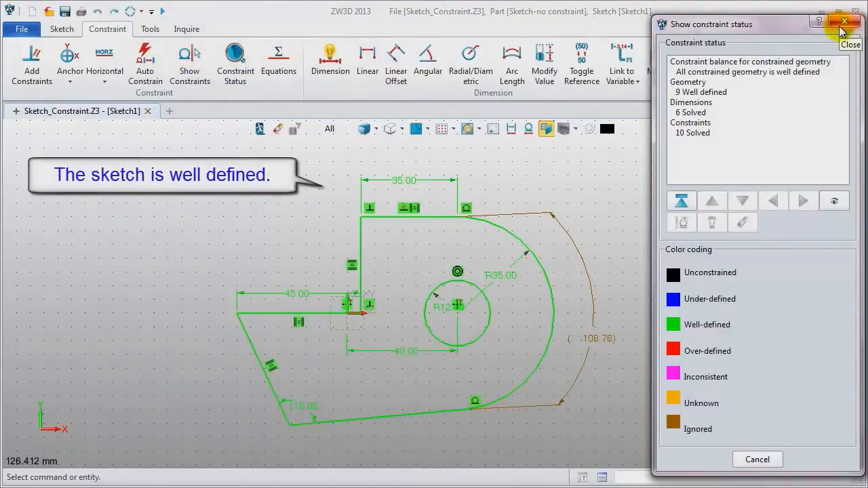
{"action": "left_click", "coordinate": [843, 26]}
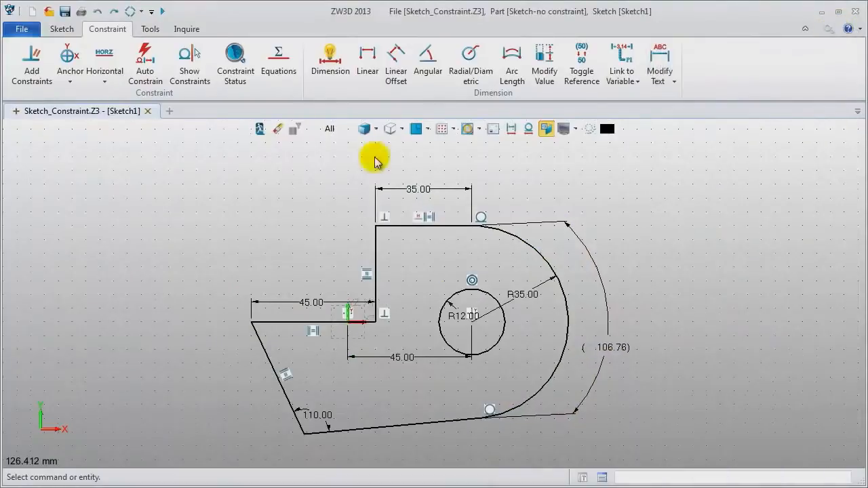
Step: Exit the sketch to view it in the part, and reopen it for editing
{"action": "left_click", "coordinate": [259, 129]}
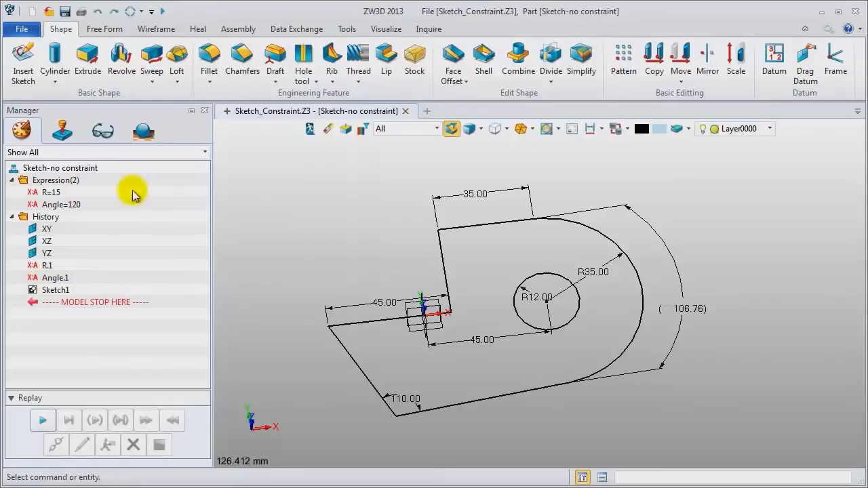
{"action": "right_click", "coordinate": [270, 172]}
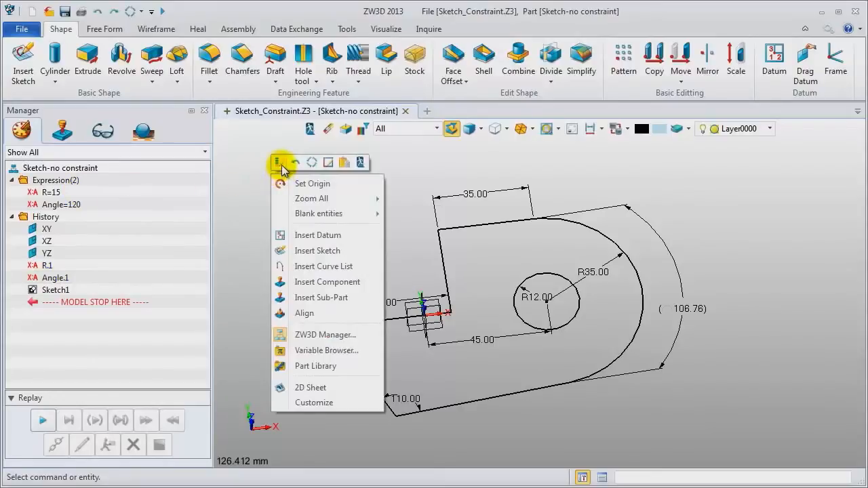
{"action": "left_click", "coordinate": [281, 165]}
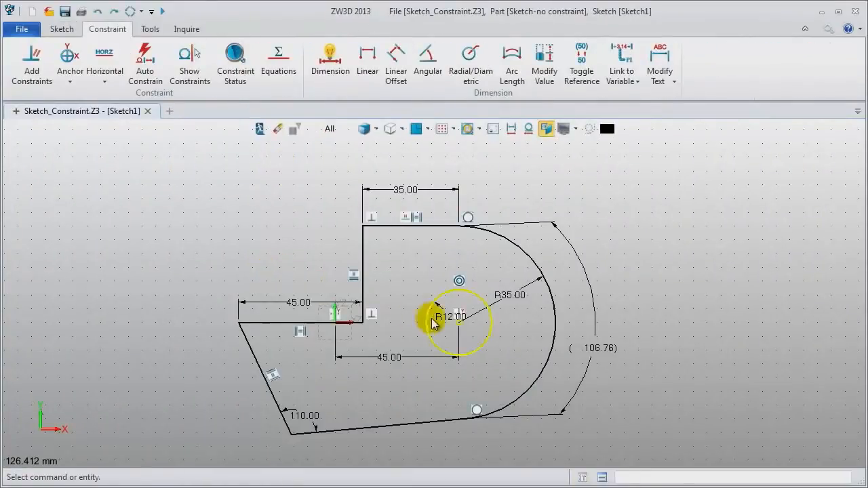
Step: Link the inner circle's radius dimension to the variable R of the part Sketch-no constraint
{"action": "double_click", "coordinate": [447, 318]}
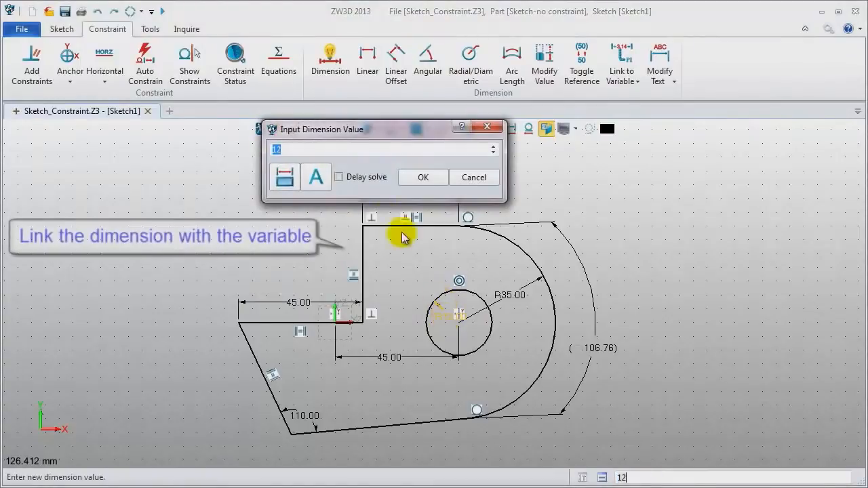
{"action": "left_click", "coordinate": [326, 175]}
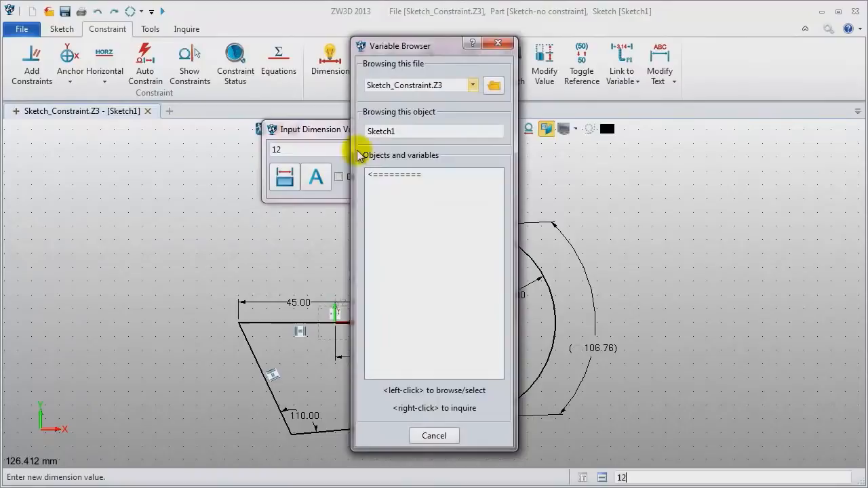
{"action": "mouse_move", "coordinate": [438, 48]}
{"action": "left_mouse_down"}
{"action": "mouse_move", "coordinate": [776, 41]}
{"action": "mouse_move", "coordinate": [776, 60]}
{"action": "left_mouse_up"}
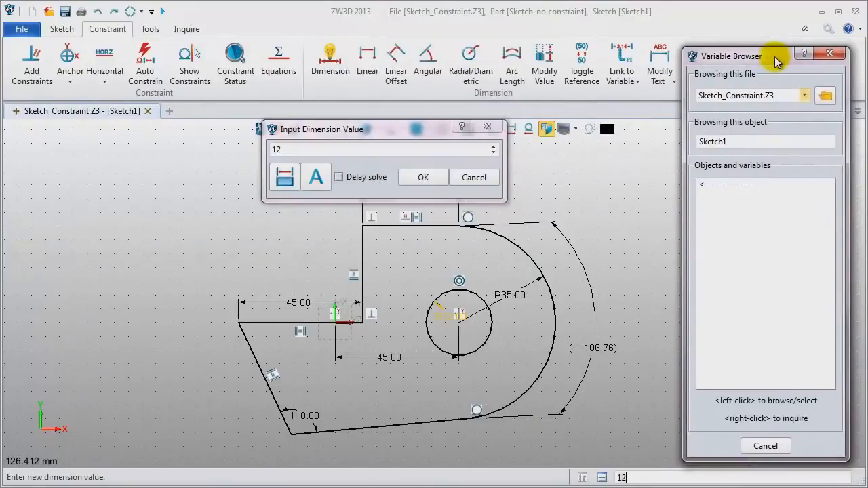
{"action": "left_click", "coordinate": [753, 185]}
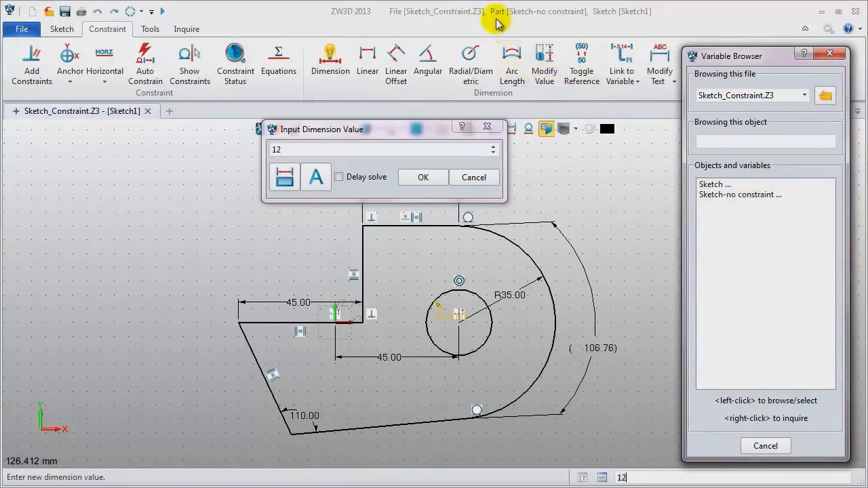
{"action": "left_click", "coordinate": [746, 196]}
{"action": "left_click", "coordinate": [718, 205]}
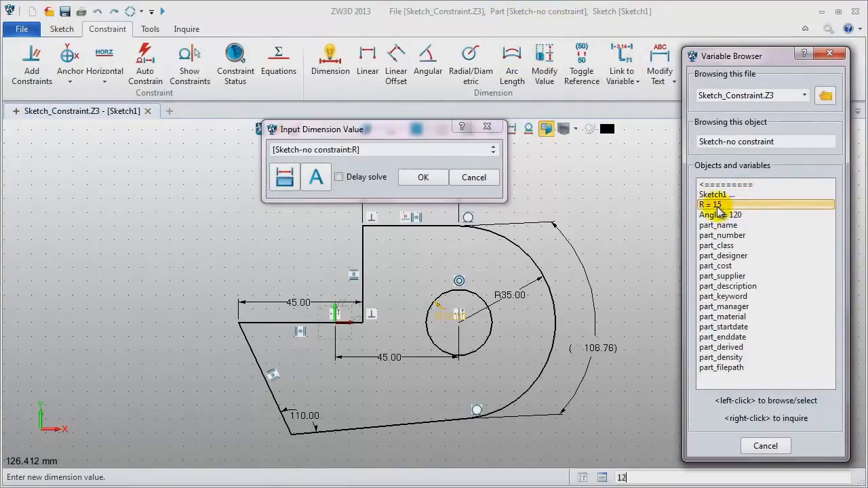
{"action": "left_click", "coordinate": [431, 182]}
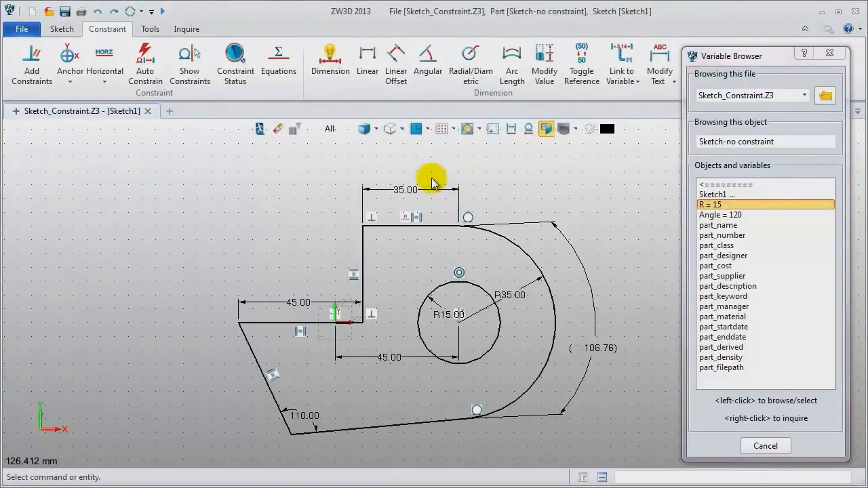
Step: Link the angular dimension at the profile's lower corner to the part variable Angle and close the variable browser
{"action": "double_click", "coordinate": [311, 417]}
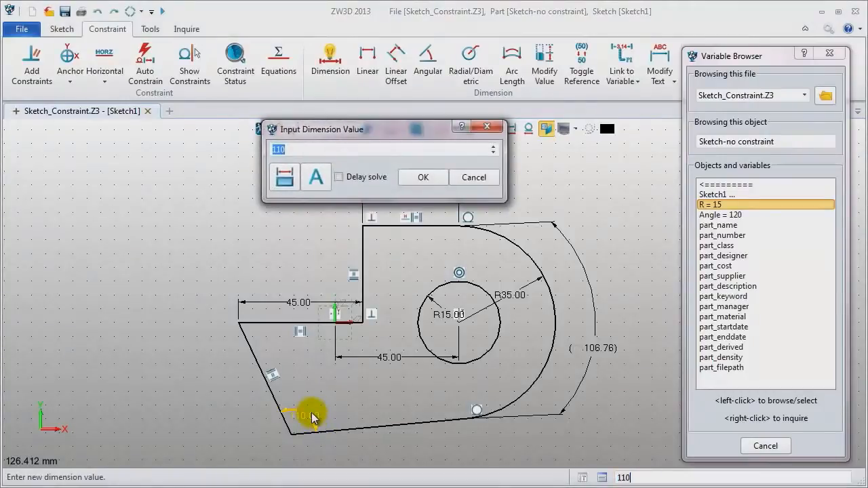
{"action": "left_click", "coordinate": [316, 179]}
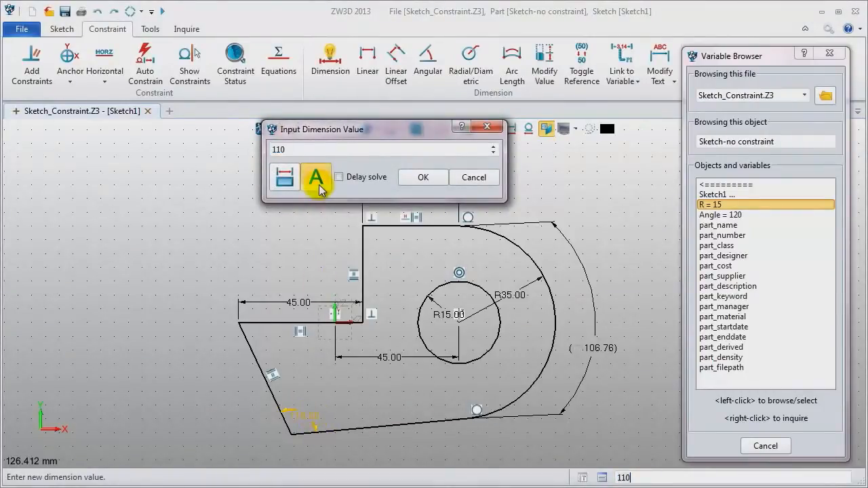
{"action": "left_click", "coordinate": [722, 214]}
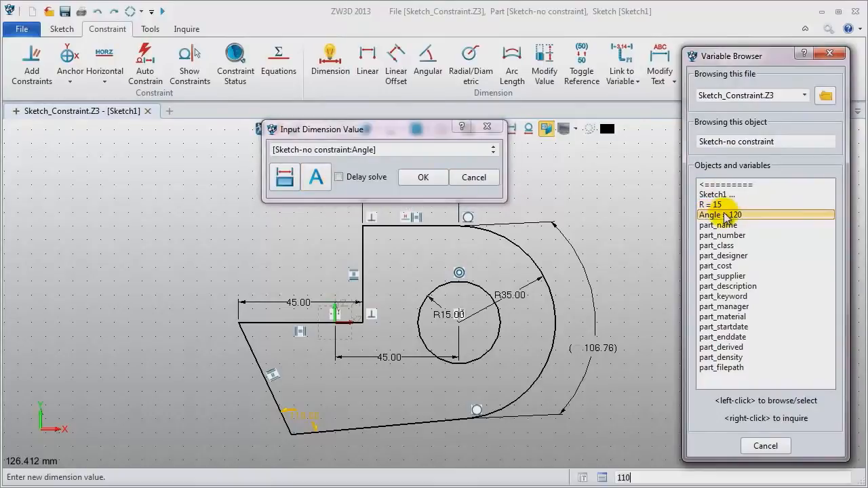
{"action": "left_click", "coordinate": [415, 182]}
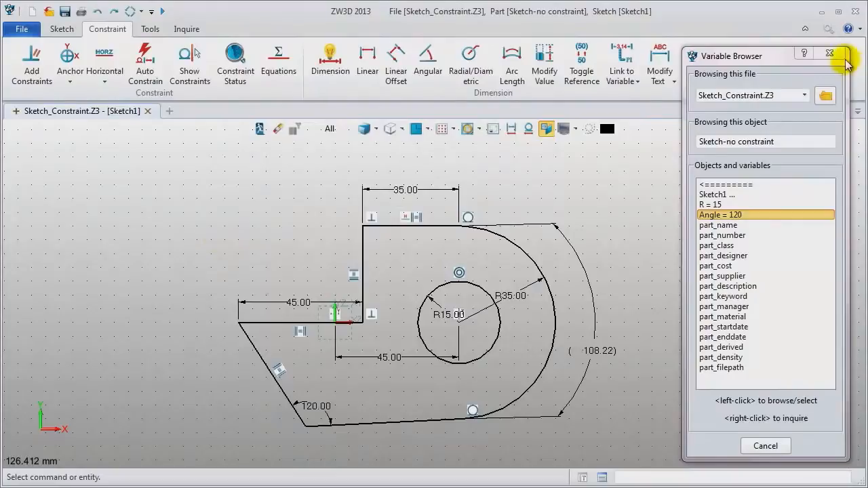
{"action": "left_click", "coordinate": [828, 53]}
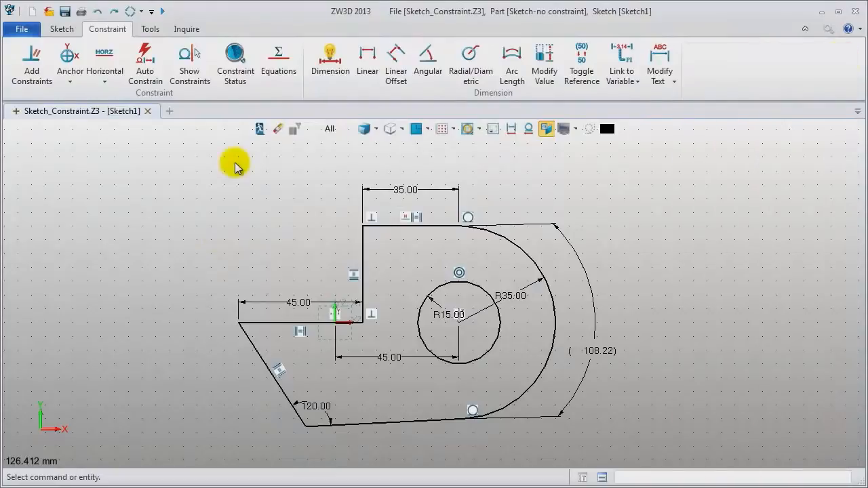
Step: Exit the sketch and redefine the variable R in the part history with the expression 20
{"action": "left_click", "coordinate": [259, 129]}
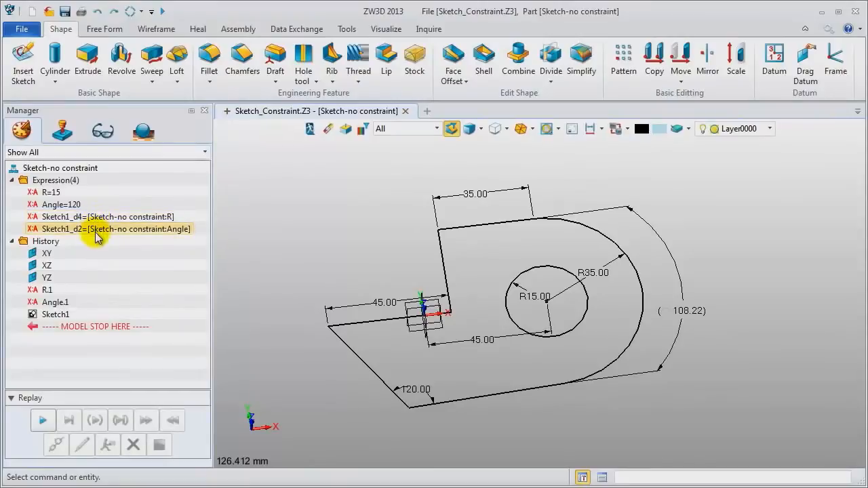
{"action": "right_click", "coordinate": [45, 291]}
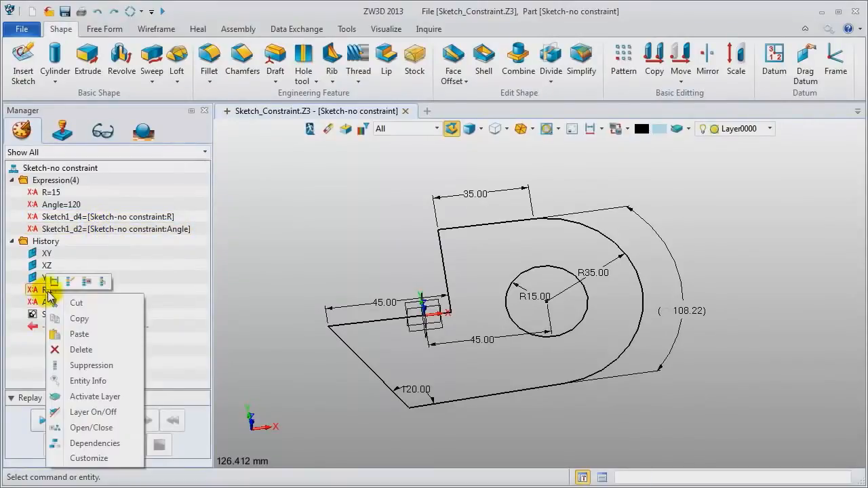
{"action": "left_click", "coordinate": [71, 282]}
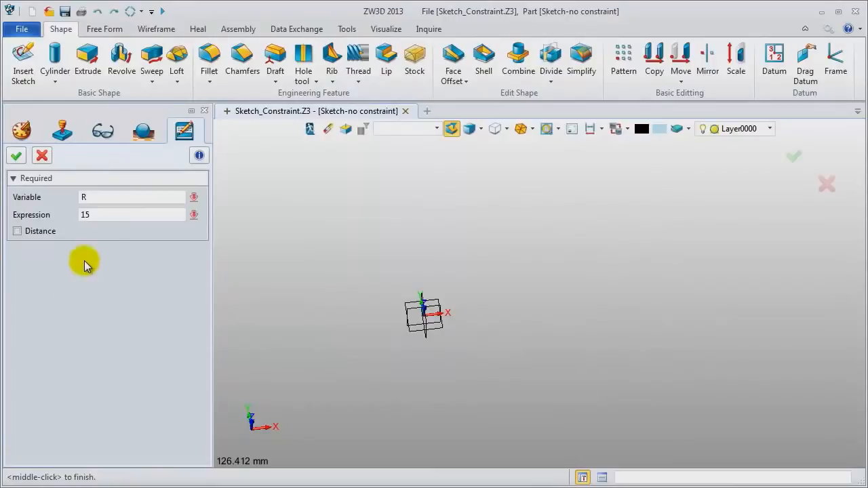
{"action": "left_click", "coordinate": [81, 214]}
{"action": "left_click_drag", "start_coordinate": [112, 214], "coordinate": [29, 202]}
{"action": "key", "text": "Return"}
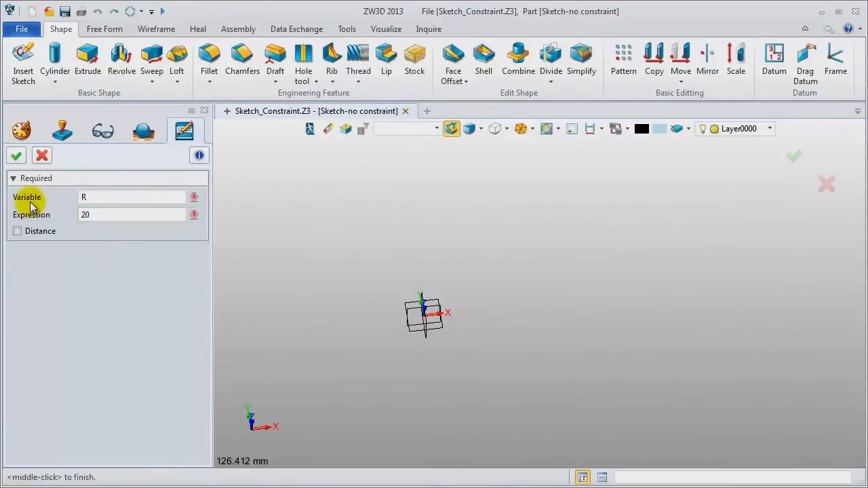
{"action": "left_click", "coordinate": [16, 155]}
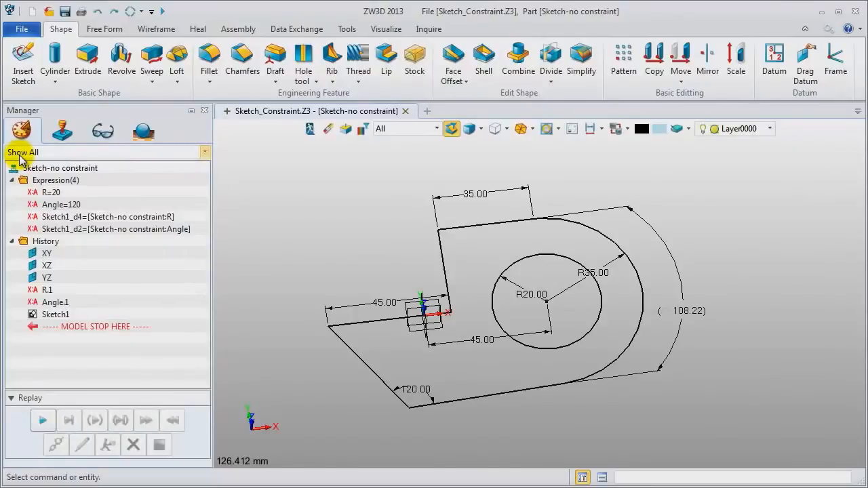
Step: Redefine the variable Angle in the part history with the expression 125
{"action": "right_click", "coordinate": [51, 305]}
{"action": "left_click", "coordinate": [75, 286]}
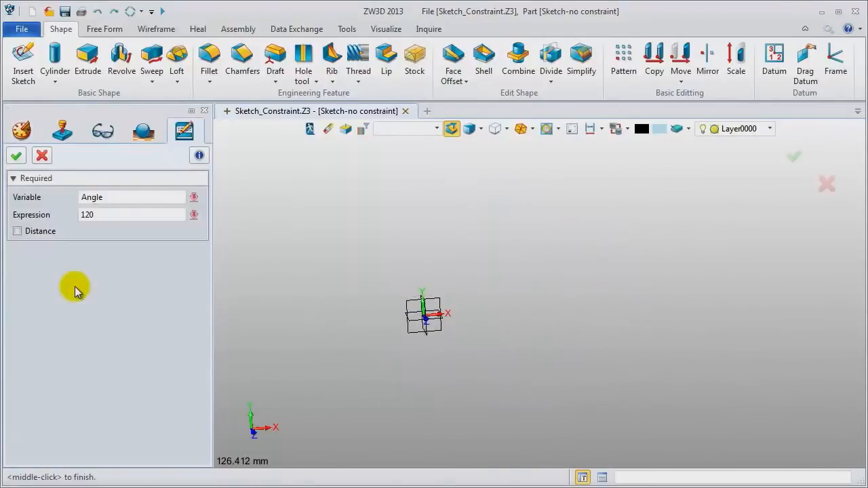
{"action": "left_click", "coordinate": [90, 215]}
{"action": "left_click", "coordinate": [105, 215]}
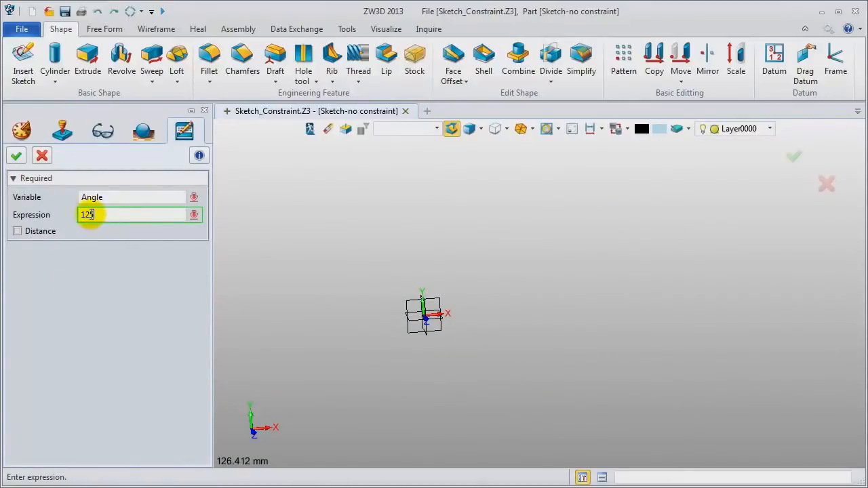
{"action": "left_click", "coordinate": [16, 156]}
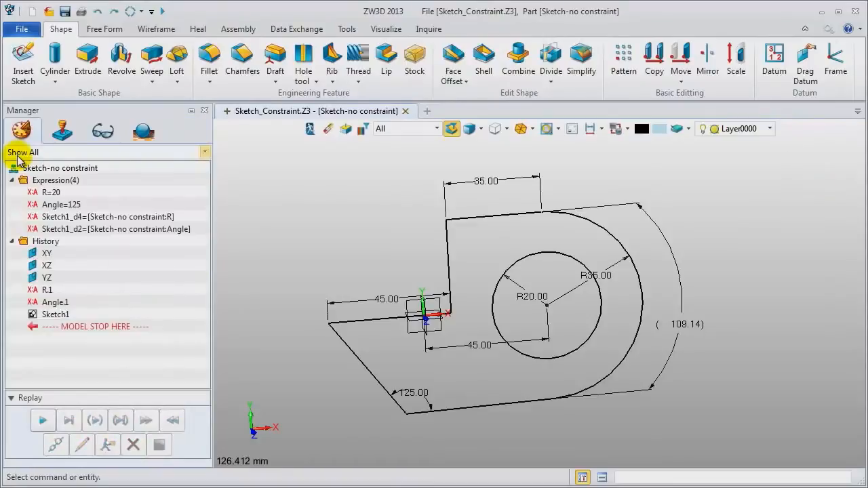
{"action": "key", "text": "ctrl+Up"}
{"action": "scroll", "coordinate": [300, 271], "scroll_direction": "down", "scroll_amount": 2}
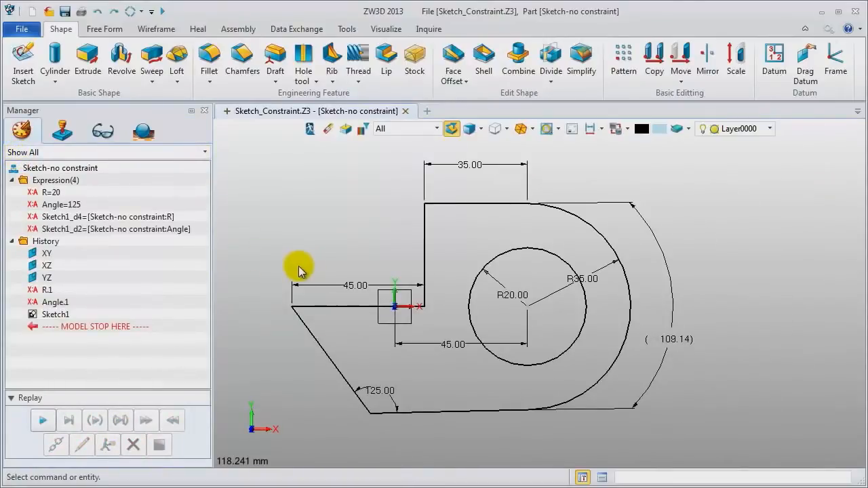
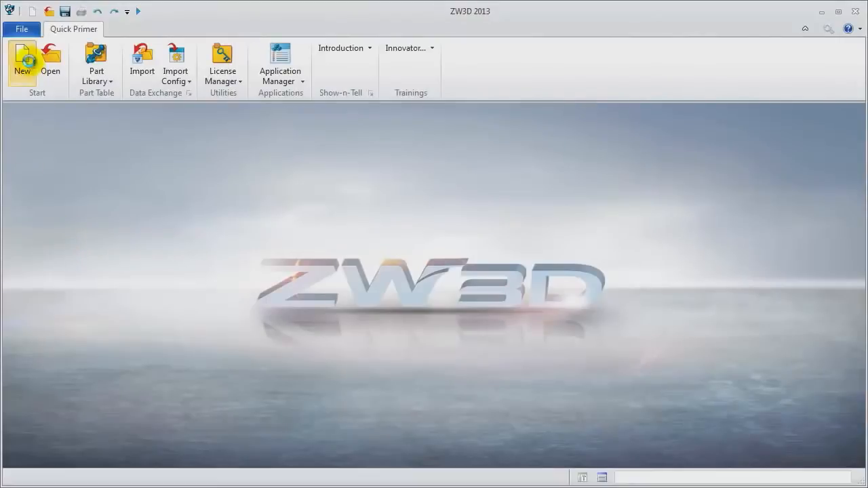
Step: Create a new Part/Assembly file named Sketch skill with the default template
{"action": "left_click", "coordinate": [23, 60]}
{"action": "type", "text": "Sketch skill"}
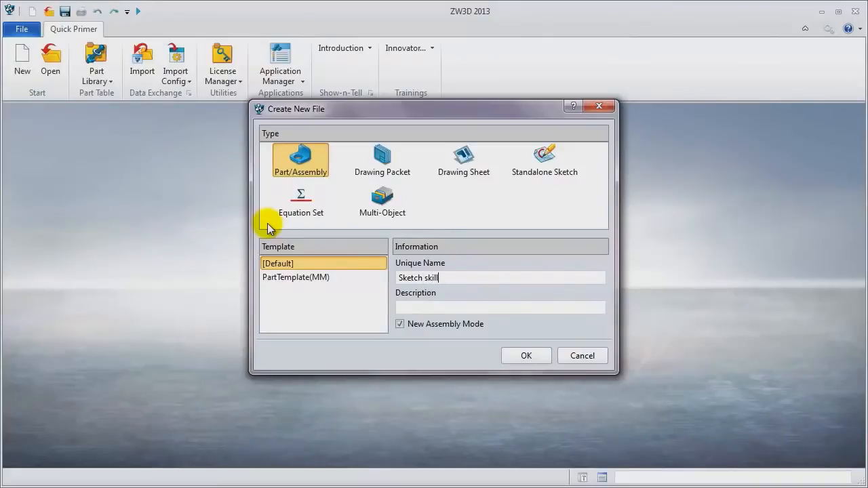
{"action": "key", "text": "Return"}
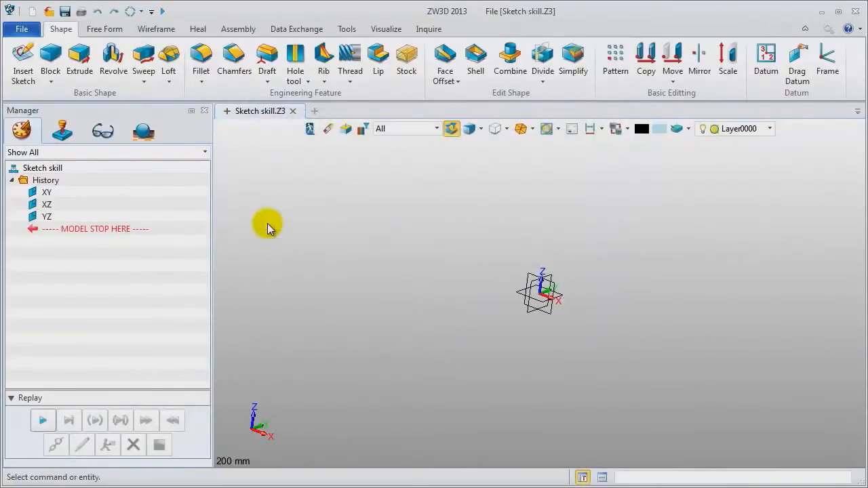
Step: Place a block by two corner points starting near the origin, about 110 mm long, 89 mm wide and 23 mm high
{"action": "left_click", "coordinate": [51, 79]}
{"action": "left_click", "coordinate": [77, 109]}
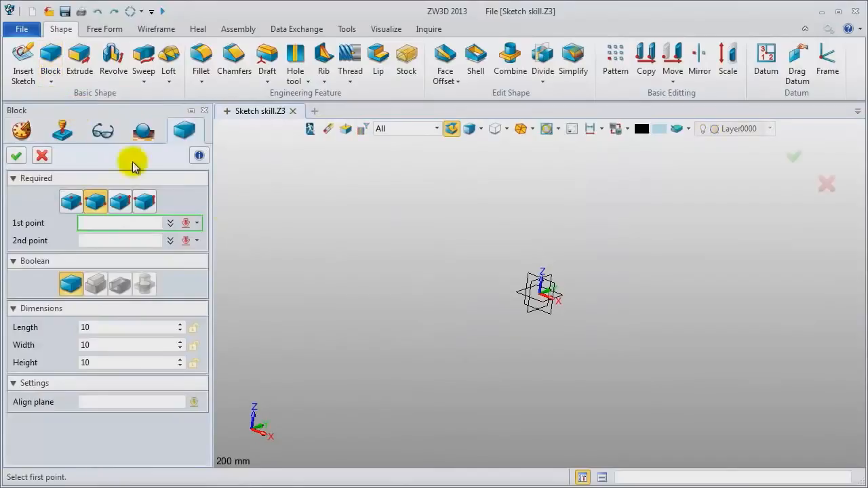
{"action": "left_click", "coordinate": [544, 301]}
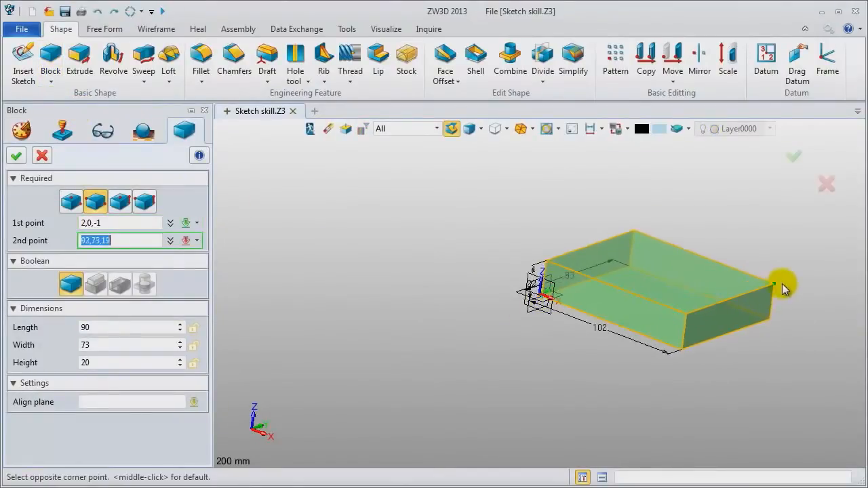
{"action": "left_click", "coordinate": [793, 282]}
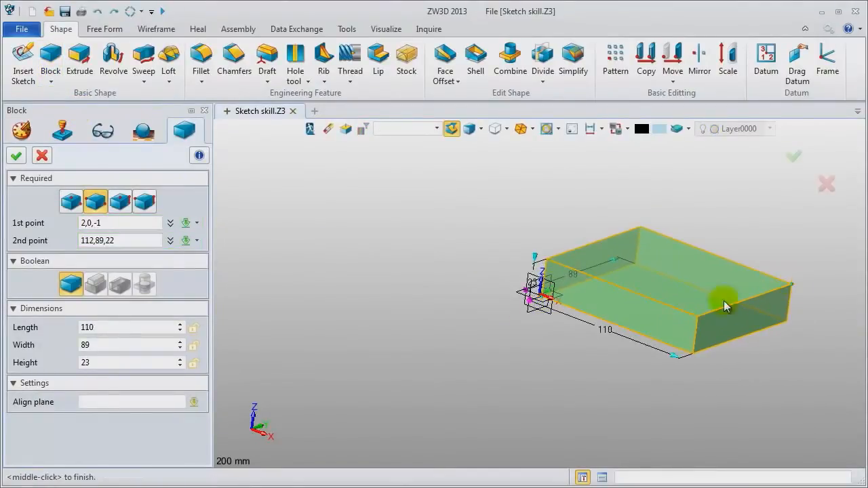
Step: Set the block's length to 800 mm and its width to 400 mm, and create it
{"action": "left_click", "coordinate": [605, 335]}
{"action": "type", "text": "8"}
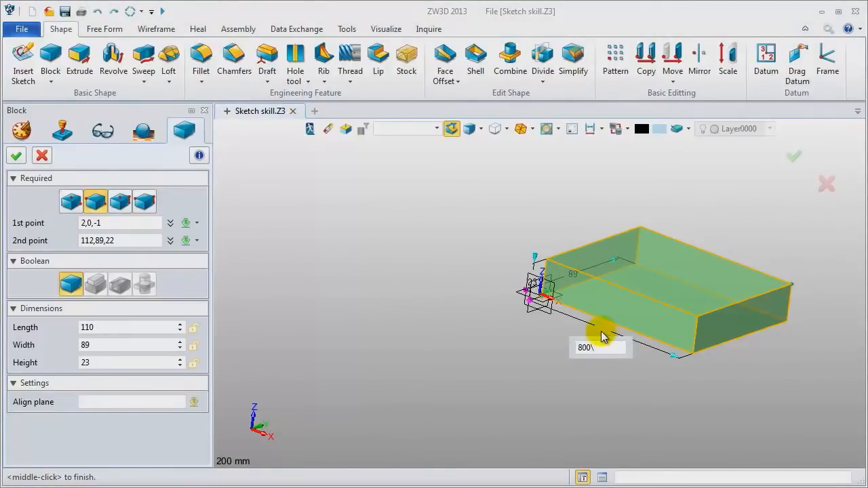
{"action": "type", "text": "00"}
{"action": "key", "text": "Return"}
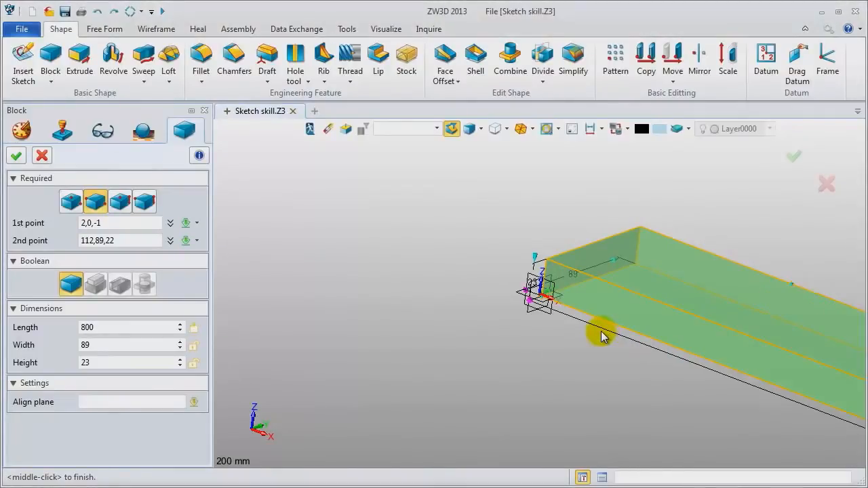
{"action": "left_click", "coordinate": [569, 279]}
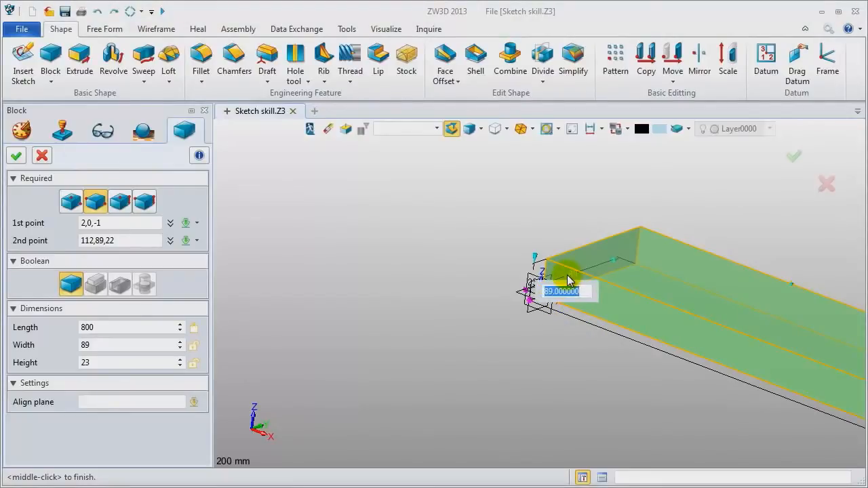
{"action": "type", "text": "40"}
{"action": "key", "text": "Return"}
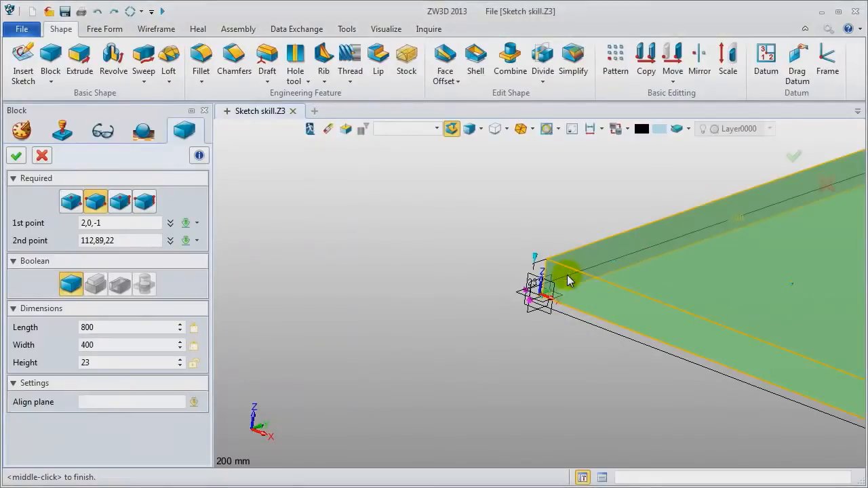
{"action": "middle_click", "coordinate": [434, 291]}
{"action": "middle_click_drag", "start_coordinate": [460, 263], "coordinate": [265, 306]}
{"action": "scroll", "coordinate": [265, 298], "scroll_direction": "down", "scroll_amount": 5}
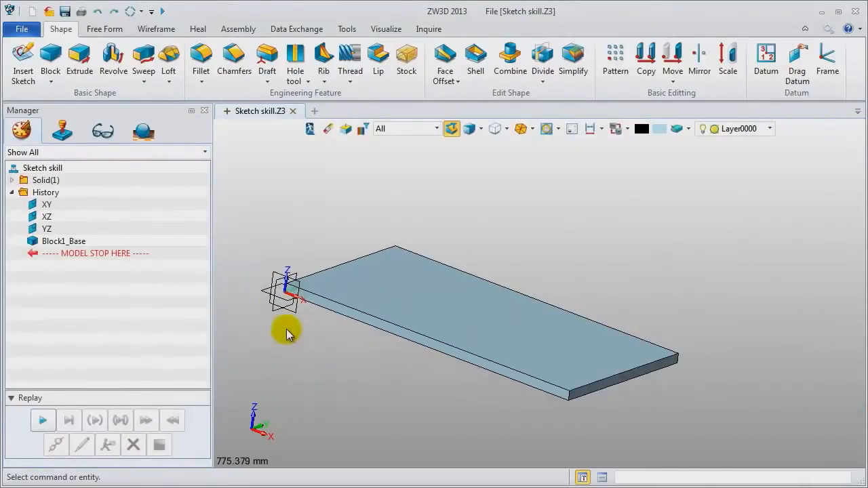
Step: Insert a new sketch on the XY datum plane
{"action": "scroll", "coordinate": [286, 330], "scroll_direction": "down", "scroll_amount": 1}
{"action": "right_click", "coordinate": [249, 192]}
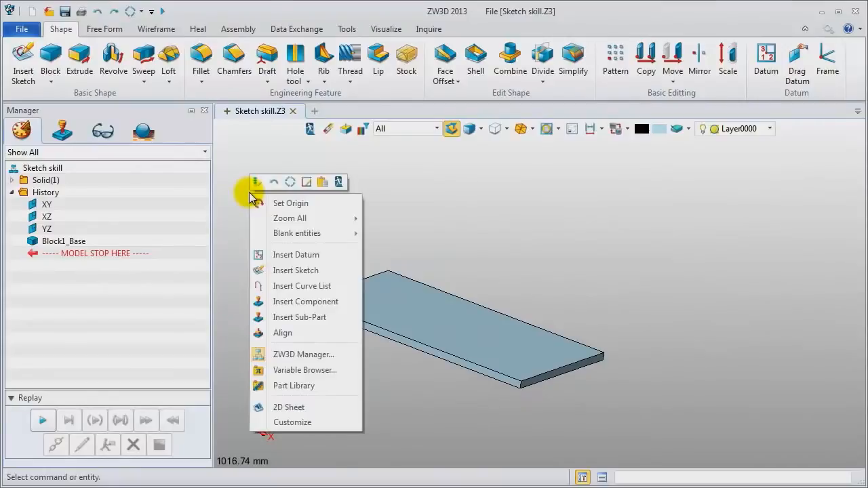
{"action": "left_click", "coordinate": [292, 270]}
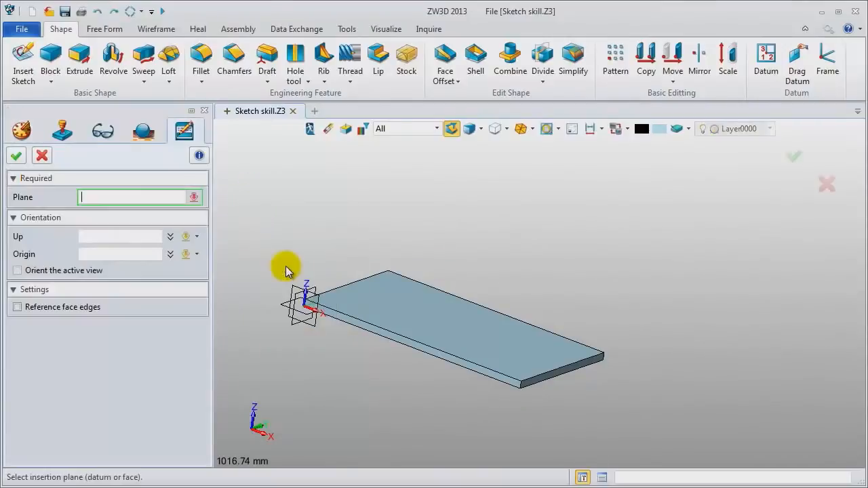
{"action": "left_click", "coordinate": [295, 306]}
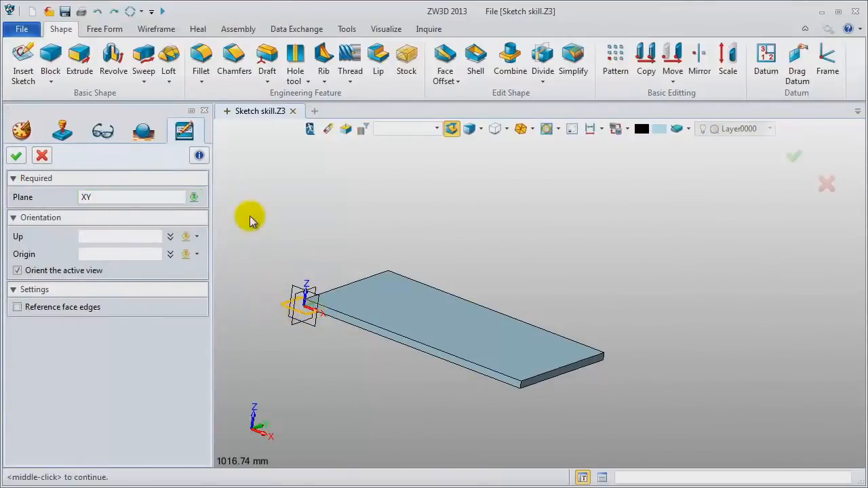
{"action": "left_click", "coordinate": [113, 196]}
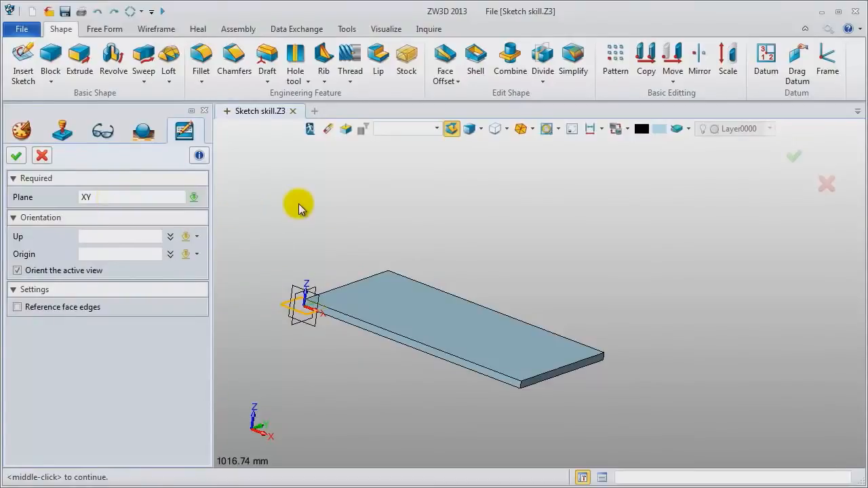
{"action": "middle_click", "coordinate": [300, 208]}
{"action": "mouse_move", "coordinate": [290, 203]}
{"action": "middle_mouse_down"}
{"action": "mouse_move", "coordinate": [204, 265]}
{"action": "mouse_move", "coordinate": [184, 266]}
{"action": "middle_mouse_up"}
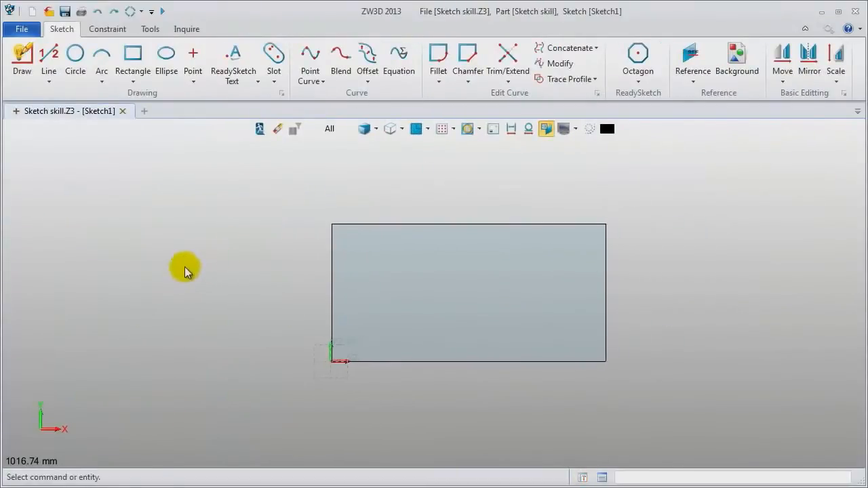
Step: Import the image file song into the sketch as curves
{"action": "left_click", "coordinate": [150, 29]}
{"action": "left_click", "coordinate": [107, 68]}
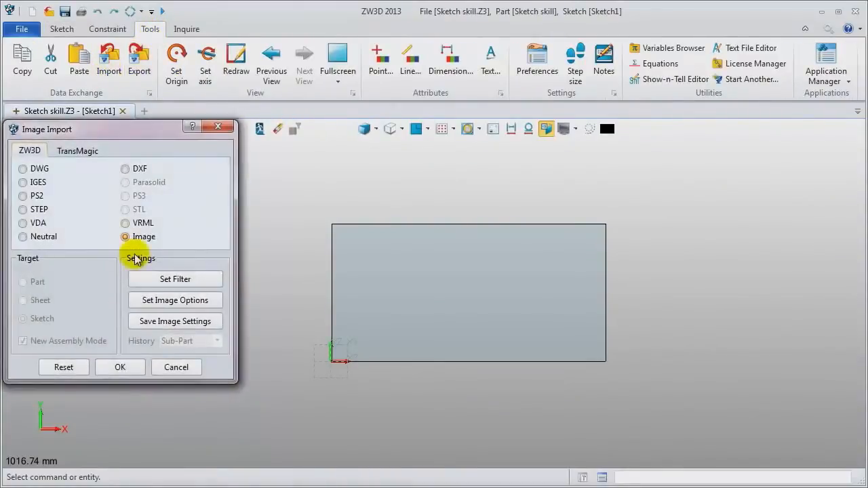
{"action": "left_click", "coordinate": [112, 368]}
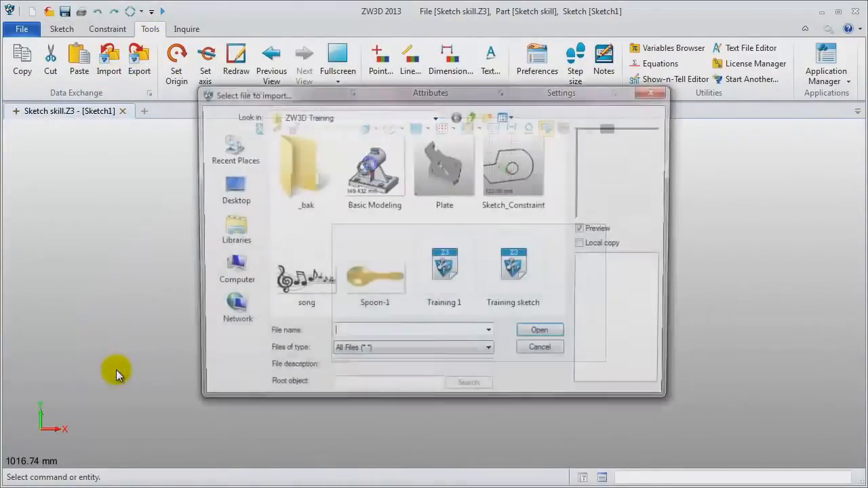
{"action": "left_click", "coordinate": [293, 285]}
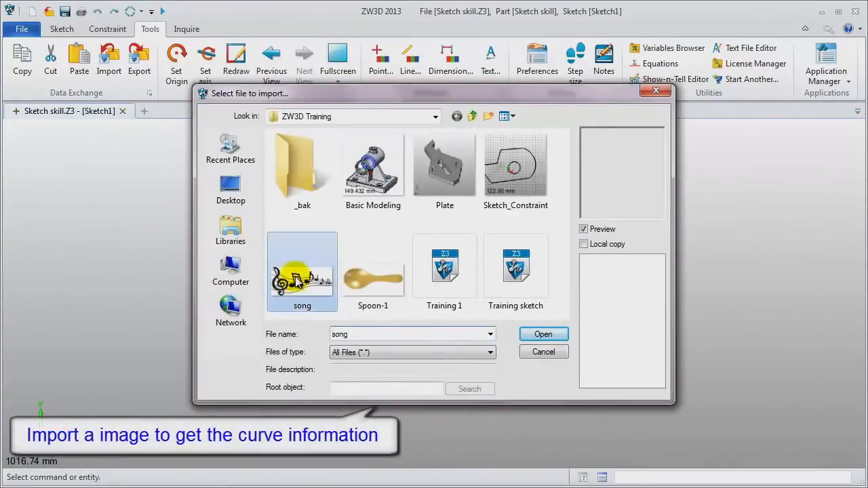
{"action": "left_click", "coordinate": [553, 337]}
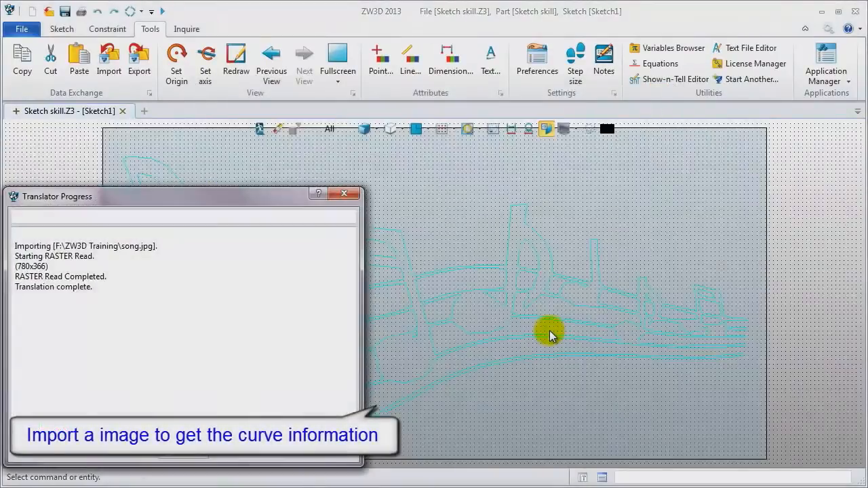
{"action": "left_click", "coordinate": [351, 195]}
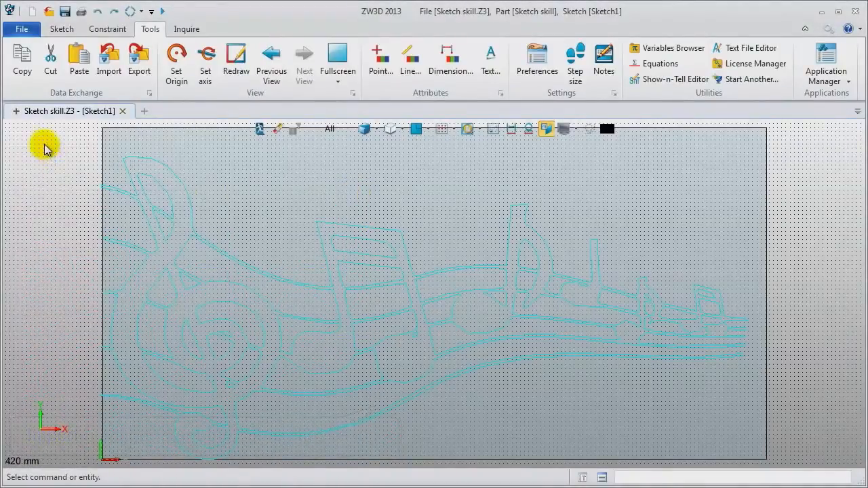
Step: Change the line color of all imported curves to black and exit the sketch
{"action": "scroll", "coordinate": [85, 180], "scroll_direction": "down", "scroll_amount": 3}
{"action": "middle_click_drag", "start_coordinate": [61, 170], "coordinate": [111, 183]}
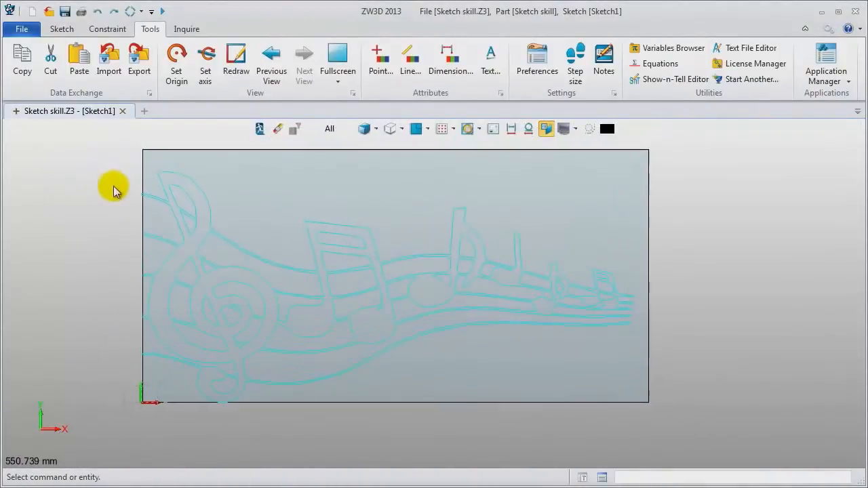
{"action": "mouse_move", "coordinate": [105, 175]}
{"action": "left_mouse_down"}
{"action": "mouse_move", "coordinate": [855, 470]}
{"action": "mouse_move", "coordinate": [804, 427]}
{"action": "left_mouse_up"}
{"action": "right_click", "coordinate": [688, 169]}
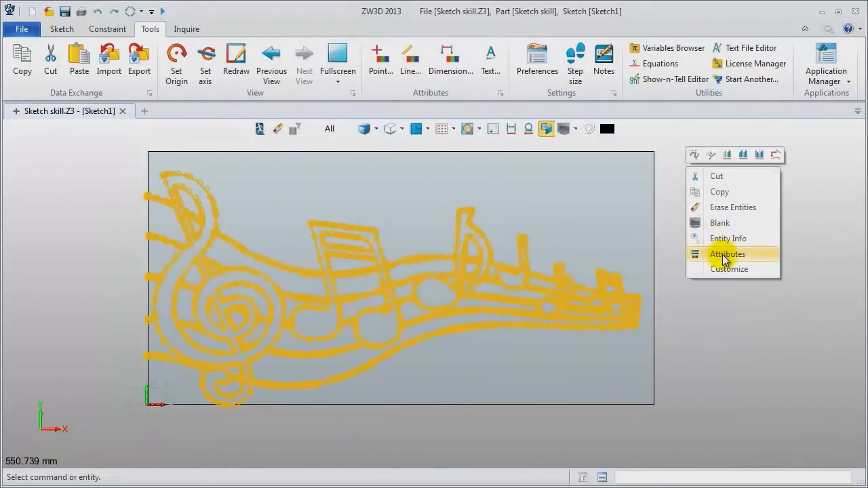
{"action": "left_click", "coordinate": [719, 253]}
{"action": "left_click", "coordinate": [499, 151]}
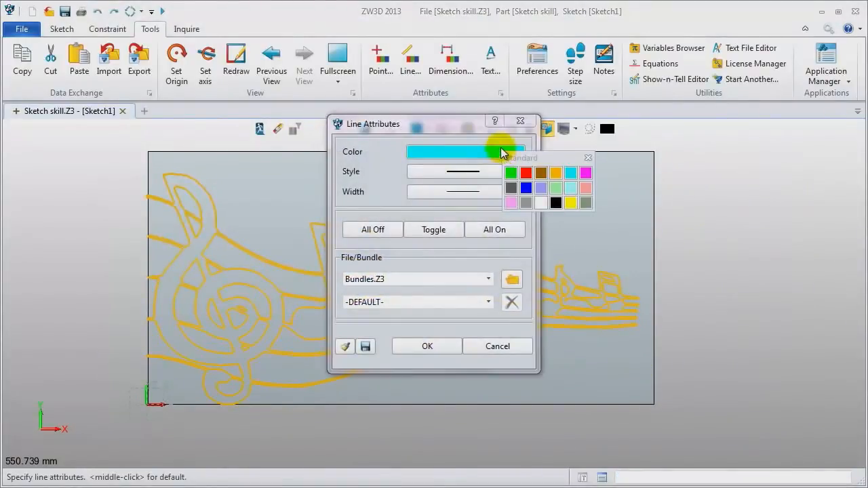
{"action": "left_click", "coordinate": [553, 202]}
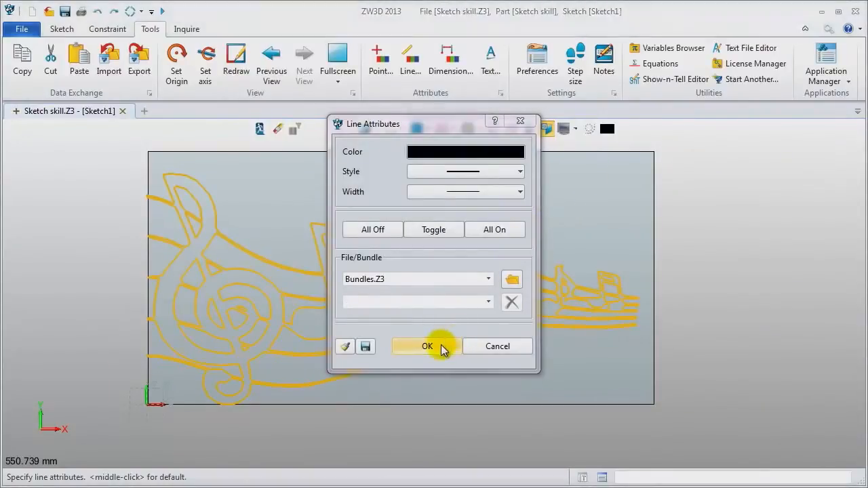
{"action": "left_click", "coordinate": [440, 347]}
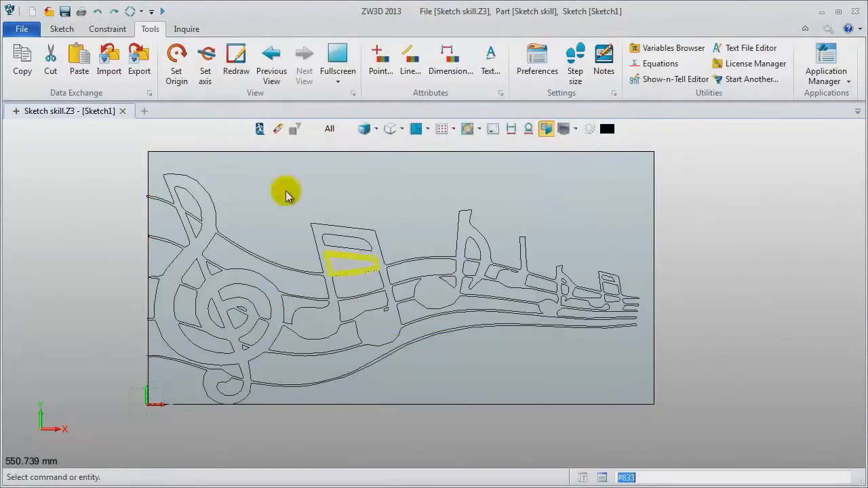
{"action": "left_click", "coordinate": [260, 129]}
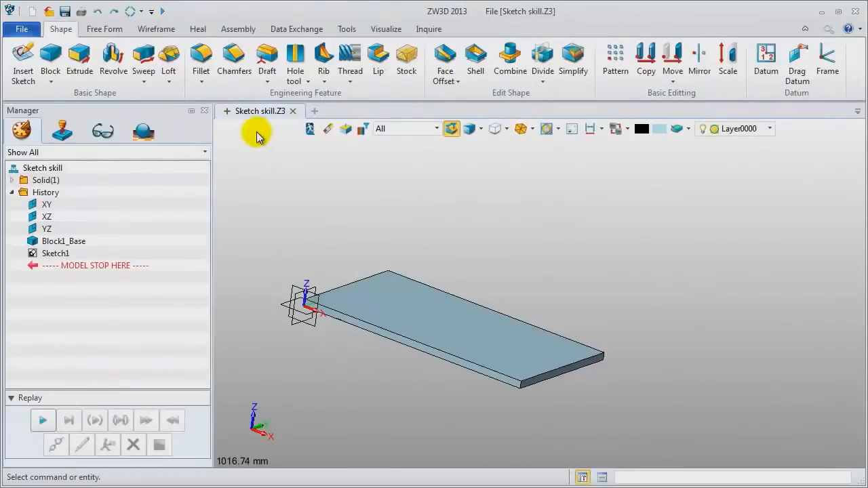
Step: Relocate Sketch1 onto the block's top face with the Y direction as up and its origin near the block's corner at the datum planes
{"action": "mouse_move", "coordinate": [298, 247]}
{"action": "middle_mouse_down"}
{"action": "mouse_move", "coordinate": [341, 240]}
{"action": "mouse_move", "coordinate": [337, 187]}
{"action": "mouse_move", "coordinate": [358, 256]}
{"action": "mouse_move", "coordinate": [304, 211]}
{"action": "mouse_move", "coordinate": [333, 235]}
{"action": "middle_mouse_up"}
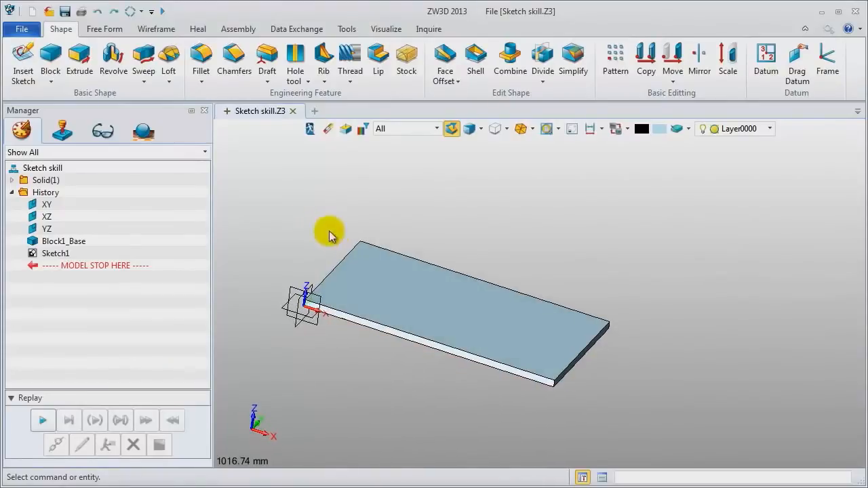
{"action": "right_click", "coordinate": [60, 252]}
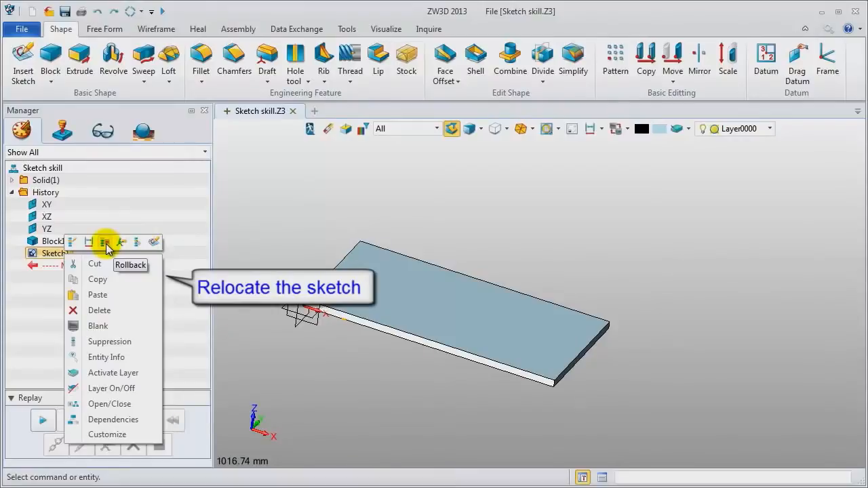
{"action": "left_click", "coordinate": [122, 243]}
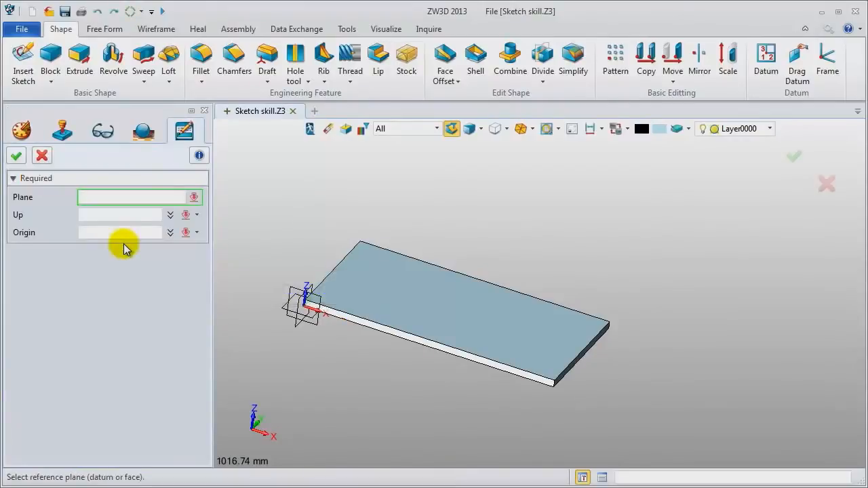
{"action": "left_click", "coordinate": [408, 314]}
{"action": "middle_click_drag", "start_coordinate": [305, 227], "coordinate": [316, 287]}
{"action": "left_click", "coordinate": [316, 290]}
{"action": "scroll", "coordinate": [315, 298], "scroll_direction": "up", "scroll_amount": 8}
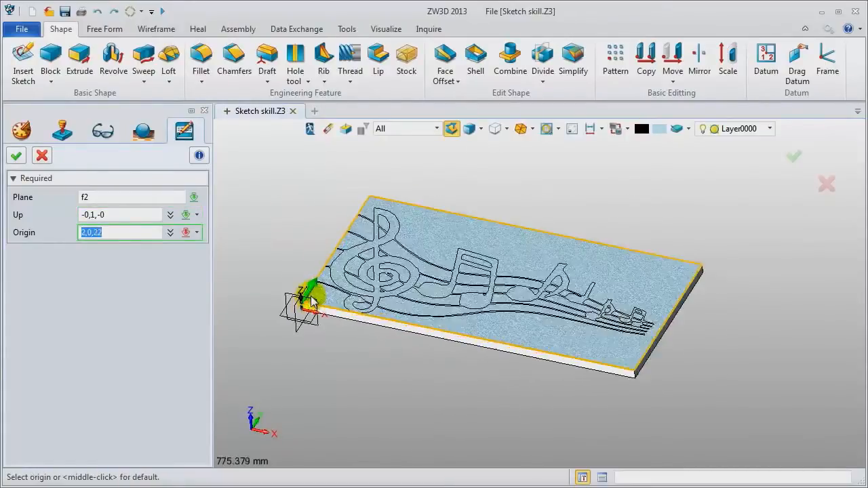
{"action": "scroll", "coordinate": [310, 305], "scroll_direction": "down", "scroll_amount": 4}
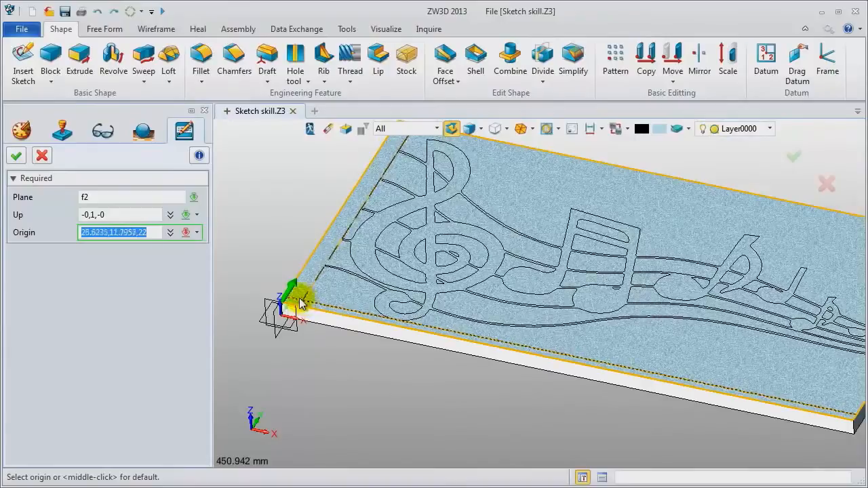
{"action": "scroll", "coordinate": [300, 303], "scroll_direction": "down", "scroll_amount": 2}
{"action": "left_click", "coordinate": [301, 298]}
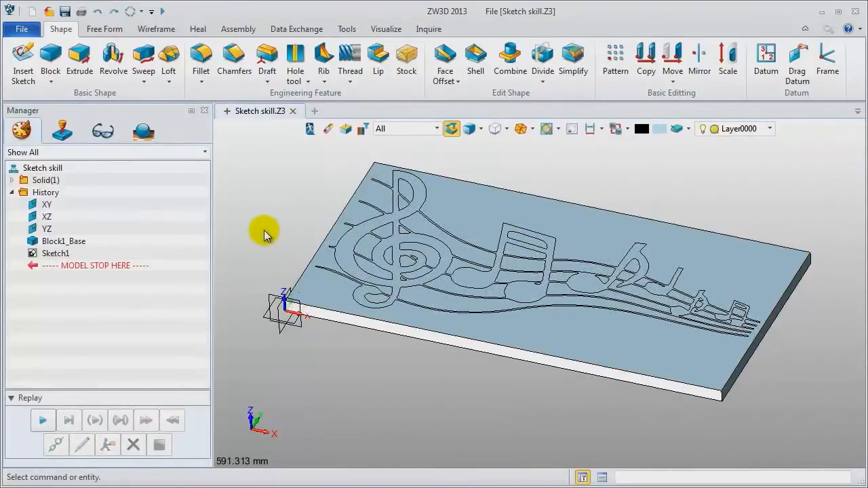
Step: Extrude Sketch1 as a two-sided extrusion with start 0 and end 2 mm
{"action": "left_click", "coordinate": [81, 62]}
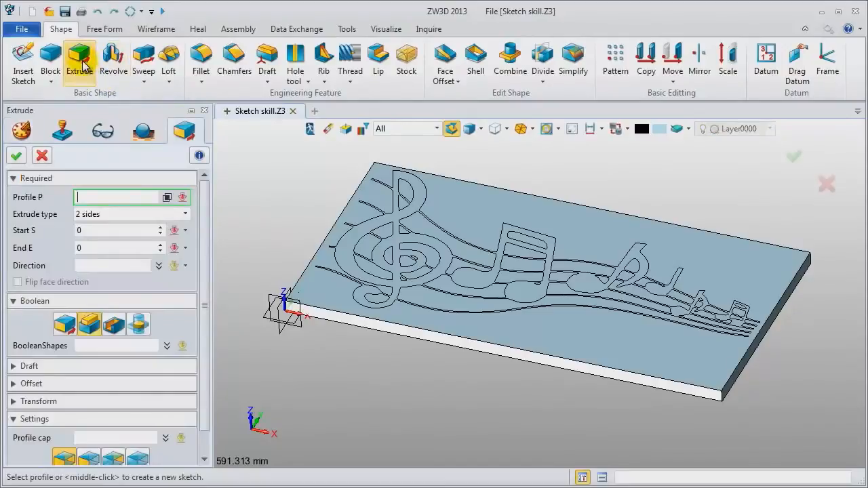
{"action": "left_click", "coordinate": [420, 214]}
{"action": "middle_click", "coordinate": [427, 225]}
{"action": "middle_click", "coordinate": [78, 244]}
{"action": "left_click", "coordinate": [92, 249]}
{"action": "double_click", "coordinate": [78, 249]}
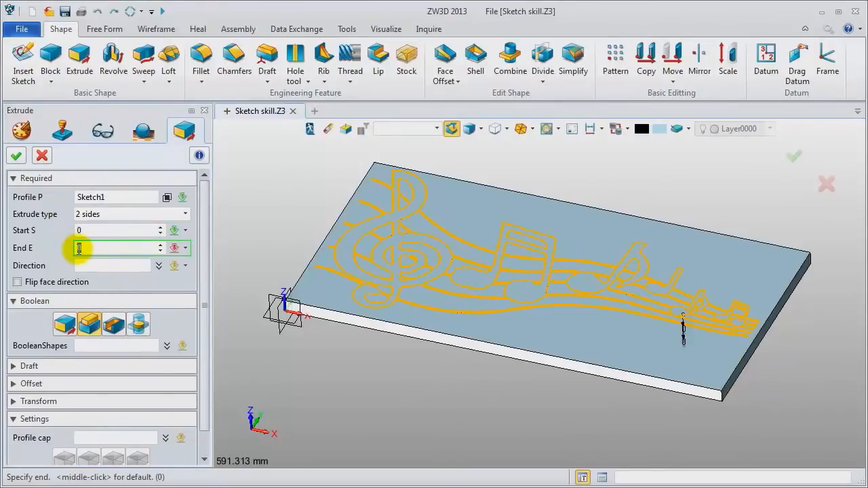
{"action": "type", "text": "2"}
{"action": "key", "text": "Return"}
{"action": "left_click", "coordinate": [27, 301]}
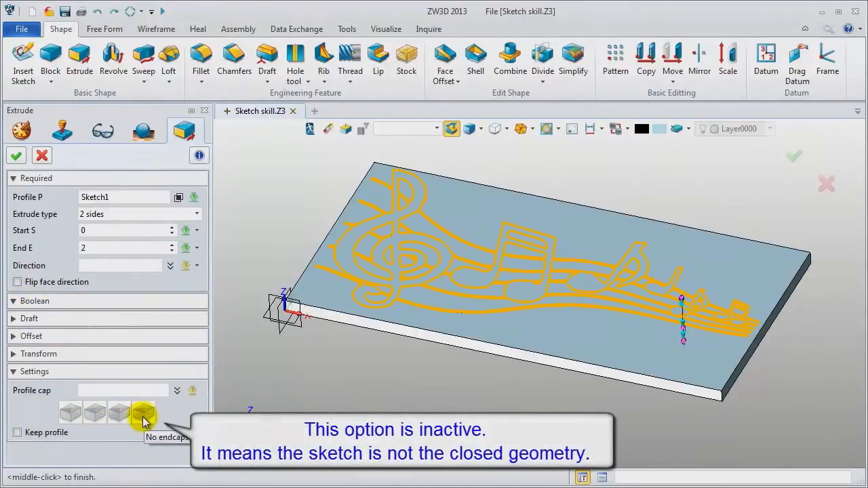
{"action": "left_click", "coordinate": [77, 302]}
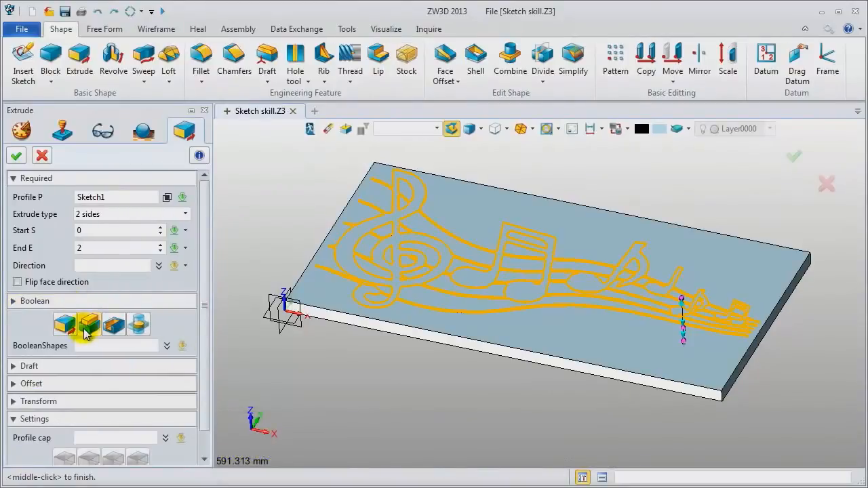
{"action": "left_click", "coordinate": [16, 155]}
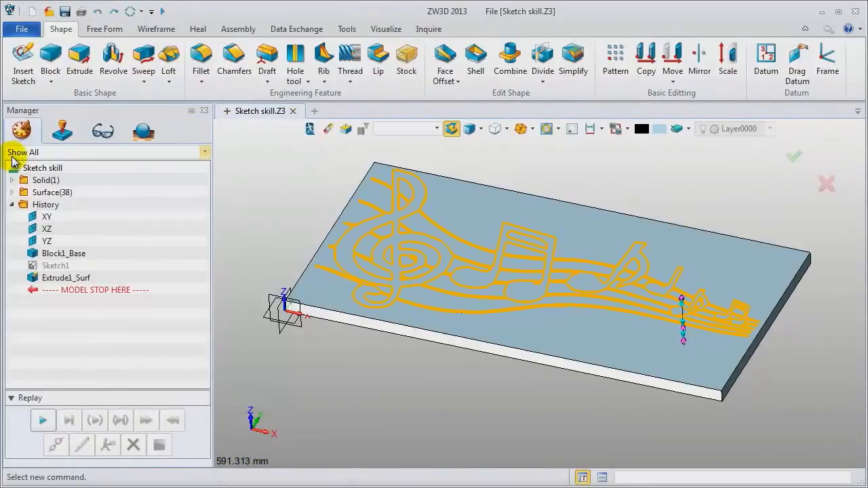
Step: Examine the solid and surface bodies of the part to check what the extrusion created
{"action": "left_click", "coordinate": [11, 180]}
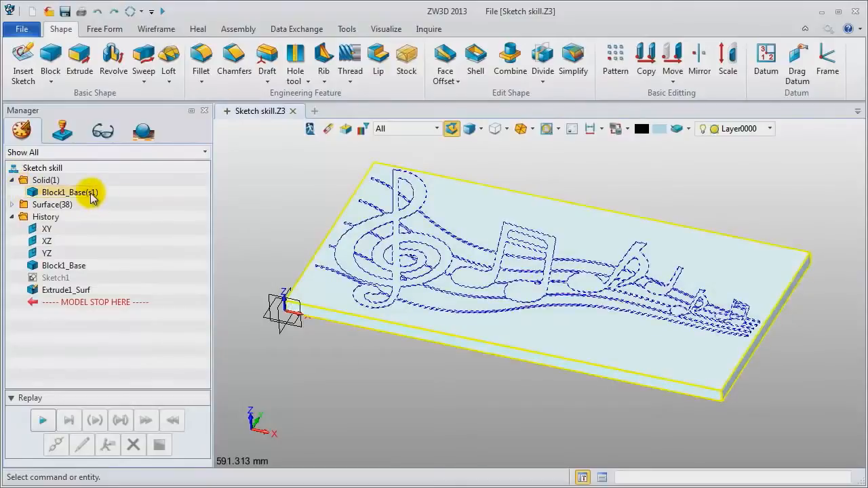
{"action": "left_click", "coordinate": [12, 204]}
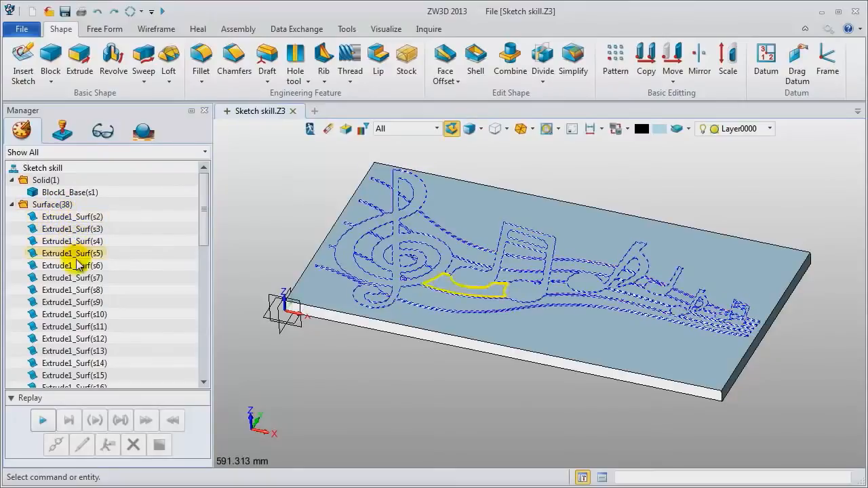
{"action": "left_click", "coordinate": [11, 205]}
Step: Reopen Sketch1 for editing and hide the block so only the sketch curves are displayed
{"action": "left_click", "coordinate": [70, 277]}
{"action": "right_click", "coordinate": [72, 276]}
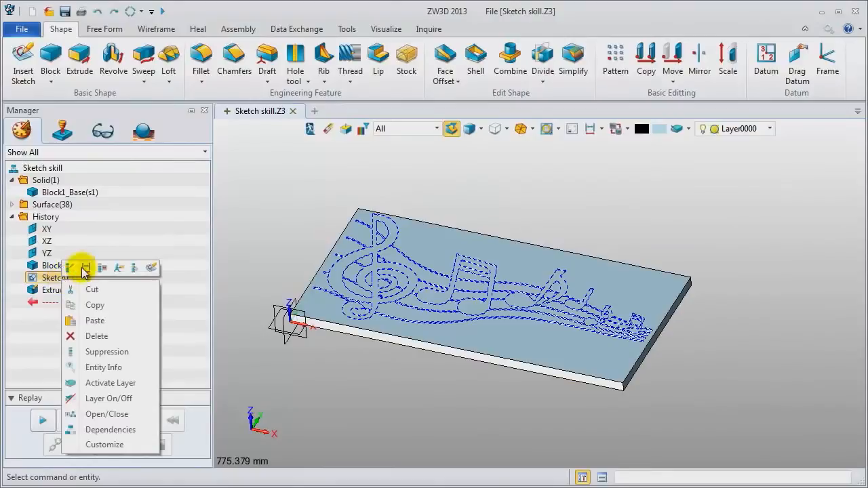
{"action": "left_click", "coordinate": [72, 268]}
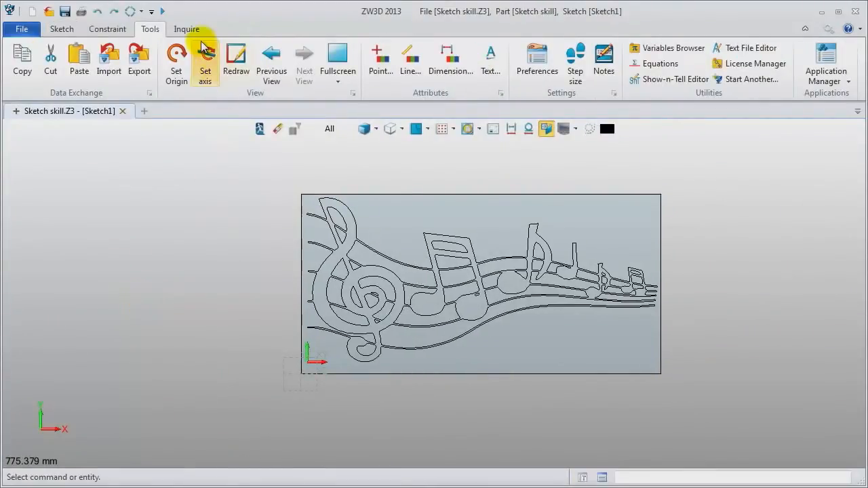
{"action": "left_click", "coordinate": [493, 129]}
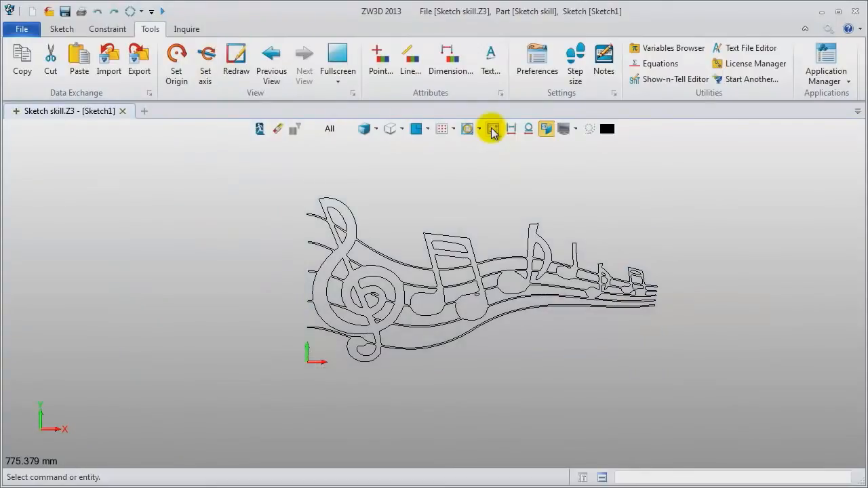
{"action": "scroll", "coordinate": [562, 183], "scroll_direction": "up", "scroll_amount": 2}
{"action": "scroll", "coordinate": [563, 209], "scroll_direction": "up", "scroll_amount": 1}
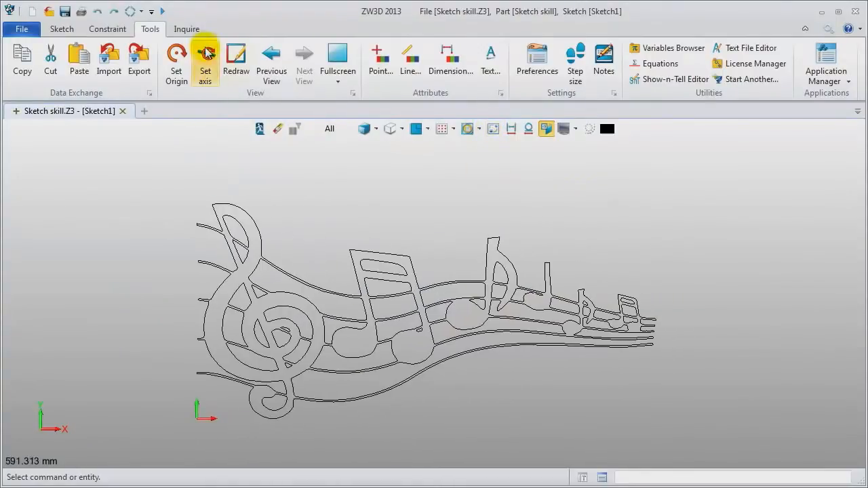
Step: Check the connectivity of all sketch curves and read the endpoint check for unmatched endpoints
{"action": "left_click", "coordinate": [193, 29]}
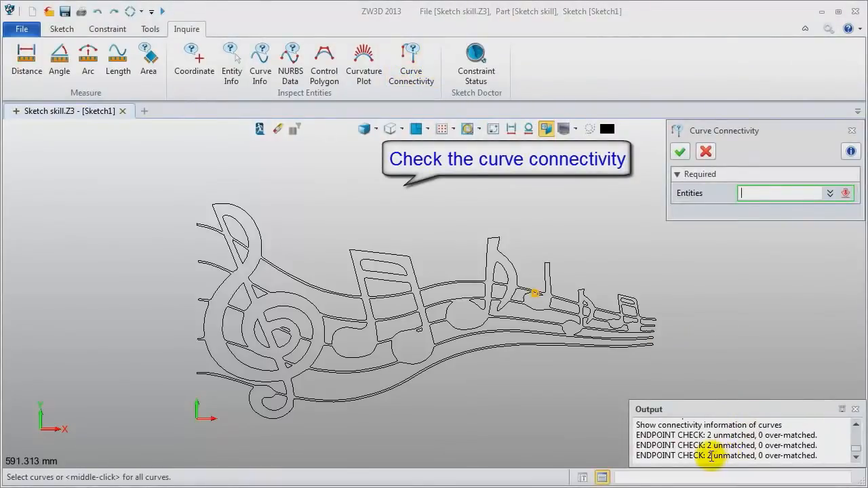
{"action": "left_click_drag", "start_coordinate": [708, 457], "coordinate": [819, 464]}
{"action": "left_click", "coordinate": [827, 458]}
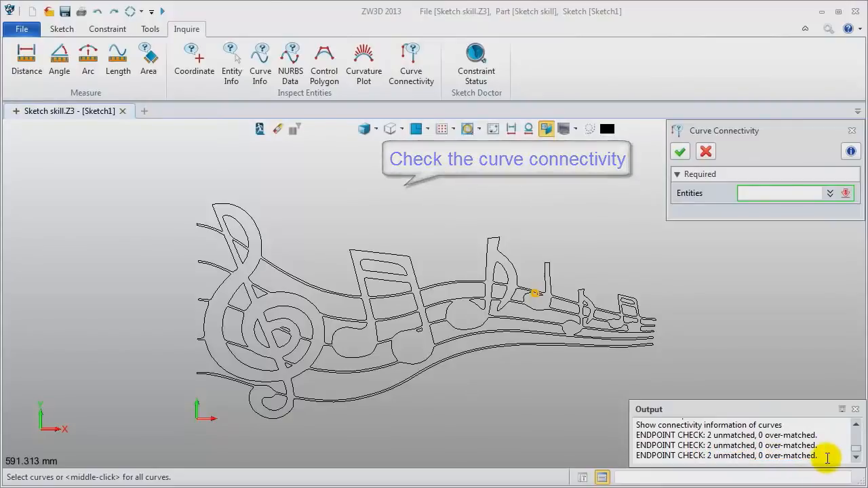
Step: Close the gap between the two unmatched sketch endpoints with a curvature Blend curve, trimming both curves
{"action": "scroll", "coordinate": [568, 350], "scroll_direction": "up", "scroll_amount": 1}
{"action": "scroll", "coordinate": [535, 309], "scroll_direction": "up", "scroll_amount": 4}
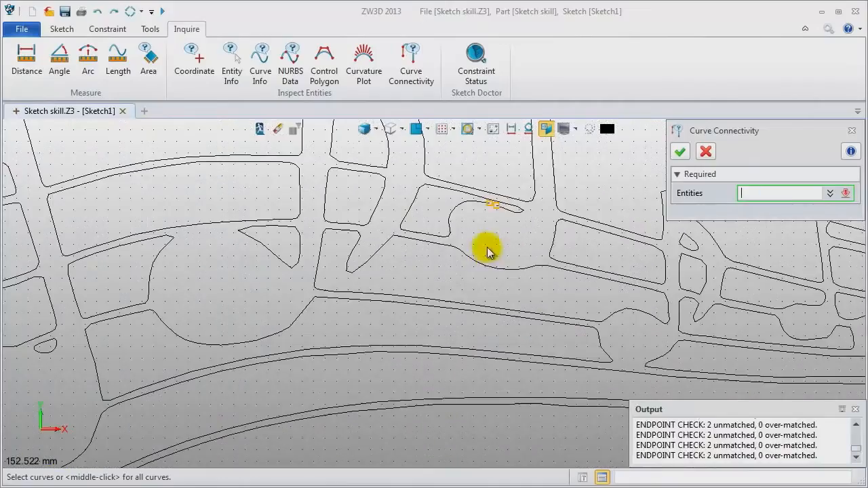
{"action": "scroll", "coordinate": [467, 261], "scroll_direction": "up", "scroll_amount": 3}
{"action": "left_click", "coordinate": [453, 261]}
{"action": "scroll", "coordinate": [418, 246], "scroll_direction": "up", "scroll_amount": 1}
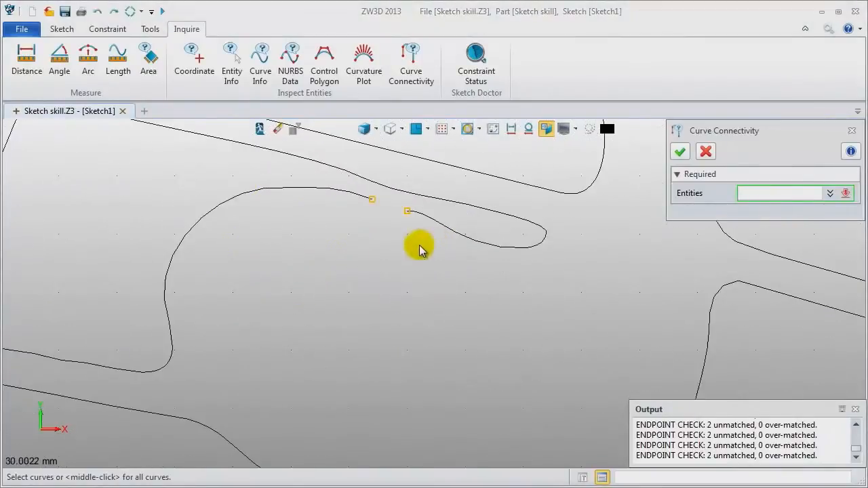
{"action": "scroll", "coordinate": [380, 224], "scroll_direction": "up", "scroll_amount": 4}
{"action": "middle_click_drag", "start_coordinate": [362, 310], "coordinate": [362, 333]}
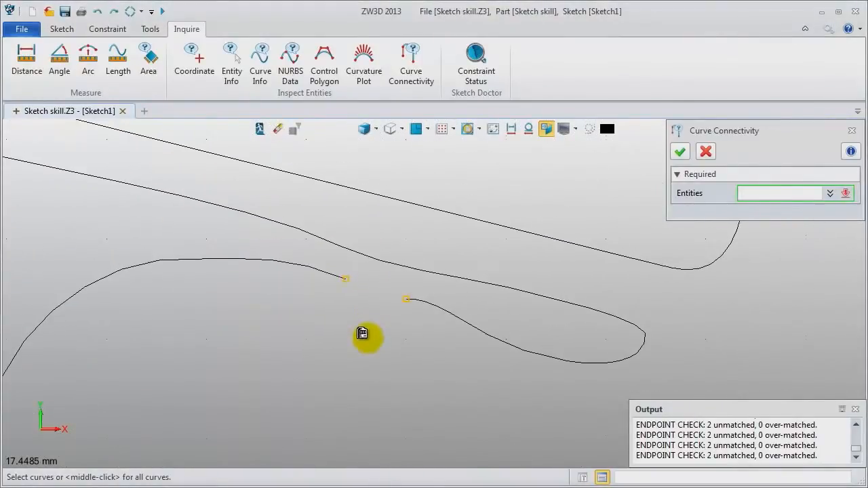
{"action": "left_click", "coordinate": [103, 29]}
{"action": "left_click", "coordinate": [61, 28]}
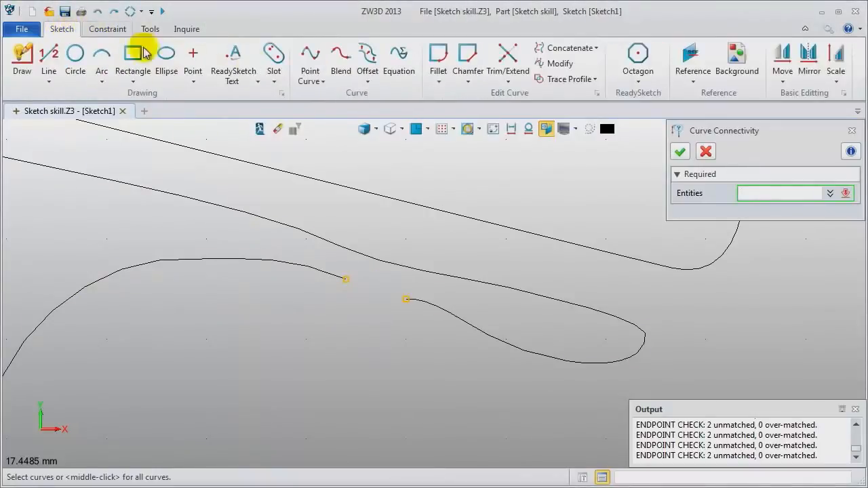
{"action": "left_click", "coordinate": [342, 61]}
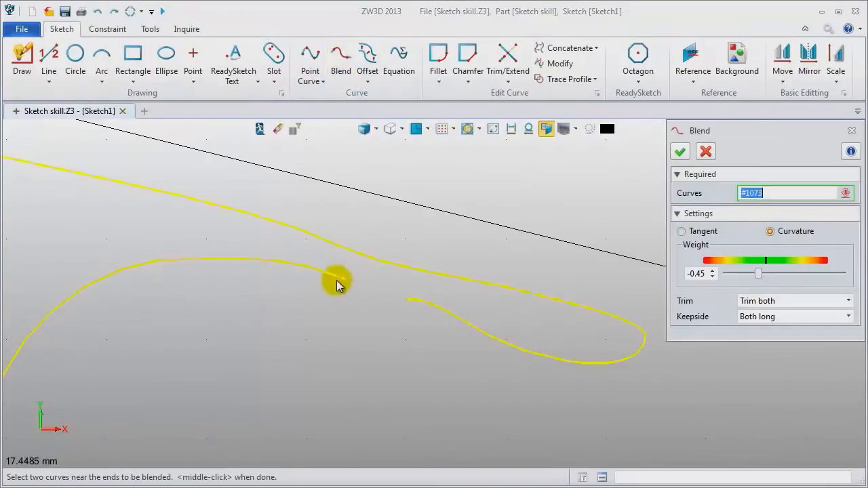
{"action": "scroll", "coordinate": [339, 283], "scroll_direction": "up", "scroll_amount": 2}
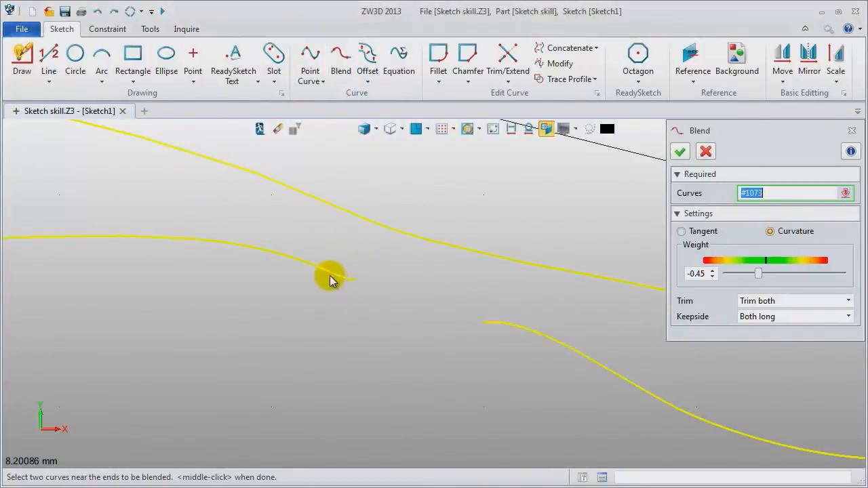
{"action": "left_click", "coordinate": [335, 281]}
{"action": "left_click", "coordinate": [511, 327]}
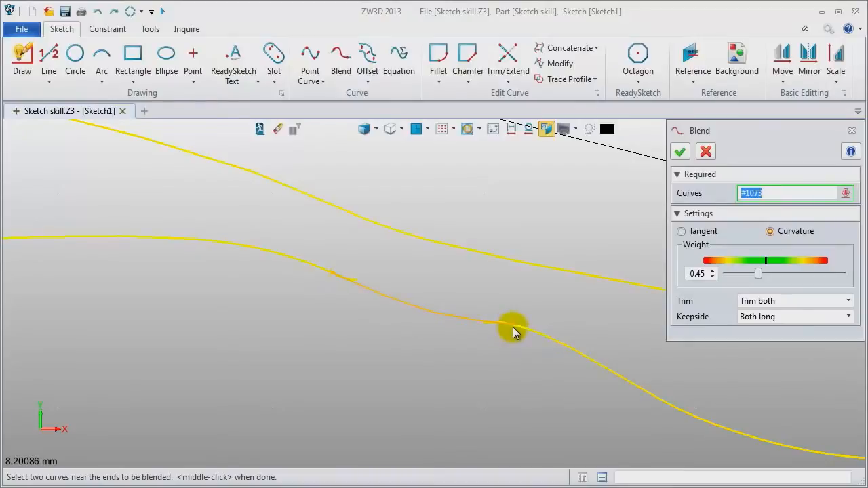
{"action": "left_click", "coordinate": [516, 327]}
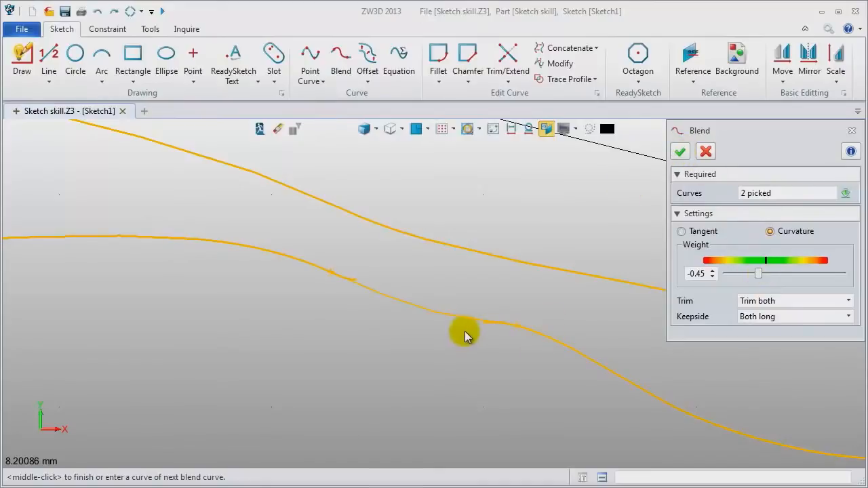
{"action": "left_click", "coordinate": [680, 153]}
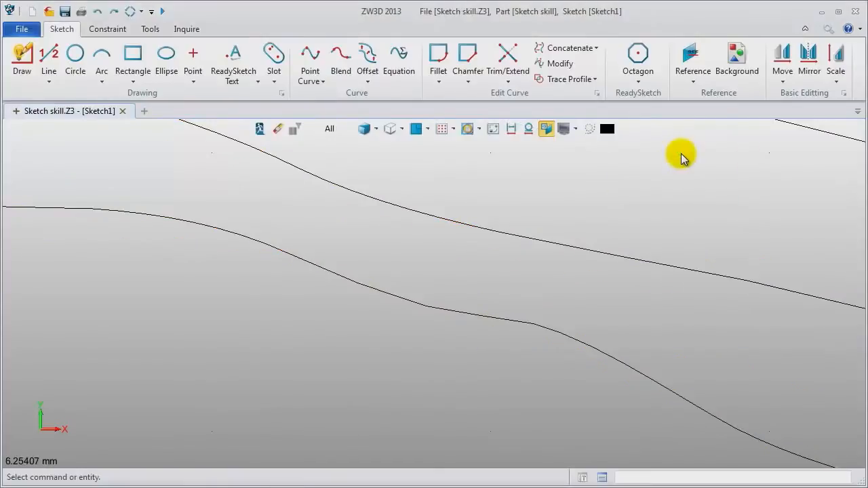
Step: Recheck the connectivity of all sketch curves and read the endpoint check for remaining unmatched ends
{"action": "left_click", "coordinate": [459, 316]}
{"action": "scroll", "coordinate": [441, 366], "scroll_direction": "down", "scroll_amount": 3}
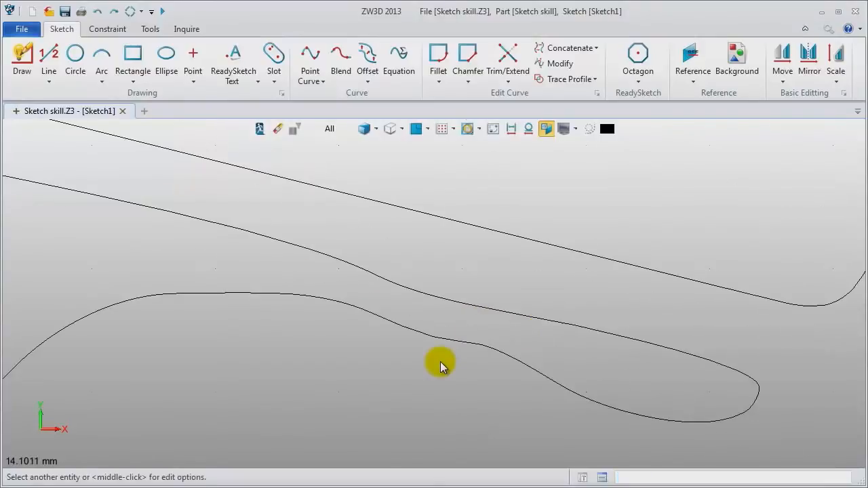
{"action": "scroll", "coordinate": [419, 393], "scroll_direction": "down", "scroll_amount": 5}
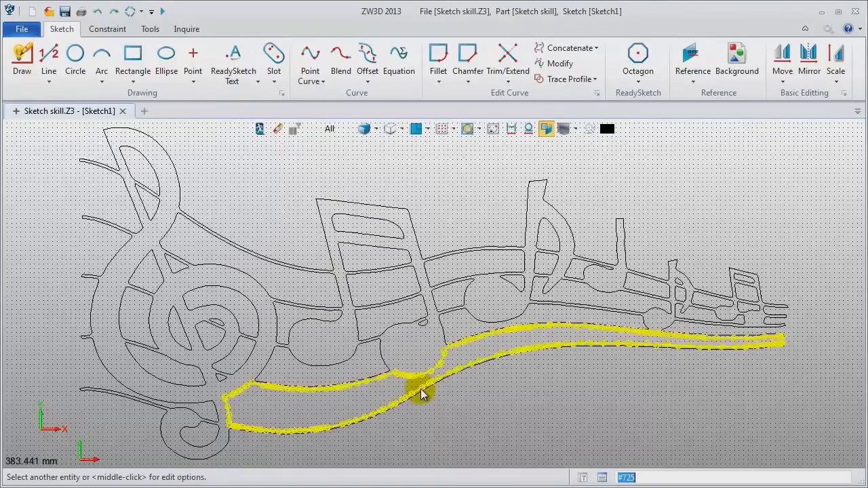
{"action": "left_click", "coordinate": [188, 31]}
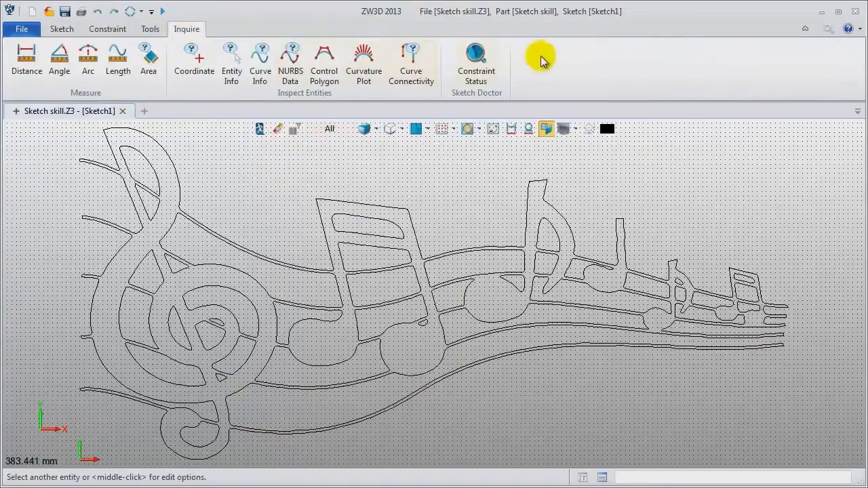
{"action": "left_click", "coordinate": [412, 63]}
{"action": "middle_click", "coordinate": [463, 155]}
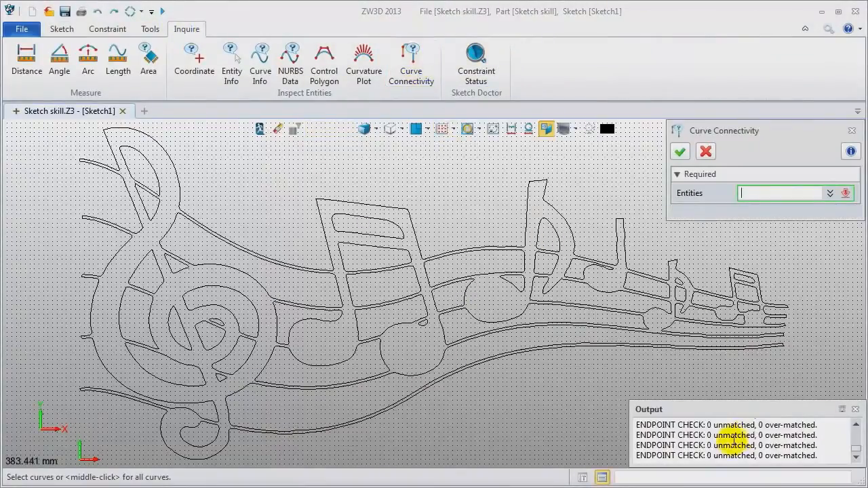
{"action": "left_click_drag", "start_coordinate": [708, 458], "coordinate": [834, 459]}
{"action": "left_click", "coordinate": [834, 459]}
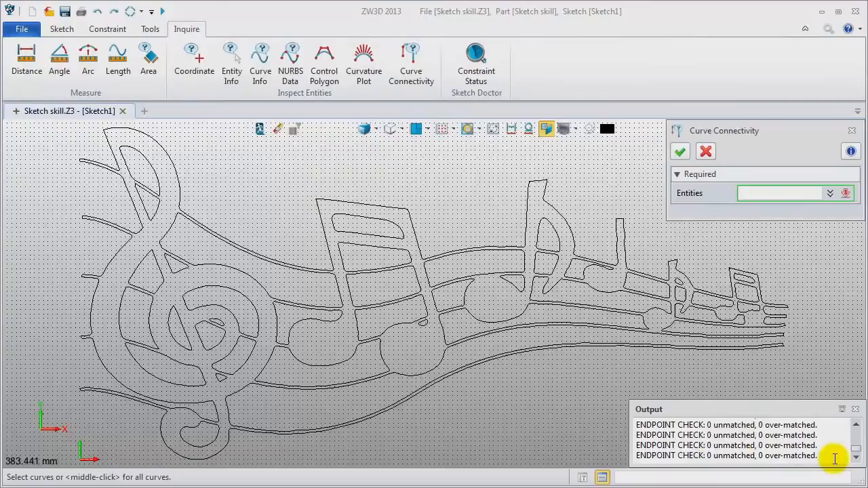
{"action": "left_click", "coordinate": [855, 410]}
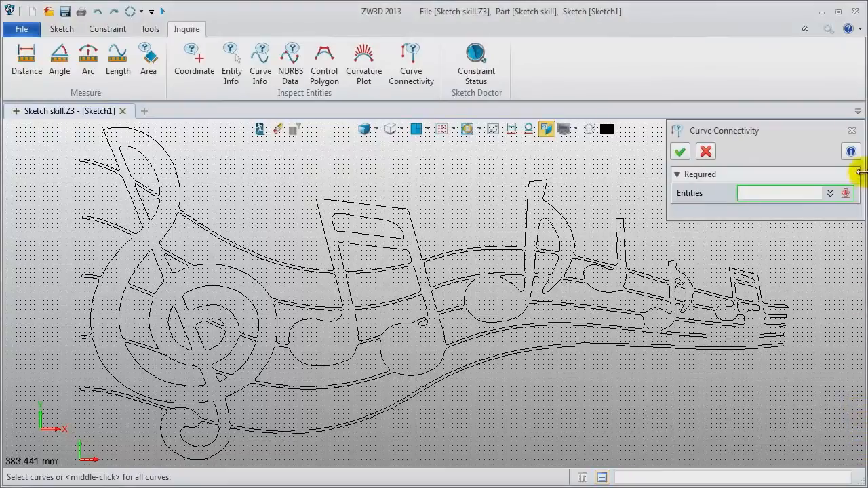
{"action": "left_click", "coordinate": [850, 131]}
Step: Exit the sketch to regenerate the extrusion and list the part's solid bodies to inspect the result
{"action": "left_click", "coordinate": [259, 130]}
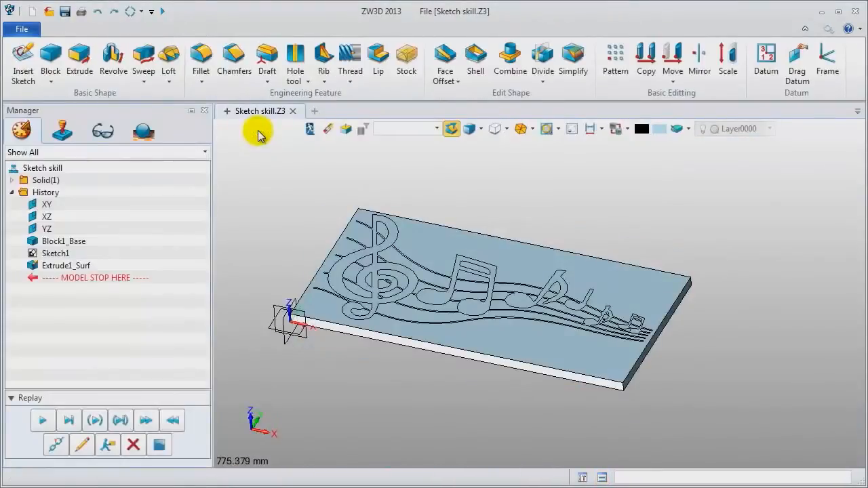
{"action": "left_click", "coordinate": [12, 181]}
{"action": "scroll", "coordinate": [260, 230], "scroll_direction": "up", "scroll_amount": 2}
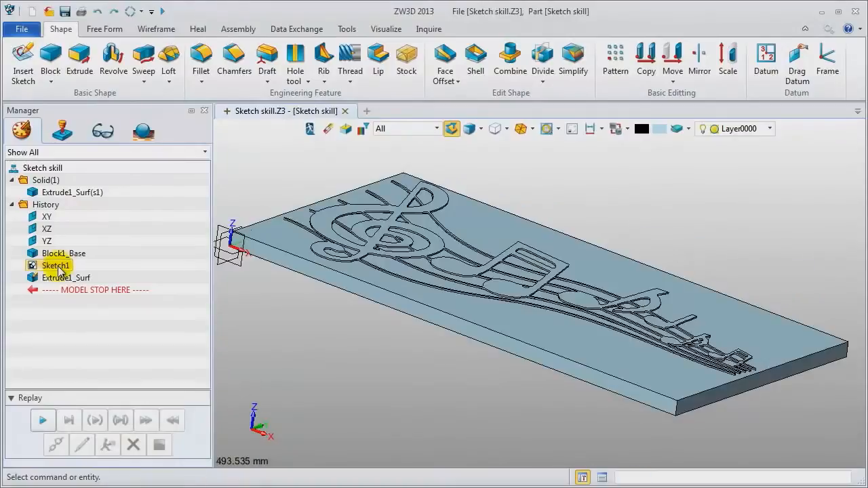
Step: Reopen Sketch1 and copy all its music-note curves to the clipboard with base point 0,0
{"action": "right_click", "coordinate": [58, 266]}
{"action": "left_click", "coordinate": [68, 255]}
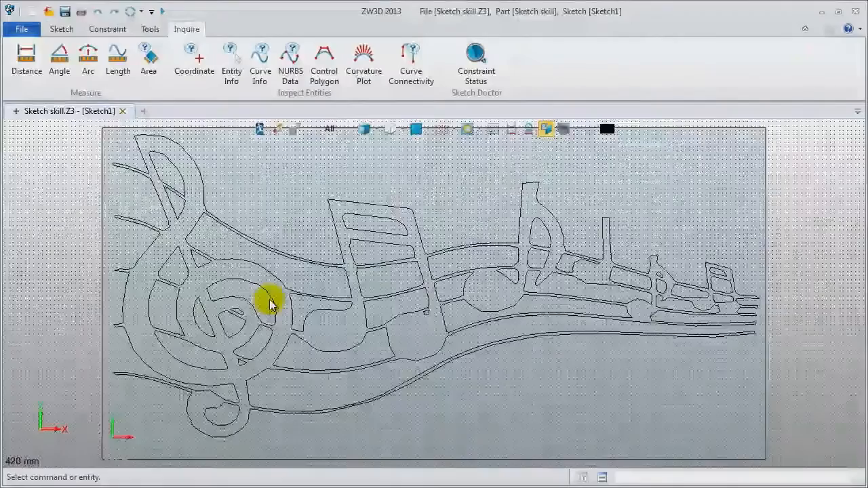
{"action": "mouse_move", "coordinate": [157, 163]}
{"action": "left_mouse_down"}
{"action": "mouse_move", "coordinate": [465, 324]}
{"action": "mouse_move", "coordinate": [761, 456]}
{"action": "left_mouse_up"}
{"action": "key", "text": "ctrl+c"}
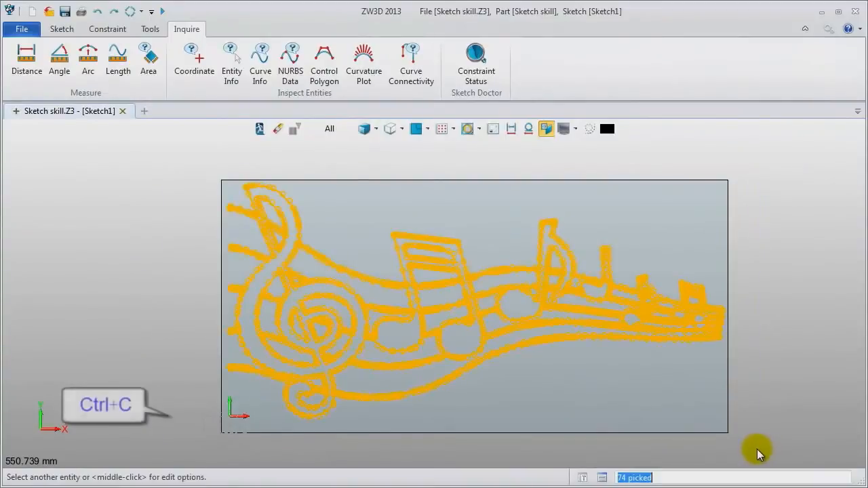
{"action": "left_click", "coordinate": [231, 421]}
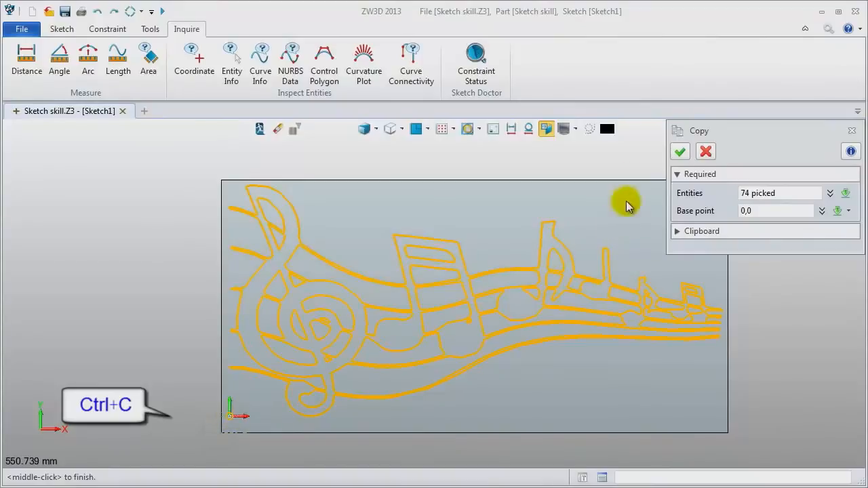
{"action": "left_click", "coordinate": [682, 152]}
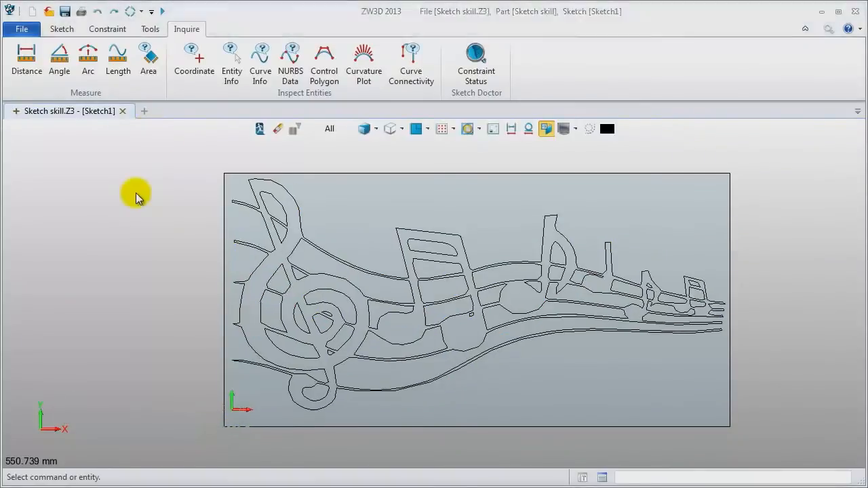
Step: Create a new Part/Assembly file named Reuse Sketch with the default template
{"action": "left_click", "coordinate": [144, 110]}
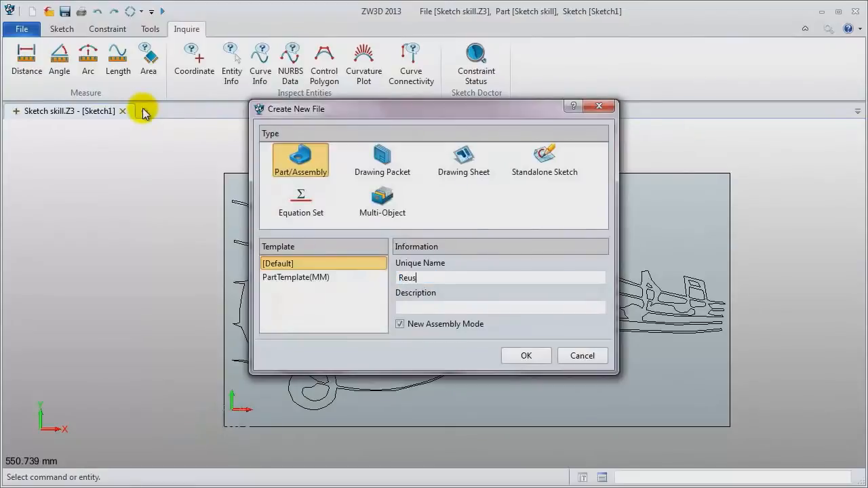
{"action": "type", "text": "Reuse Sketch"}
{"action": "key", "text": "Return"}
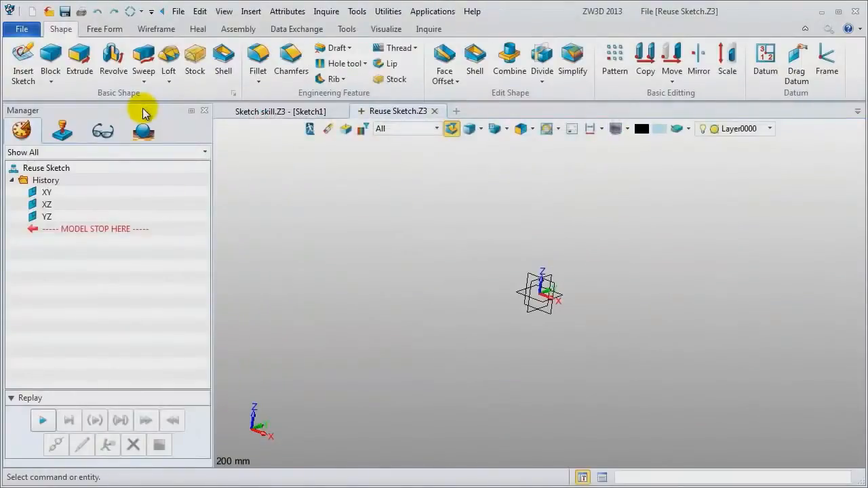
Step: Insert a sketch on the default plane of the new part and paste the copied curves at the origin
{"action": "right_click", "coordinate": [280, 186]}
{"action": "left_click", "coordinate": [308, 270]}
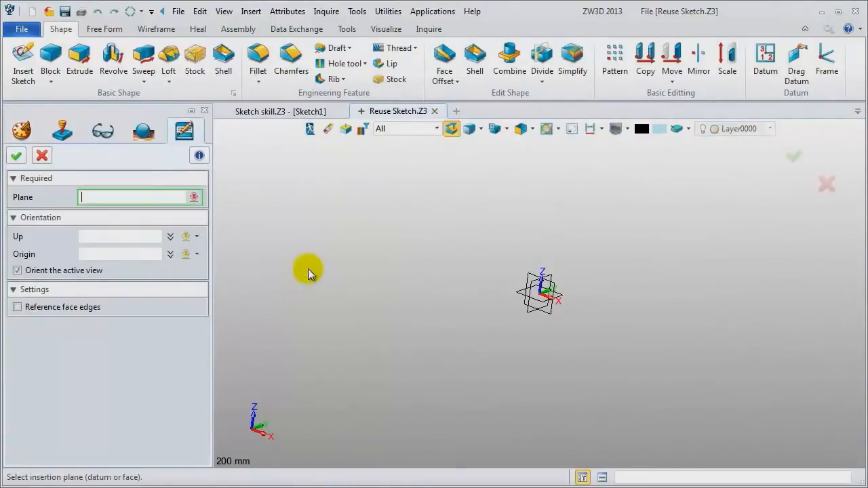
{"action": "middle_click", "coordinate": [309, 271]}
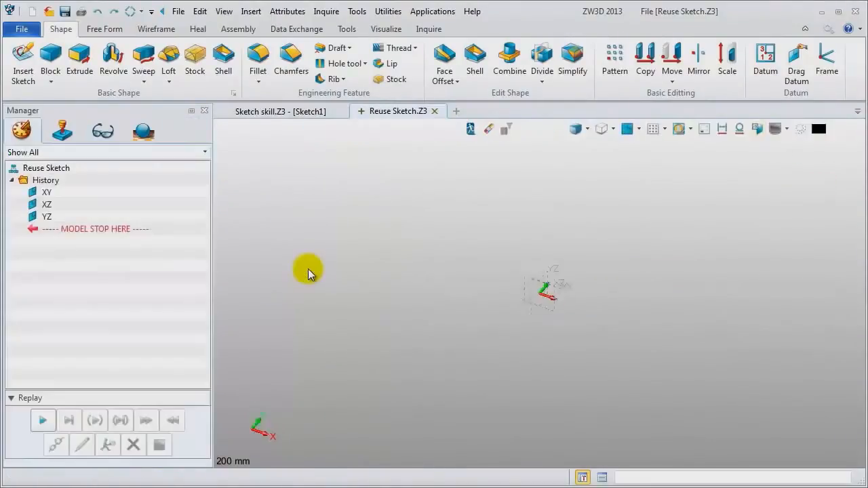
{"action": "key", "text": "ctrl+v"}
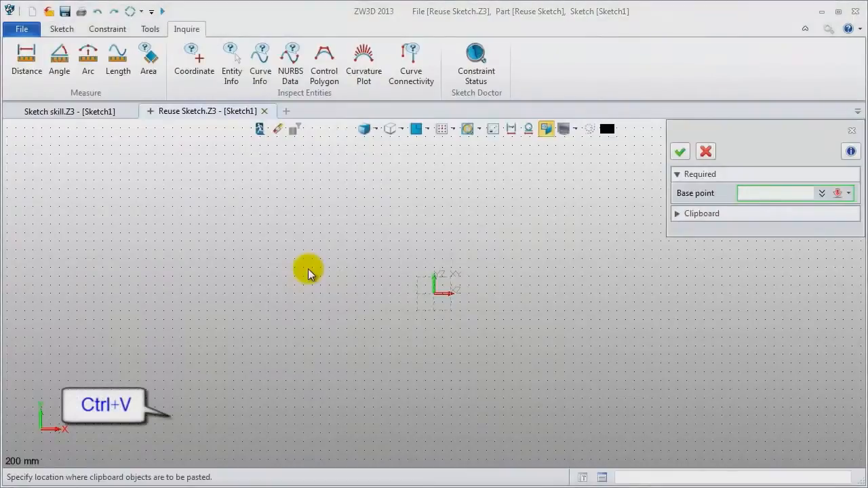
{"action": "left_click", "coordinate": [434, 294]}
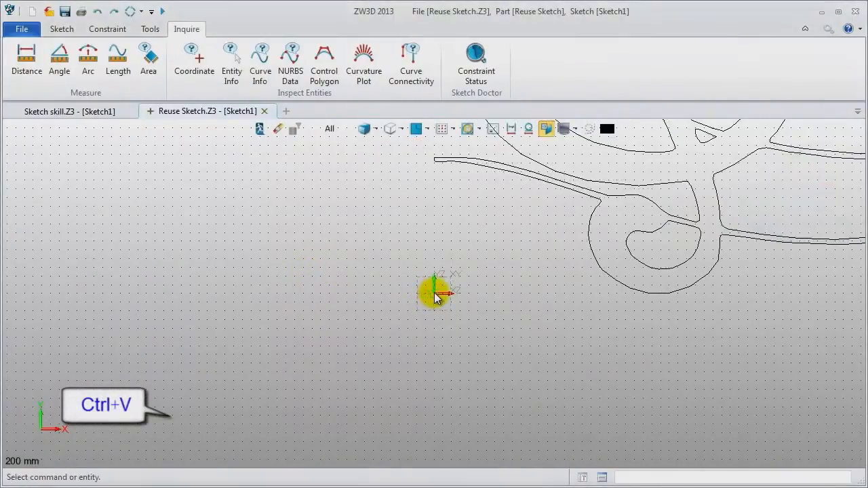
Step: Compare the whole pasted sketch in Reuse Sketch with the original Sketch1 in Sketch skill
{"action": "key", "text": "ctrl+a"}
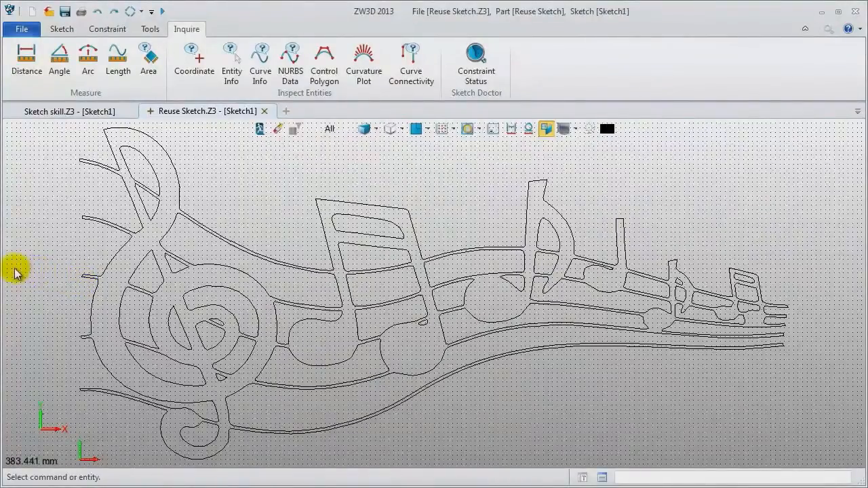
{"action": "left_click", "coordinate": [72, 112]}
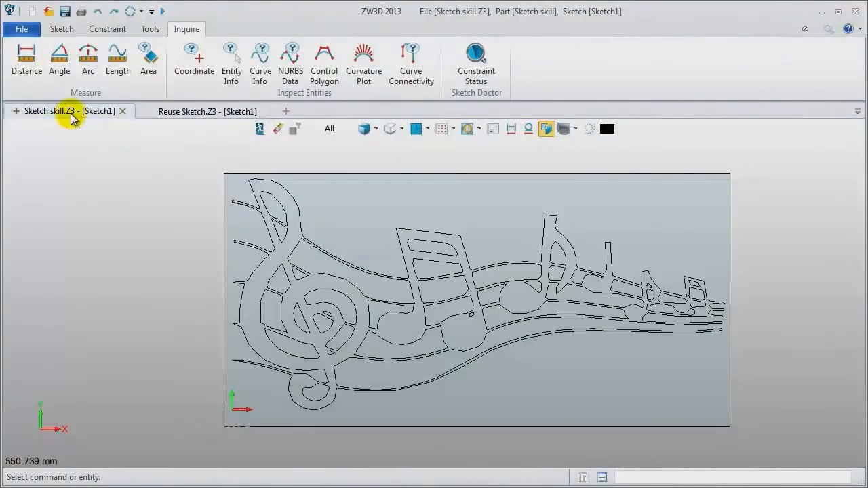
{"action": "left_click", "coordinate": [169, 113]}
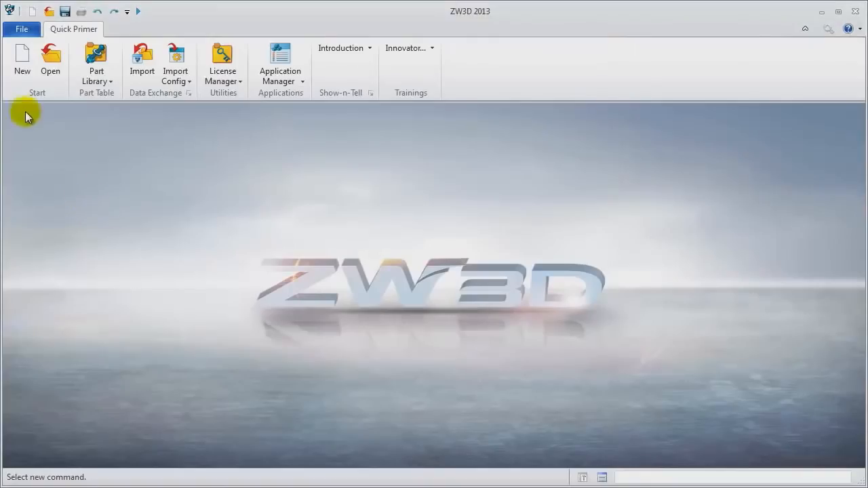
Step: Create a new standalone sketch file named sketch case with the default template
{"action": "left_click", "coordinate": [22, 54]}
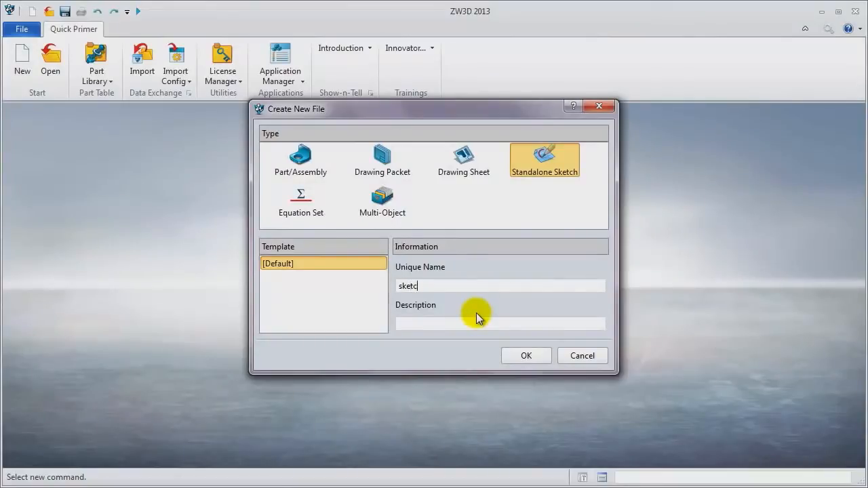
{"action": "key", "text": "Return"}
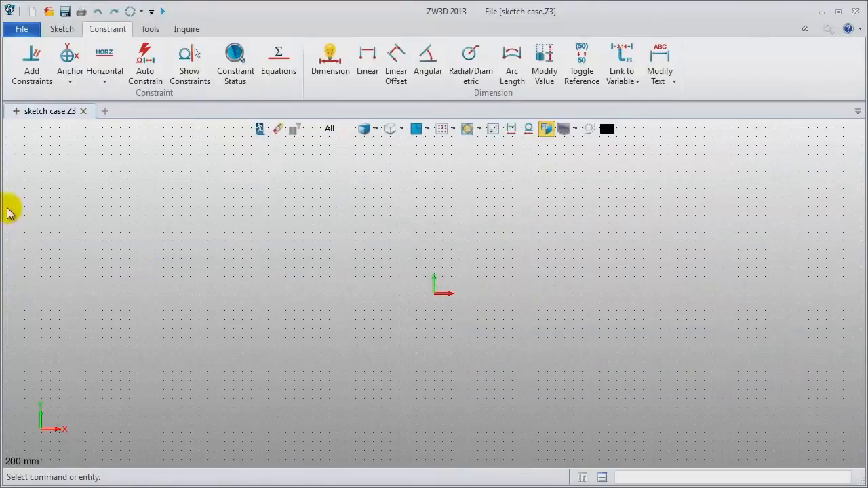
Step: Draw a horizontal reference line about 310 mm long through the origin, starting at -30,0
{"action": "middle_click_drag", "start_coordinate": [583, 270], "coordinate": [442, 275]}
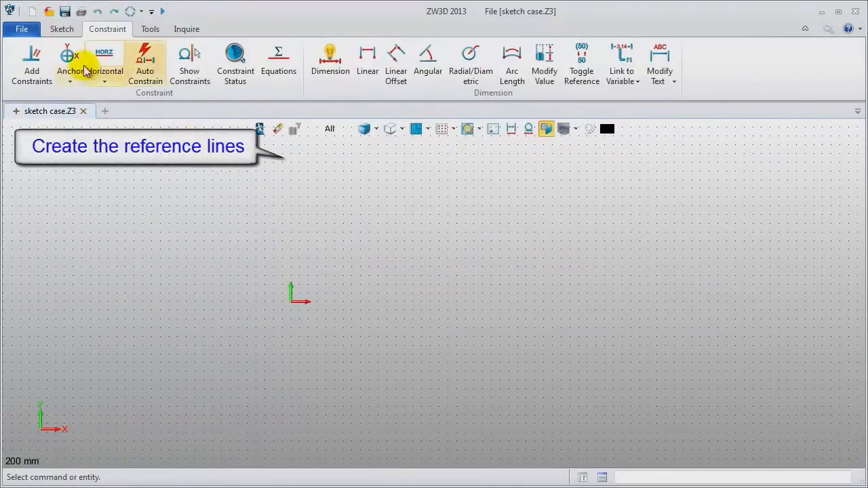
{"action": "left_click", "coordinate": [61, 28]}
{"action": "left_click", "coordinate": [54, 68]}
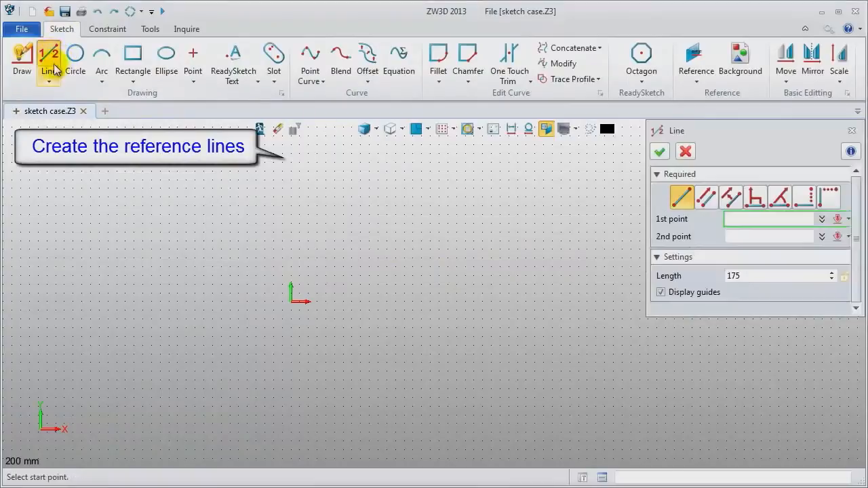
{"action": "left_click", "coordinate": [237, 304]}
{"action": "middle_click_drag", "start_coordinate": [616, 297], "coordinate": [490, 291]}
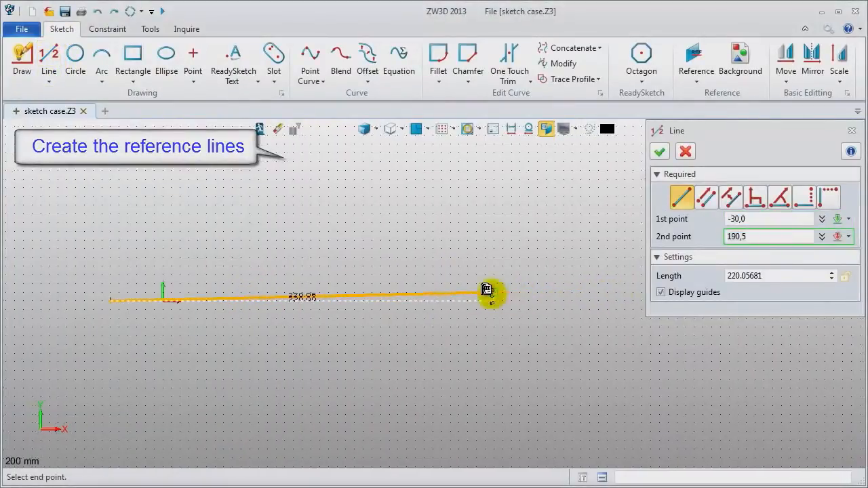
{"action": "left_click", "coordinate": [641, 302]}
{"action": "middle_click", "coordinate": [346, 249]}
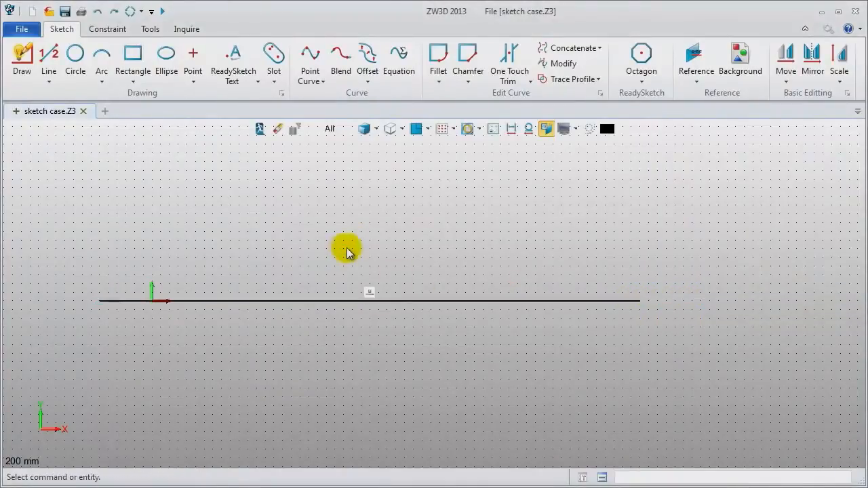
Step: Draw two more horizontal reference lines about 310 mm long, starting at -30,50 and -30,-50
{"action": "middle_click", "coordinate": [348, 252]}
{"action": "left_click", "coordinate": [100, 213]}
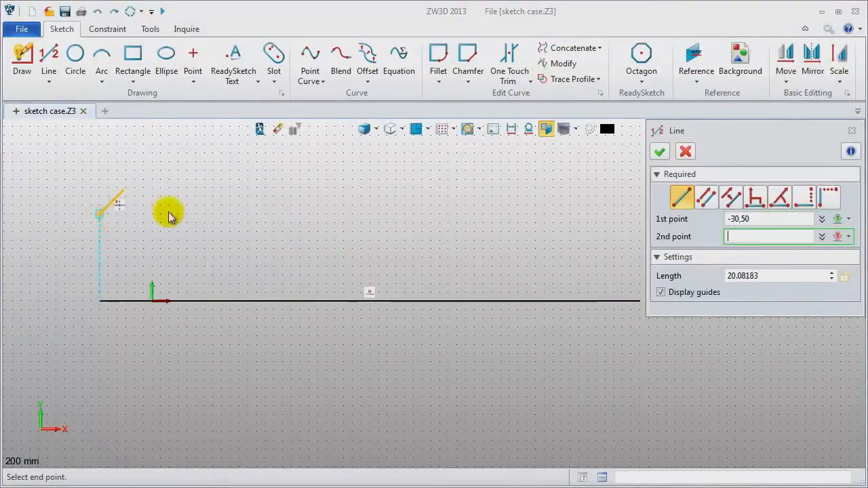
{"action": "left_click", "coordinate": [639, 217]}
{"action": "middle_click", "coordinate": [548, 242]}
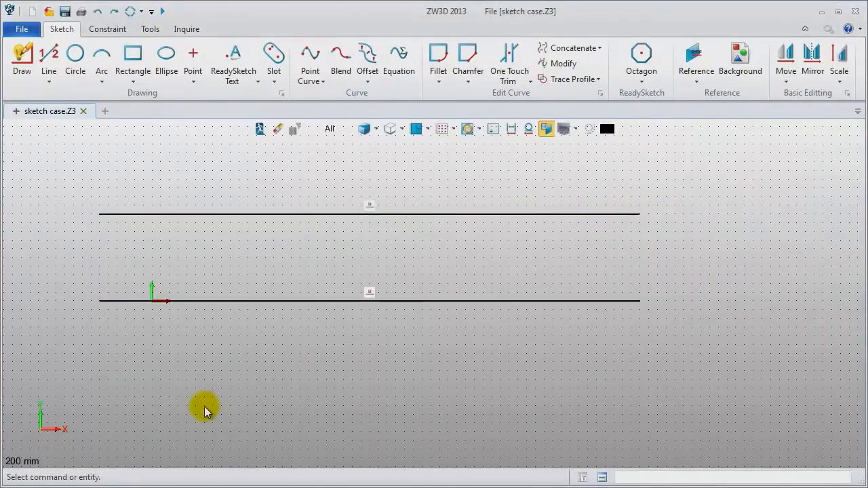
{"action": "middle_click", "coordinate": [170, 404]}
{"action": "left_click", "coordinate": [101, 390]}
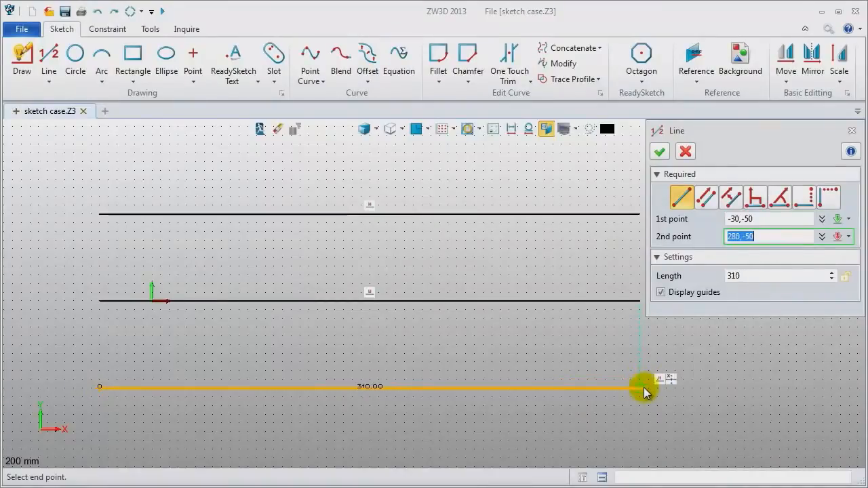
{"action": "left_click", "coordinate": [644, 392]}
{"action": "middle_click", "coordinate": [707, 392]}
Step: Draw two vertical reference lines crossing all the horizontals, starting at 0,90 and 80,90
{"action": "middle_click", "coordinate": [707, 392]}
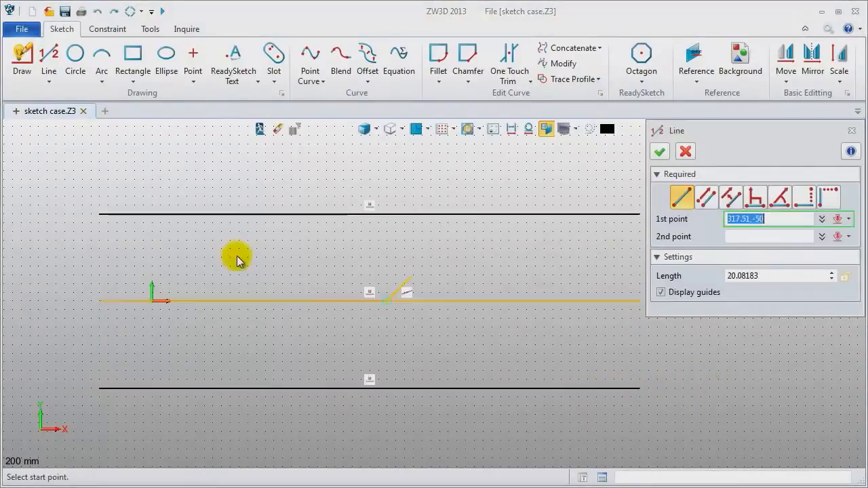
{"action": "left_click", "coordinate": [151, 144]}
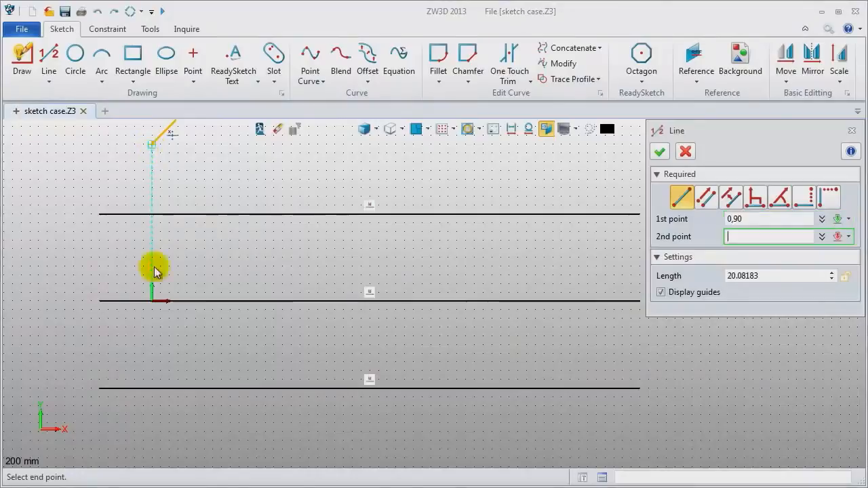
{"action": "left_click", "coordinate": [152, 435]}
{"action": "middle_click", "coordinate": [152, 434]}
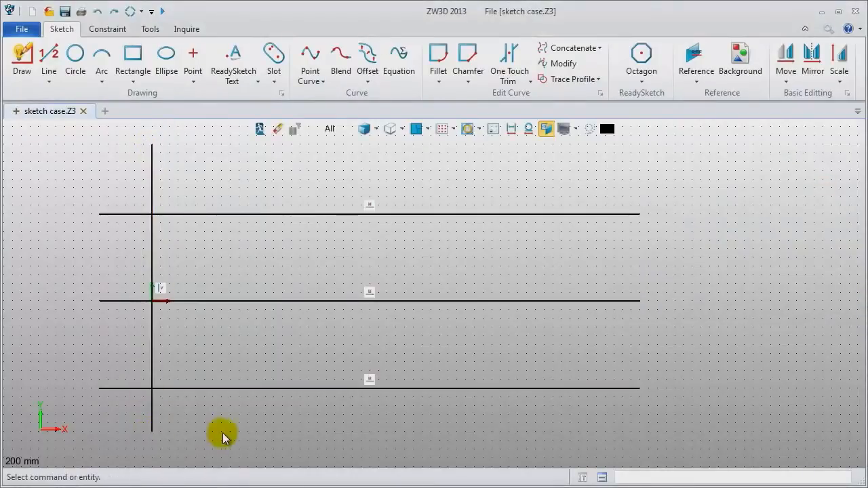
{"action": "middle_click", "coordinate": [223, 427]}
{"action": "left_click", "coordinate": [291, 145]}
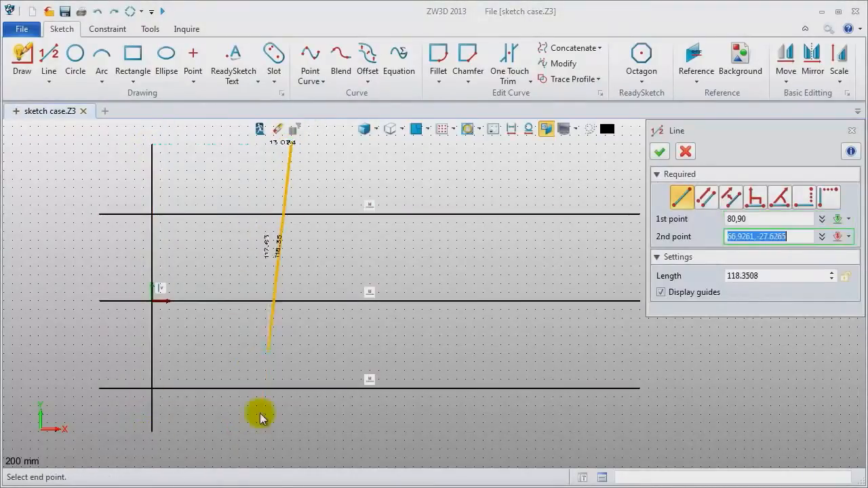
{"action": "left_click", "coordinate": [291, 442]}
{"action": "middle_click", "coordinate": [293, 439]}
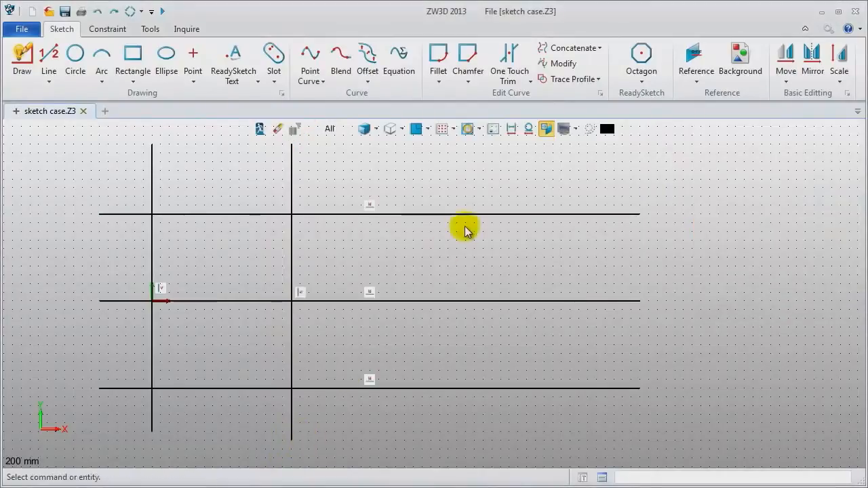
Step: Draw two more vertical reference lines crossing all the horizontals, starting at 175,90 and 255,90
{"action": "middle_click", "coordinate": [462, 178]}
{"action": "left_click", "coordinate": [456, 144]}
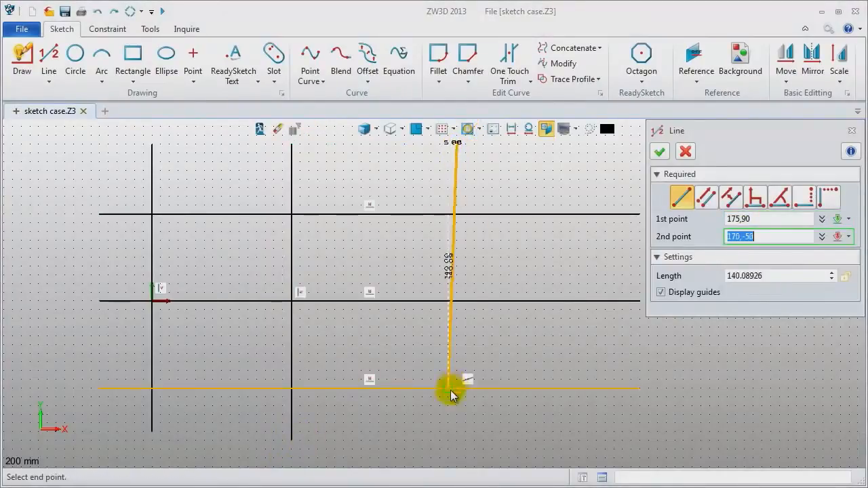
{"action": "left_click", "coordinate": [457, 438]}
{"action": "middle_click", "coordinate": [459, 440]}
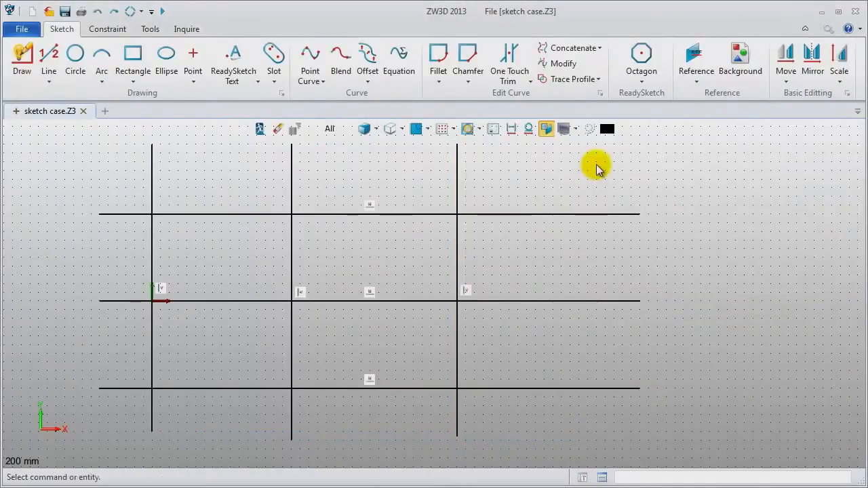
{"action": "middle_click", "coordinate": [597, 170]}
{"action": "left_click", "coordinate": [598, 150]}
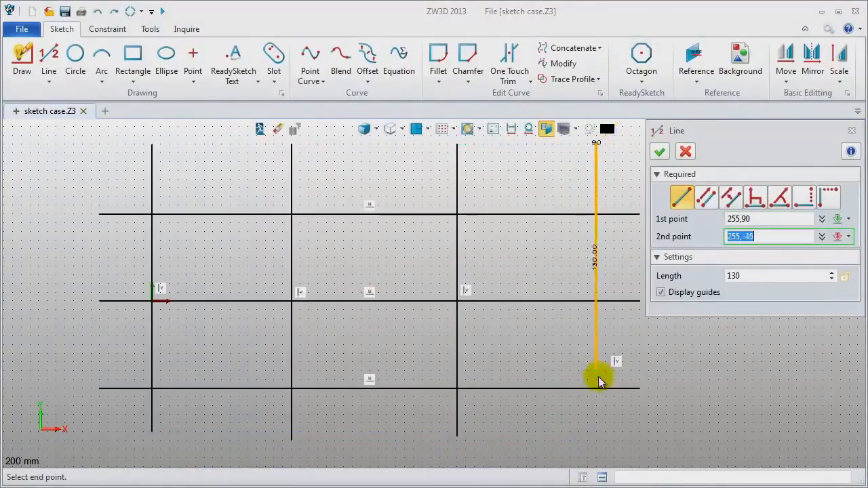
{"action": "left_click", "coordinate": [600, 437]}
{"action": "middle_click", "coordinate": [726, 449]}
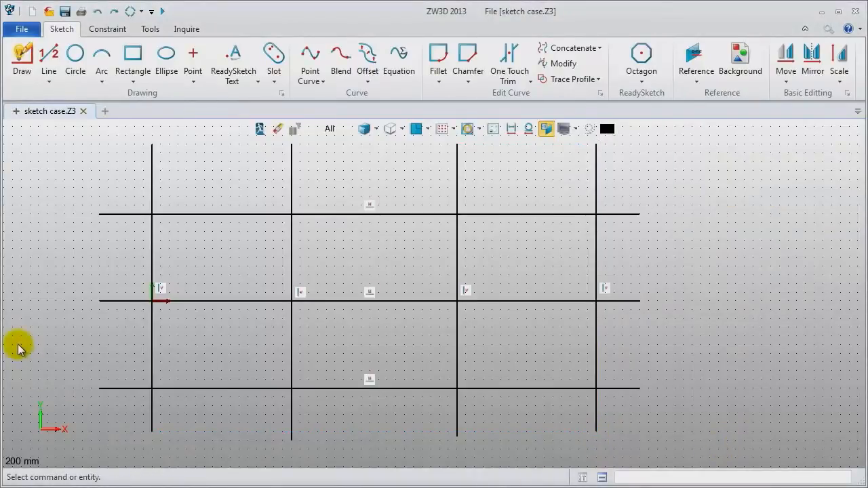
Step: Constrain the first vertical line and the middle horizontal line to pass through the origin with point-on-line constraints
{"action": "left_click", "coordinate": [111, 29]}
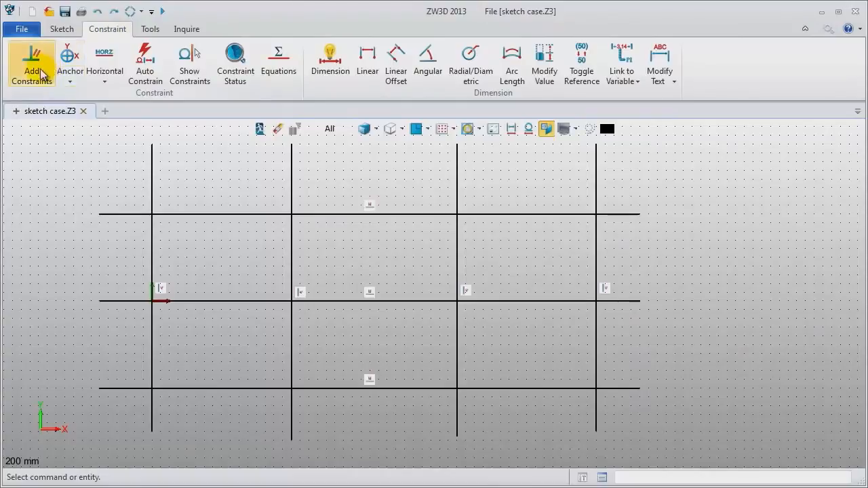
{"action": "left_click", "coordinate": [40, 73]}
{"action": "left_click", "coordinate": [151, 260]}
{"action": "left_click", "coordinate": [151, 303]}
{"action": "left_click", "coordinate": [154, 259]}
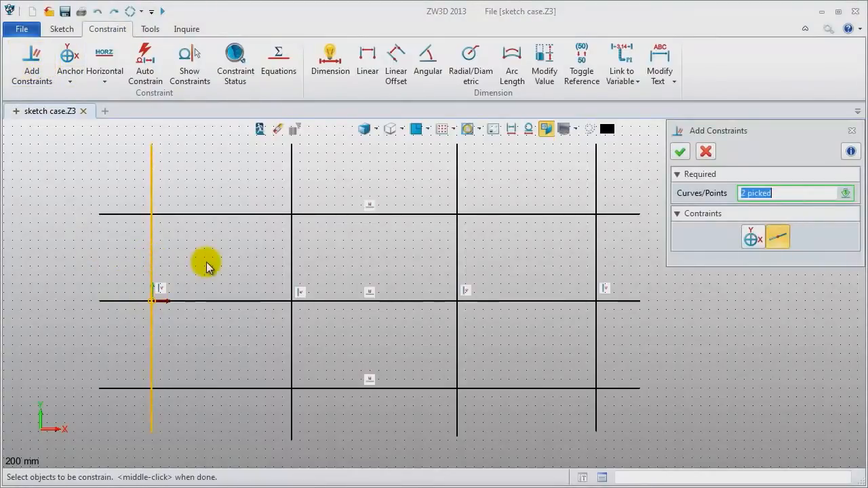
{"action": "middle_click", "coordinate": [207, 263]}
{"action": "left_click", "coordinate": [150, 305]}
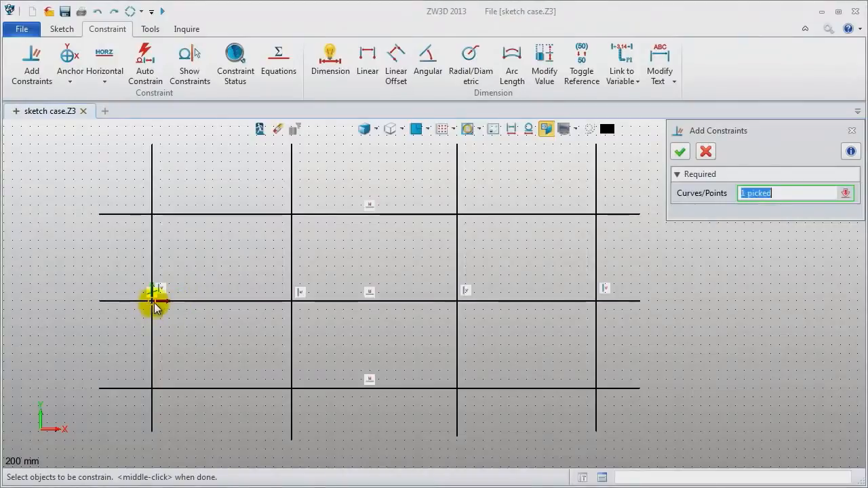
{"action": "left_click", "coordinate": [198, 301]}
{"action": "middle_click", "coordinate": [207, 330]}
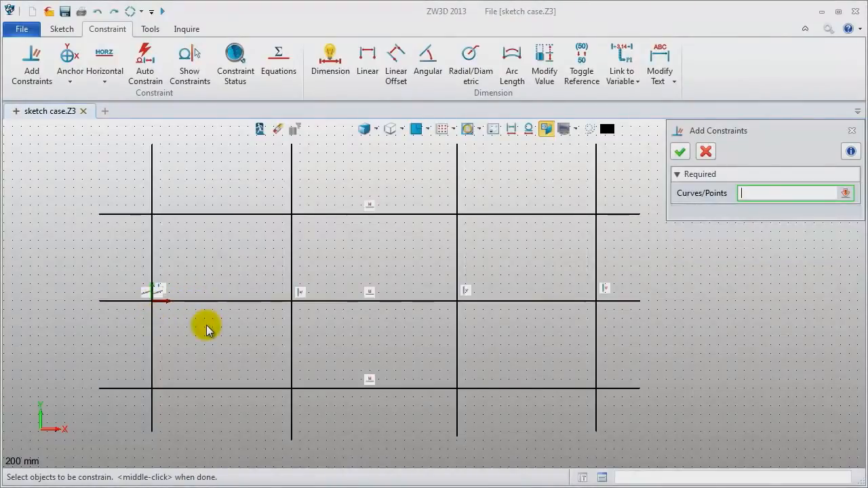
Step: Dimension the distance between the upper and middle horizontal reference lines as 70 mm
{"action": "left_click", "coordinate": [327, 76]}
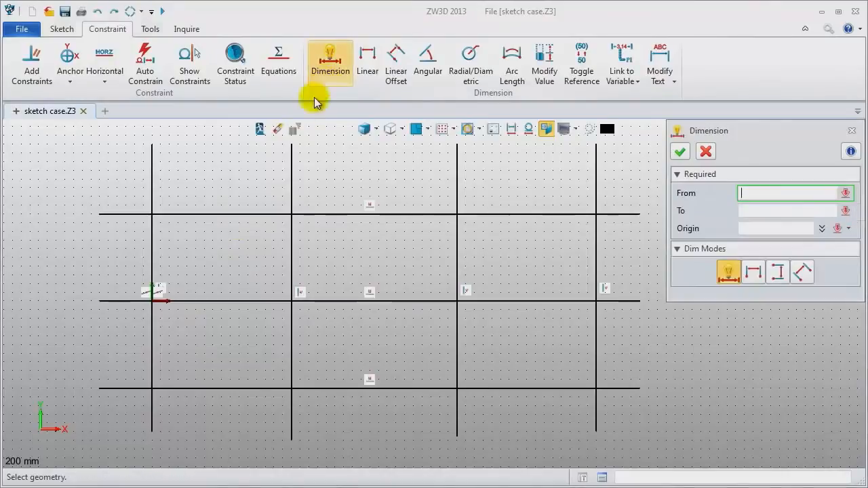
{"action": "left_click", "coordinate": [112, 215]}
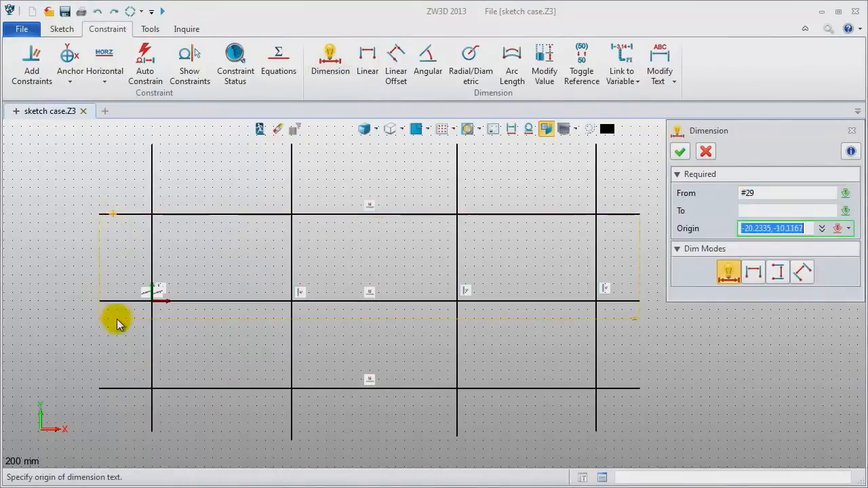
{"action": "left_click", "coordinate": [103, 263]}
{"action": "type", "text": "70"}
{"action": "key", "text": "Return"}
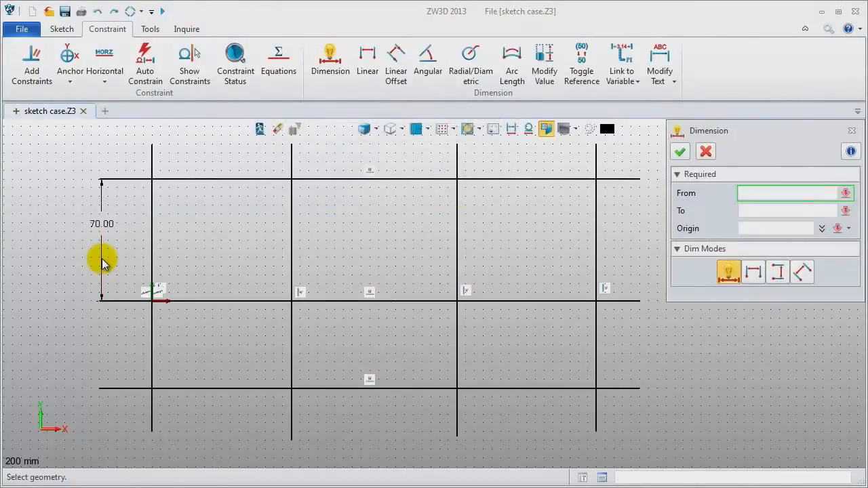
Step: Dimension the distance between the middle and lower horizontal reference lines as 40 mm
{"action": "left_click", "coordinate": [113, 301]}
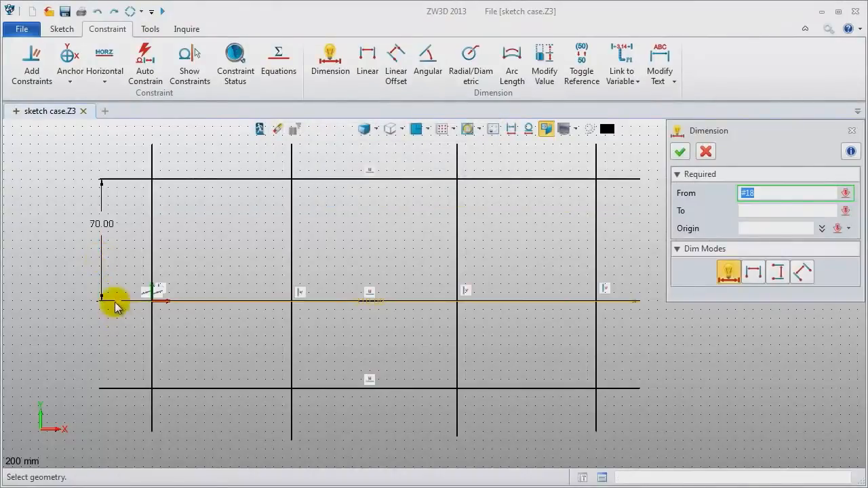
{"action": "left_click", "coordinate": [107, 388]}
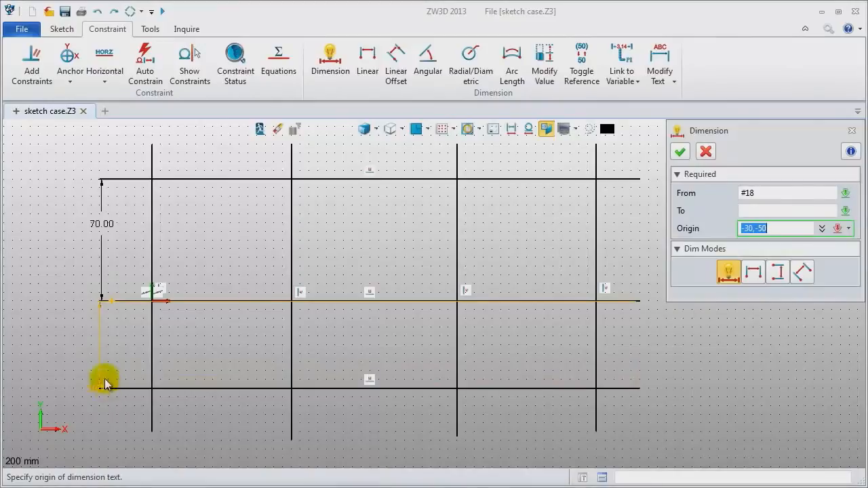
{"action": "left_click", "coordinate": [103, 345]}
{"action": "type", "text": "40"}
{"action": "key", "text": "Return"}
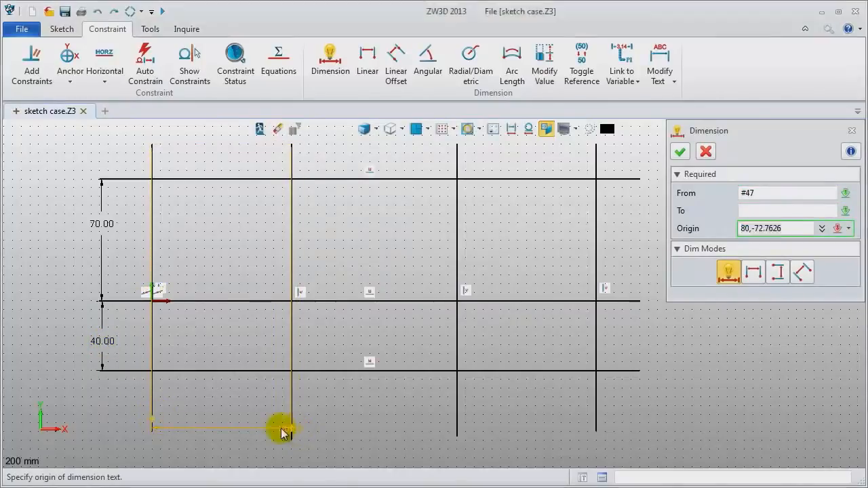
Step: Dimension the second and third vertical lines at 60 mm and 180 mm from the vertical line through the origin
{"action": "left_click", "coordinate": [224, 434]}
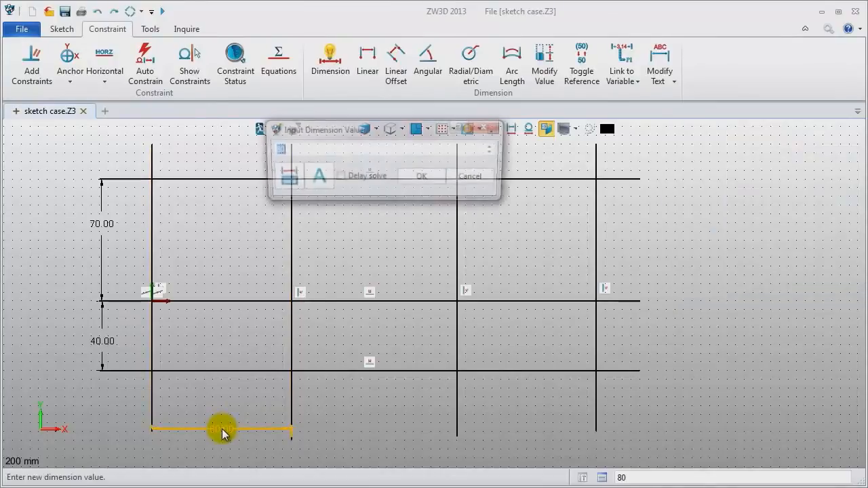
{"action": "key", "text": "Return"}
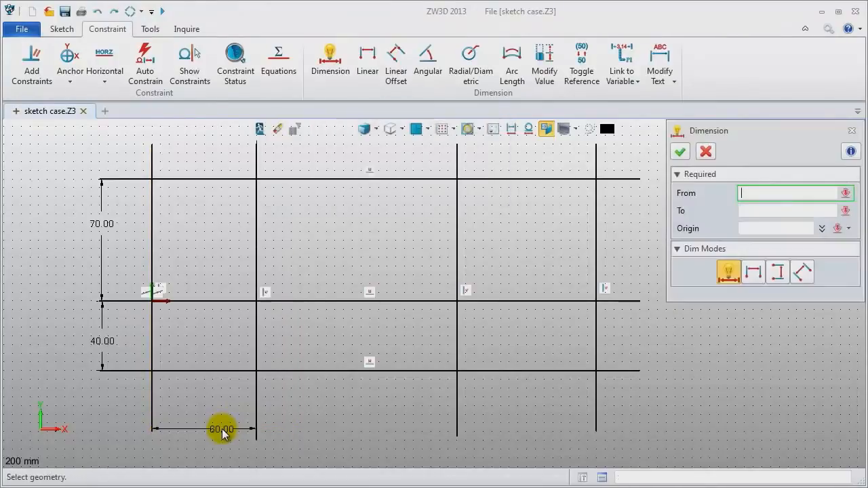
{"action": "left_click", "coordinate": [159, 422]}
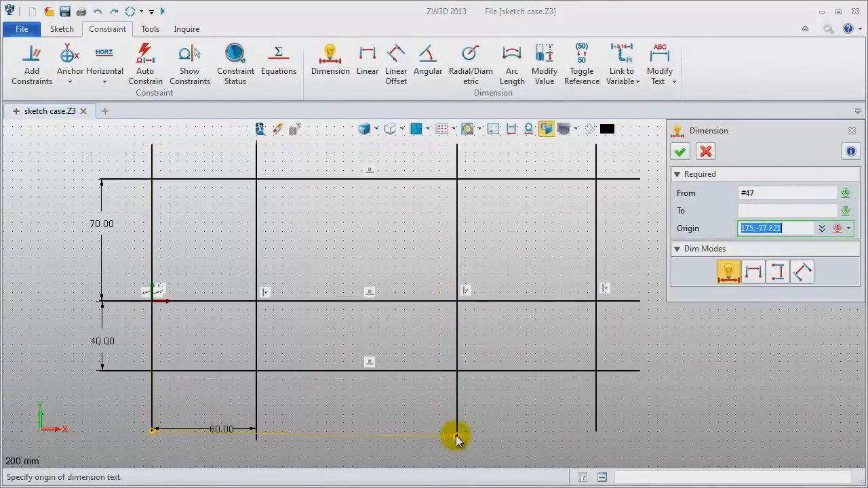
{"action": "left_click", "coordinate": [306, 458]}
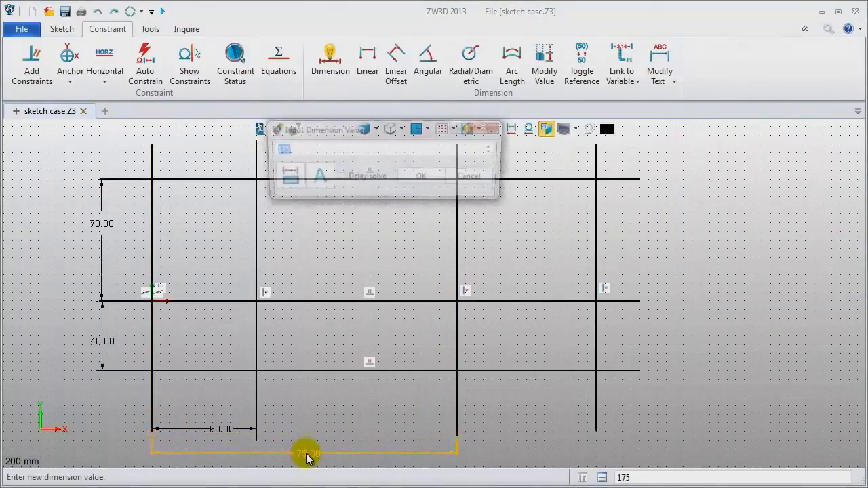
{"action": "key", "text": "Return"}
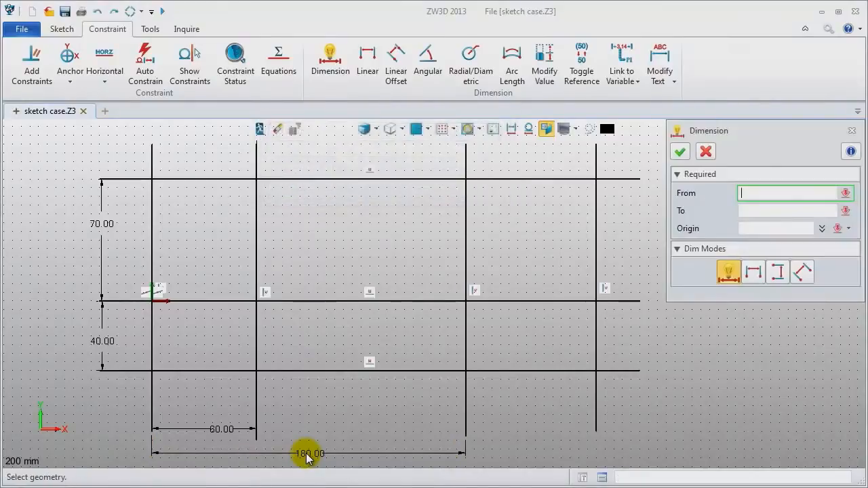
Step: Dimension the fourth vertical line at 290 mm from the vertical line through the origin
{"action": "left_click", "coordinate": [151, 430]}
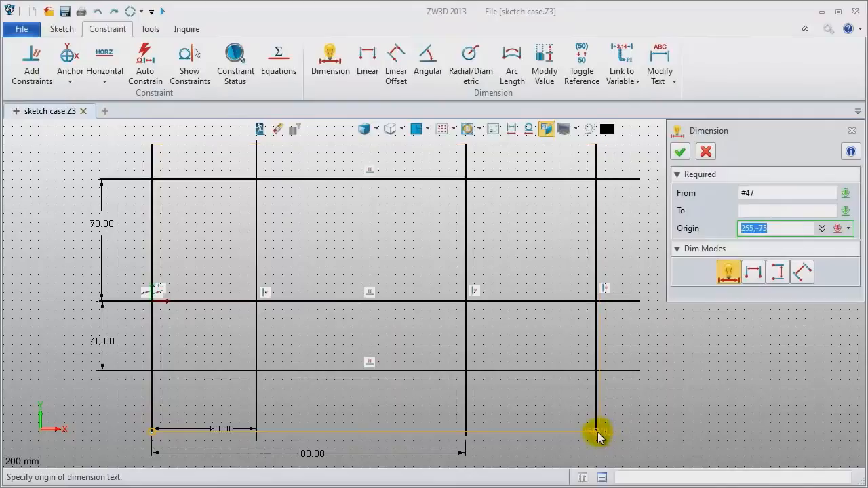
{"action": "middle_click_drag", "start_coordinate": [475, 461], "coordinate": [475, 436]}
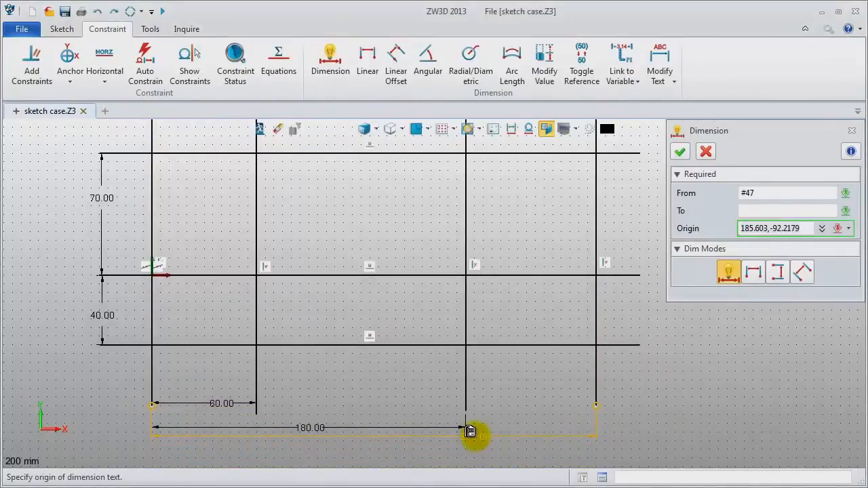
{"action": "left_click", "coordinate": [422, 452]}
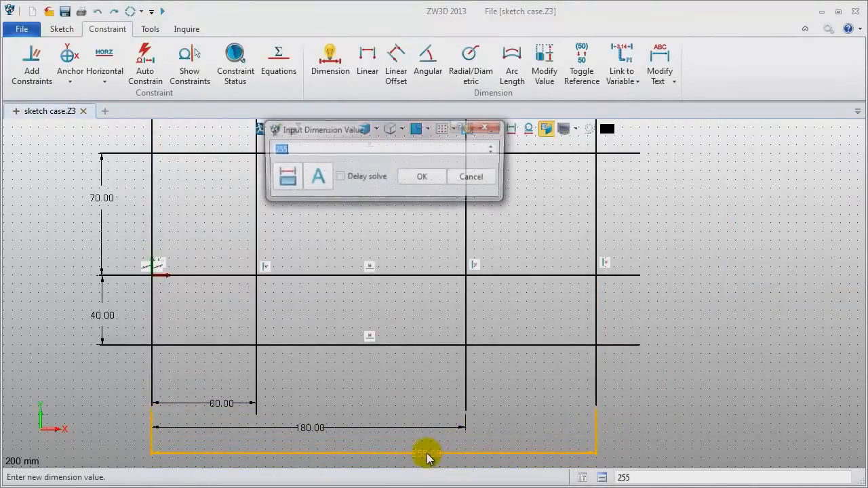
{"action": "type", "text": "290"}
{"action": "key", "text": "Return"}
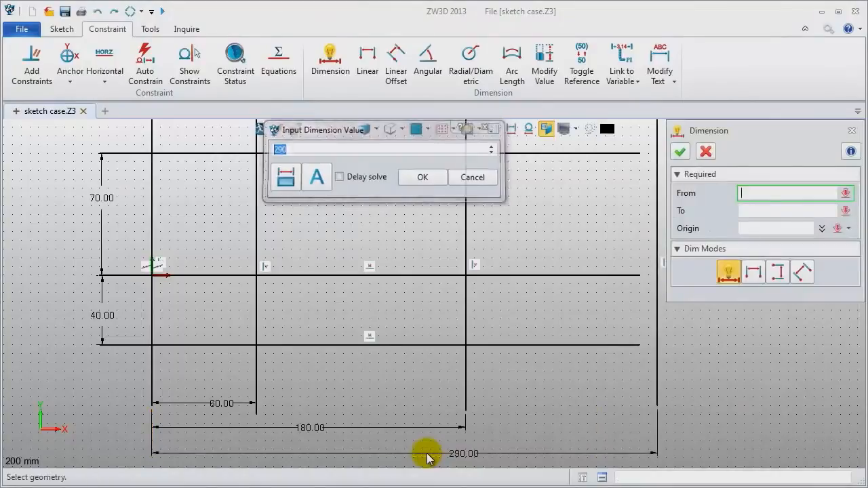
Step: Stretch the three horizontal reference lines so that they extend past the fourth vertical line
{"action": "left_click", "coordinate": [850, 131]}
{"action": "mouse_move", "coordinate": [773, 265]}
{"action": "middle_mouse_down"}
{"action": "mouse_move", "coordinate": [772, 276]}
{"action": "mouse_move", "coordinate": [772, 269]}
{"action": "middle_mouse_up"}
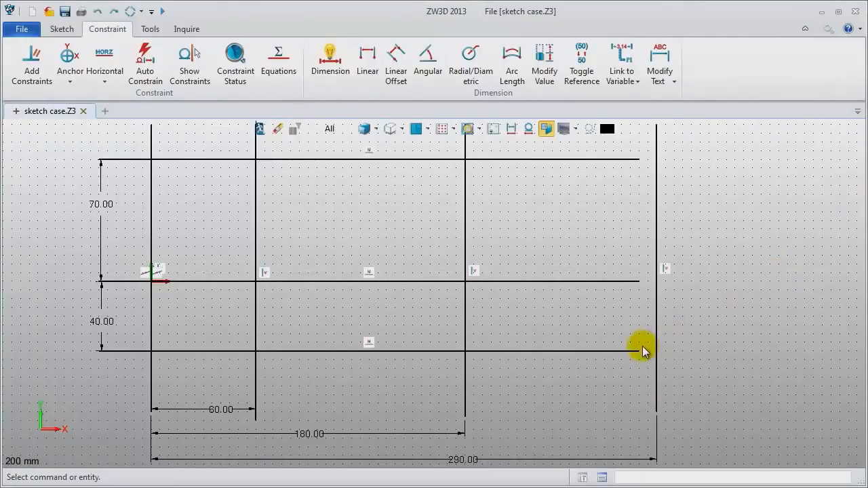
{"action": "left_click_drag", "start_coordinate": [639, 351], "coordinate": [678, 351]}
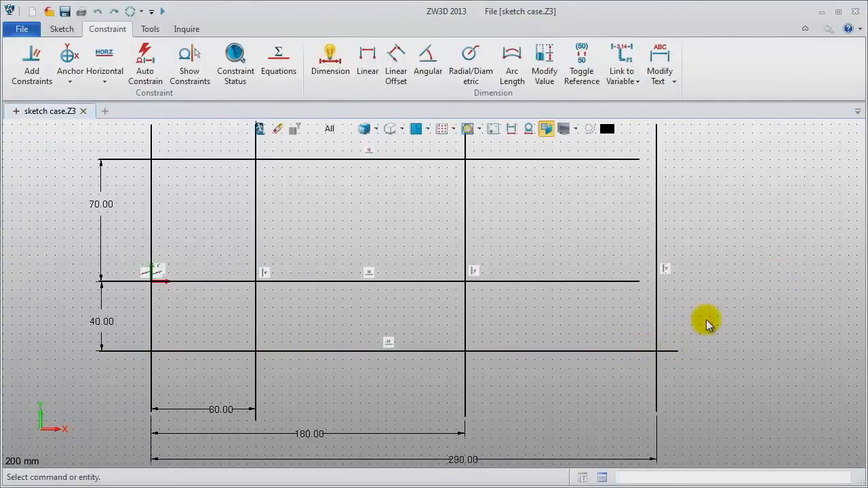
{"action": "left_click_drag", "start_coordinate": [638, 285], "coordinate": [691, 281]}
{"action": "left_click_drag", "start_coordinate": [638, 160], "coordinate": [692, 160]}
Step: Toggle all seven horizontal and vertical reference lines to construction geometry
{"action": "left_click", "coordinate": [163, 161]}
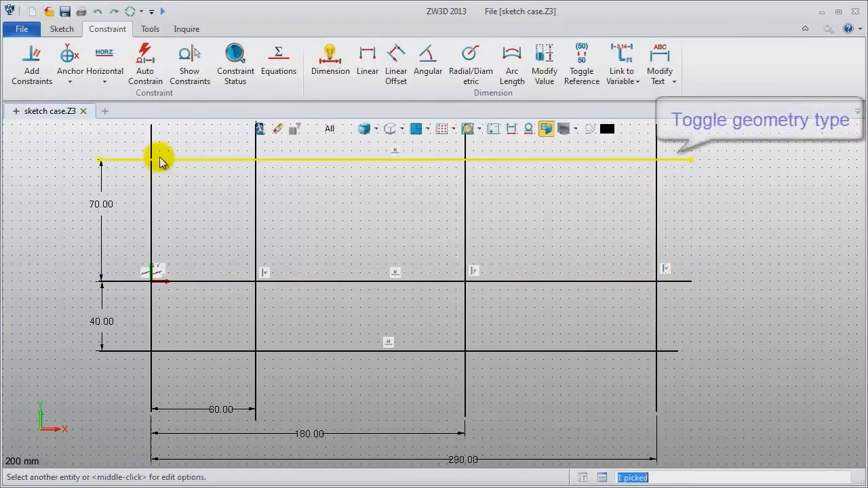
{"action": "left_click", "coordinate": [184, 282]}
{"action": "left_click", "coordinate": [173, 351]}
{"action": "left_click", "coordinate": [151, 339]}
{"action": "left_click", "coordinate": [255, 325]}
{"action": "left_click", "coordinate": [465, 324]}
{"action": "left_click", "coordinate": [656, 331]}
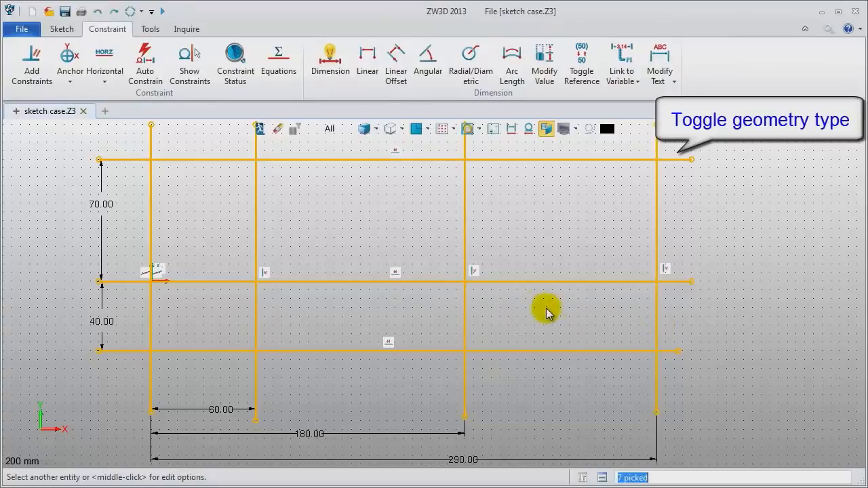
{"action": "right_click", "coordinate": [532, 300]}
{"action": "left_click", "coordinate": [540, 297]}
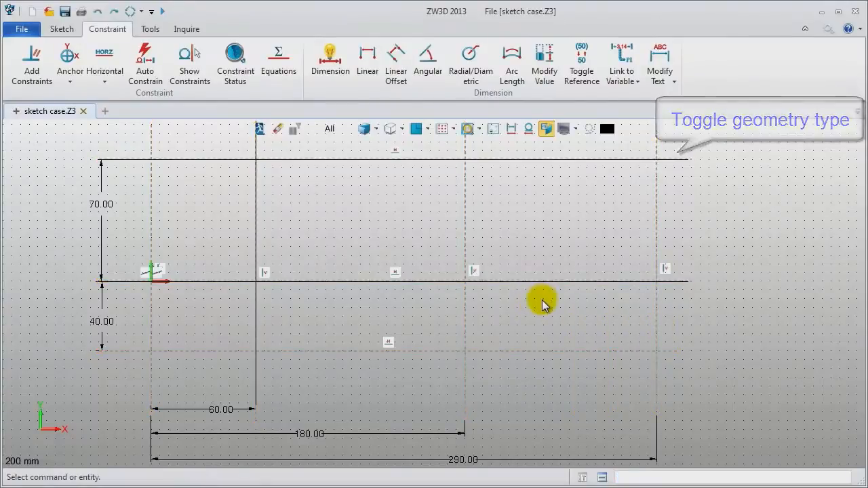
{"action": "middle_click_drag", "start_coordinate": [546, 317], "coordinate": [550, 320]}
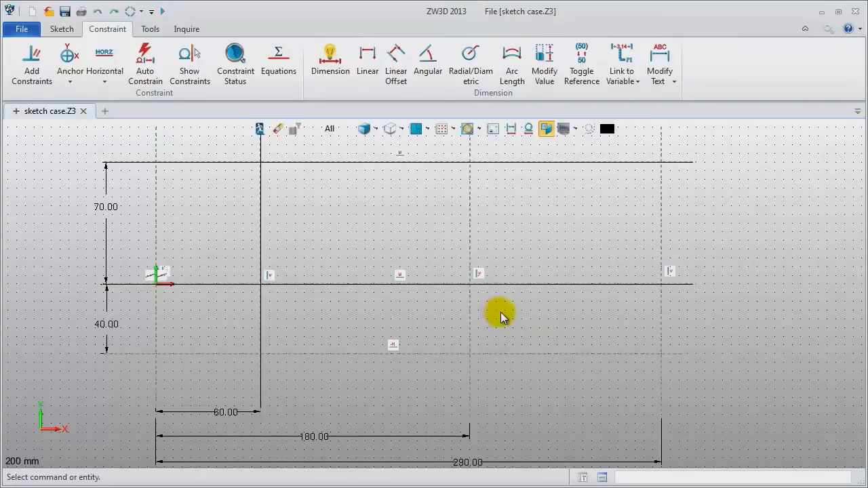
Step: Draw a circle of radius 20 mm centered on the origin
{"action": "left_click", "coordinate": [61, 29]}
{"action": "left_click", "coordinate": [74, 55]}
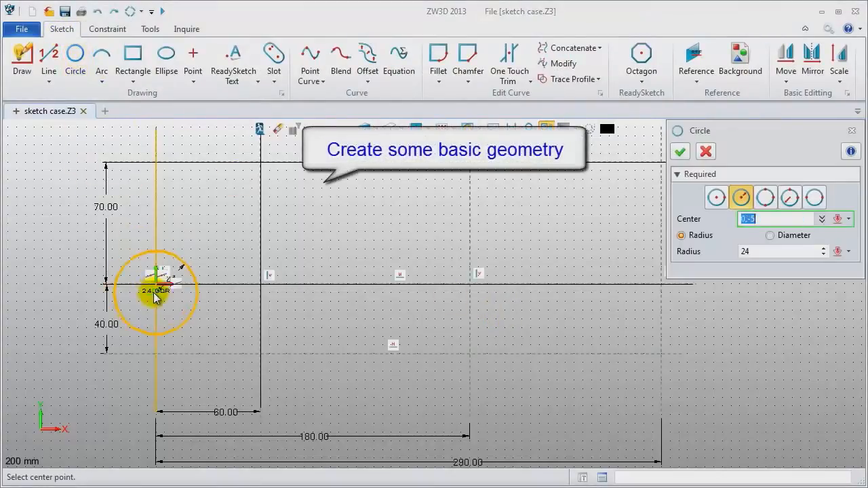
{"action": "left_click", "coordinate": [716, 198]}
{"action": "left_click", "coordinate": [741, 198]}
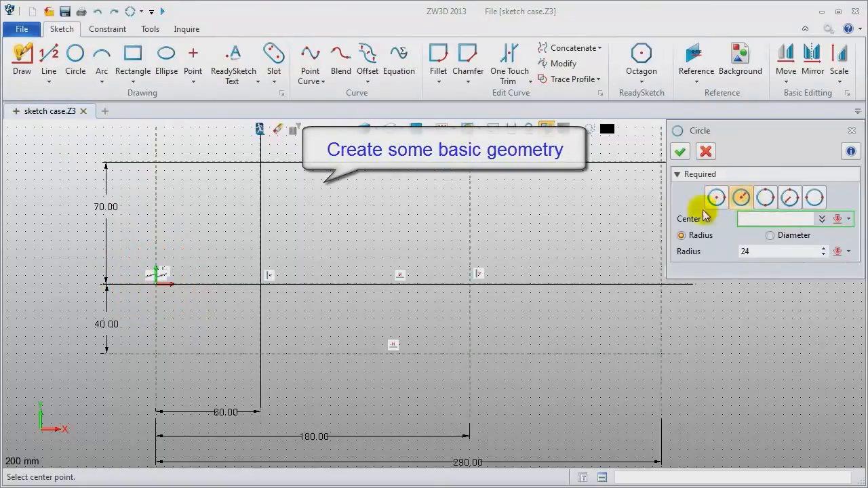
{"action": "left_click", "coordinate": [156, 285]}
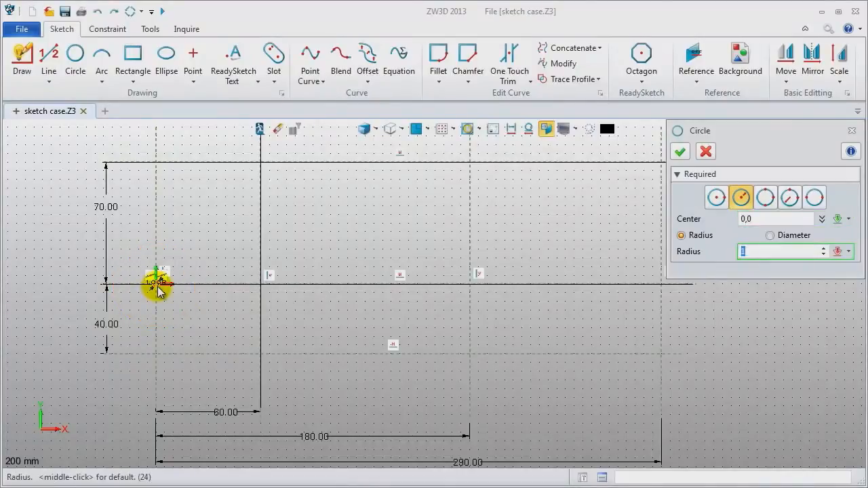
{"action": "key", "text": "Return"}
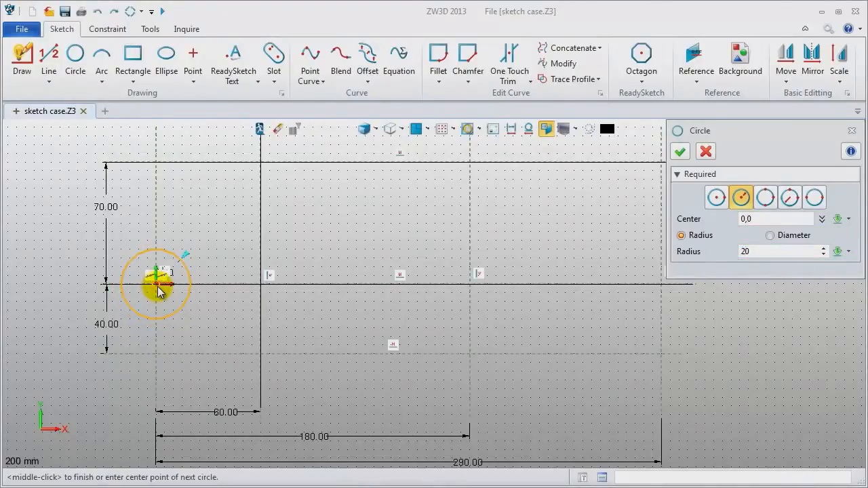
{"action": "middle_click", "coordinate": [195, 305]}
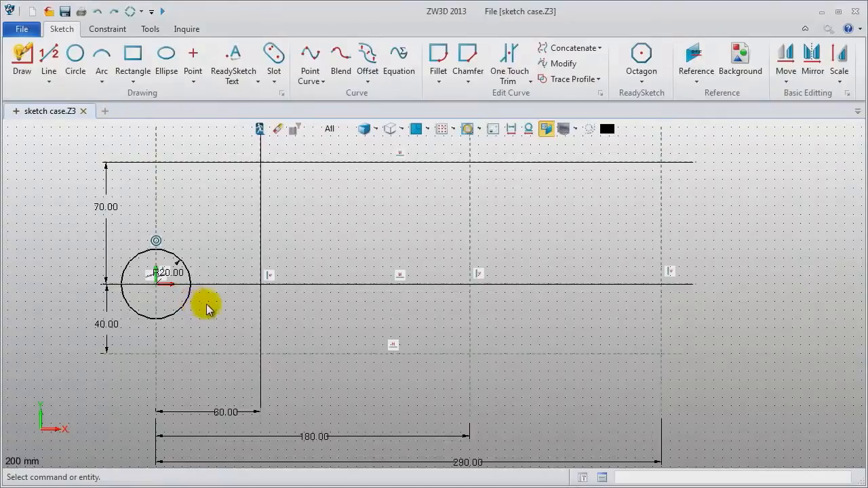
Step: Draw two concentric circles of radius 12 mm and 20 mm where the second vertical line crosses the lower horizontal line
{"action": "middle_click", "coordinate": [207, 309]}
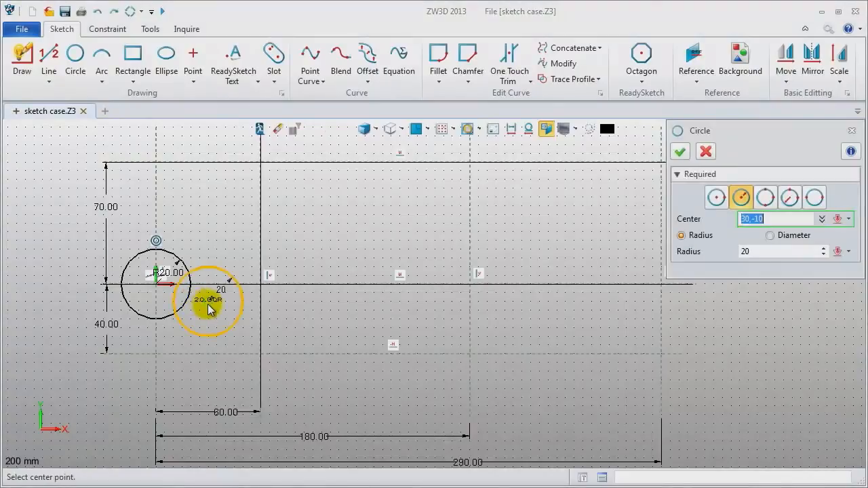
{"action": "left_click", "coordinate": [260, 357]}
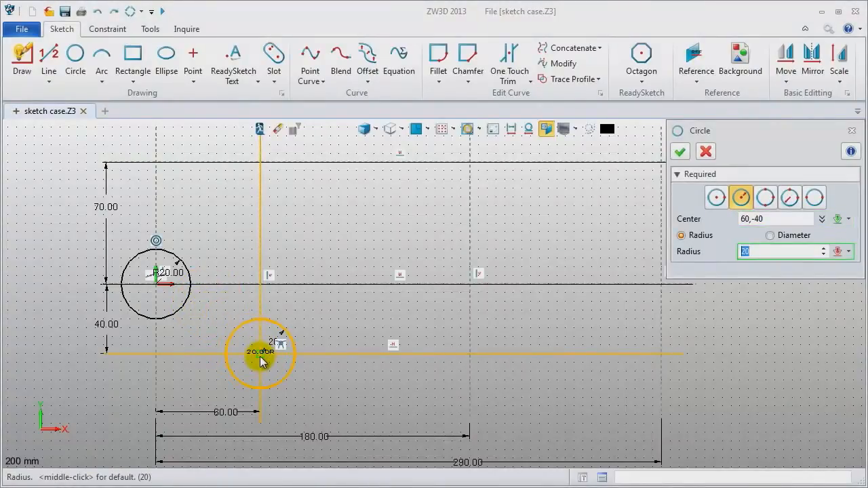
{"action": "type", "text": "12"}
{"action": "key", "text": "Return"}
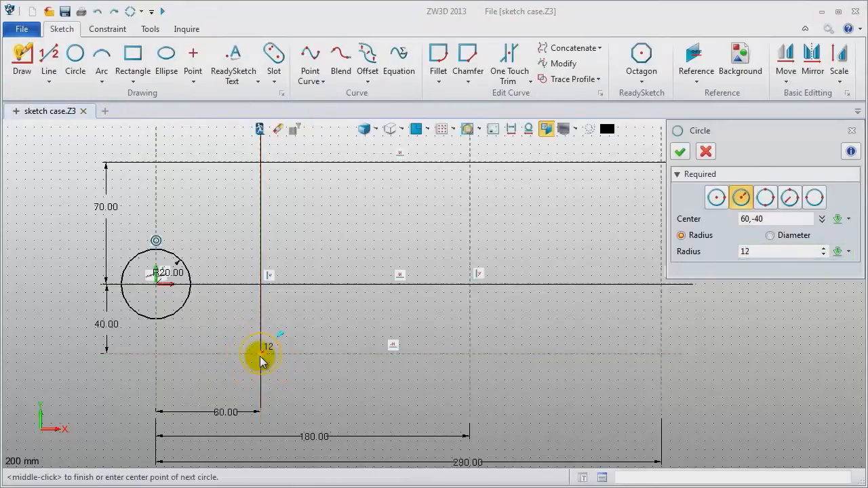
{"action": "middle_click", "coordinate": [261, 359]}
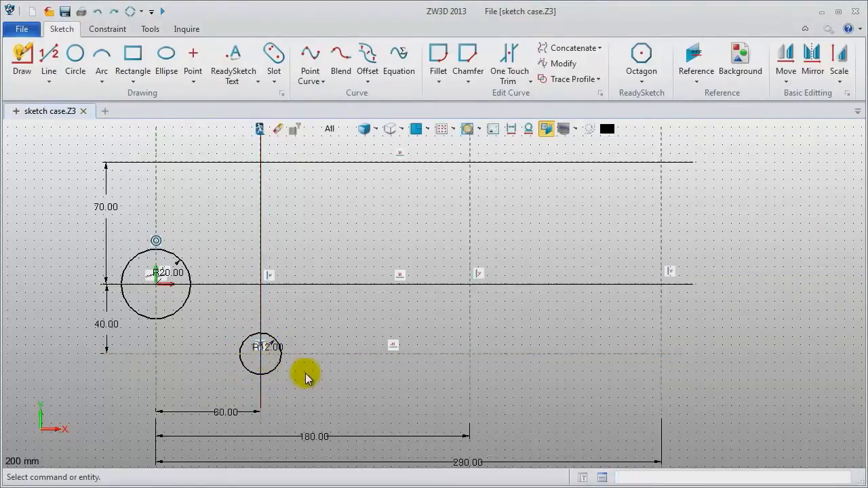
{"action": "middle_click", "coordinate": [270, 355]}
{"action": "left_click", "coordinate": [260, 355]}
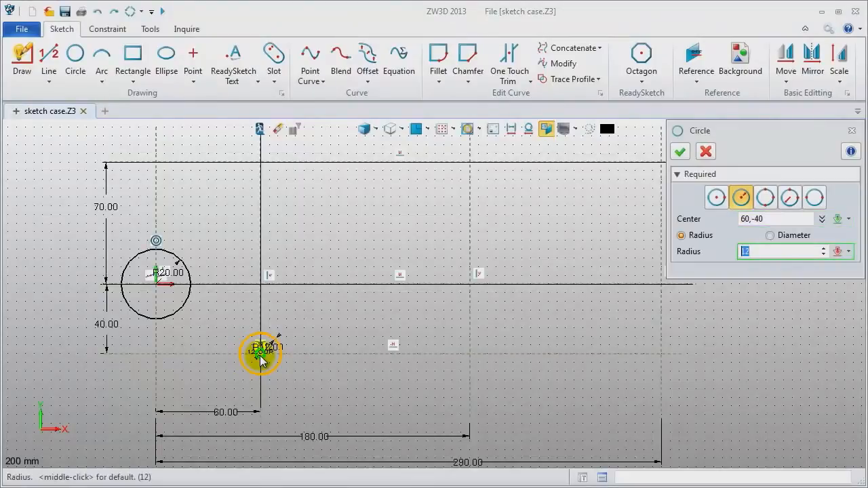
{"action": "key", "text": "Return"}
{"action": "middle_click", "coordinate": [337, 347]}
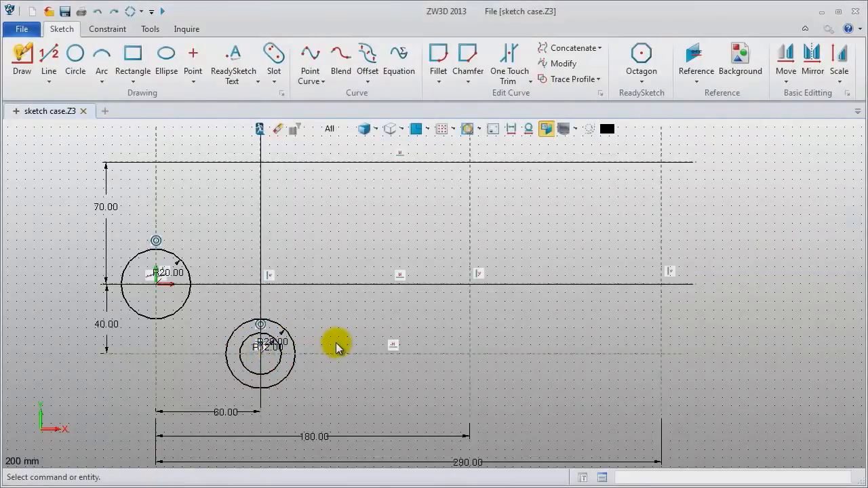
Step: Draw two concentric circles of radius 12 mm and 24 mm where the fourth vertical line crosses the lower horizontal line
{"action": "middle_click", "coordinate": [337, 347]}
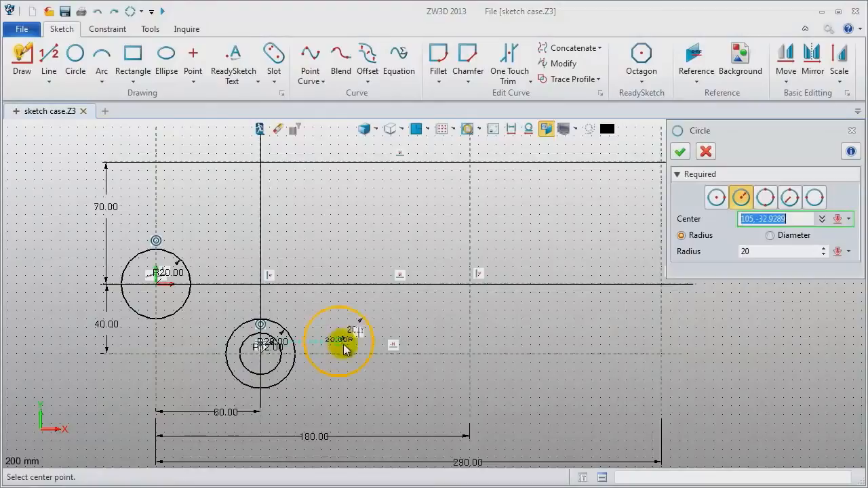
{"action": "left_click", "coordinate": [662, 361]}
{"action": "type", "text": "12"}
{"action": "key", "text": "Return"}
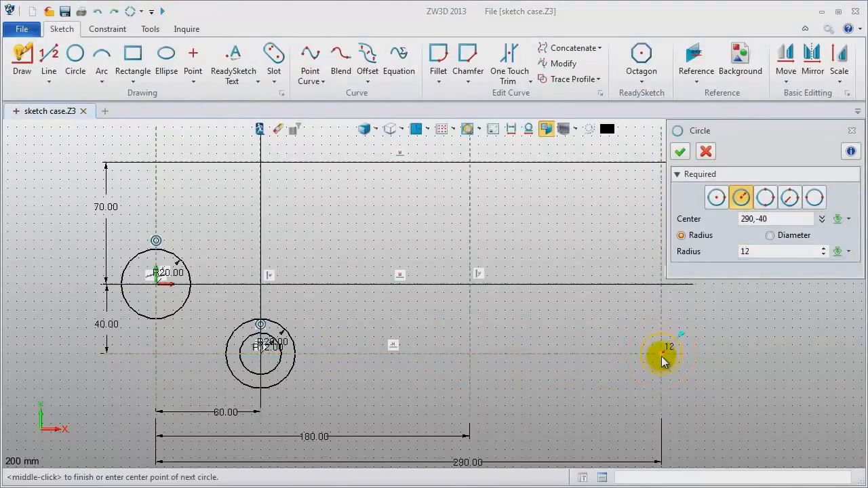
{"action": "middle_click", "coordinate": [661, 360]}
{"action": "middle_click", "coordinate": [662, 360]}
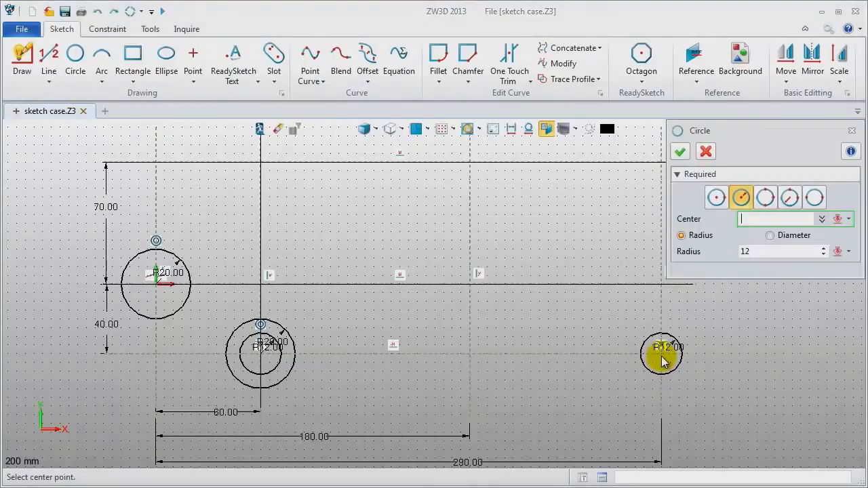
{"action": "left_click", "coordinate": [662, 361]}
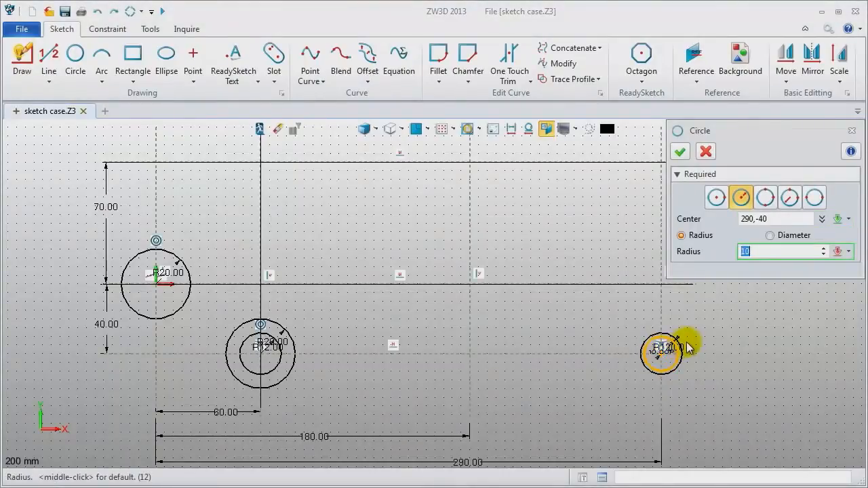
{"action": "type", "text": "2"}
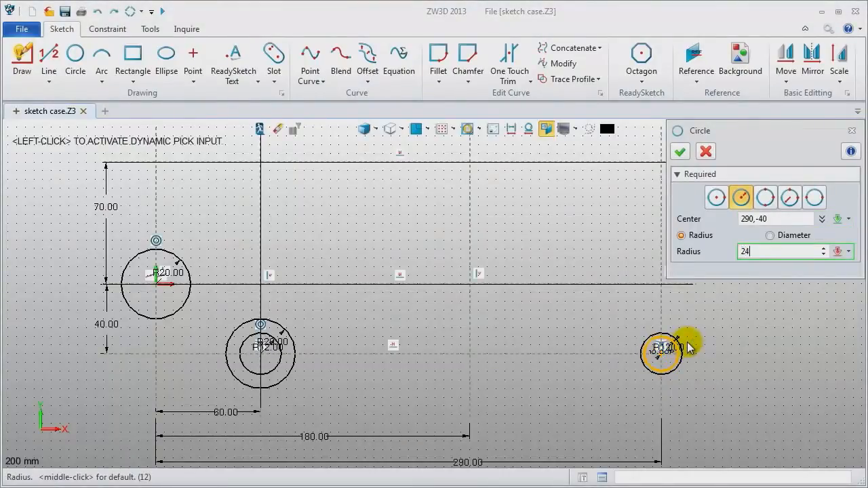
{"action": "type", "text": "4"}
{"action": "key", "text": "Return"}
{"action": "middle_click", "coordinate": [730, 363]}
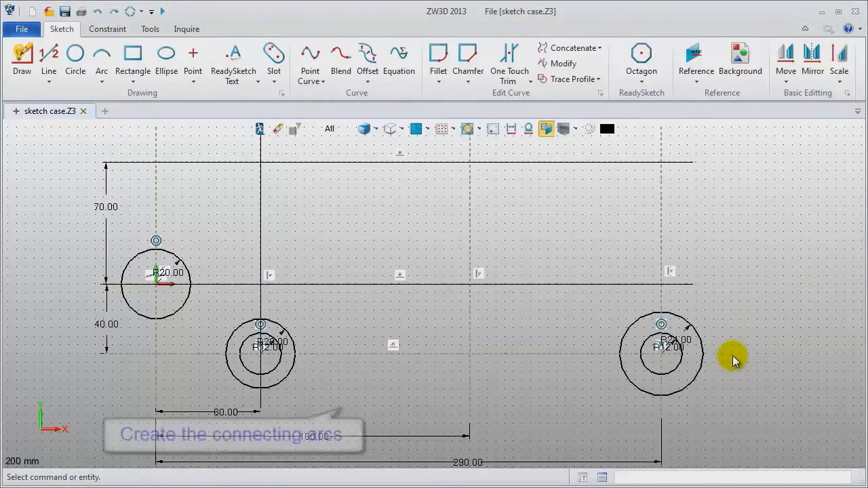
Step: Draw a counterclockwise arc of radius 40 mm centered on the origin, starting at about 103° and sweeping about 168°
{"action": "left_click", "coordinate": [100, 58]}
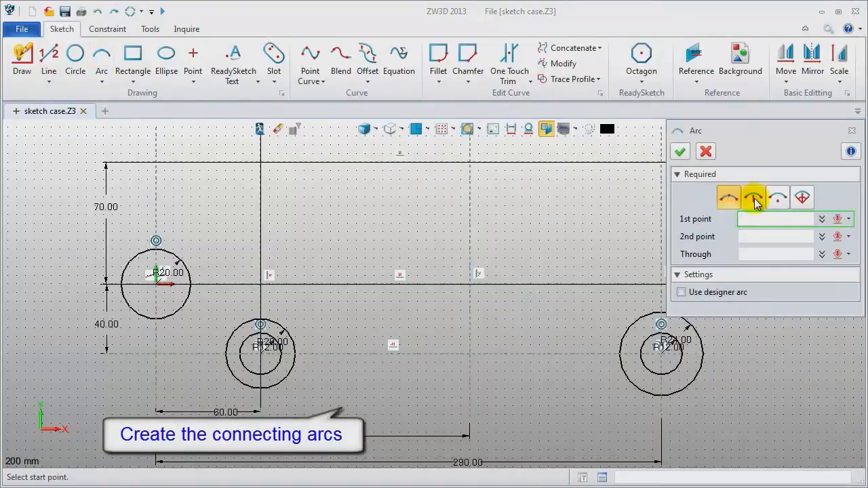
{"action": "left_click", "coordinate": [804, 201]}
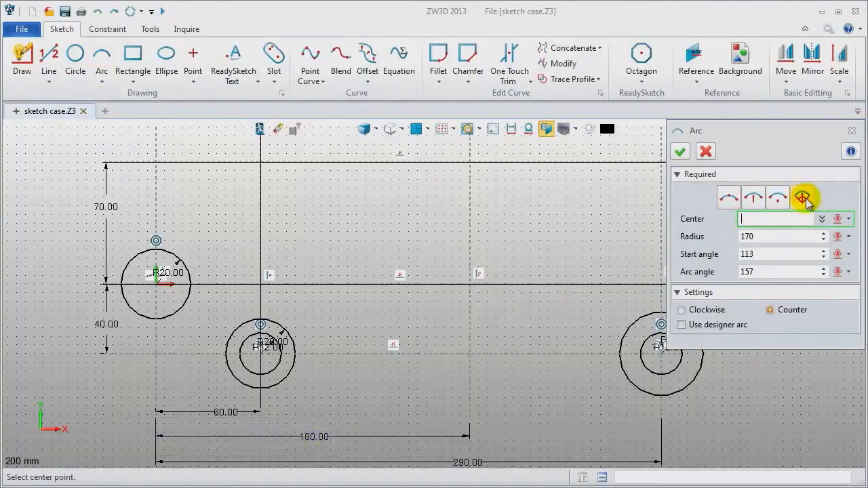
{"action": "left_click", "coordinate": [159, 287]}
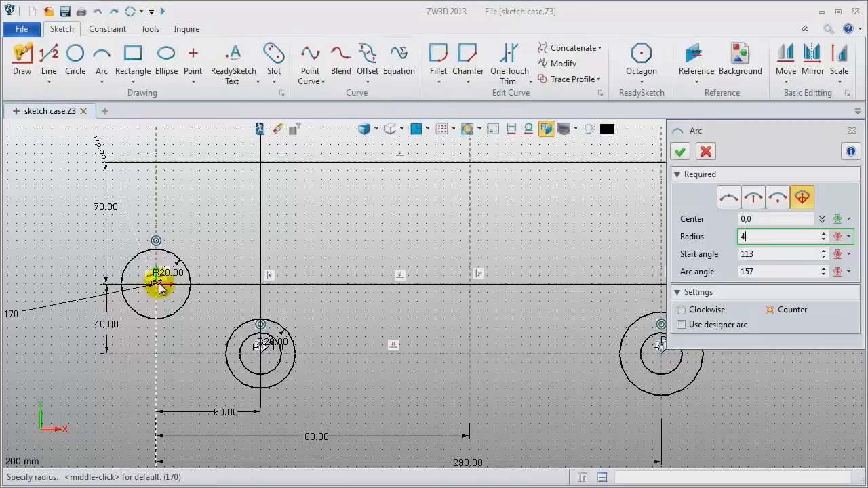
{"action": "key", "text": "Return"}
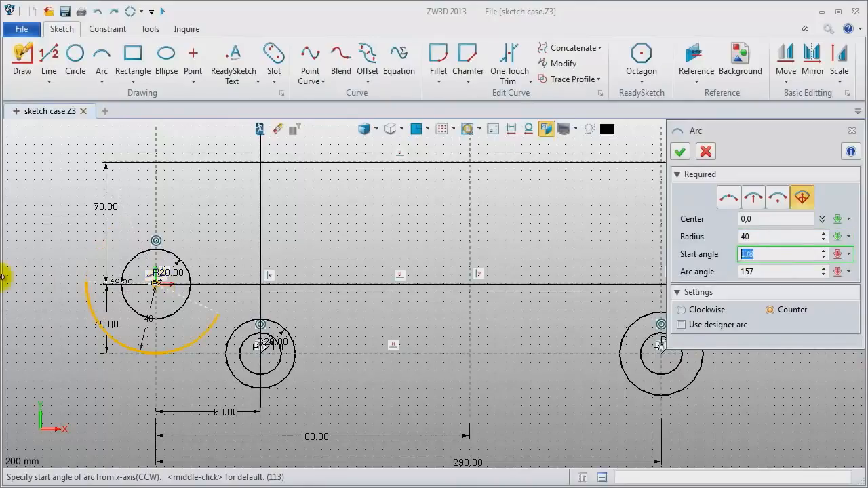
{"action": "left_click", "coordinate": [141, 224]}
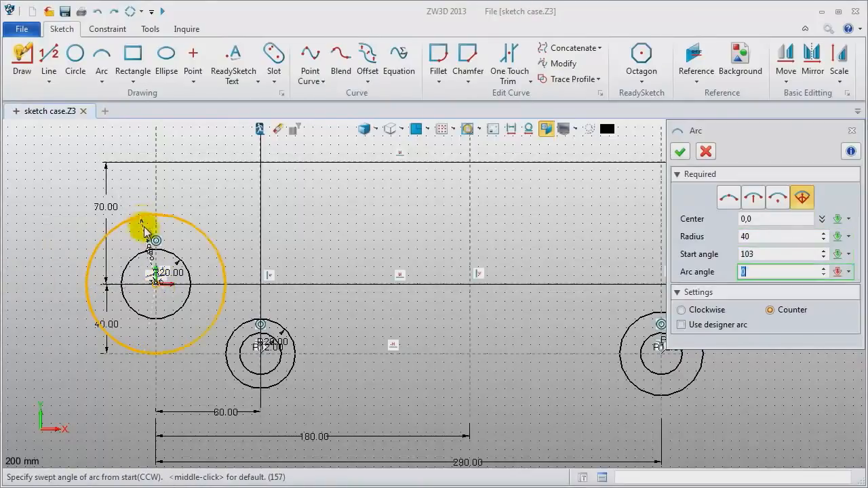
{"action": "left_click", "coordinate": [157, 358]}
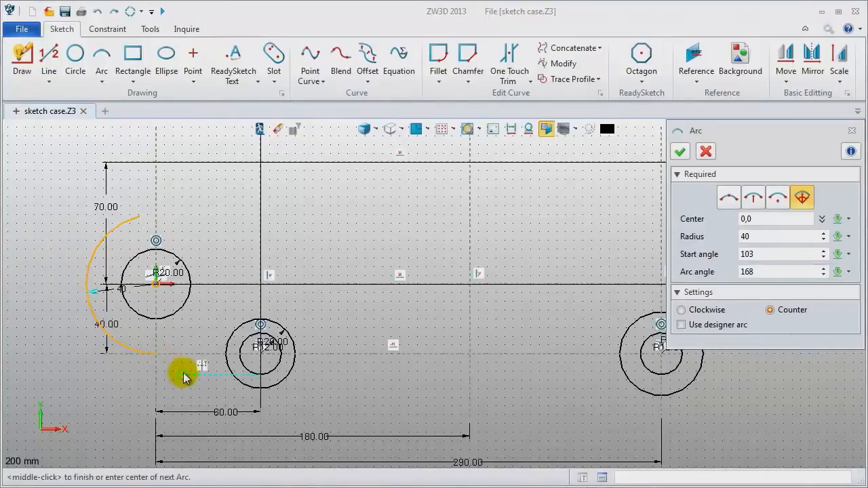
{"action": "middle_click", "coordinate": [183, 376]}
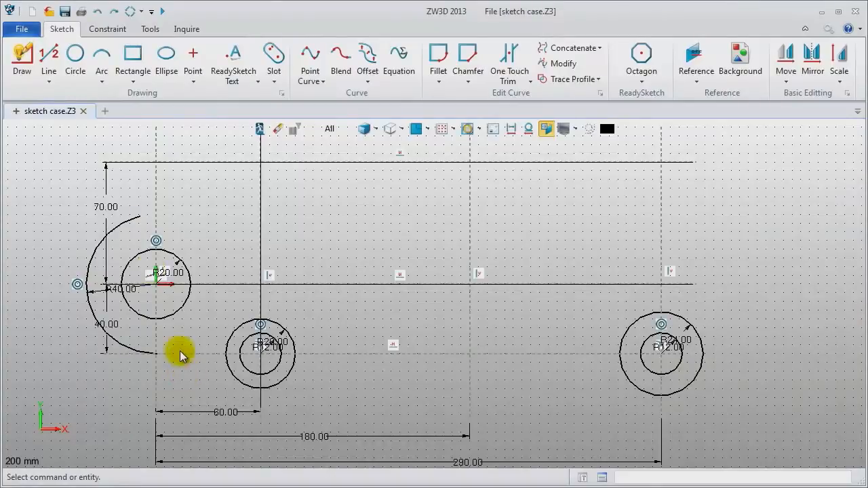
Step: Draw a three-point arc from the 40 mm arc's upper end to the 24 mm circle's upper edge, passing through about (168, 63)
{"action": "left_click", "coordinate": [101, 60]}
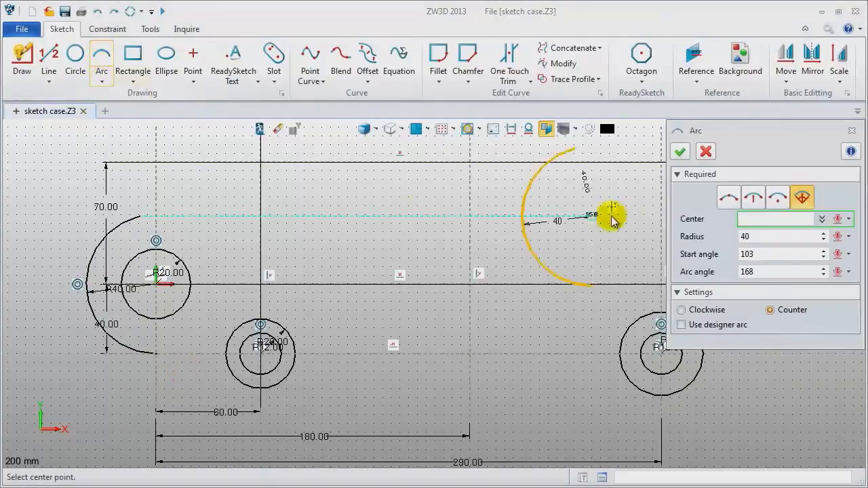
{"action": "left_click", "coordinate": [729, 198]}
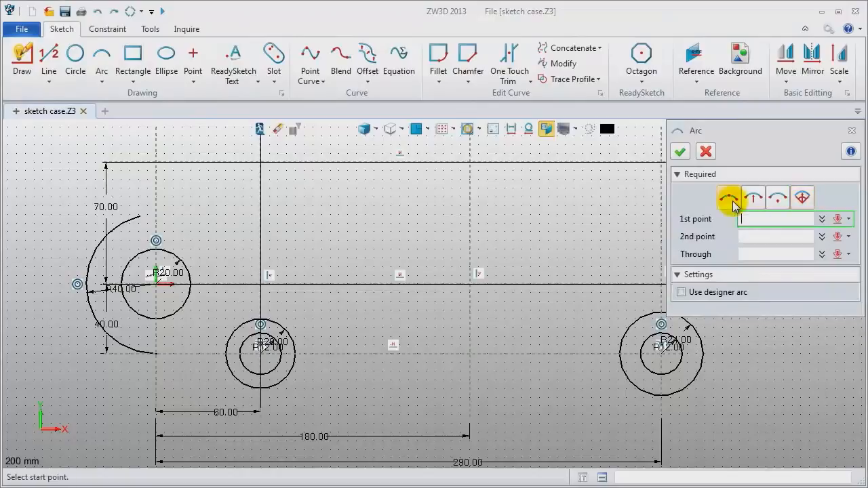
{"action": "left_click", "coordinate": [140, 217]}
{"action": "left_click", "coordinate": [689, 325]}
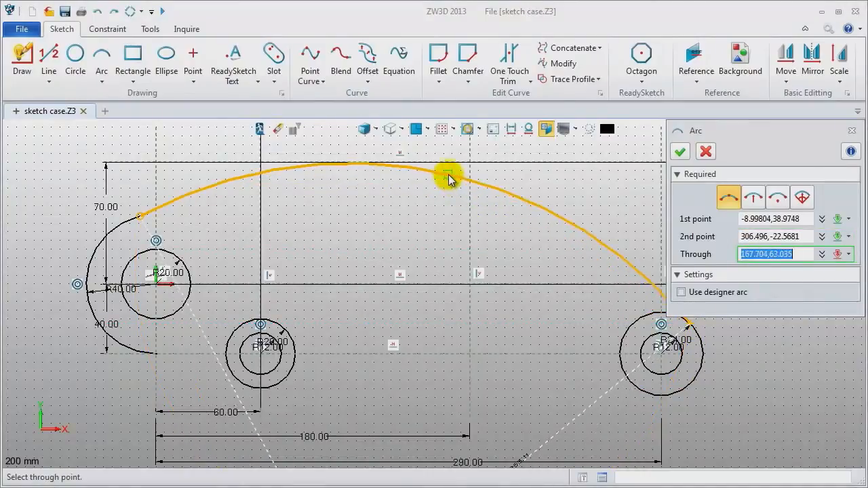
{"action": "left_click", "coordinate": [449, 175]}
{"action": "middle_click_drag", "start_coordinate": [412, 202], "coordinate": [358, 198]}
{"action": "middle_click", "coordinate": [358, 198]}
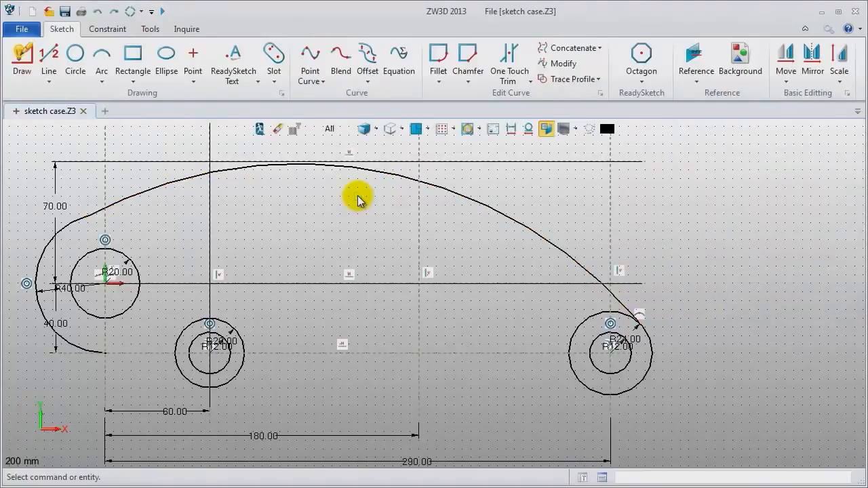
Step: Draw a three-point arc from the 40 mm arc's lower end at (0, -40) to the 20 mm circle at (48, -56), passing through (25, -45)
{"action": "middle_click", "coordinate": [358, 198]}
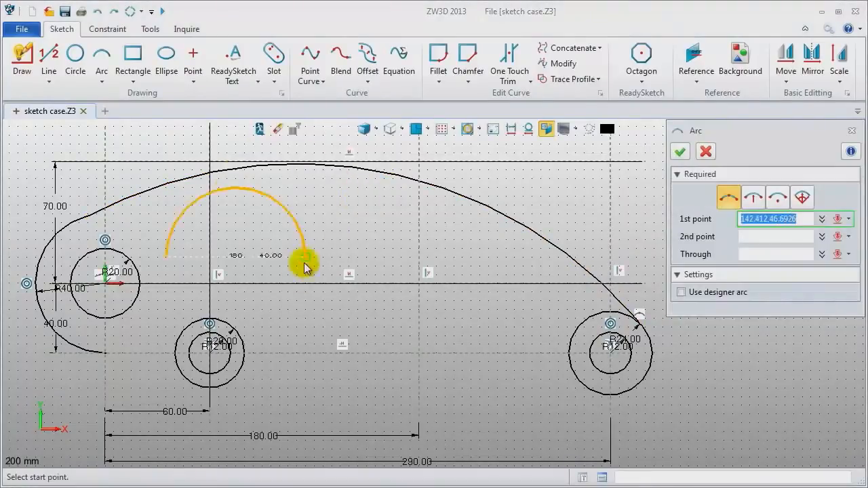
{"action": "left_click", "coordinate": [103, 353]}
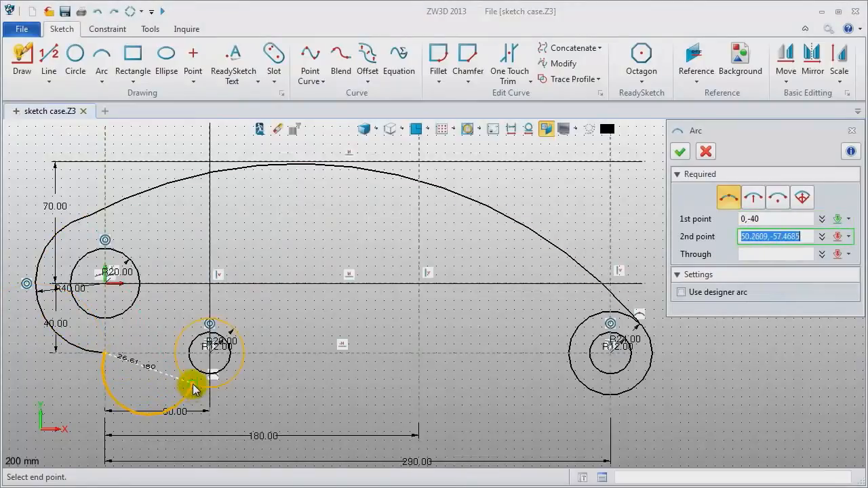
{"action": "left_click", "coordinate": [186, 381]}
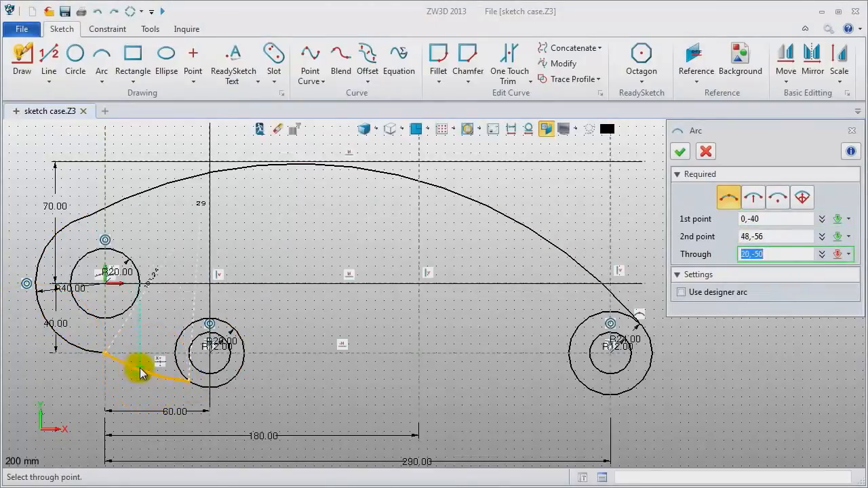
{"action": "left_click", "coordinate": [149, 370]}
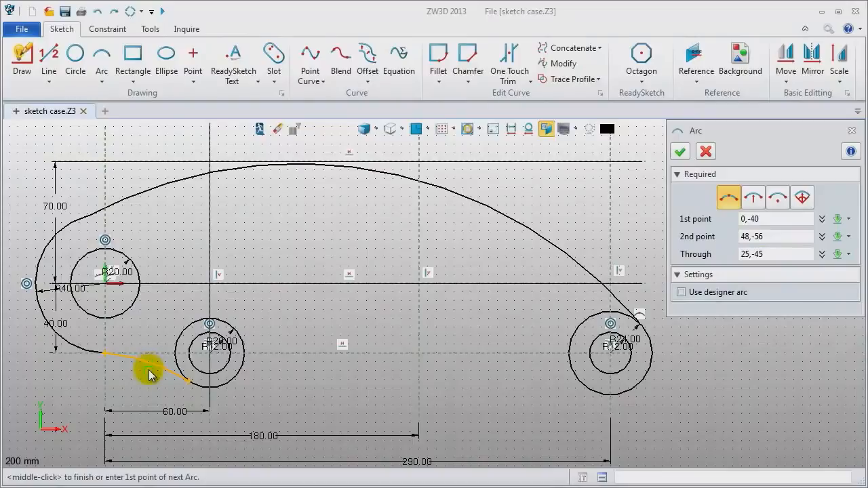
{"action": "middle_click", "coordinate": [149, 374]}
Step: Draw an arc of radius 170 mm bulging upward between the two lower circle pairs, from about (111, -23) to about (240, -23)
{"action": "middle_click", "coordinate": [148, 372]}
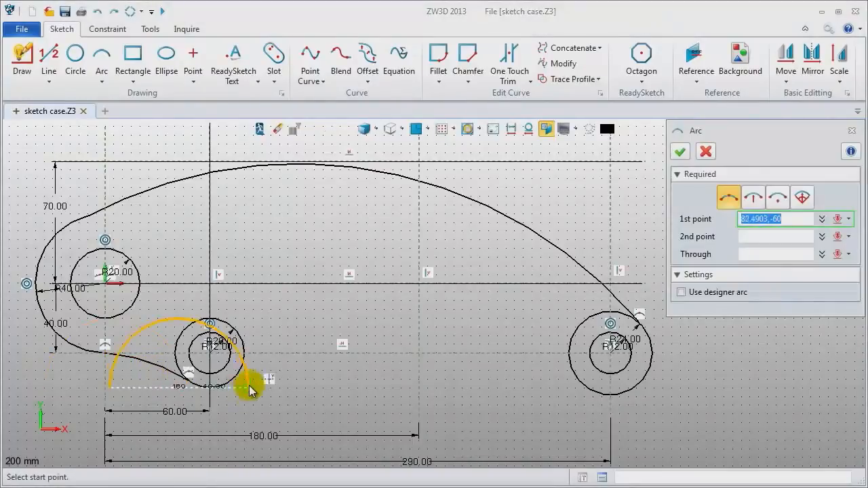
{"action": "left_click", "coordinate": [298, 322]}
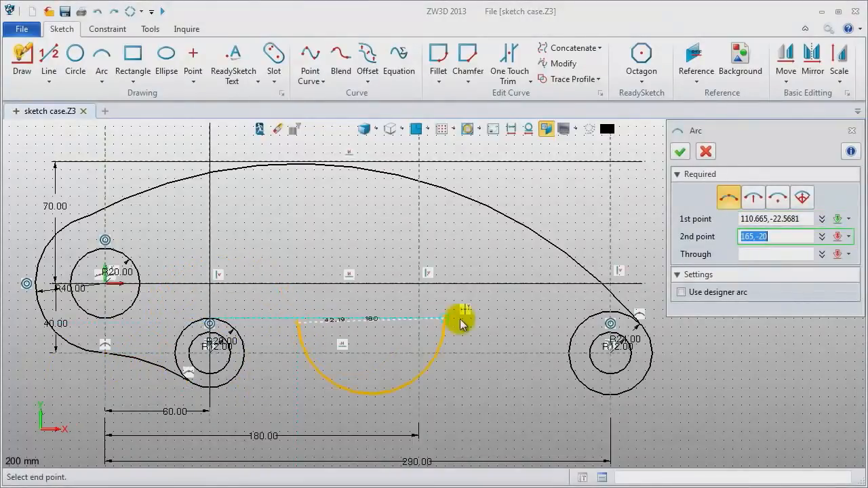
{"action": "left_click", "coordinate": [754, 197]}
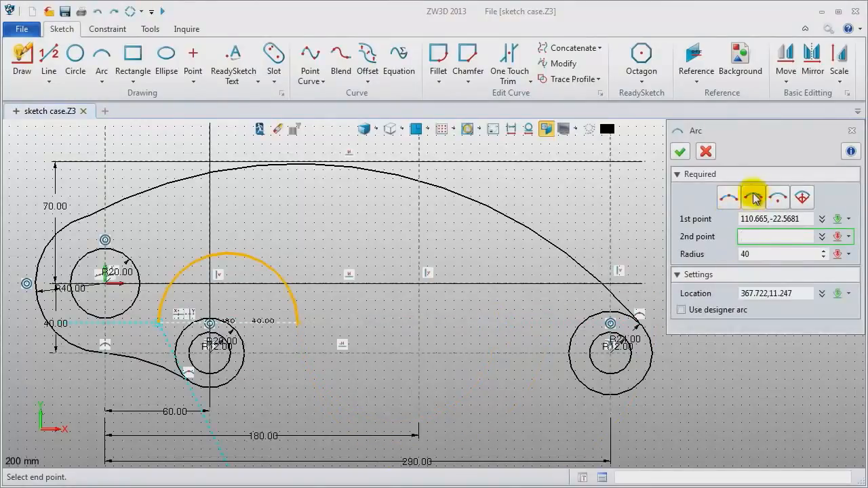
{"action": "left_click", "coordinate": [524, 325]}
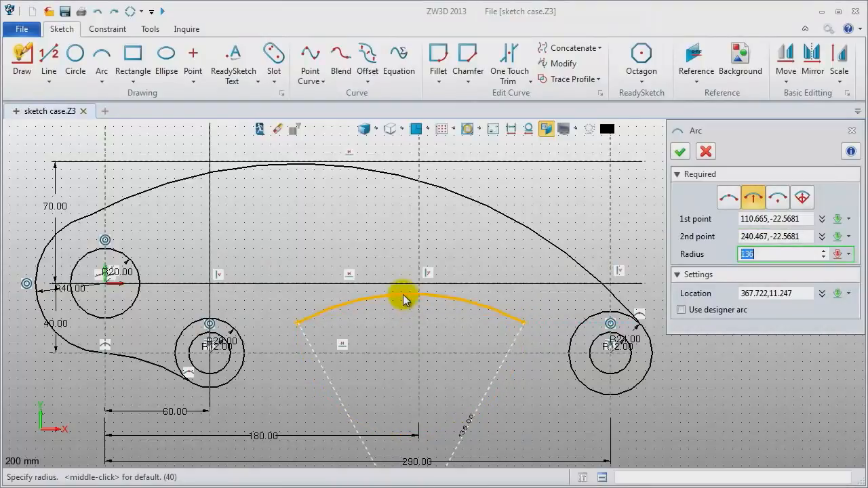
{"action": "left_click", "coordinate": [390, 314]}
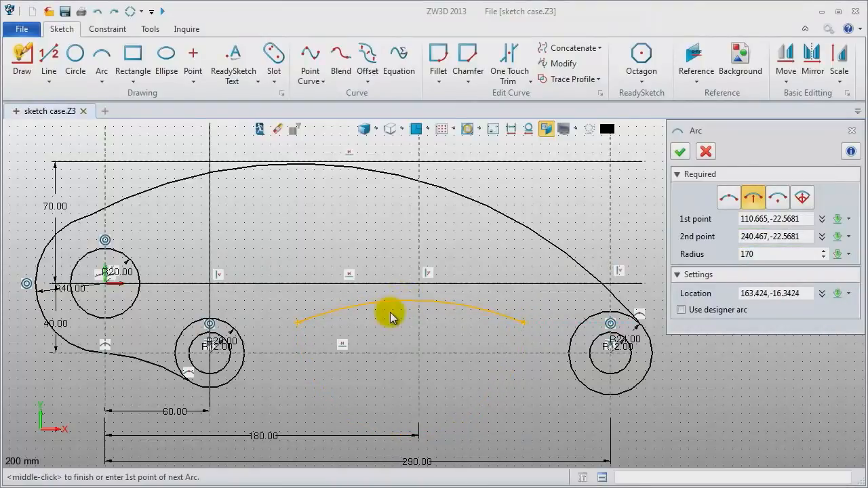
{"action": "middle_click", "coordinate": [391, 313]}
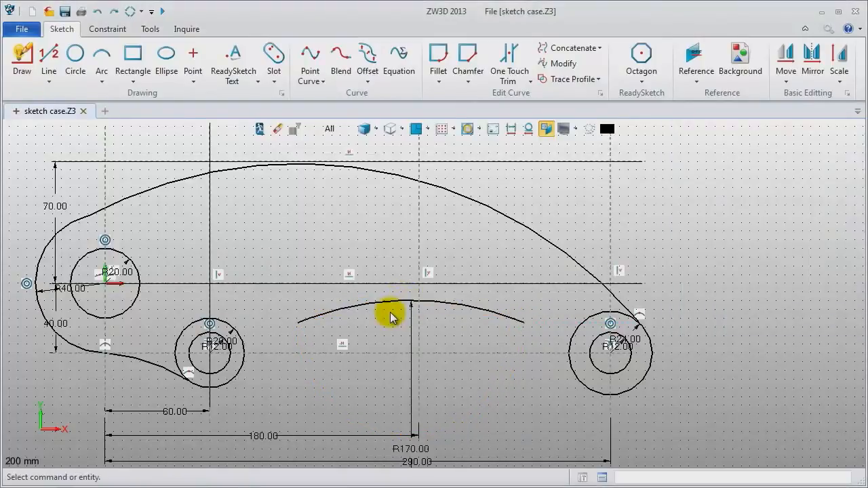
Step: Draw a three-point arc from the 170 mm arc's right end to the 24 mm circle's lower-left edge at about (268, -49)
{"action": "middle_click", "coordinate": [460, 322]}
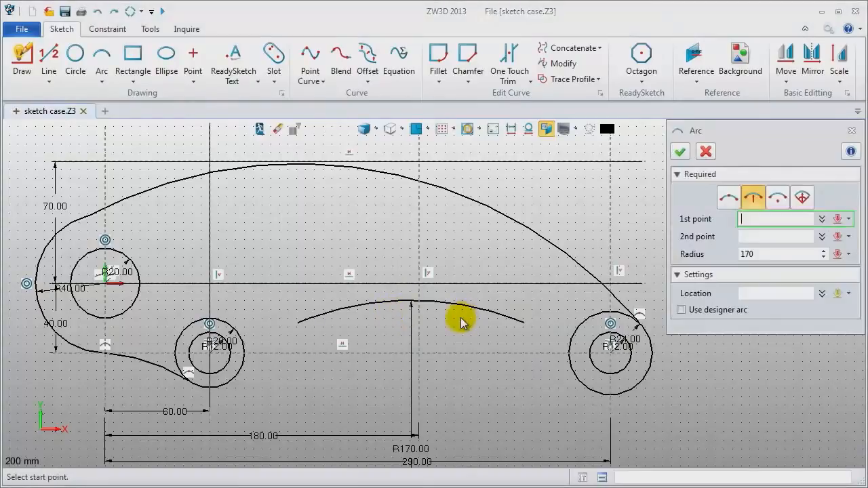
{"action": "left_click", "coordinate": [733, 196]}
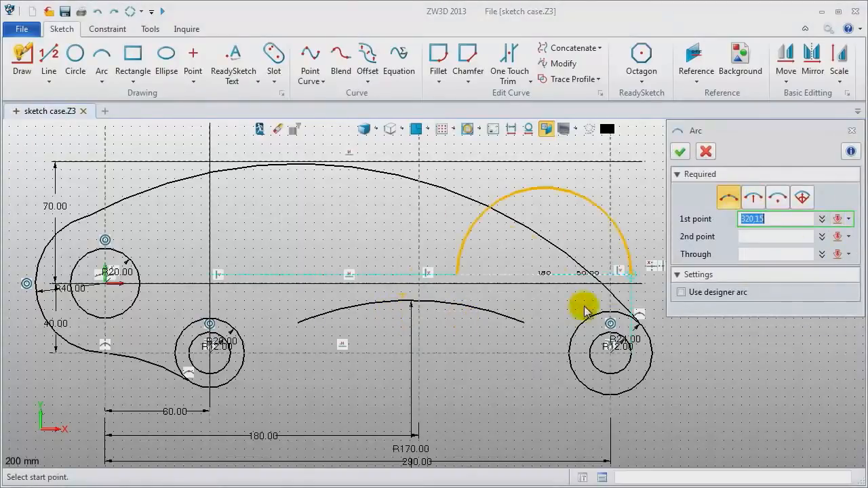
{"action": "left_click", "coordinate": [520, 325]}
{"action": "left_click", "coordinate": [567, 369]}
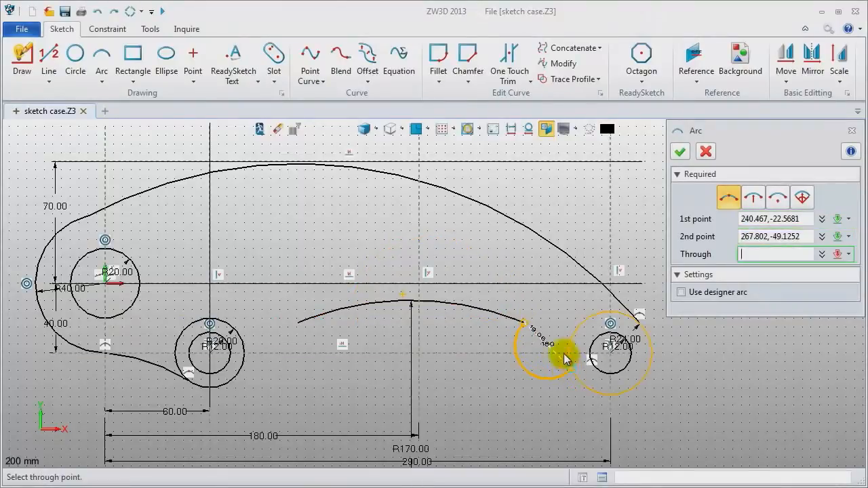
{"action": "left_click", "coordinate": [554, 348]}
{"action": "middle_click", "coordinate": [500, 345]}
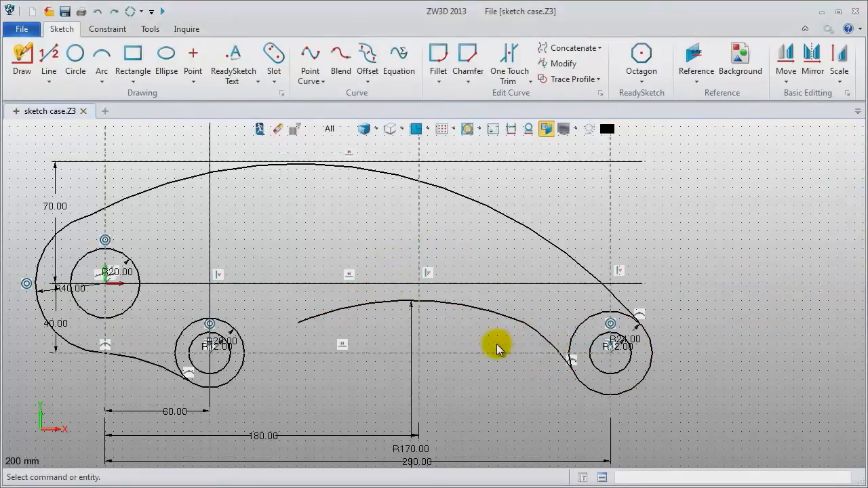
Step: Draw a three-point arc from the 170 mm arc's left end to the lower 20 mm circle's right side at about (76, -52)
{"action": "middle_click", "coordinate": [472, 341]}
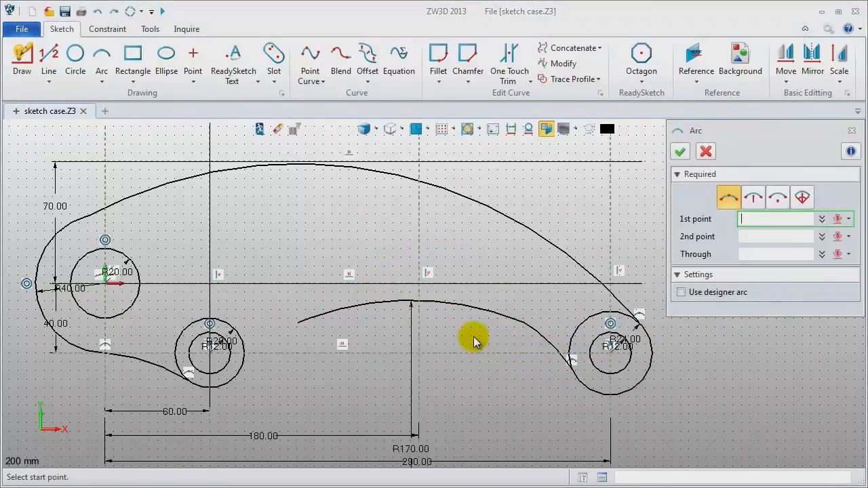
{"action": "left_click", "coordinate": [299, 329]}
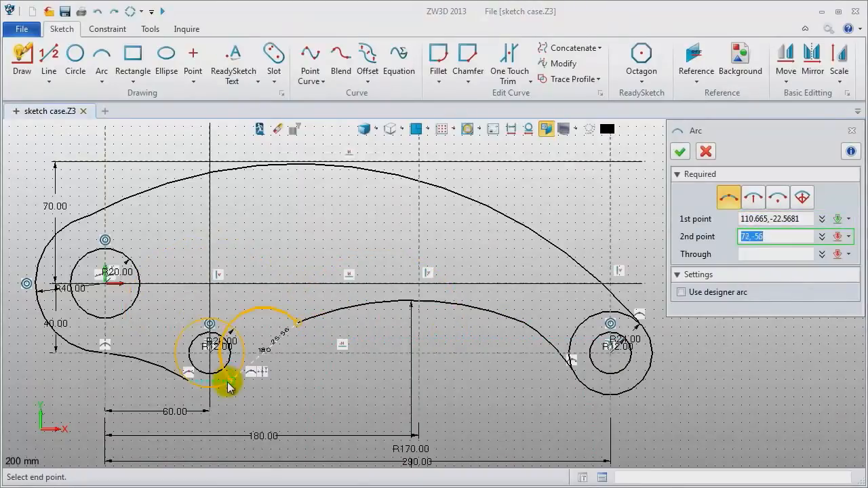
{"action": "left_click", "coordinate": [237, 373]}
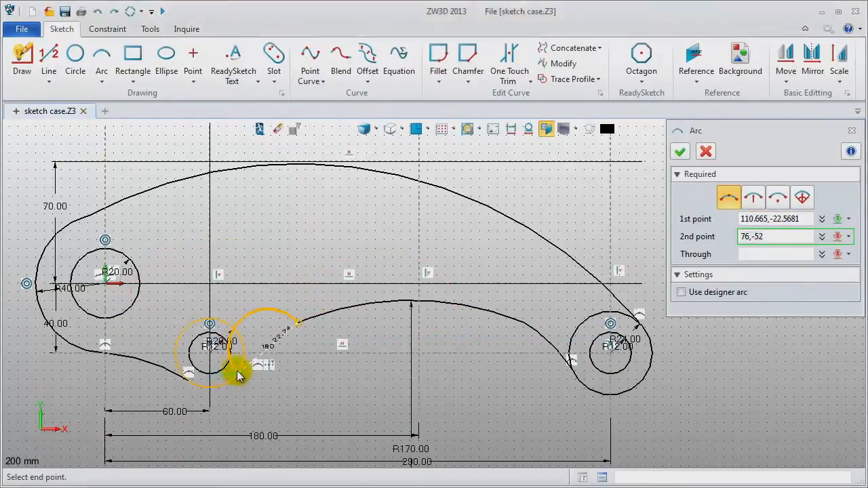
{"action": "left_click", "coordinate": [271, 338]}
{"action": "middle_click", "coordinate": [263, 322]}
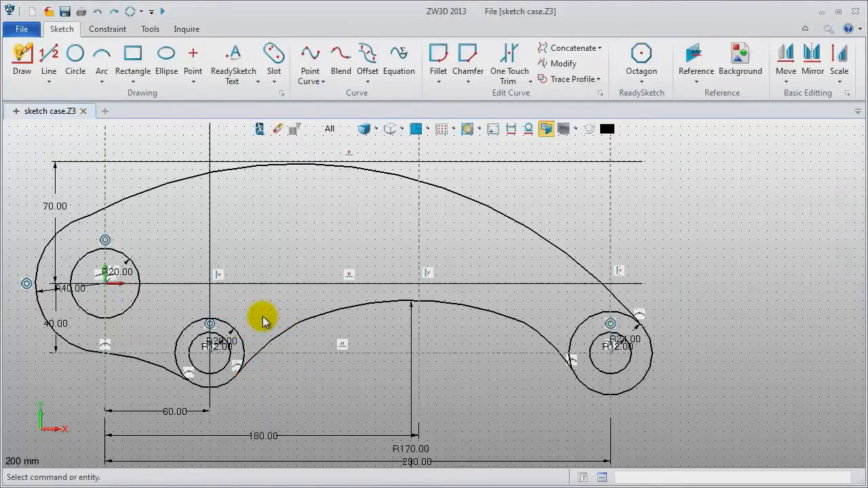
Step: Trim away the portions of the 24 mm circle and the lower 20 mm circle inside the outline with One Touch Trim
{"action": "left_click", "coordinate": [531, 83]}
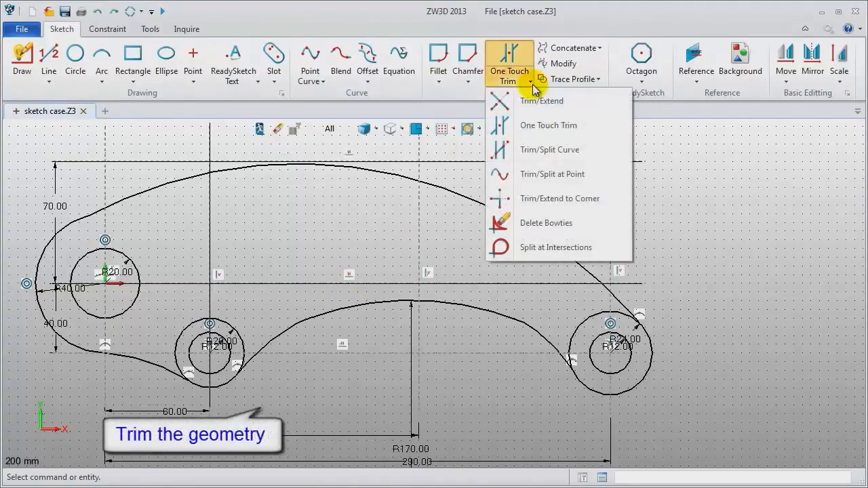
{"action": "left_click", "coordinate": [544, 125]}
{"action": "left_click", "coordinate": [578, 324]}
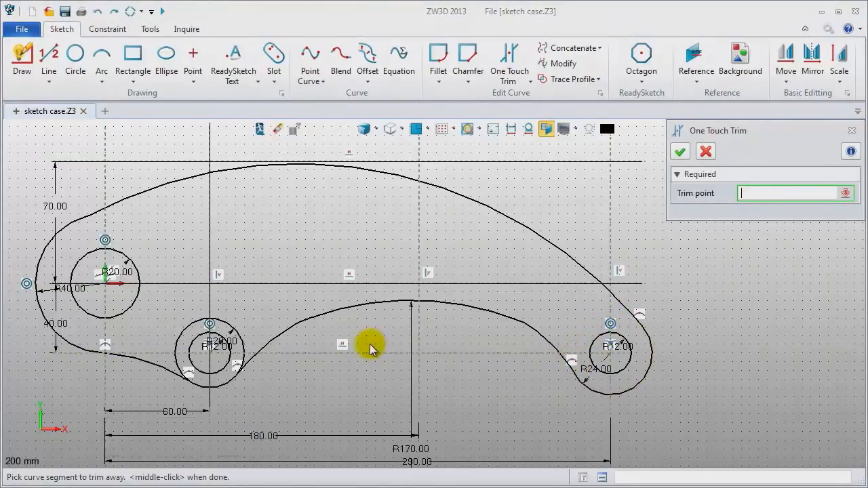
{"action": "left_click", "coordinate": [242, 363]}
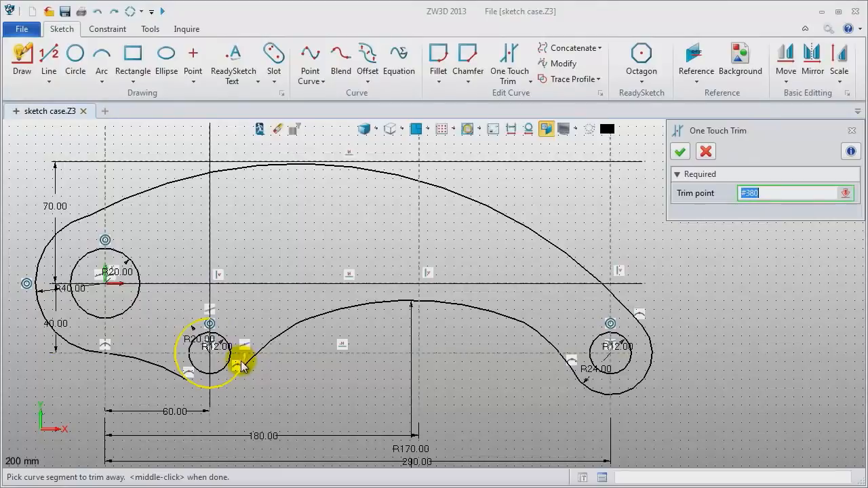
{"action": "left_click", "coordinate": [177, 356]}
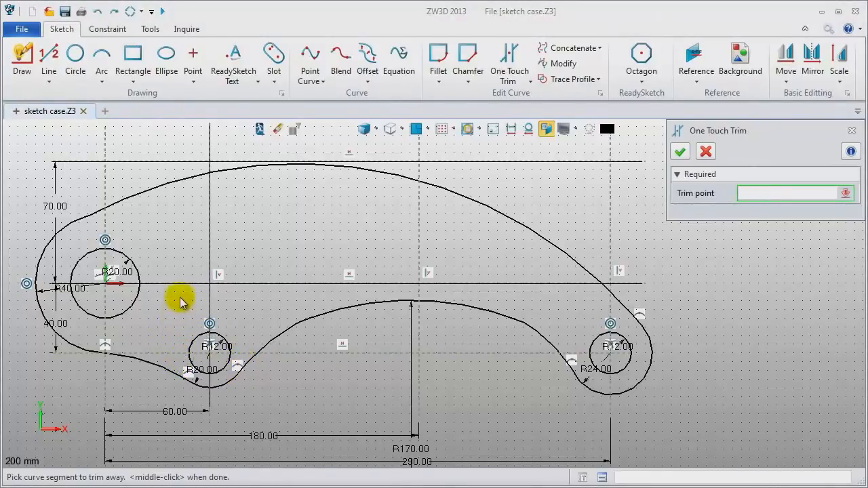
{"action": "left_click", "coordinate": [852, 130]}
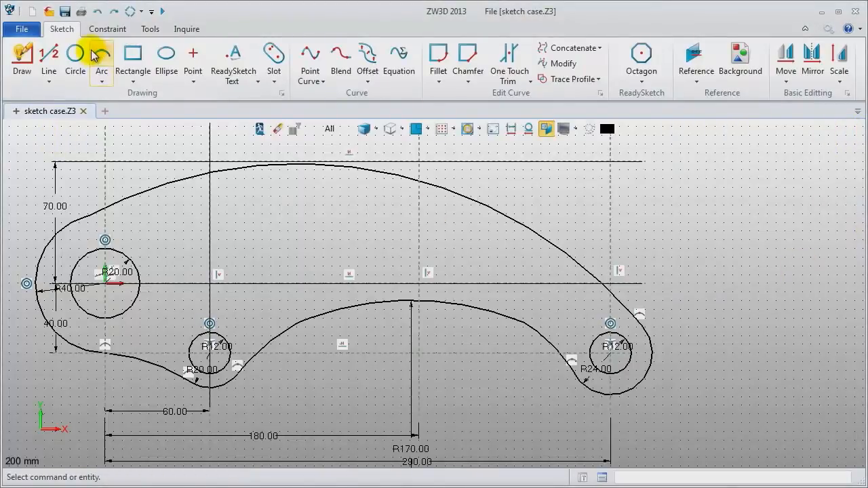
Step: Constrain the large upper arc tangent to the 40 mm arc and to the uppermost horizontal line
{"action": "left_click", "coordinate": [107, 28]}
{"action": "left_click", "coordinate": [31, 64]}
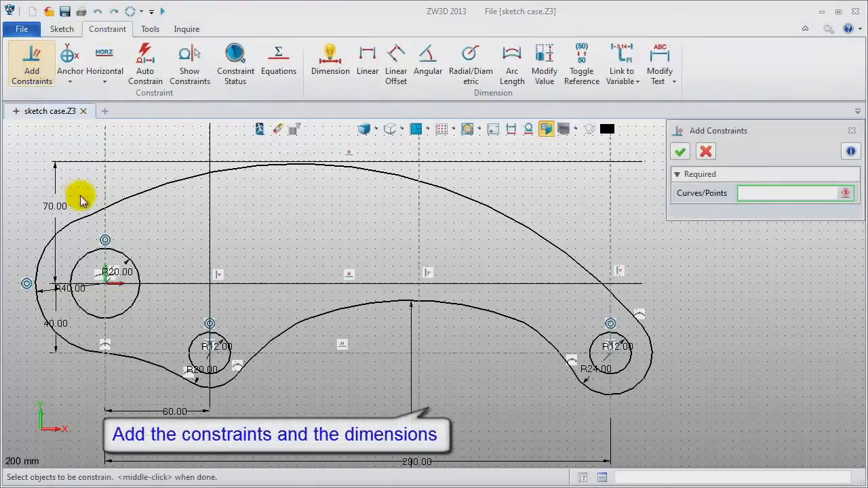
{"action": "left_click", "coordinate": [71, 218]}
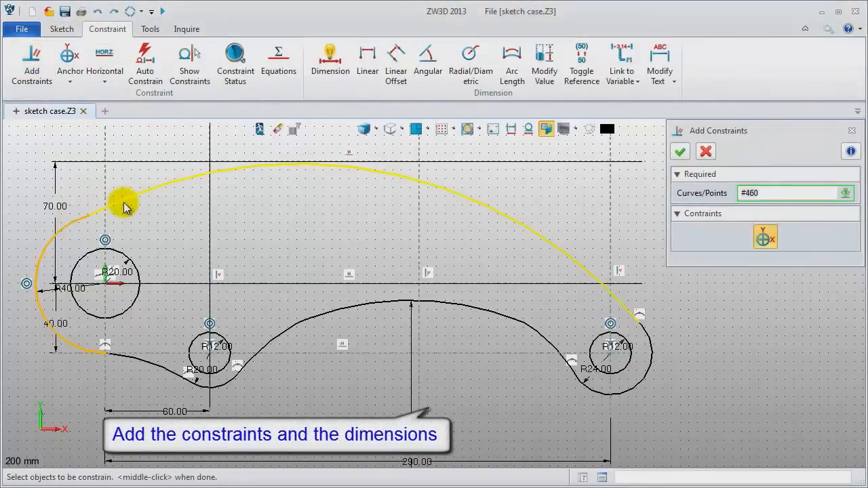
{"action": "middle_click", "coordinate": [187, 217]}
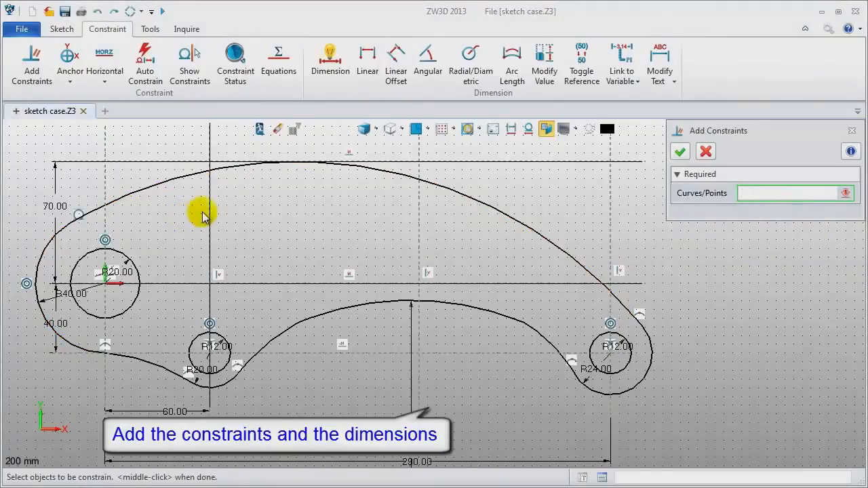
{"action": "left_click", "coordinate": [383, 162]}
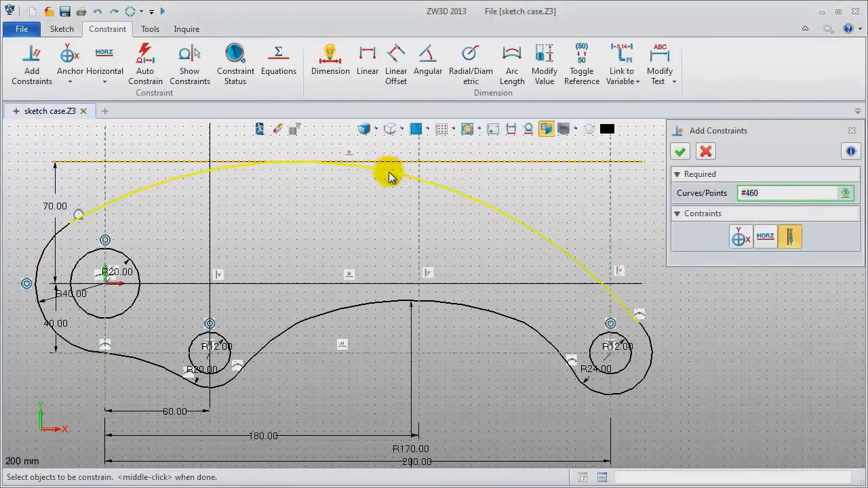
{"action": "left_click", "coordinate": [388, 174]}
{"action": "middle_click", "coordinate": [361, 199]}
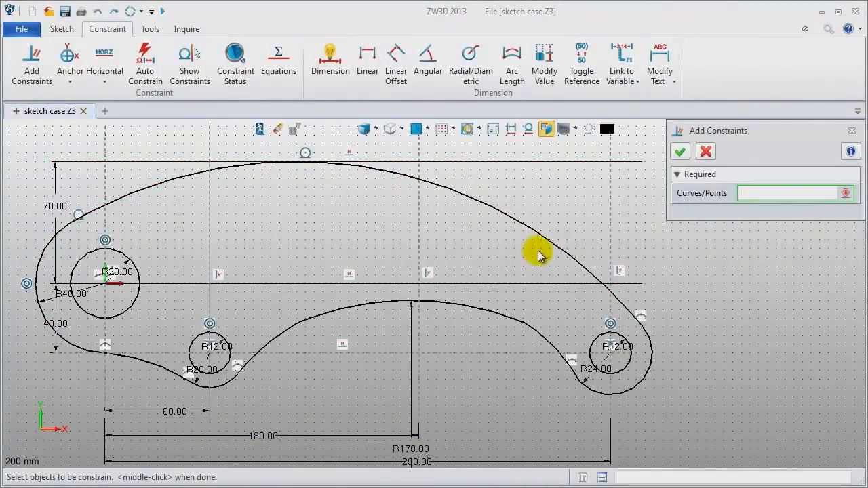
Step: Constrain the 24 mm arc tangent to the large upper arc and to the connecting arc on its left side
{"action": "left_click", "coordinate": [558, 246]}
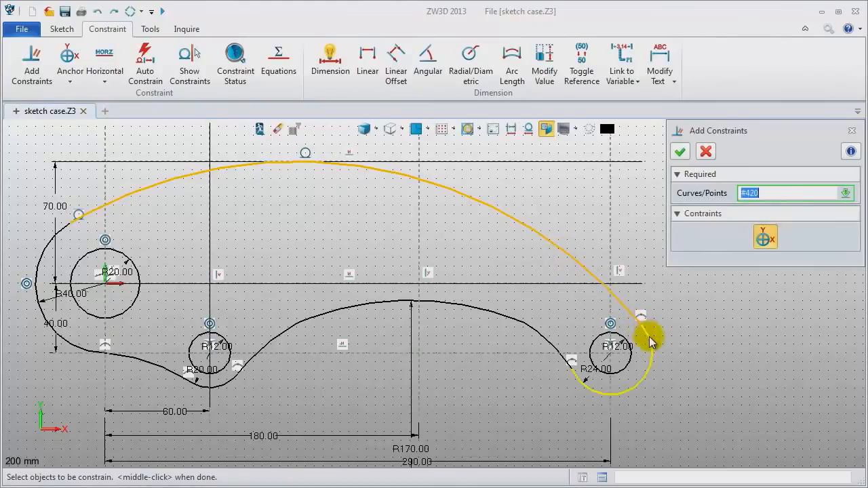
{"action": "left_click", "coordinate": [646, 332]}
{"action": "middle_click", "coordinate": [680, 317]}
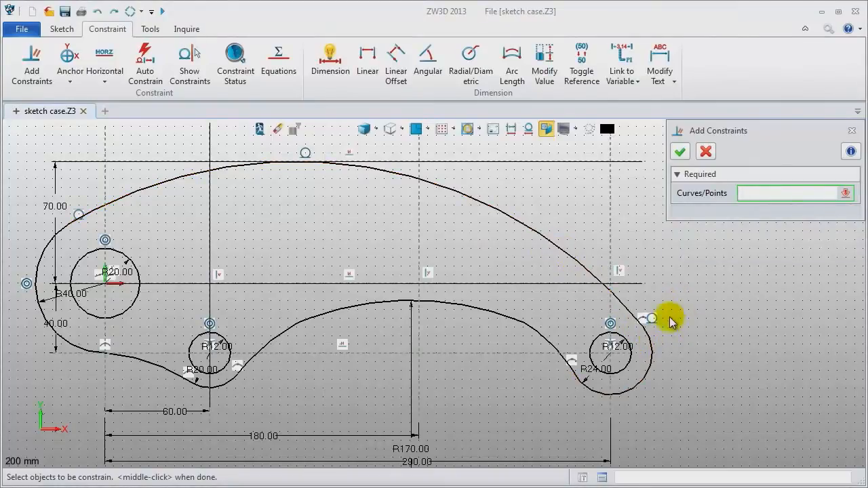
{"action": "left_click", "coordinate": [602, 389]}
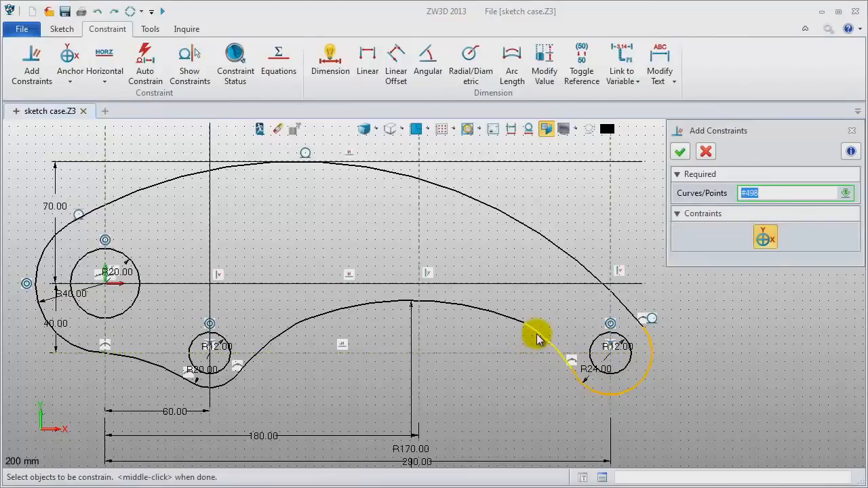
{"action": "left_click", "coordinate": [533, 333]}
{"action": "middle_click", "coordinate": [513, 394]}
Step: Constrain the 170 mm arc tangent to the right connecting arc and to the horizontal line through the origin
{"action": "left_click", "coordinate": [544, 341]}
{"action": "left_click", "coordinate": [507, 322]}
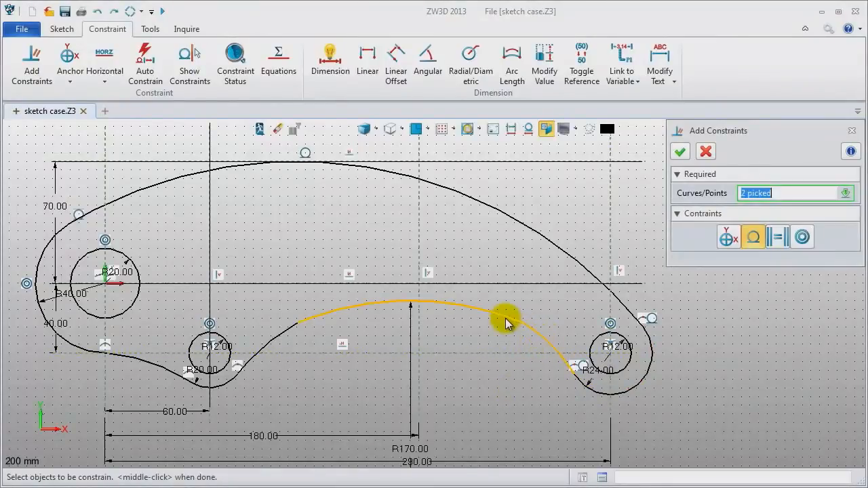
{"action": "middle_click", "coordinate": [470, 343]}
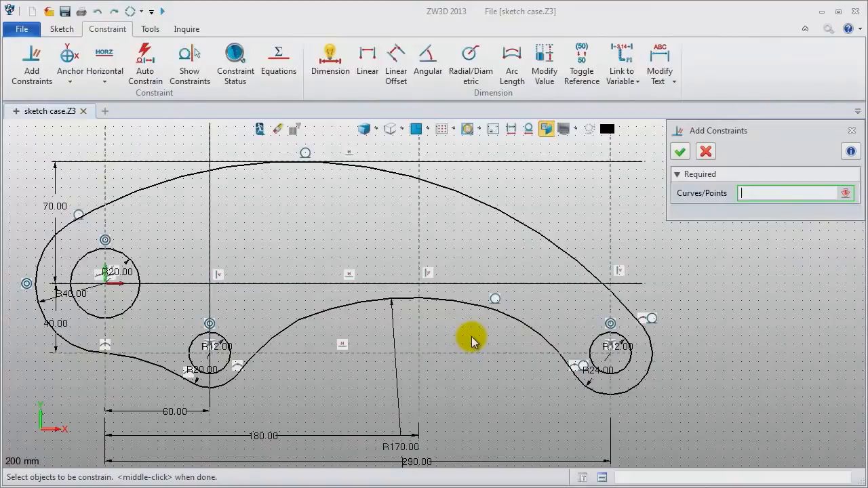
{"action": "left_click", "coordinate": [451, 300]}
{"action": "left_click", "coordinate": [445, 284]}
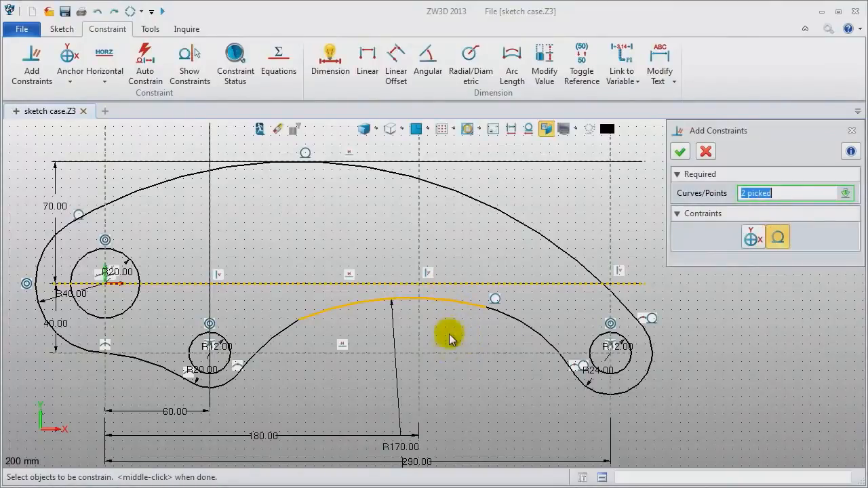
{"action": "middle_click", "coordinate": [450, 334]}
Step: Constrain the left connecting arc of the inner notch tangent to the 170 mm arc and to the lower 20 mm arc
{"action": "left_click", "coordinate": [320, 300]}
{"action": "left_click", "coordinate": [279, 354]}
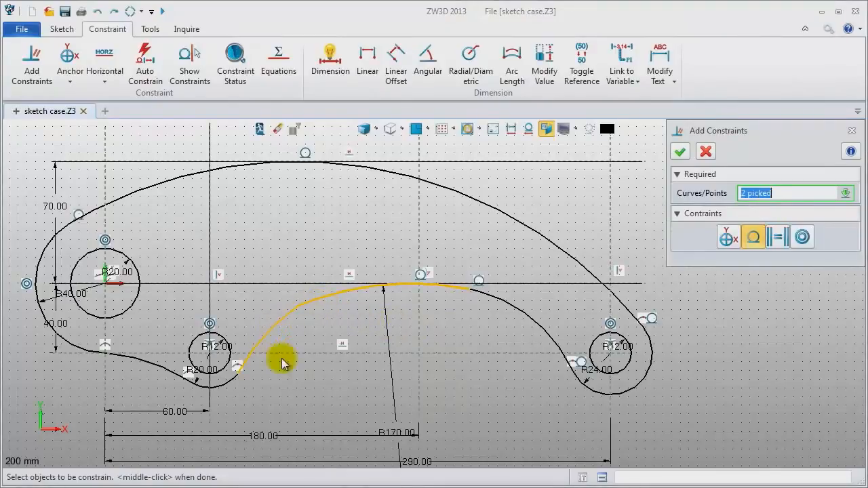
{"action": "middle_click", "coordinate": [287, 381]}
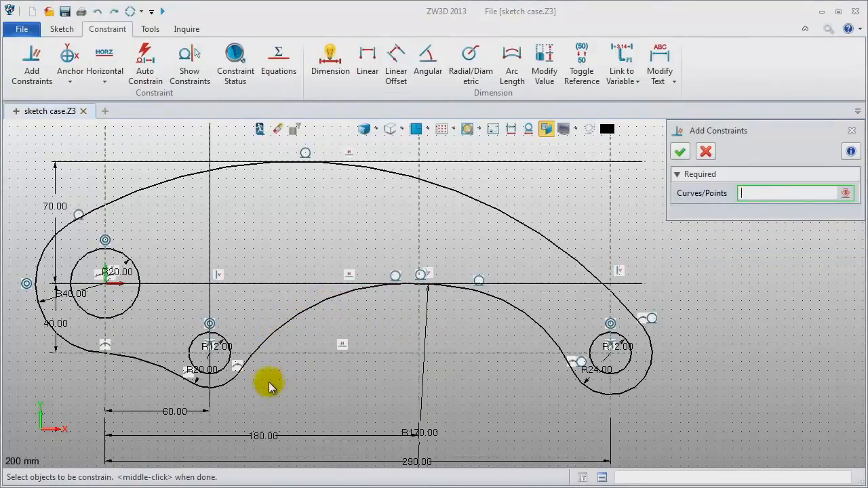
{"action": "left_click", "coordinate": [229, 384]}
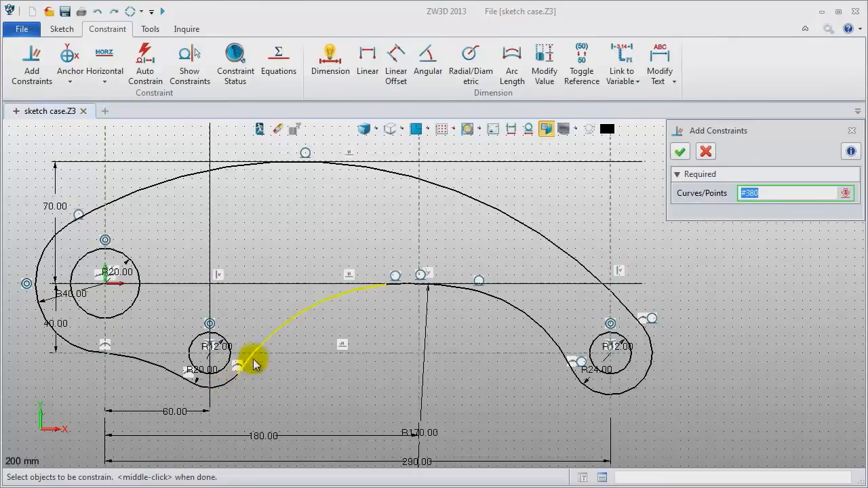
{"action": "left_click", "coordinate": [251, 366]}
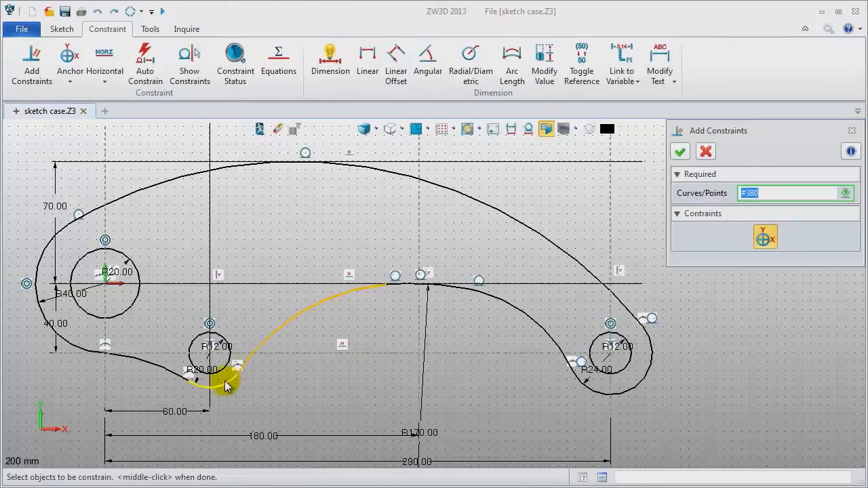
{"action": "left_click", "coordinate": [227, 385]}
{"action": "middle_click", "coordinate": [267, 385]}
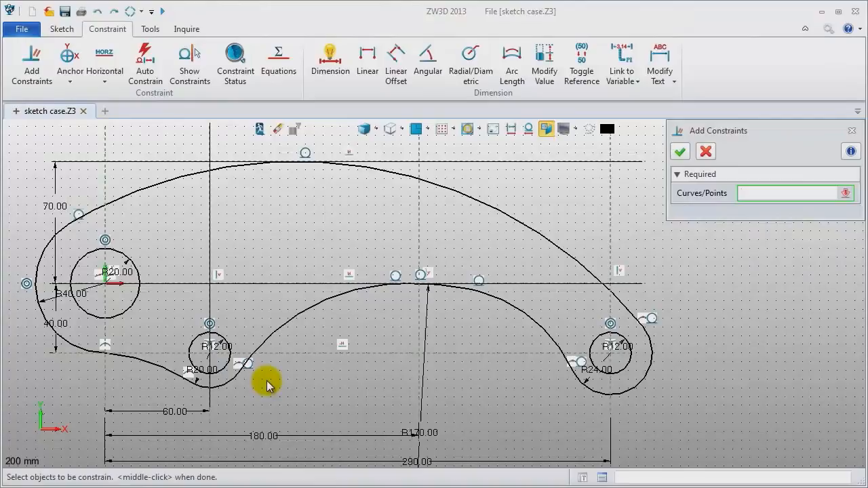
Step: Constrain the lower-left connecting arc tangent to the lower 20 mm arc and to the 40 mm arc
{"action": "left_click", "coordinate": [227, 391]}
{"action": "left_click", "coordinate": [155, 379]}
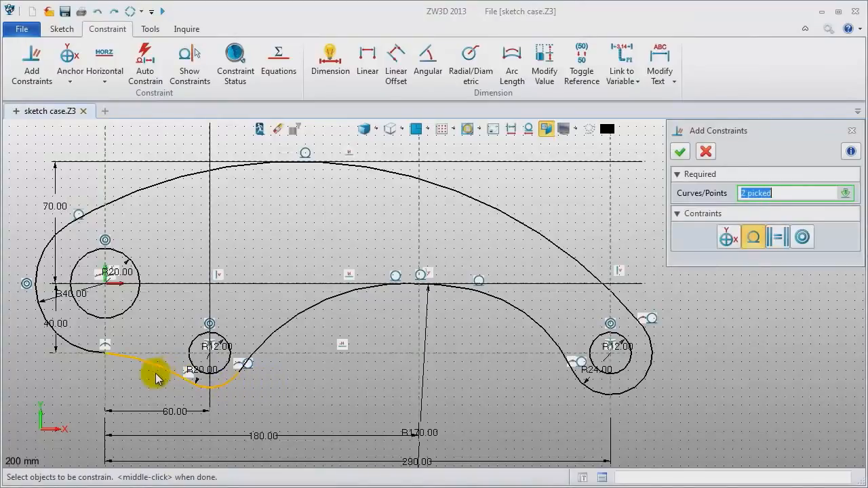
{"action": "middle_click", "coordinate": [149, 380]}
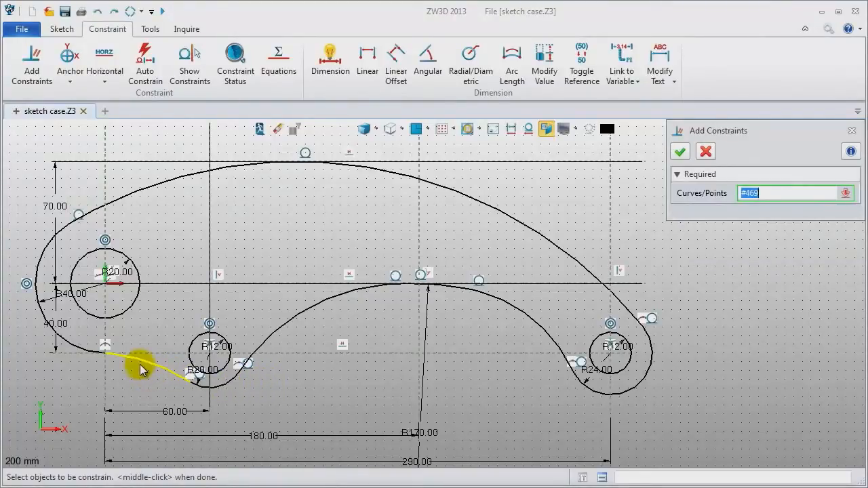
{"action": "left_click", "coordinate": [126, 362]}
{"action": "left_click", "coordinate": [73, 347]}
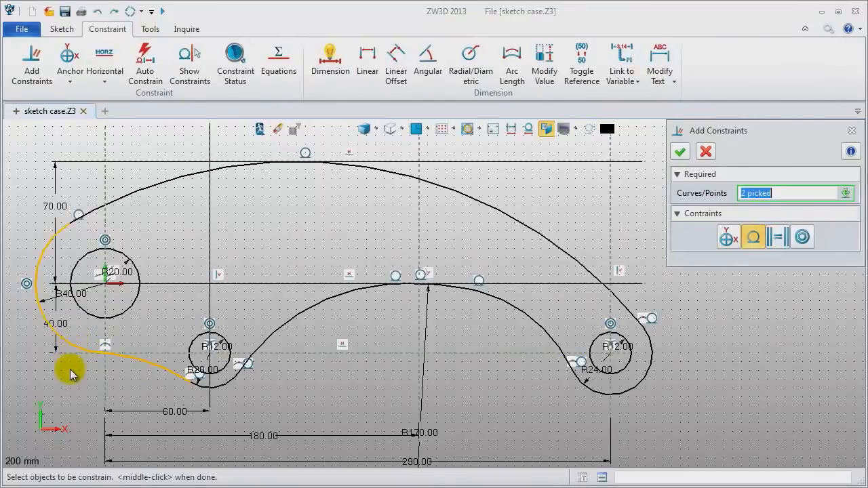
{"action": "middle_click", "coordinate": [75, 378]}
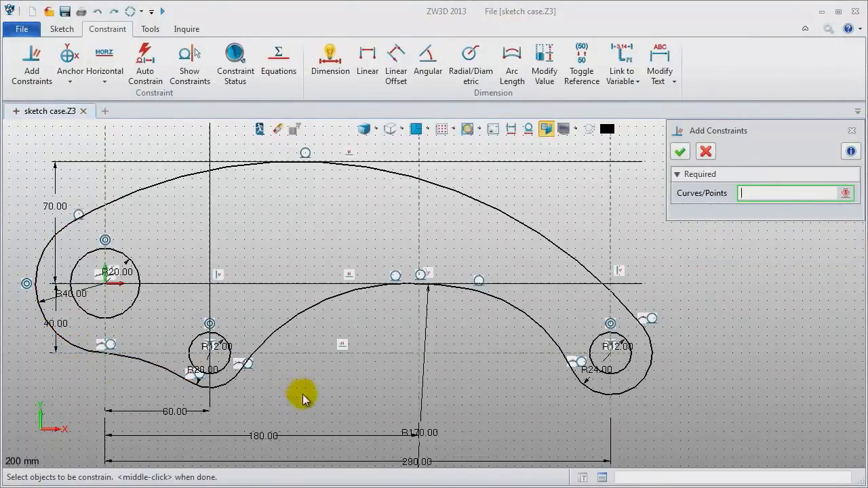
Step: Constrain the centre point of the 170 mm arc to lie on the vertical construction line 180 mm from the origin
{"action": "mouse_move", "coordinate": [303, 397]}
{"action": "middle_mouse_down"}
{"action": "mouse_move", "coordinate": [296, 282]}
{"action": "mouse_move", "coordinate": [278, 312]}
{"action": "middle_mouse_up"}
{"action": "scroll", "coordinate": [302, 290], "scroll_direction": "down", "scroll_amount": 2}
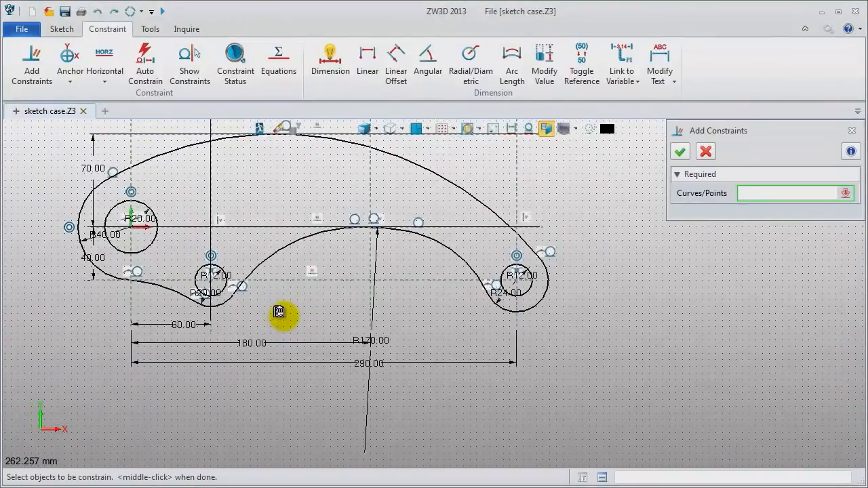
{"action": "left_click", "coordinate": [364, 453]}
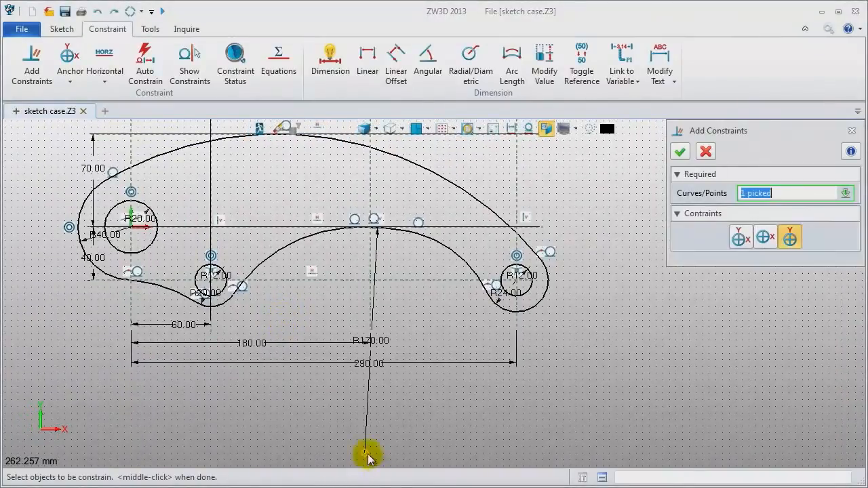
{"action": "left_click", "coordinate": [372, 263]}
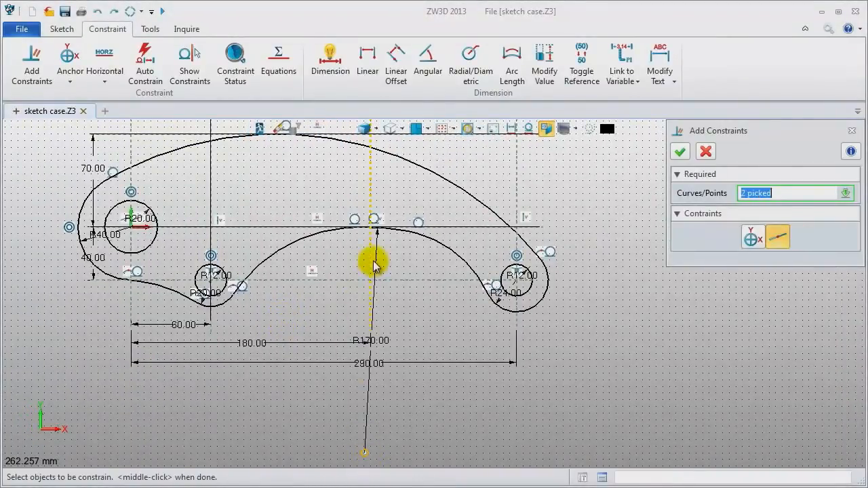
{"action": "middle_click", "coordinate": [672, 383]}
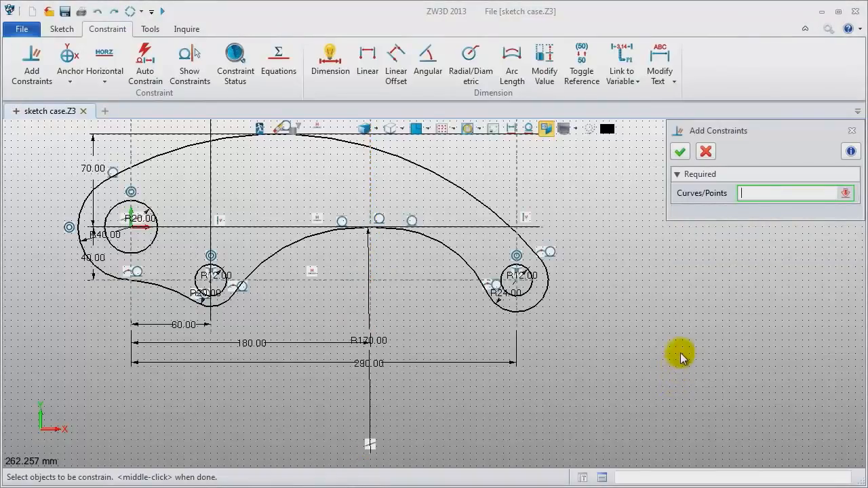
{"action": "left_click", "coordinate": [851, 133]}
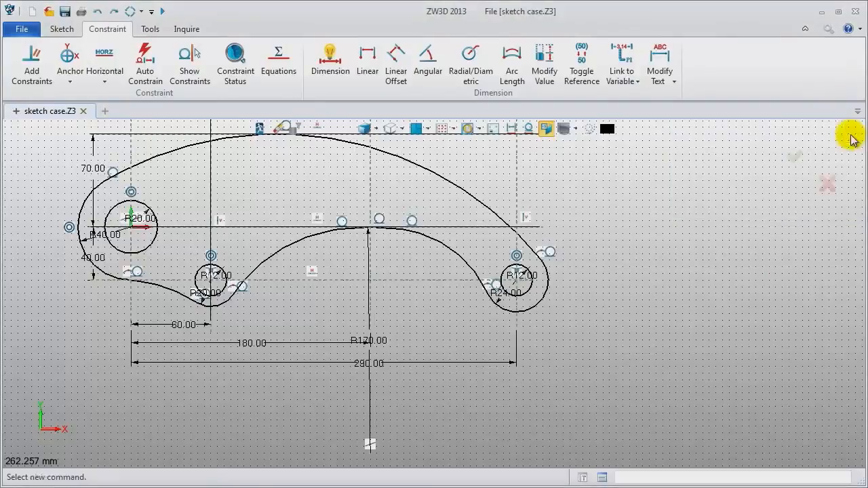
Step: Add a 24 mm radial dimension to the connecting arc between the 170 mm arc and the right 24 mm arc
{"action": "middle_click_drag", "start_coordinate": [654, 208], "coordinate": [639, 254]}
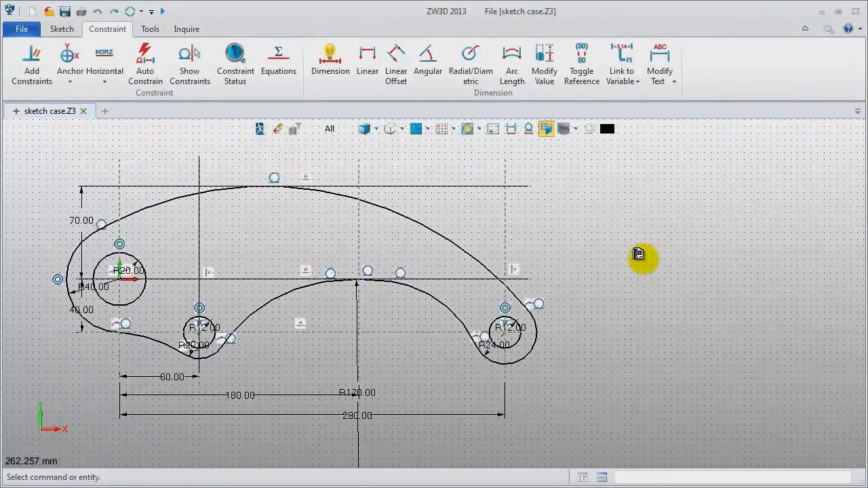
{"action": "left_click", "coordinate": [485, 56]}
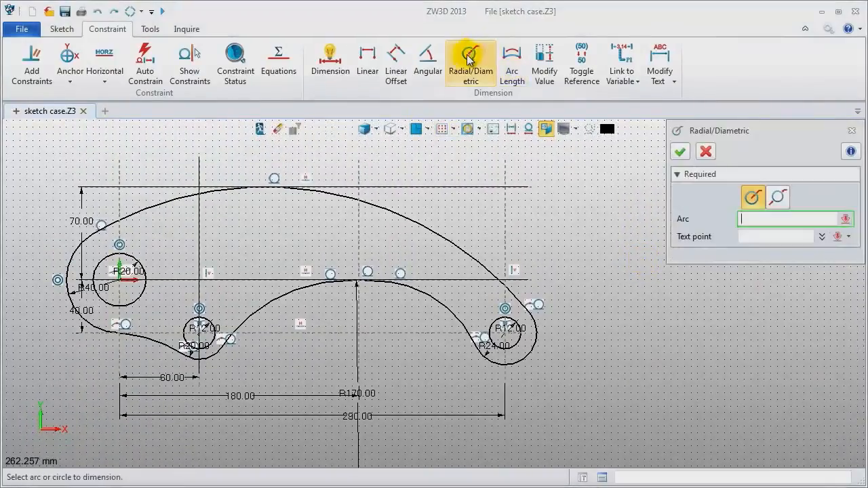
{"action": "left_click", "coordinate": [453, 324]}
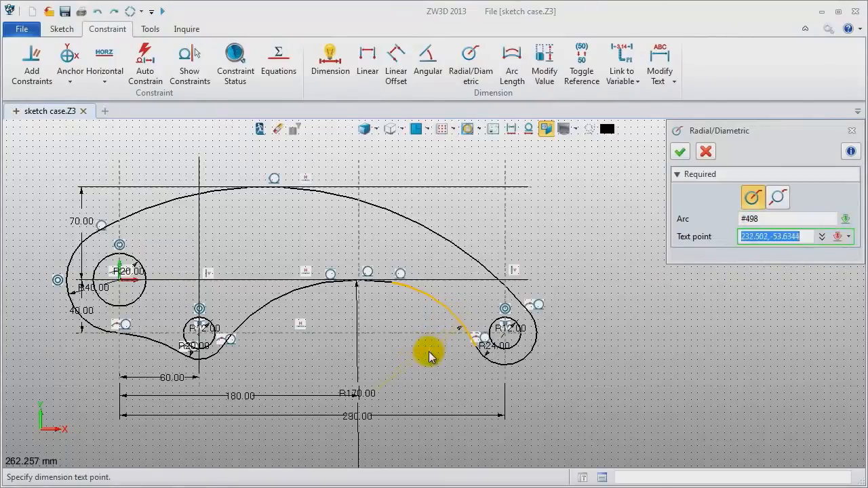
{"action": "left_click", "coordinate": [426, 354]}
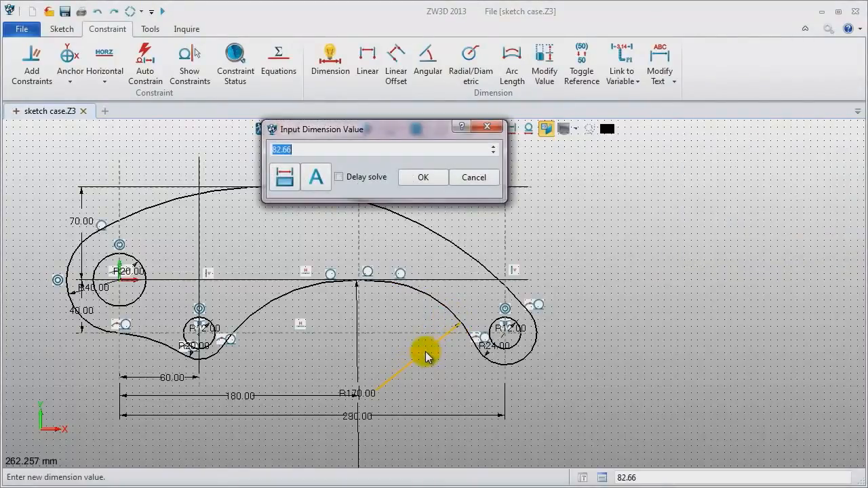
{"action": "key", "text": "Return"}
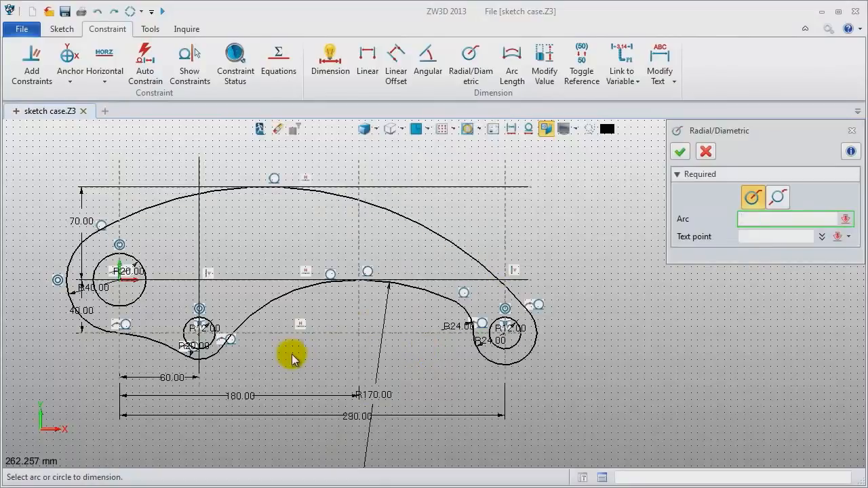
Step: Add a 20 mm radial dimension to the connecting arc between the 170 mm arc and the lower 20 mm arc
{"action": "left_click", "coordinate": [249, 327]}
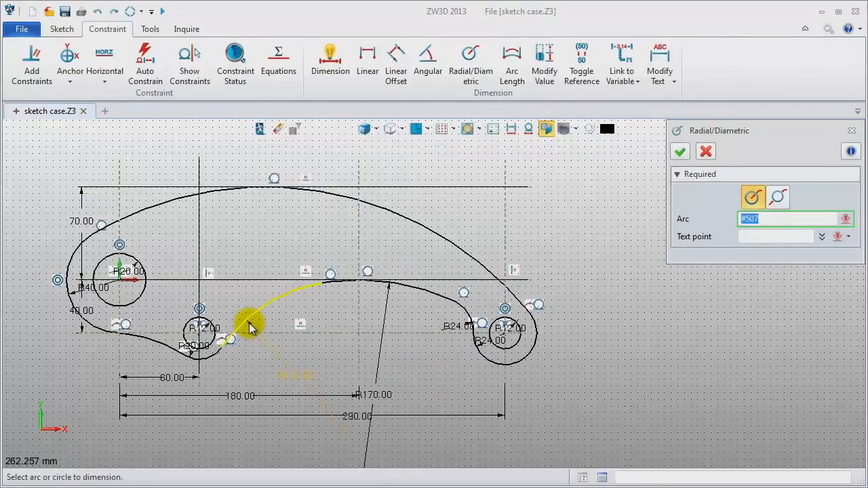
{"action": "left_click", "coordinate": [276, 360]}
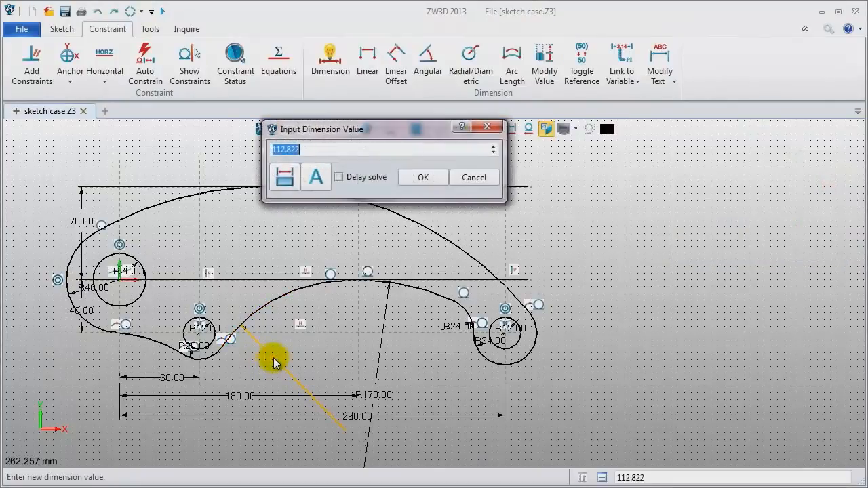
{"action": "type", "text": "20"}
{"action": "key", "text": "Return"}
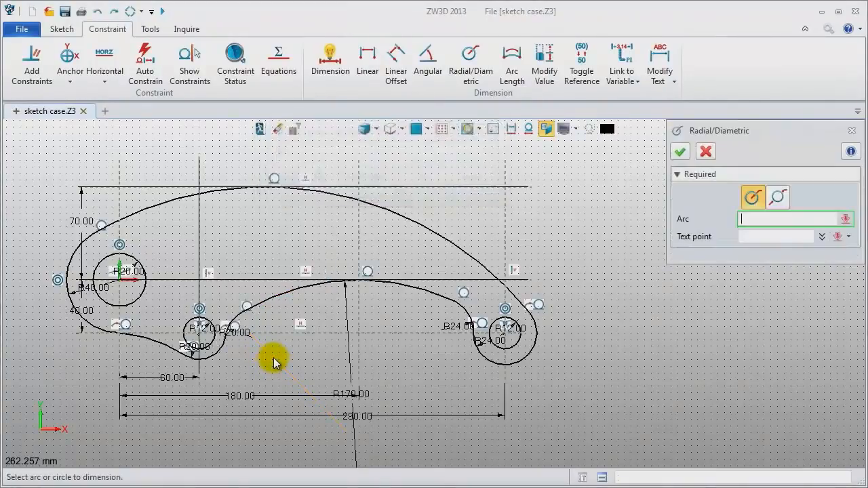
Step: Add a 75 mm radial dimension to the lower-left arc joining the 40 mm arc and the lower 20 mm arc
{"action": "left_click", "coordinate": [155, 349]}
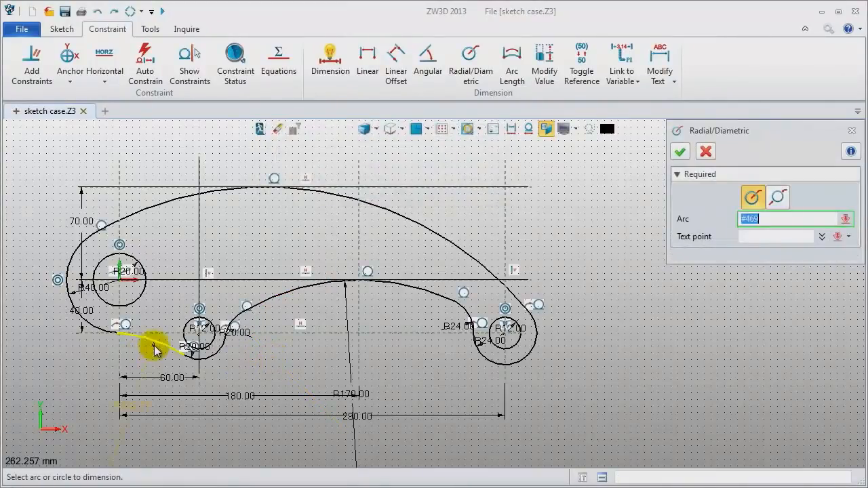
{"action": "left_click", "coordinate": [153, 350]}
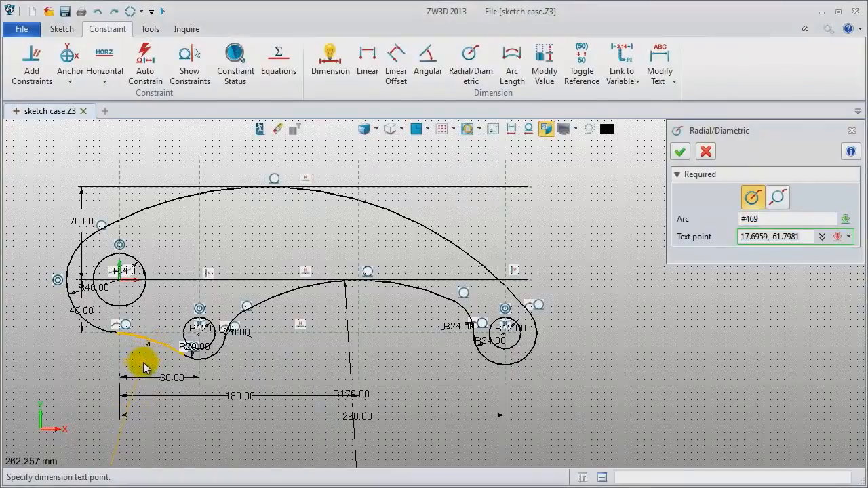
{"action": "left_click", "coordinate": [143, 366]}
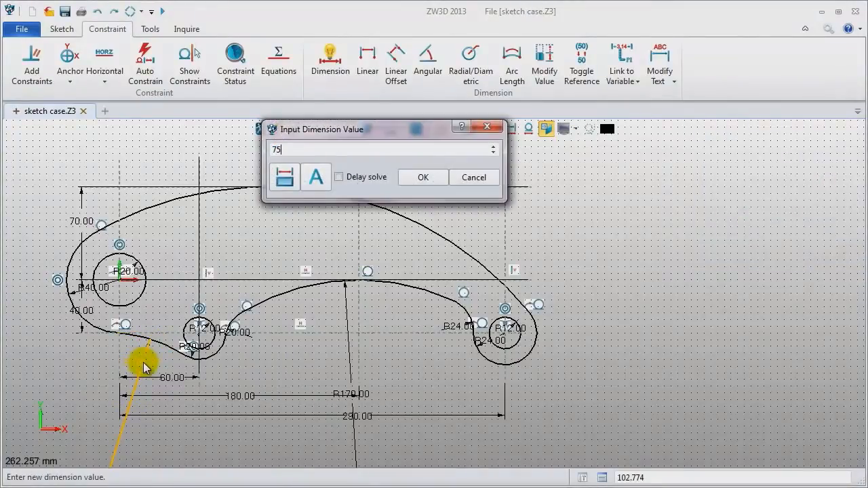
{"action": "key", "text": "Return"}
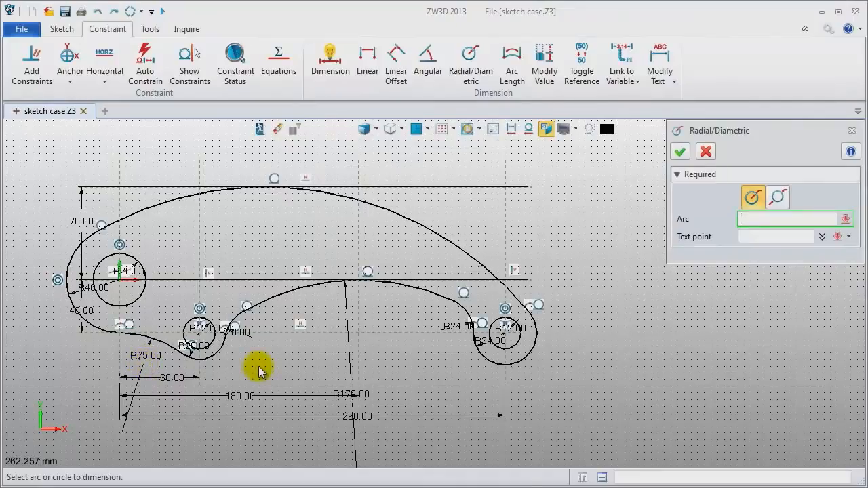
{"action": "scroll", "coordinate": [261, 362], "scroll_direction": "up", "scroll_amount": 1}
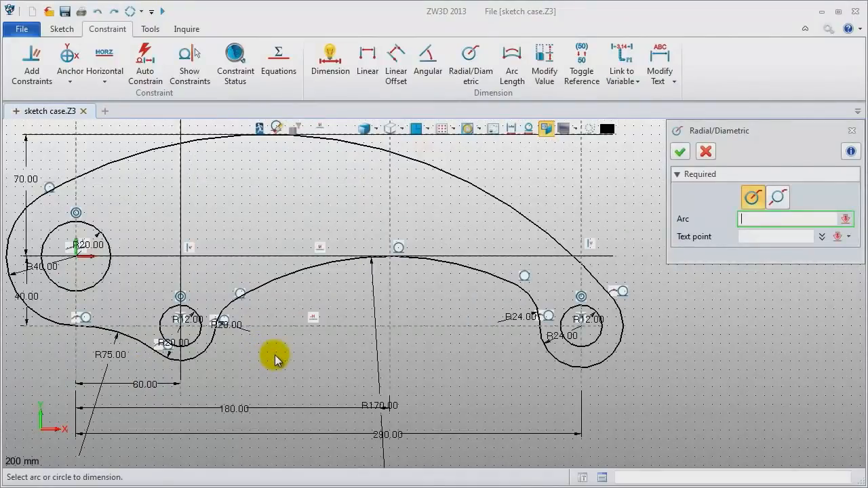
{"action": "middle_click_drag", "start_coordinate": [275, 359], "coordinate": [291, 360]}
{"action": "left_click", "coordinate": [852, 130]}
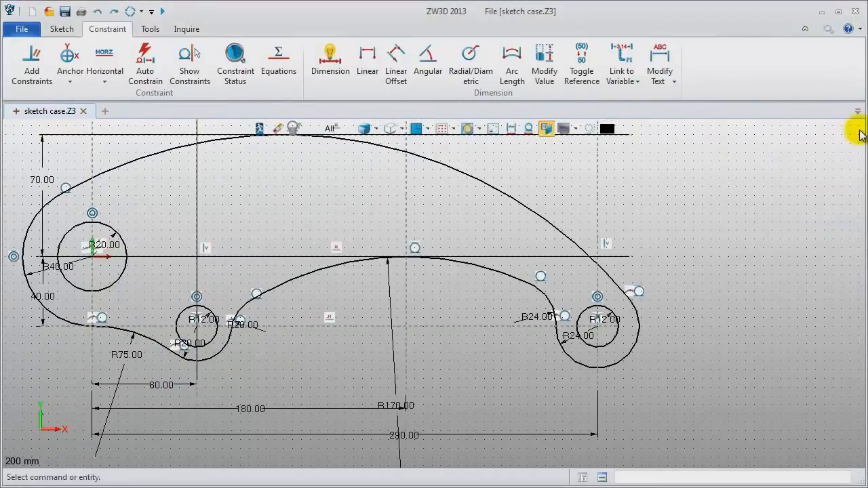
Step: Check the constraint status of the sketch and hide its dimensions and constraint symbols
{"action": "middle_click_drag", "start_coordinate": [744, 192], "coordinate": [733, 207]}
{"action": "scroll", "coordinate": [733, 207], "scroll_direction": "down", "scroll_amount": 1}
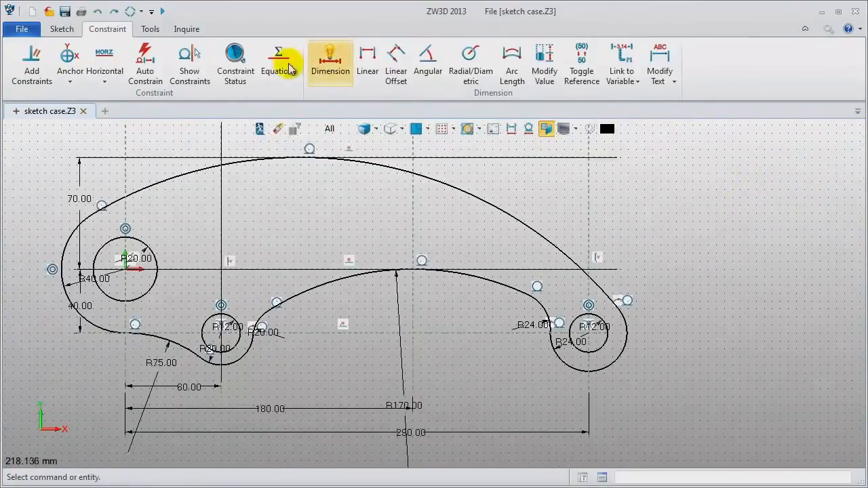
{"action": "left_click", "coordinate": [235, 68]}
{"action": "left_click", "coordinate": [502, 129]}
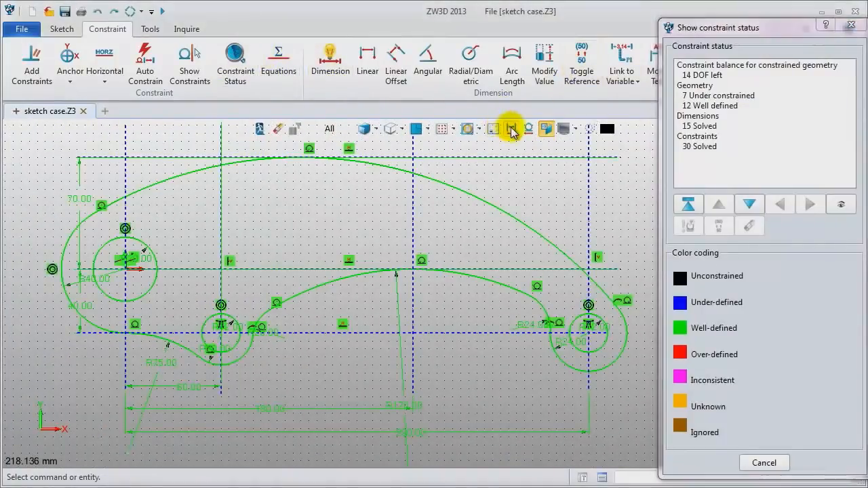
{"action": "left_click", "coordinate": [529, 130]}
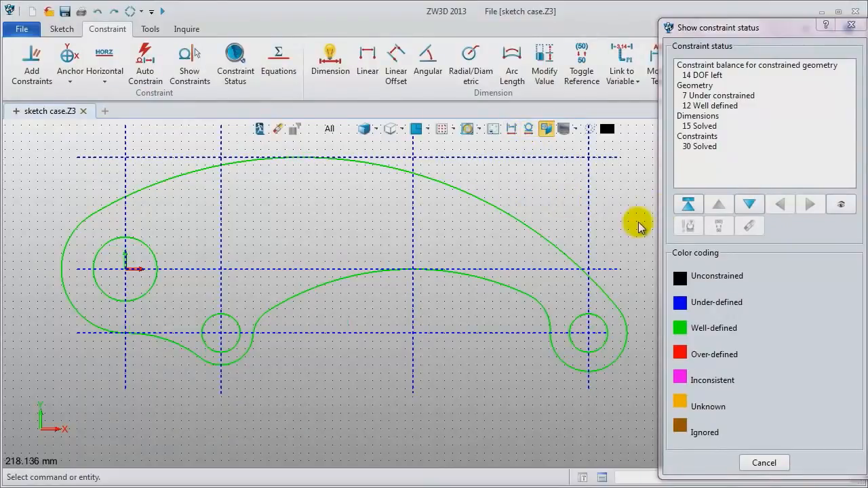
{"action": "left_click", "coordinate": [850, 24]}
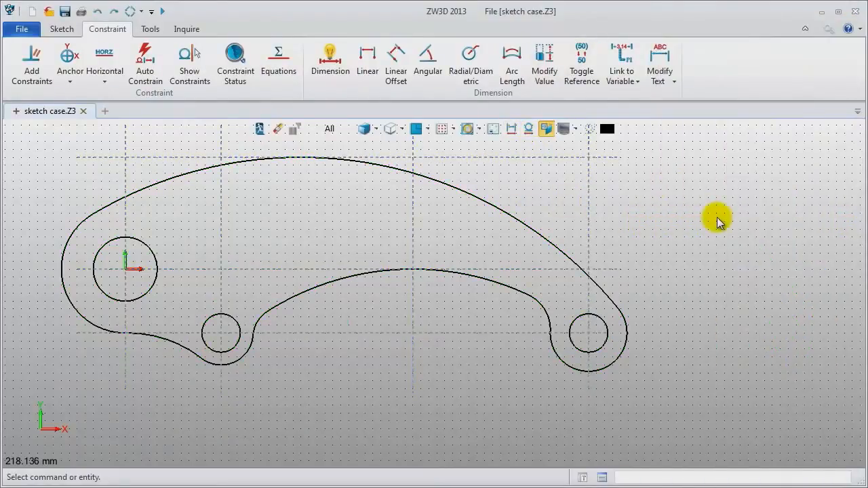
{"action": "middle_click_drag", "start_coordinate": [719, 220], "coordinate": [749, 243]}
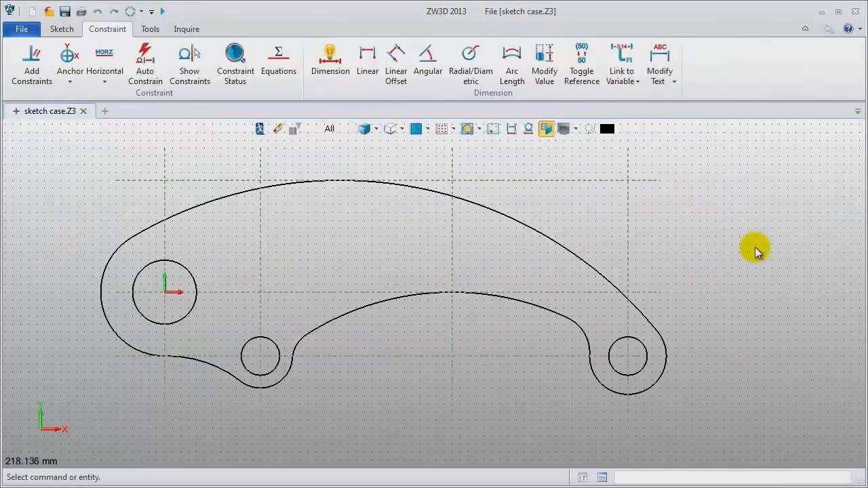